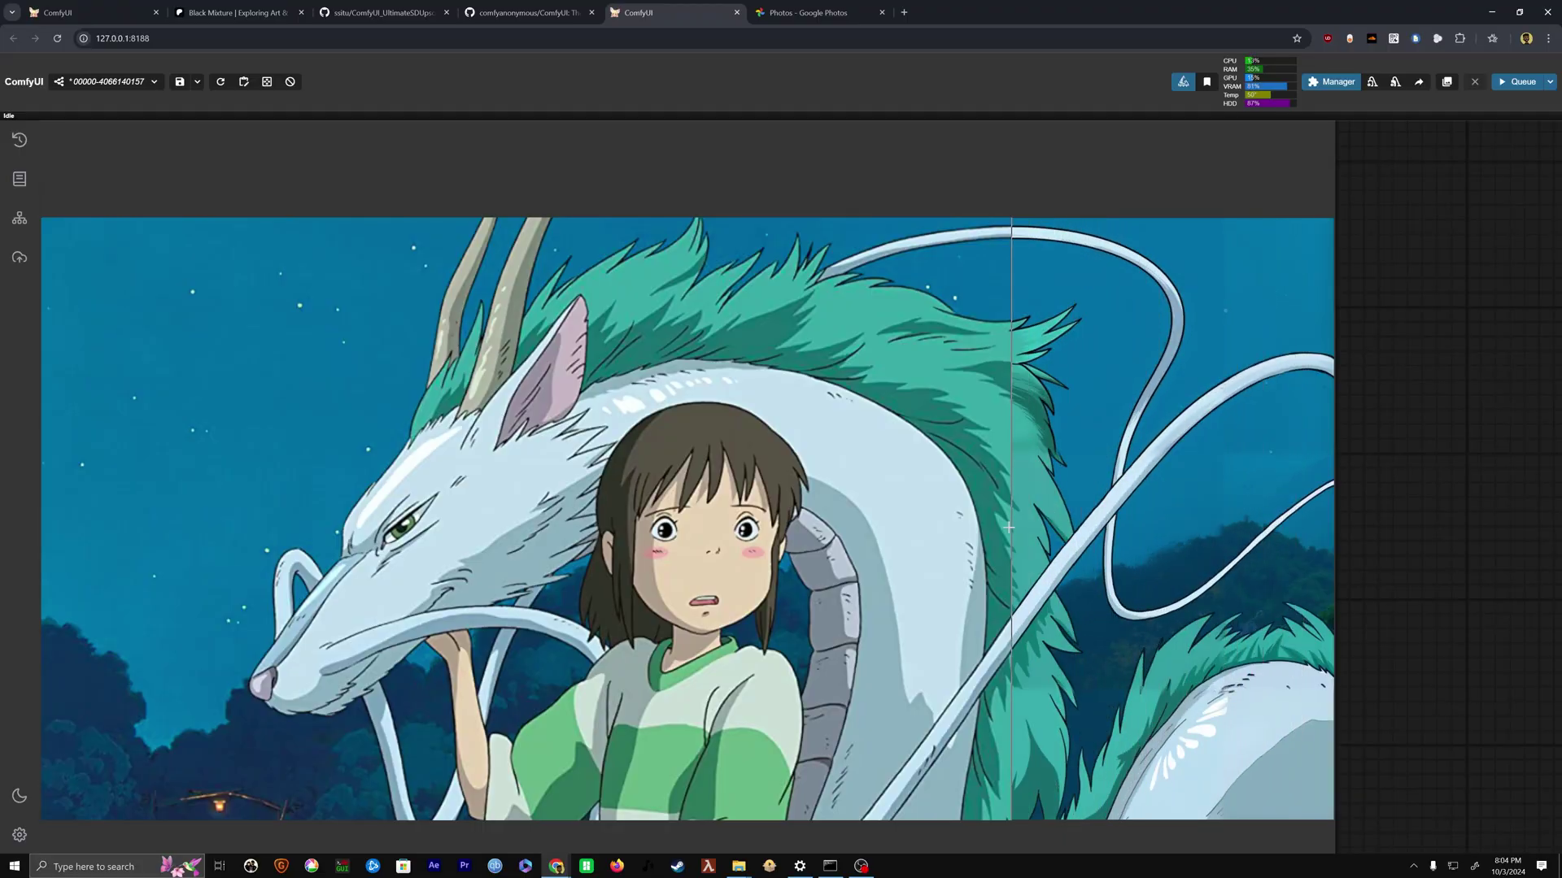
- Read through the Ultimate ComfyUI Magic Upscale V1.0 post's features and attached workflow files
{"action": "scroll", "coordinate": [704, 532], "scroll_direction": "up", "scroll_amount": 4}
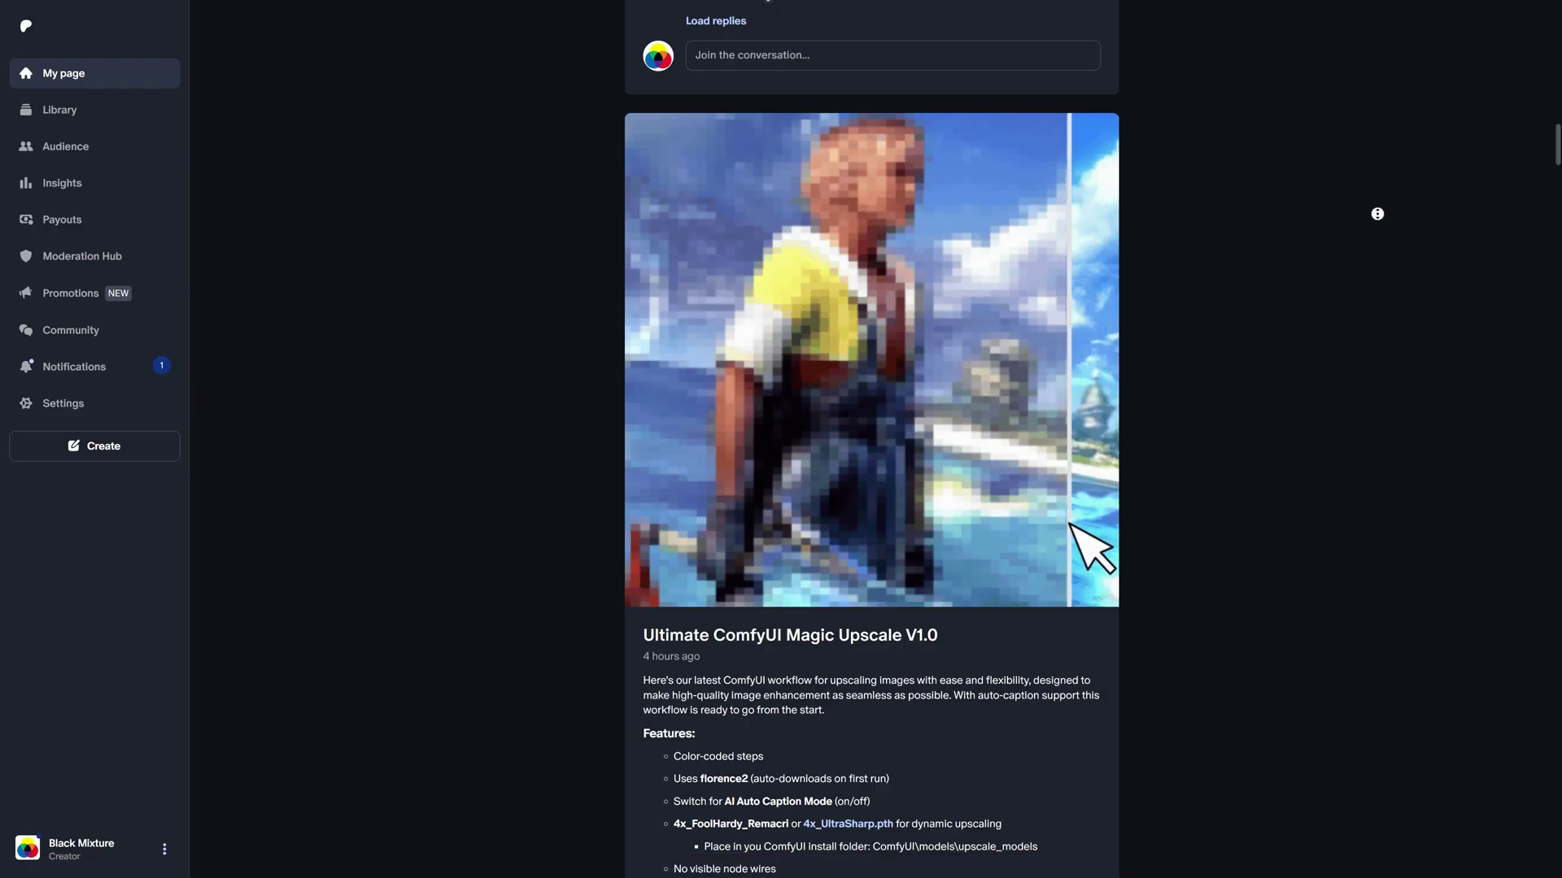
{"action": "scroll", "coordinate": [813, 488], "scroll_direction": "down", "scroll_amount": 2}
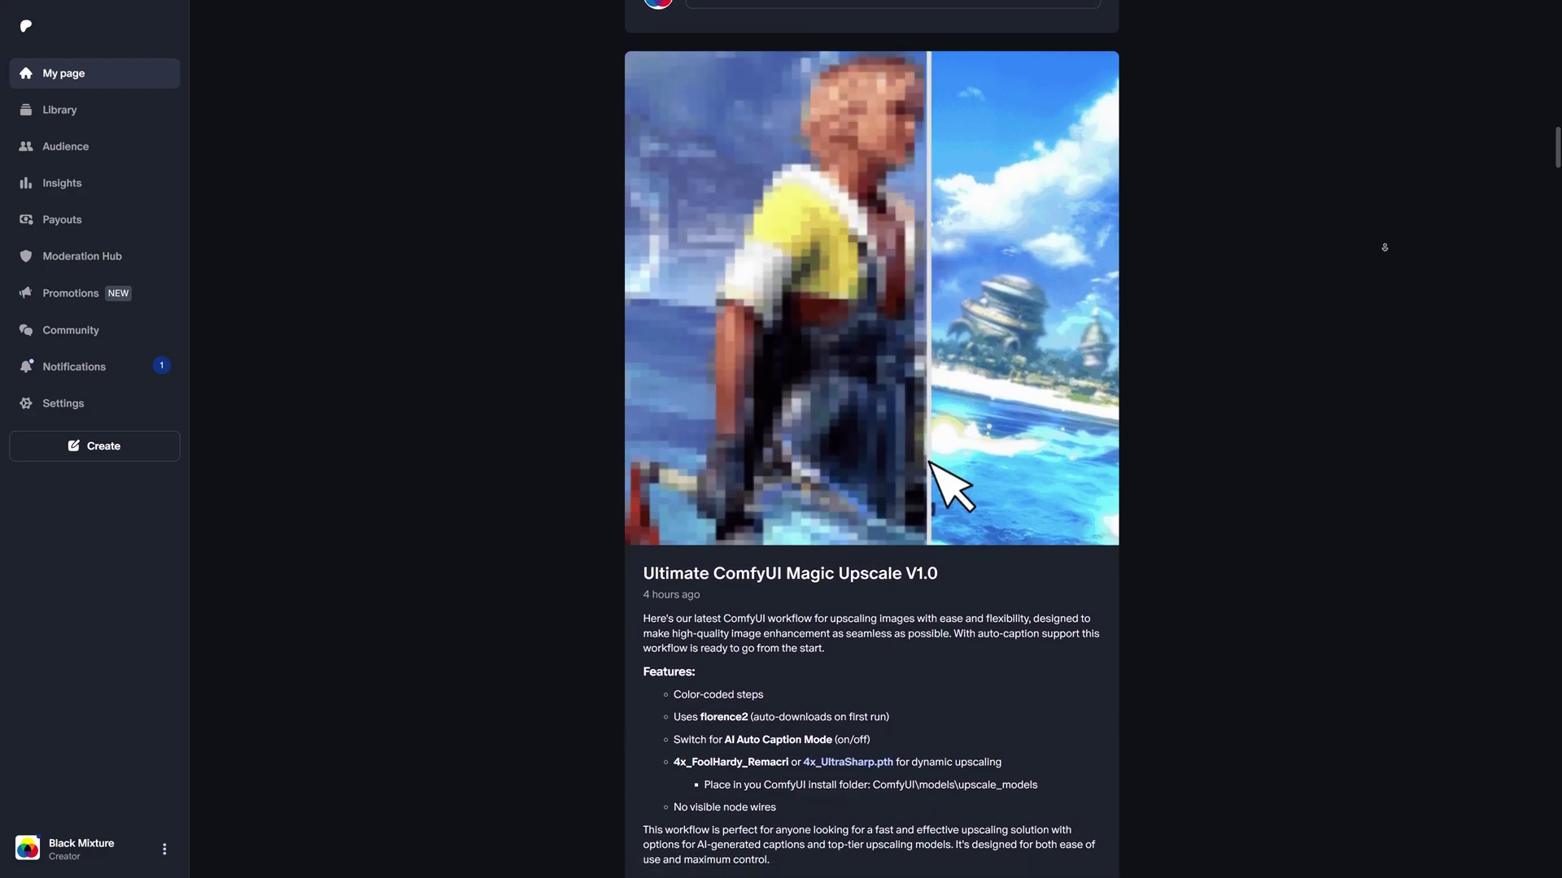
{"action": "scroll", "coordinate": [884, 388], "scroll_direction": "down", "scroll_amount": 3}
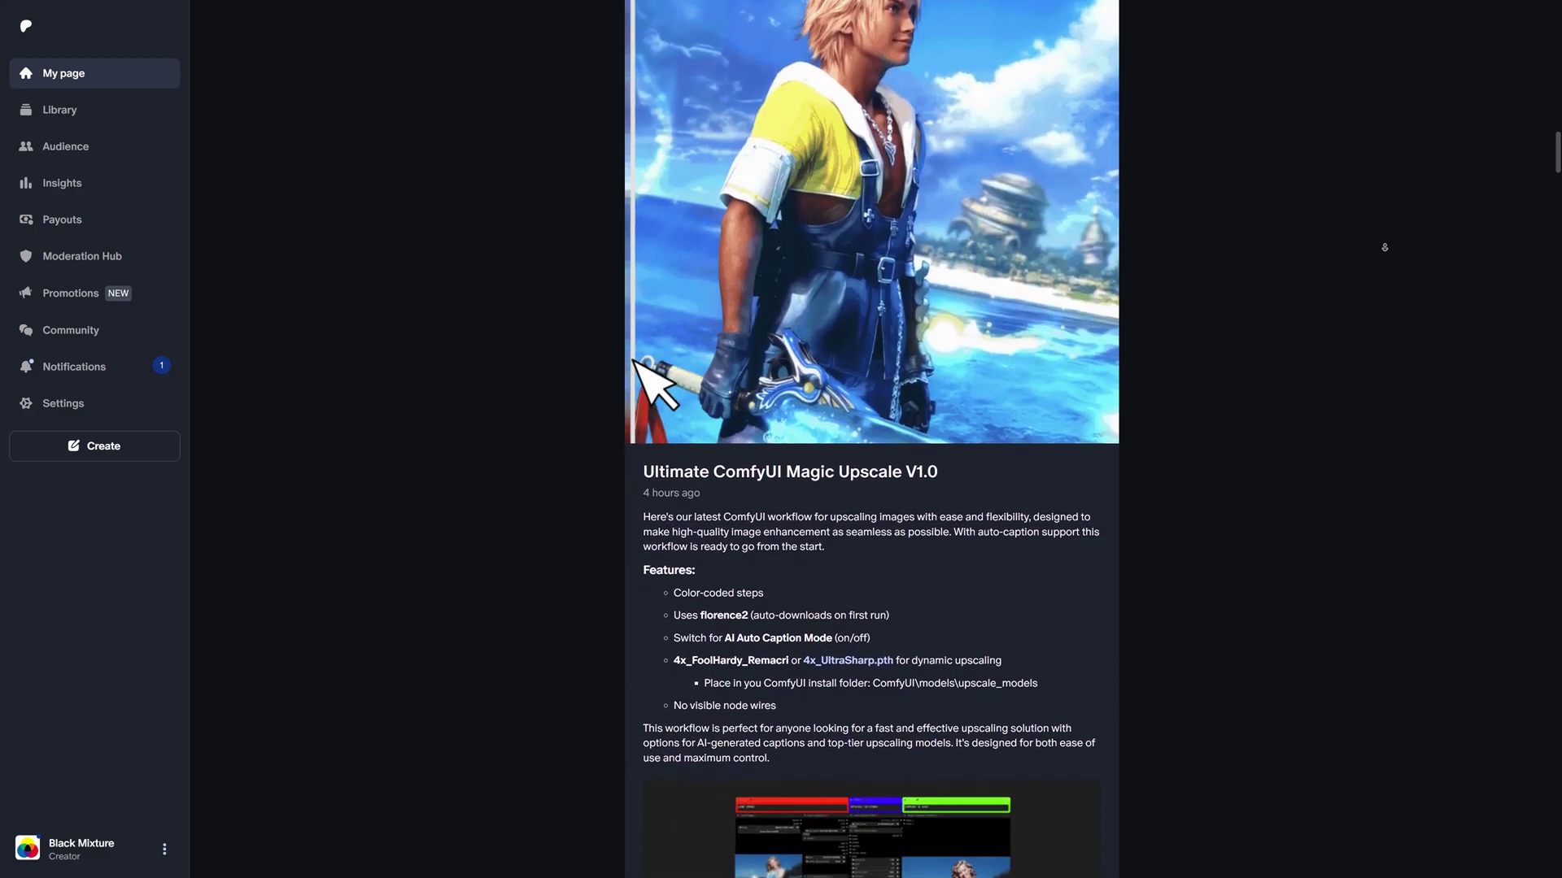
{"action": "scroll", "coordinate": [1111, 261], "scroll_direction": "down", "scroll_amount": 3}
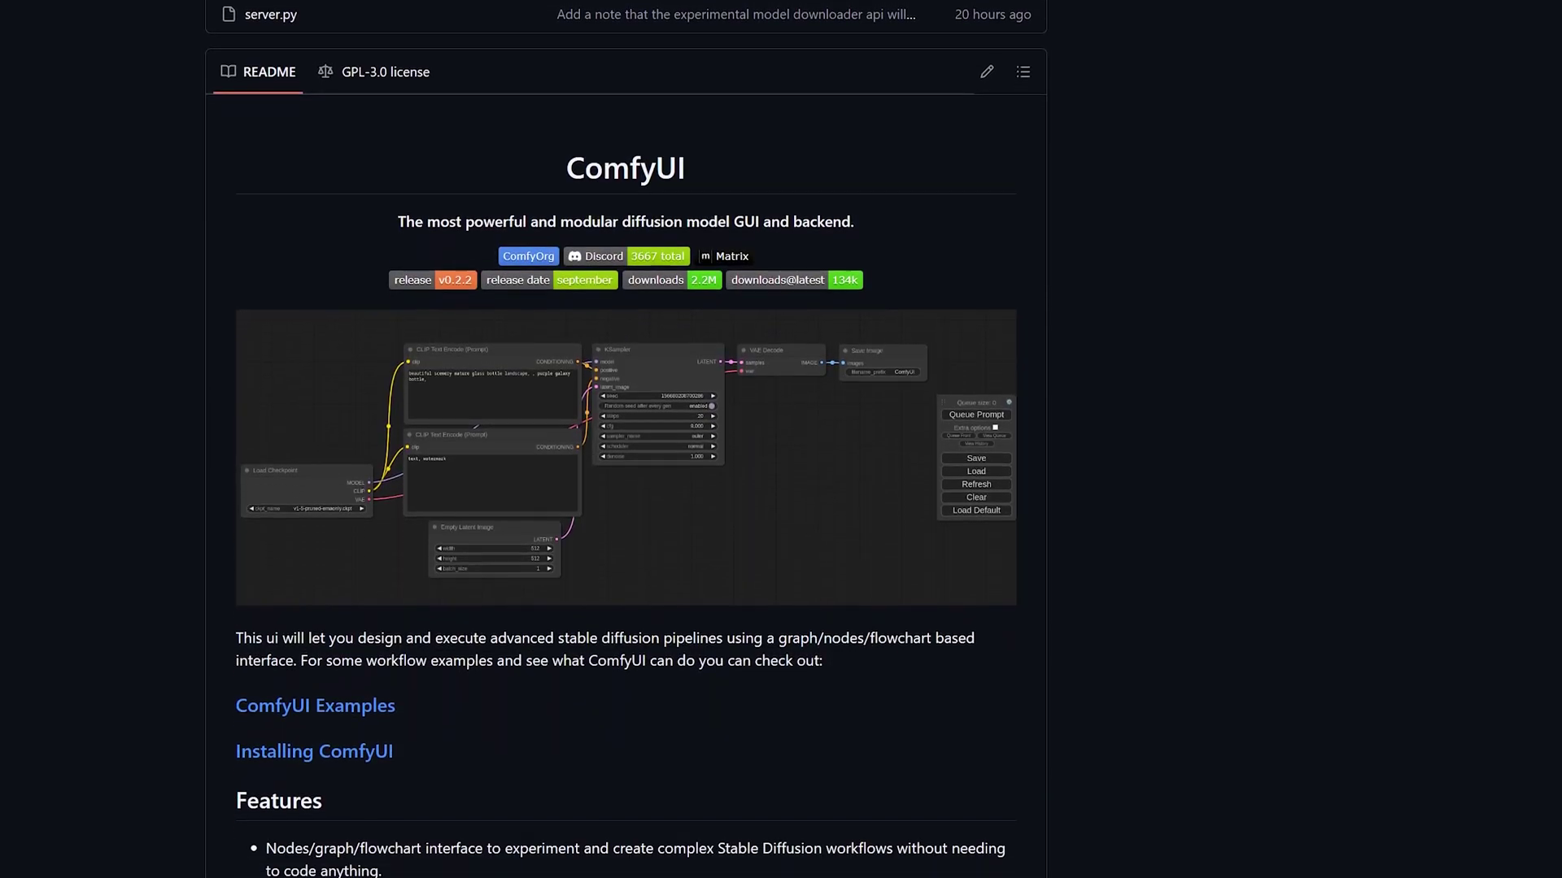
{"action": "scroll", "coordinate": [1468, 544], "scroll_direction": "down", "scroll_amount": 4}
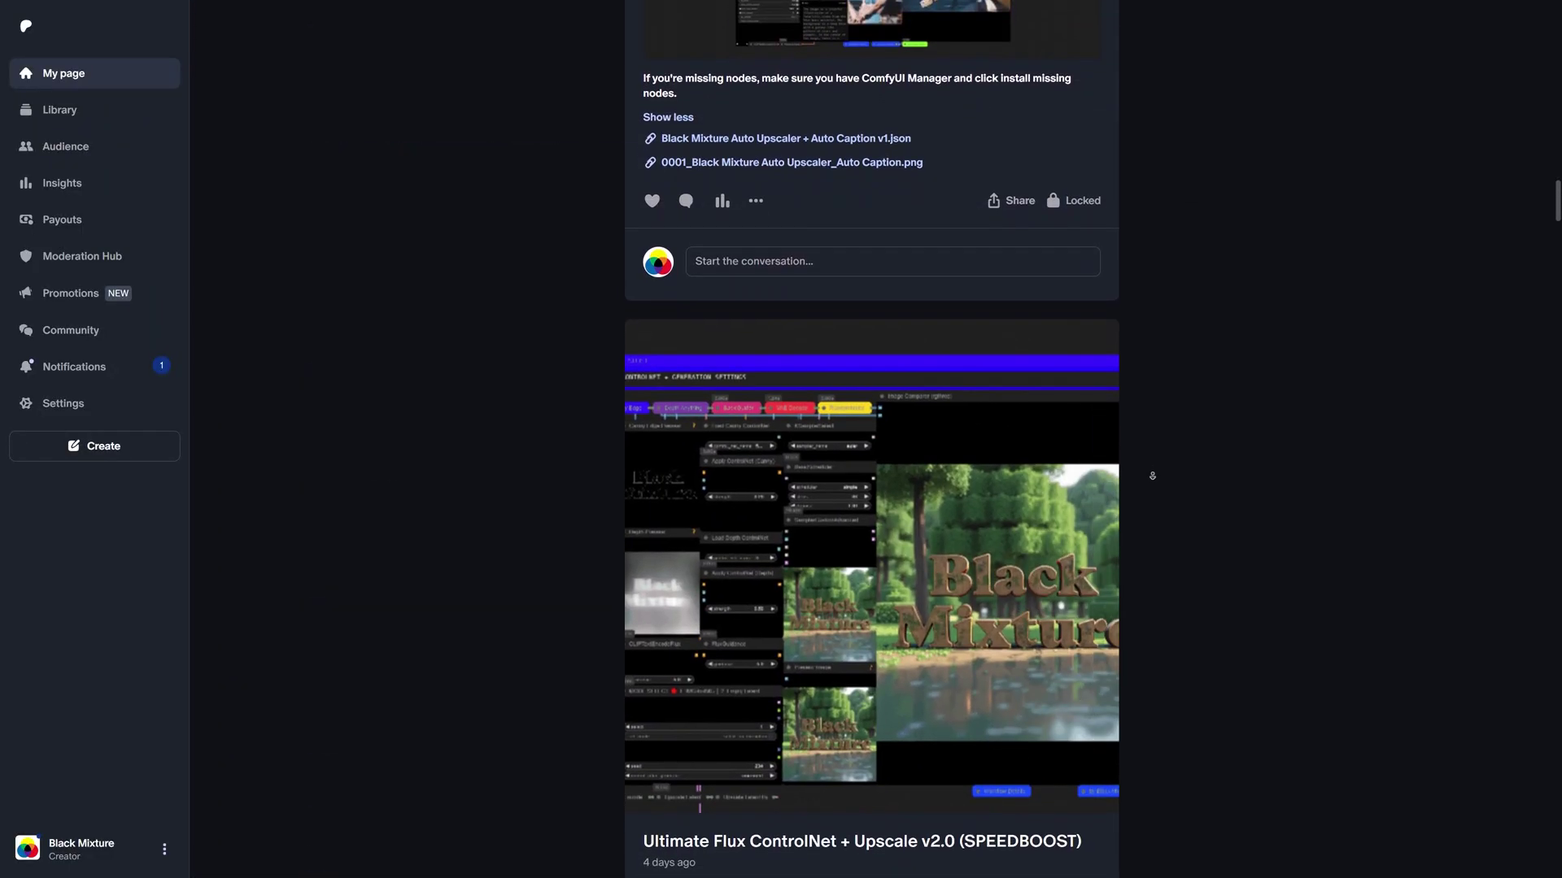
{"action": "scroll", "coordinate": [1155, 470], "scroll_direction": "down", "scroll_amount": 3}
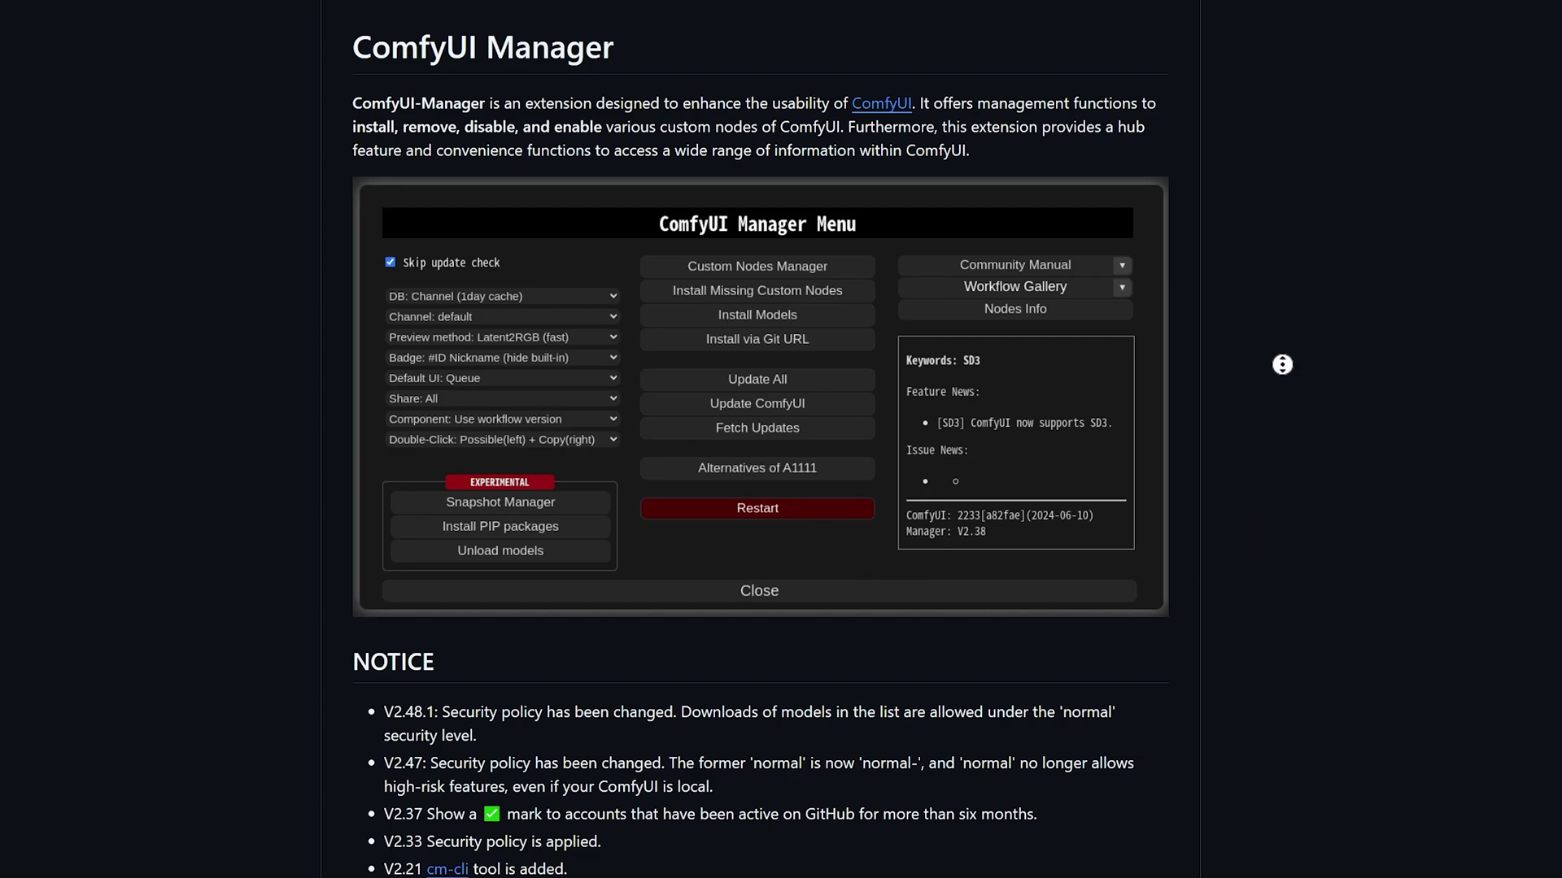
- Review the ComfyUI Manager readme from its overview down to the installation instructions
{"action": "scroll", "coordinate": [1282, 381], "scroll_direction": "down", "scroll_amount": 2}
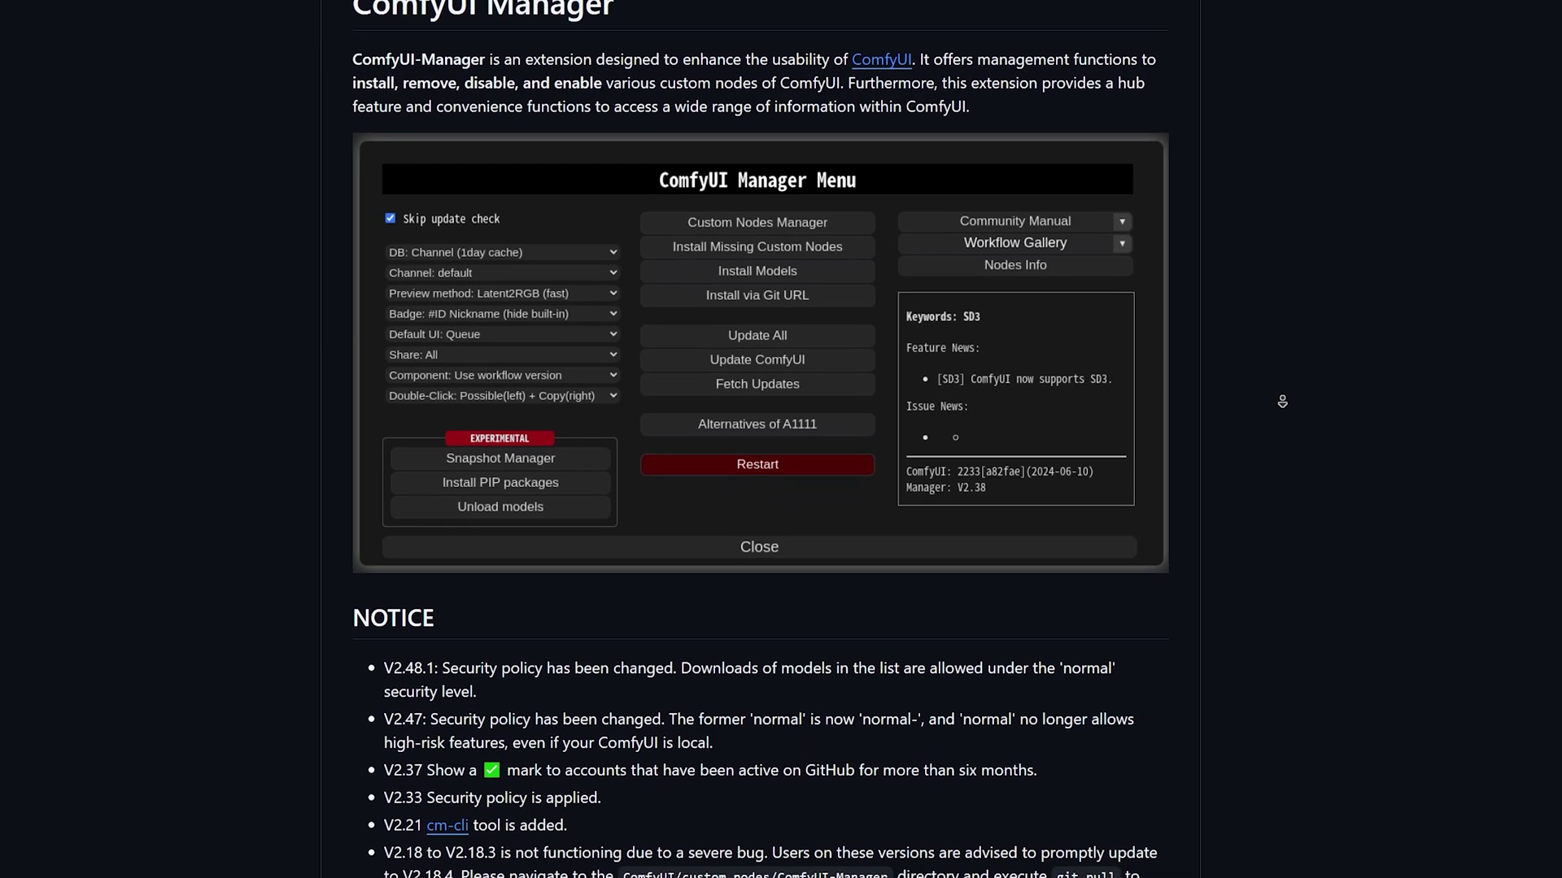
{"action": "scroll", "coordinate": [1282, 401], "scroll_direction": "down", "scroll_amount": 2}
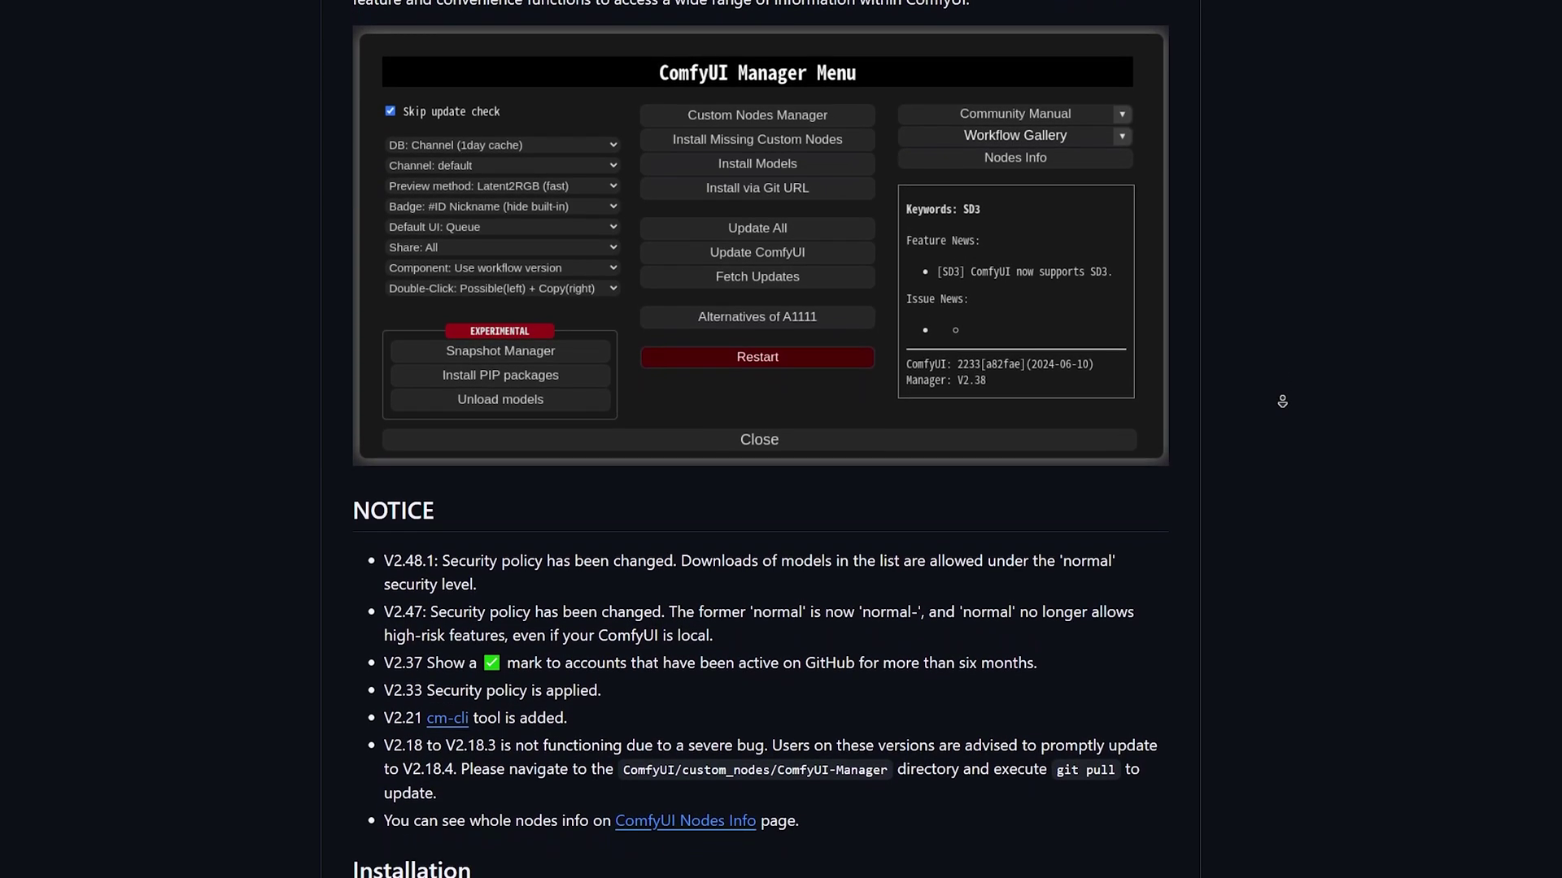
{"action": "scroll", "coordinate": [1282, 404], "scroll_direction": "down", "scroll_amount": 4}
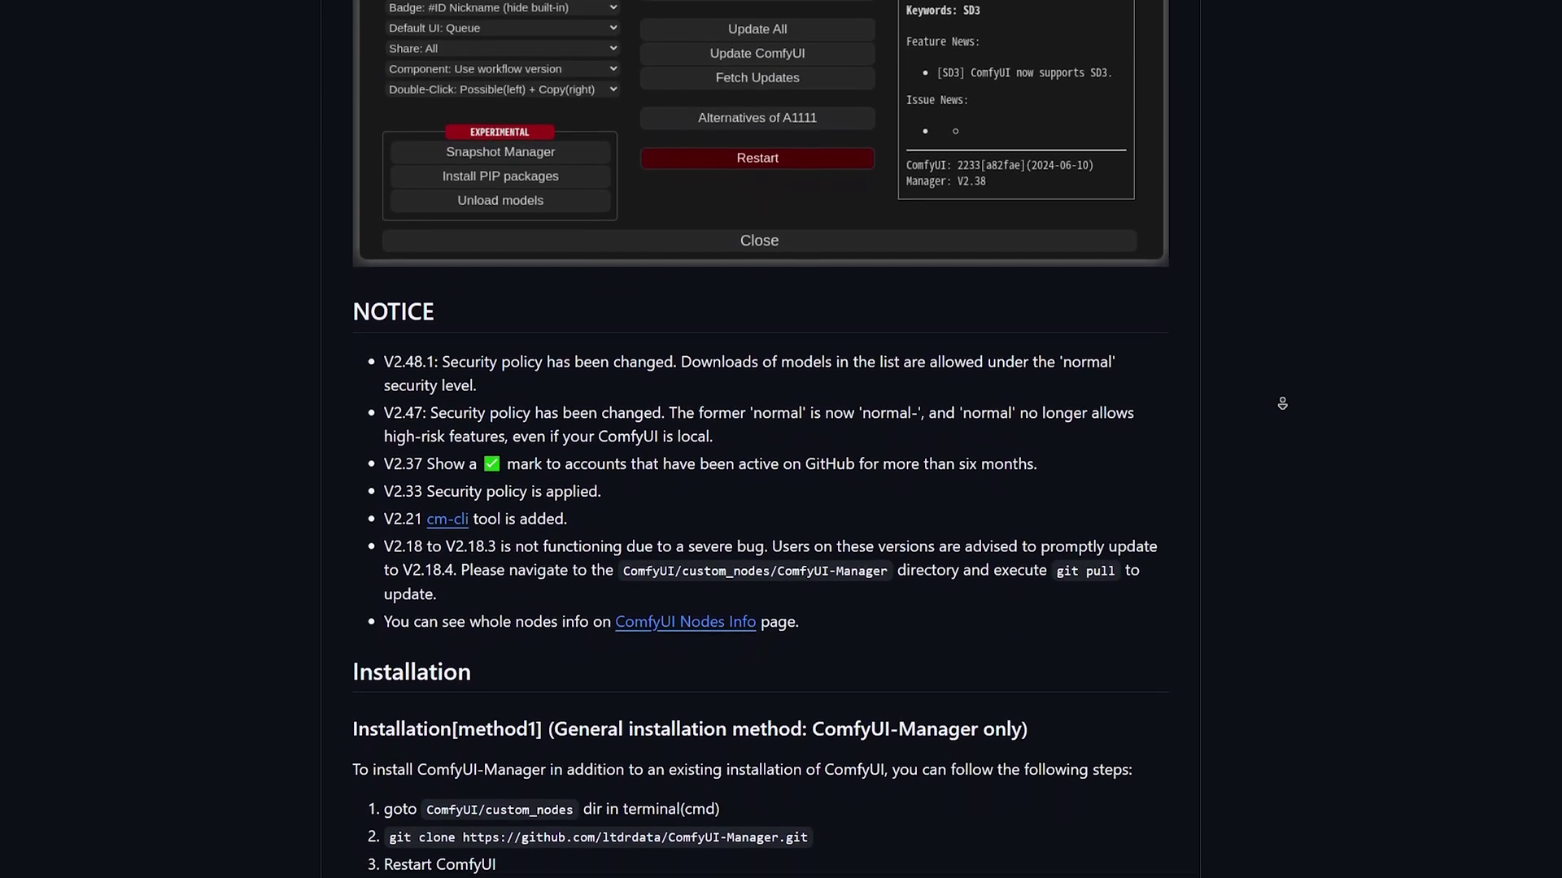
{"action": "scroll", "coordinate": [1282, 404], "scroll_direction": "down", "scroll_amount": 2}
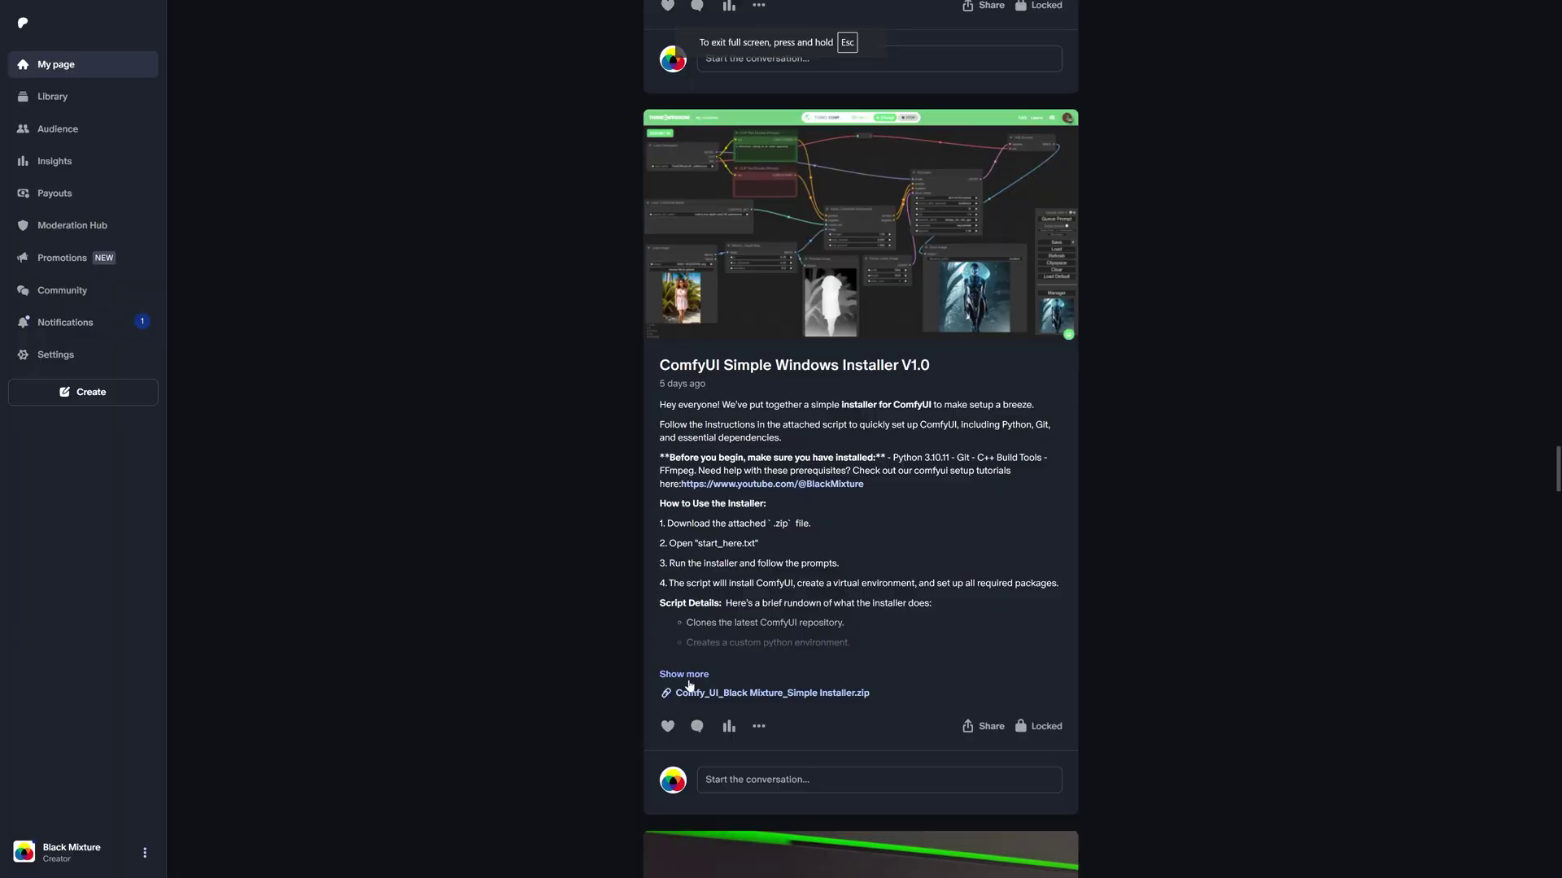
- Download the ComfyUI Simple Windows Installer V1.0 zip attachment into the Downloads folder
{"action": "left_click", "coordinate": [687, 680]}
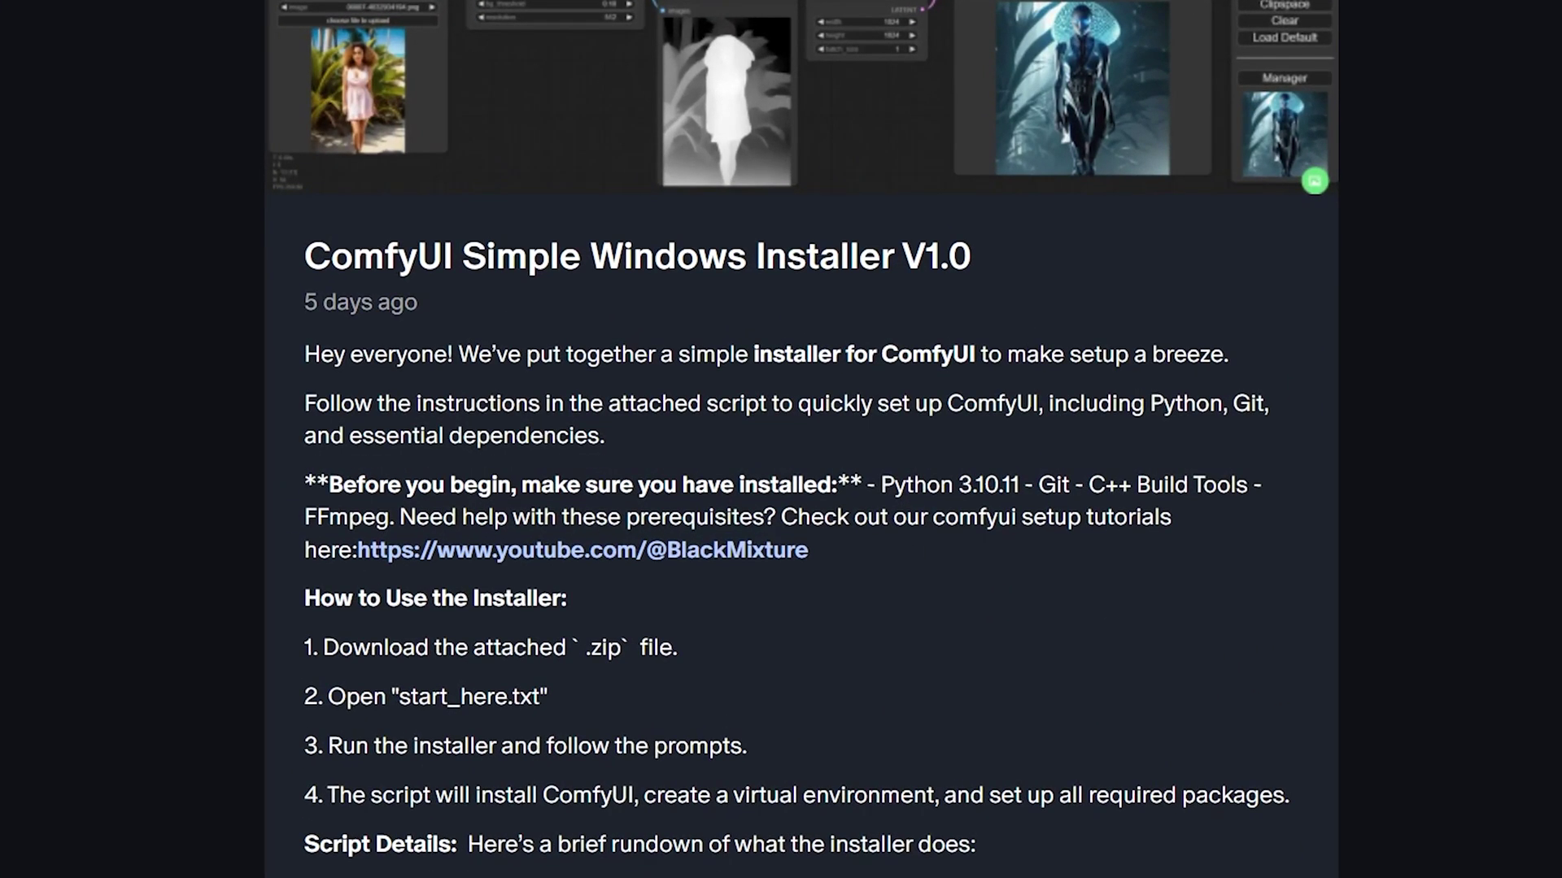
{"action": "left_click", "coordinate": [772, 755]}
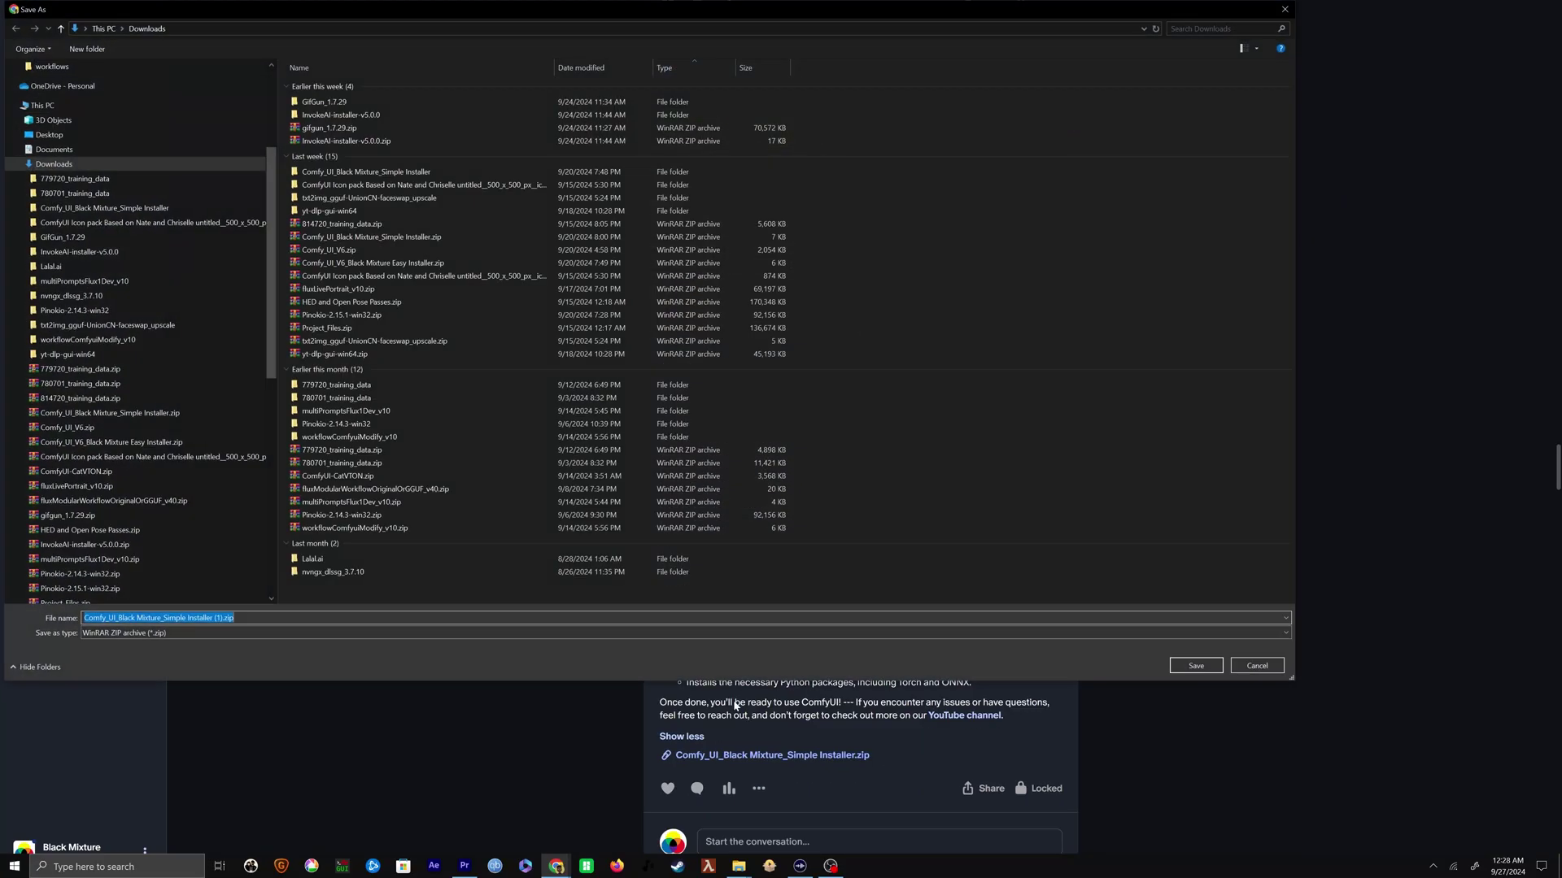
{"action": "left_click", "coordinate": [1190, 660]}
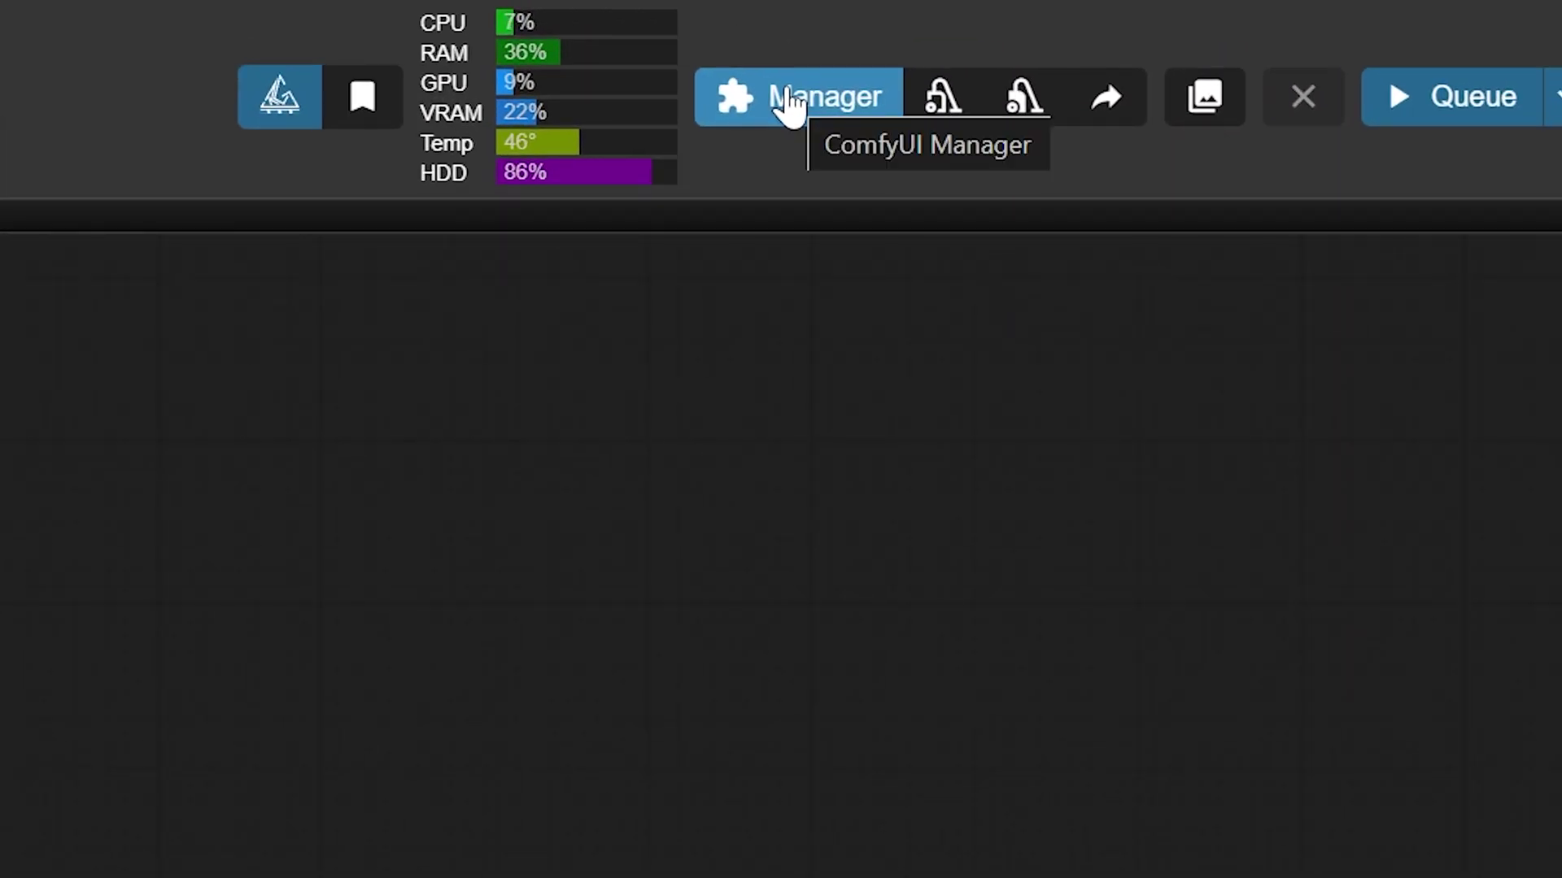
- Search ComfyUI Manager's custom nodes for "Ultimate SD", then close the manager
{"action": "left_click", "coordinate": [789, 101]}
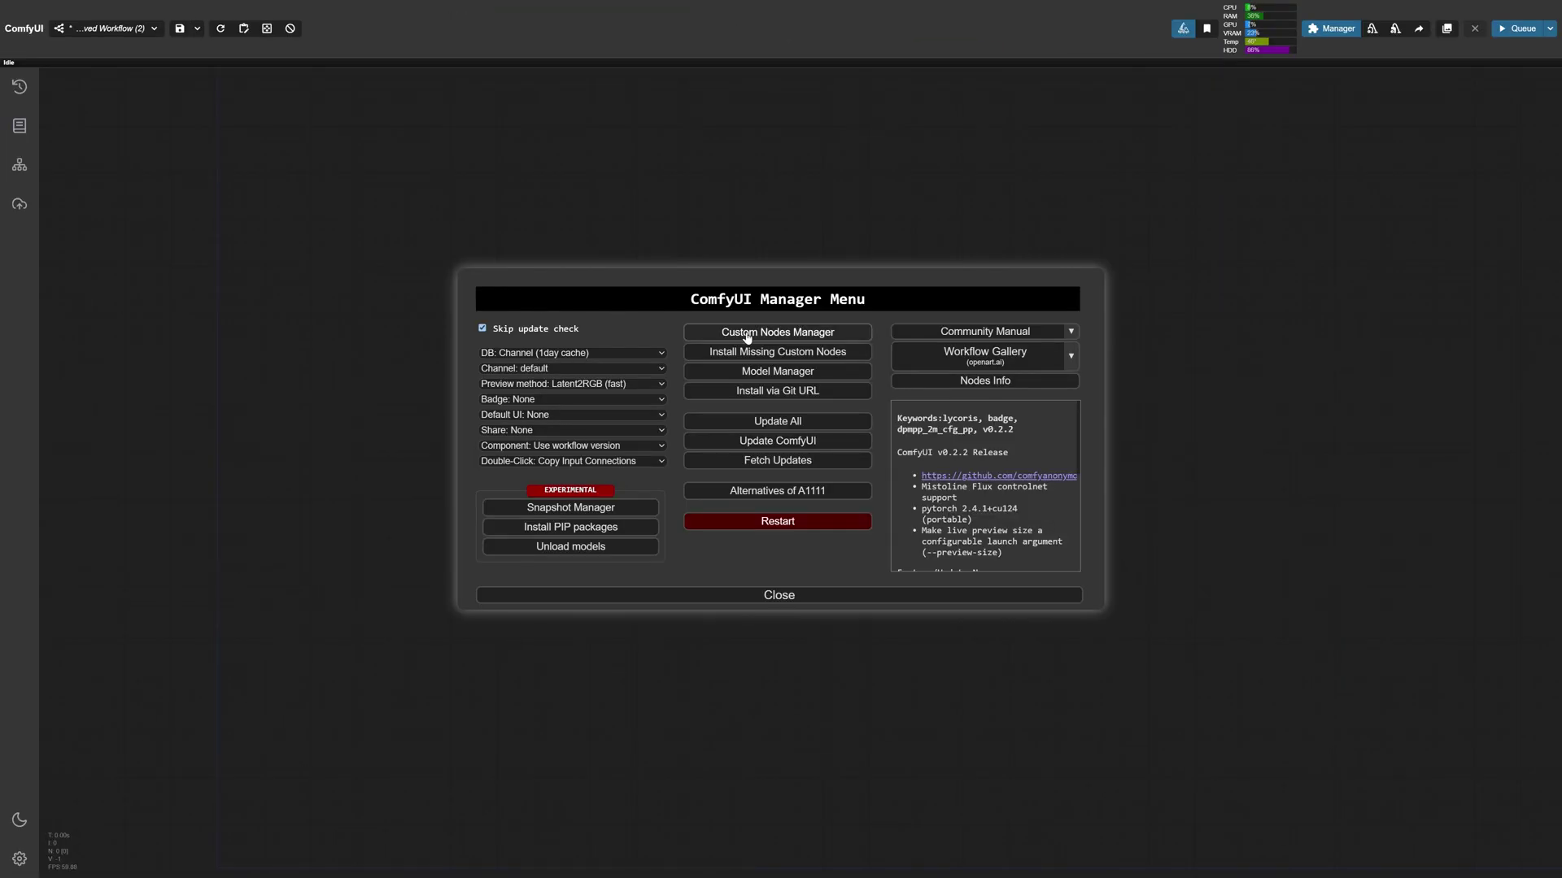
{"action": "left_click", "coordinate": [746, 334]}
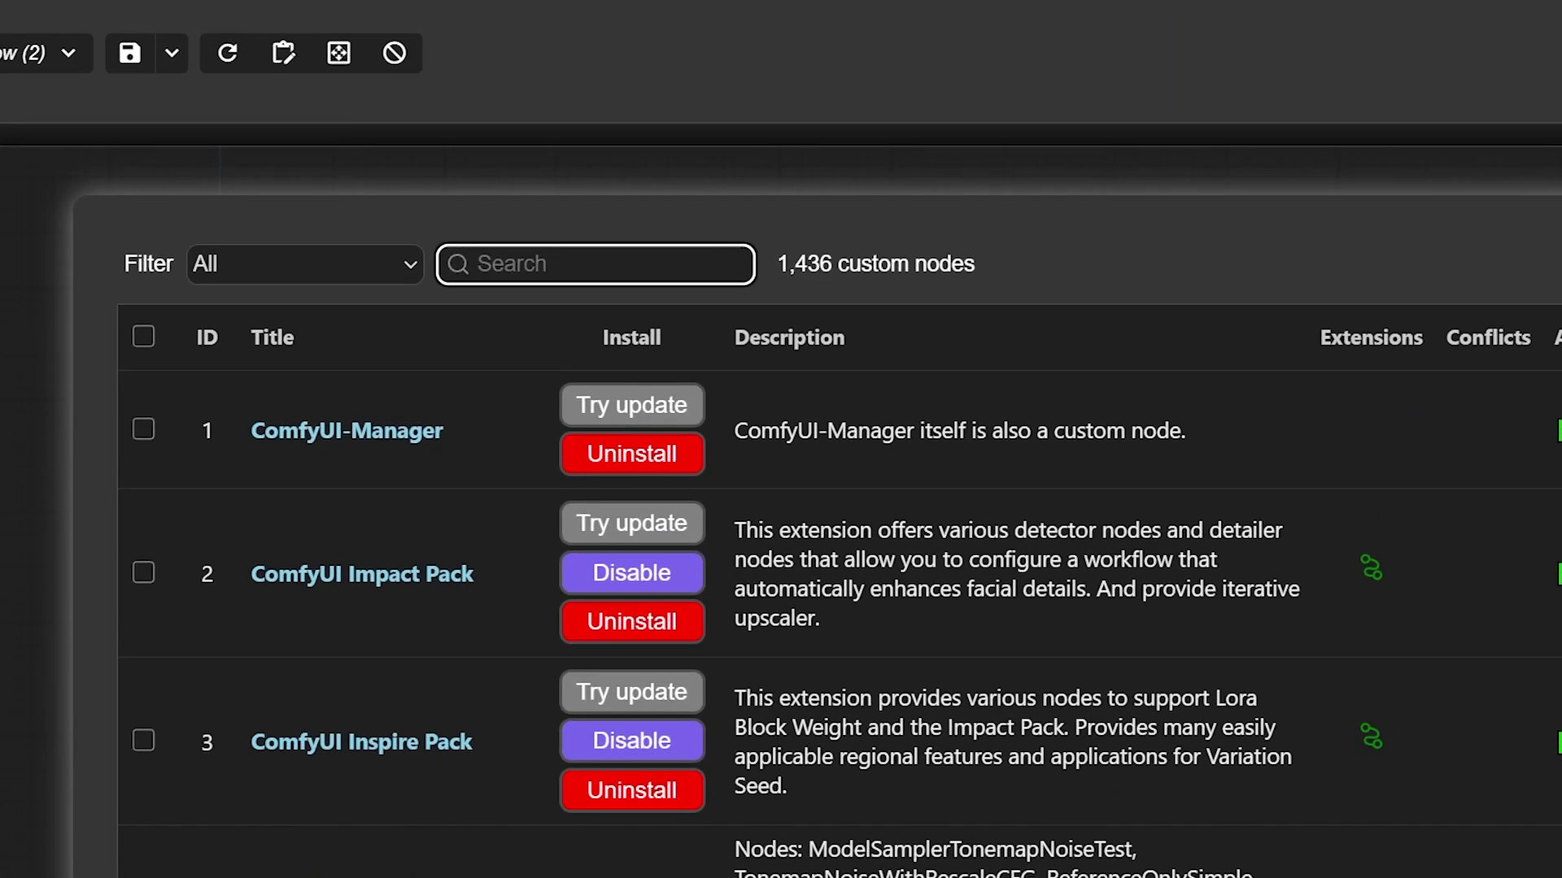
{"action": "type", "text": "Ul"}
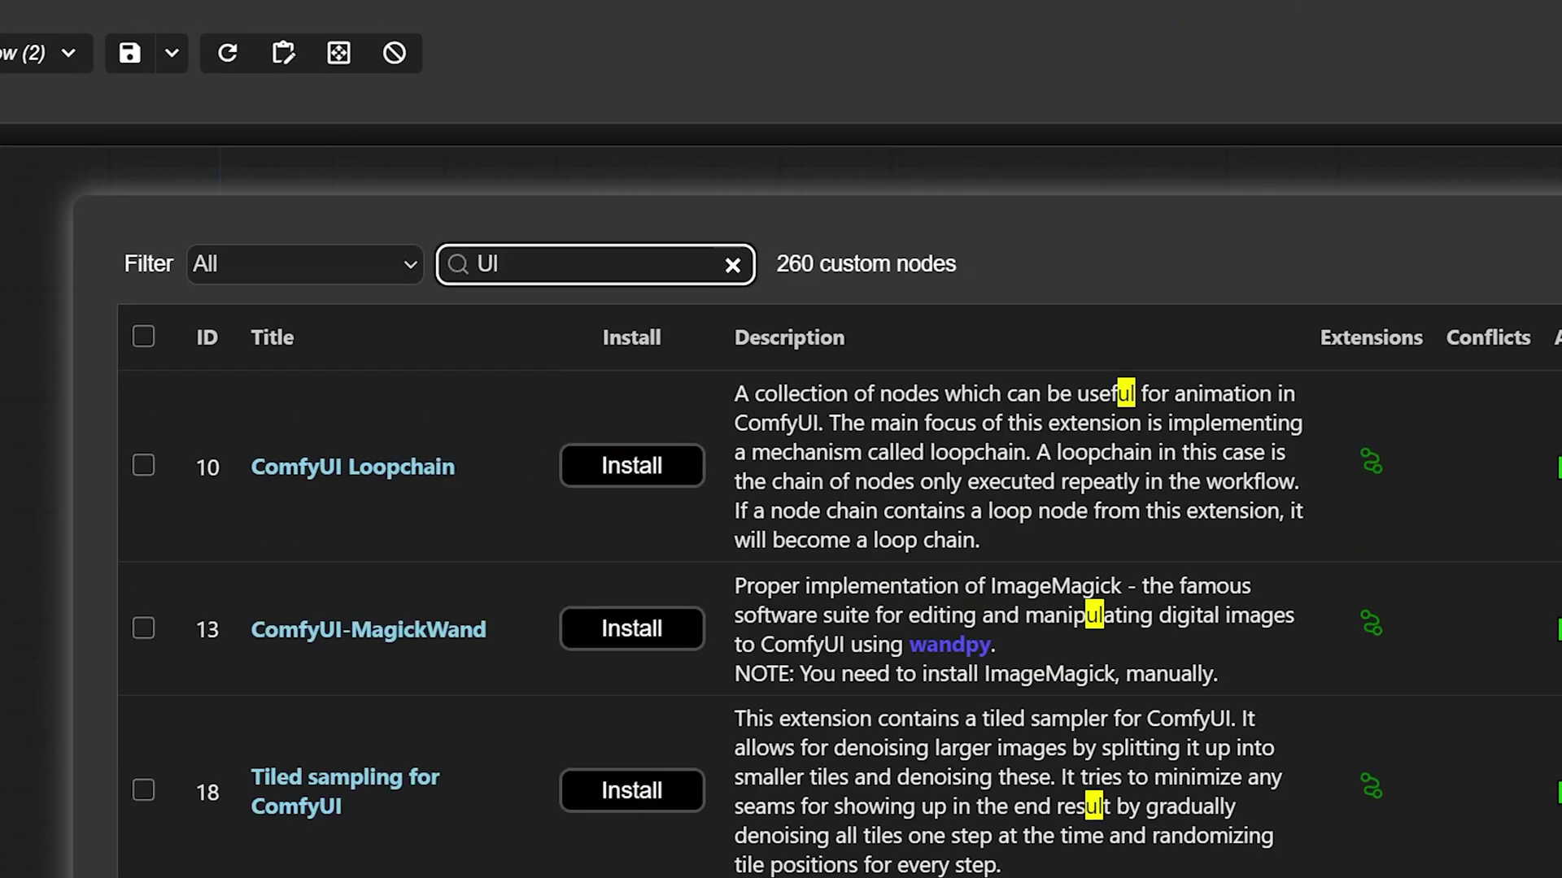
{"action": "type", "text": "timate SD"}
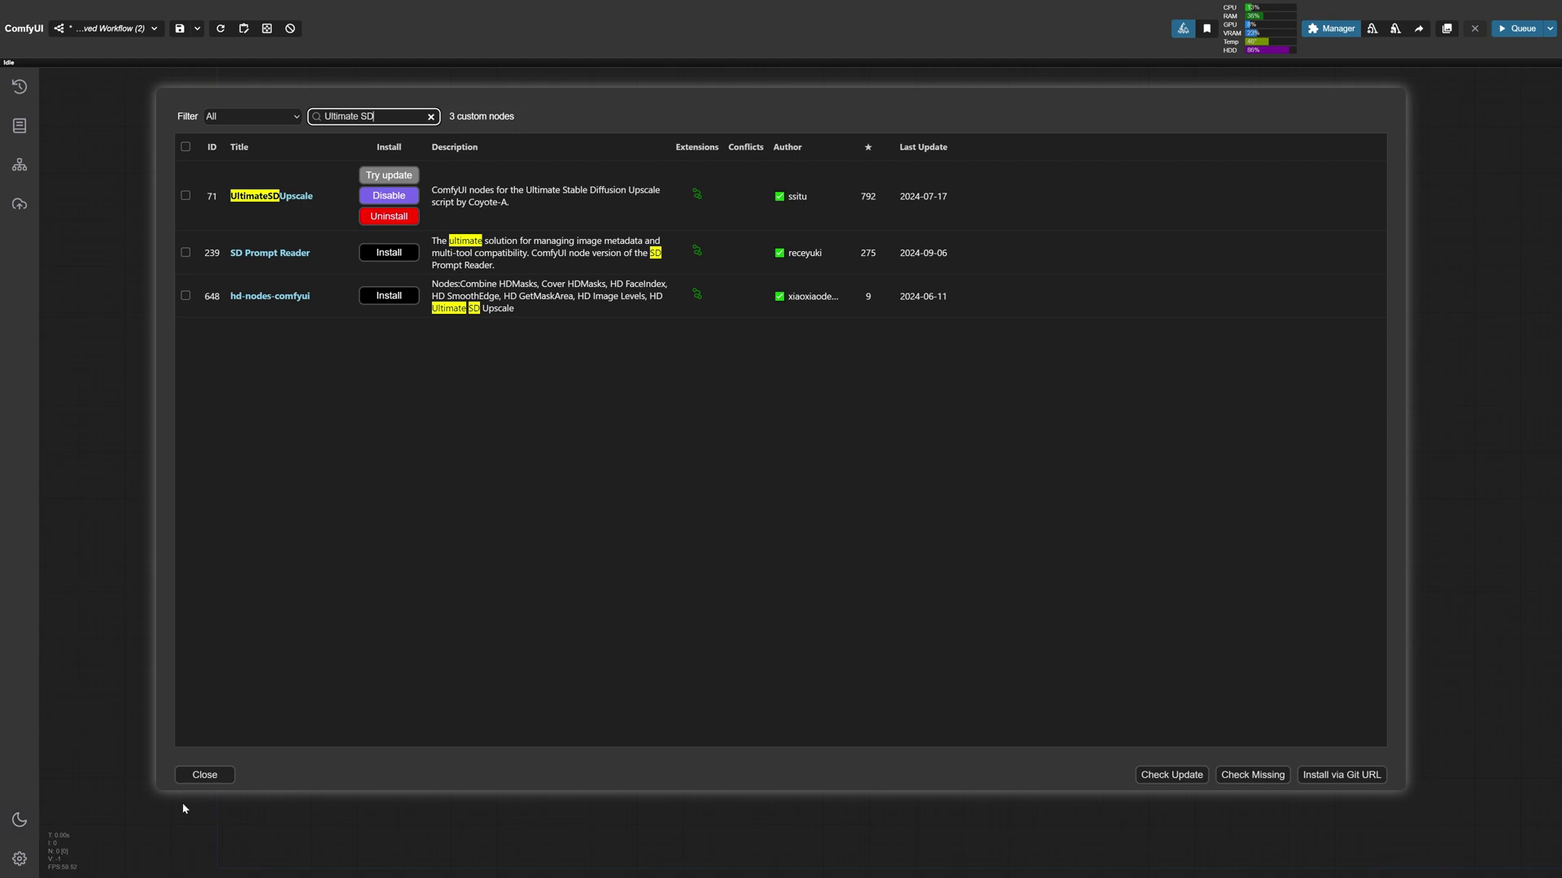
{"action": "left_click", "coordinate": [192, 779]}
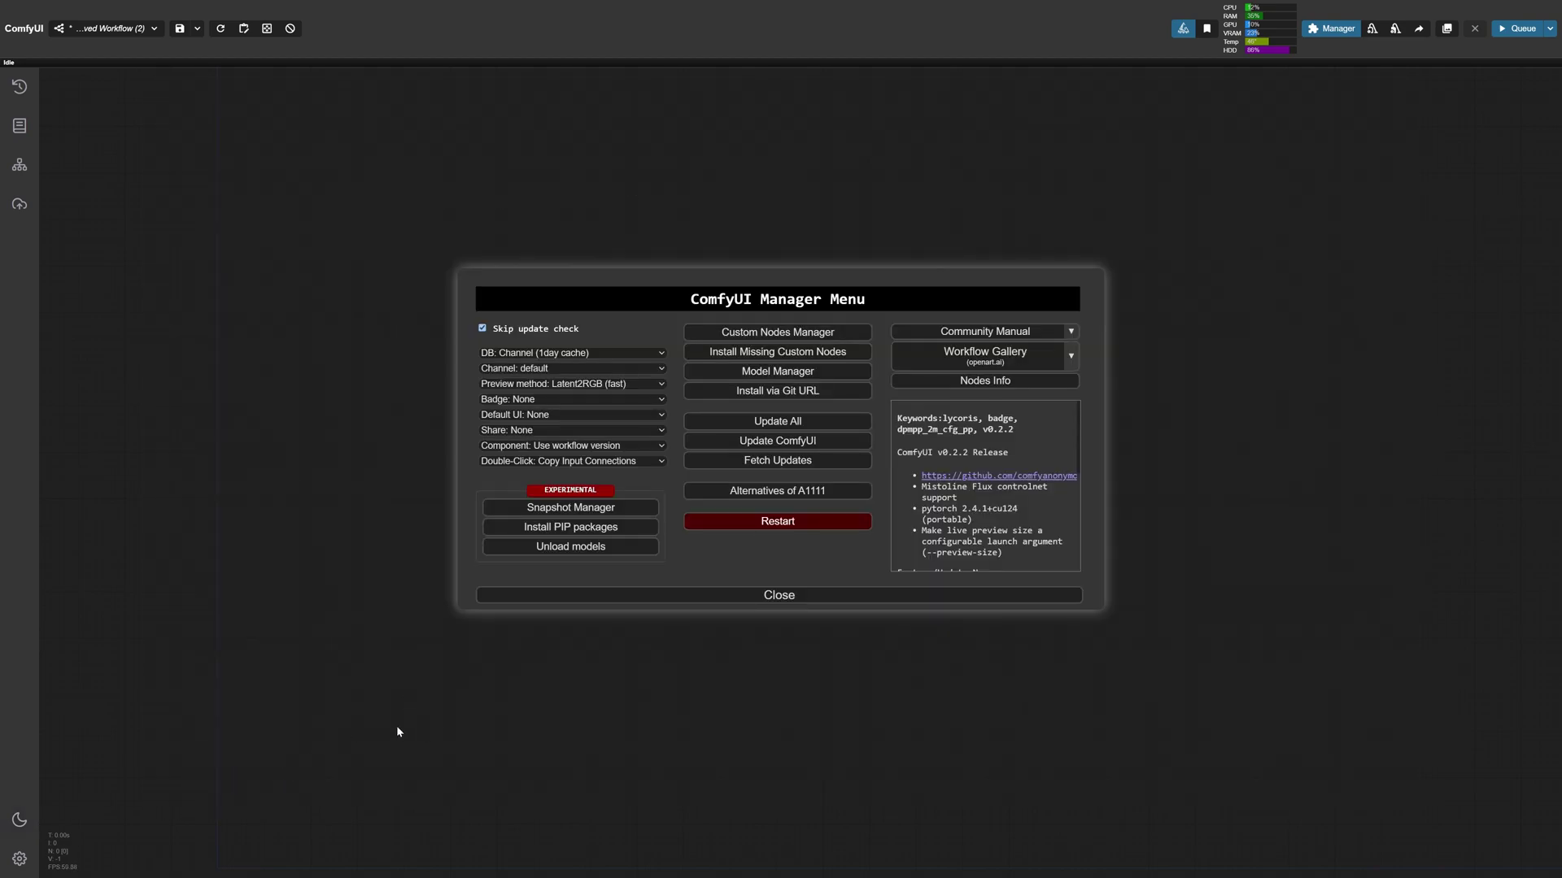
{"action": "left_click", "coordinate": [851, 597]}
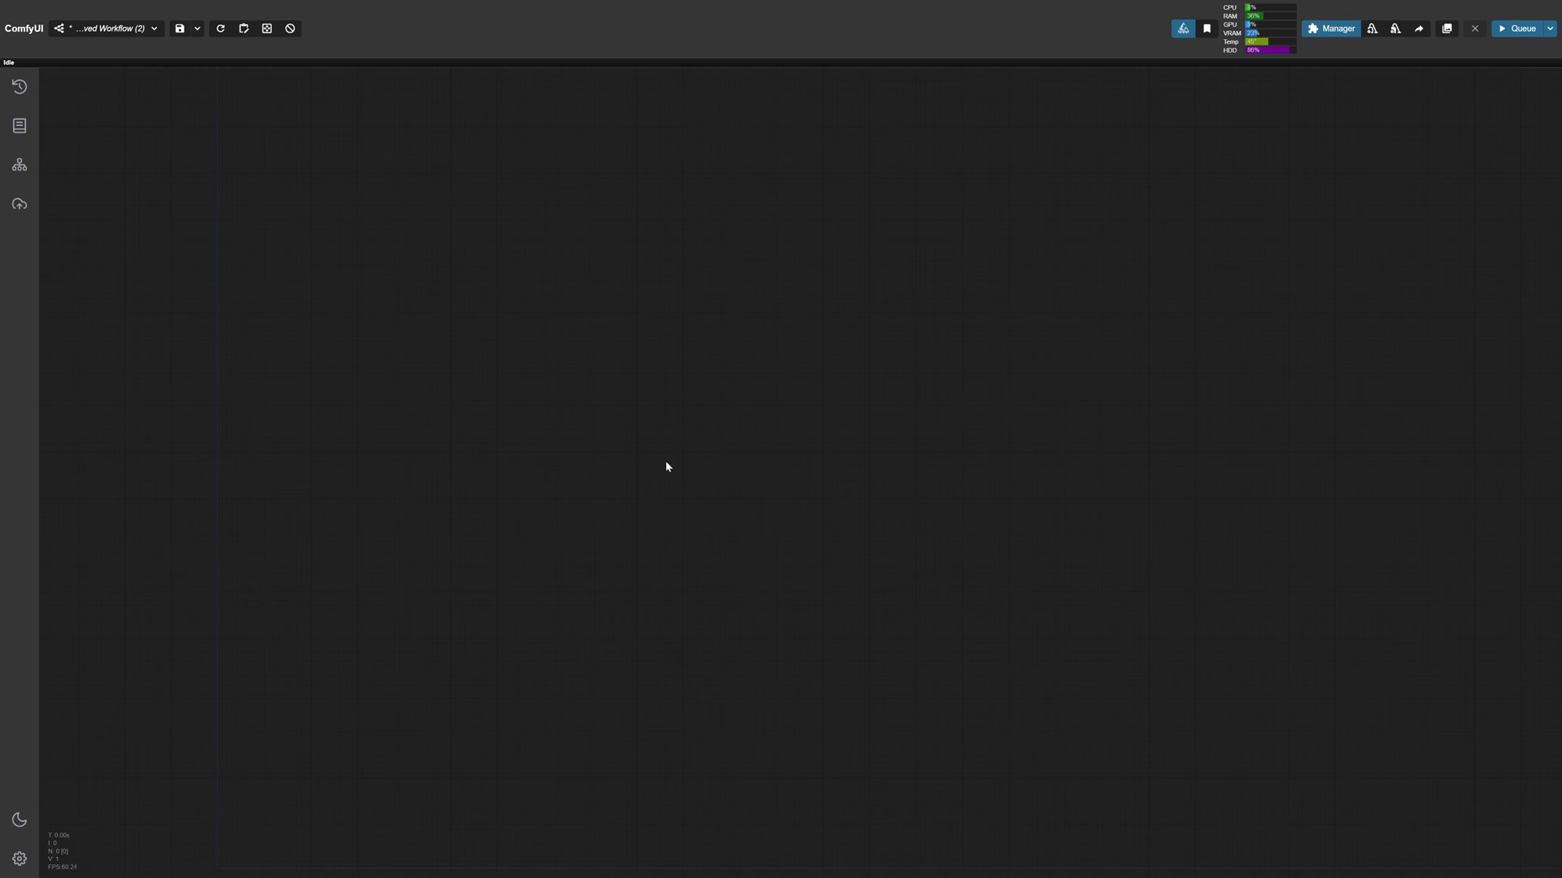
- Add a Load Image node to the empty canvas
{"action": "double_click", "coordinate": [665, 463]}
{"action": "type", "text": "load image"}
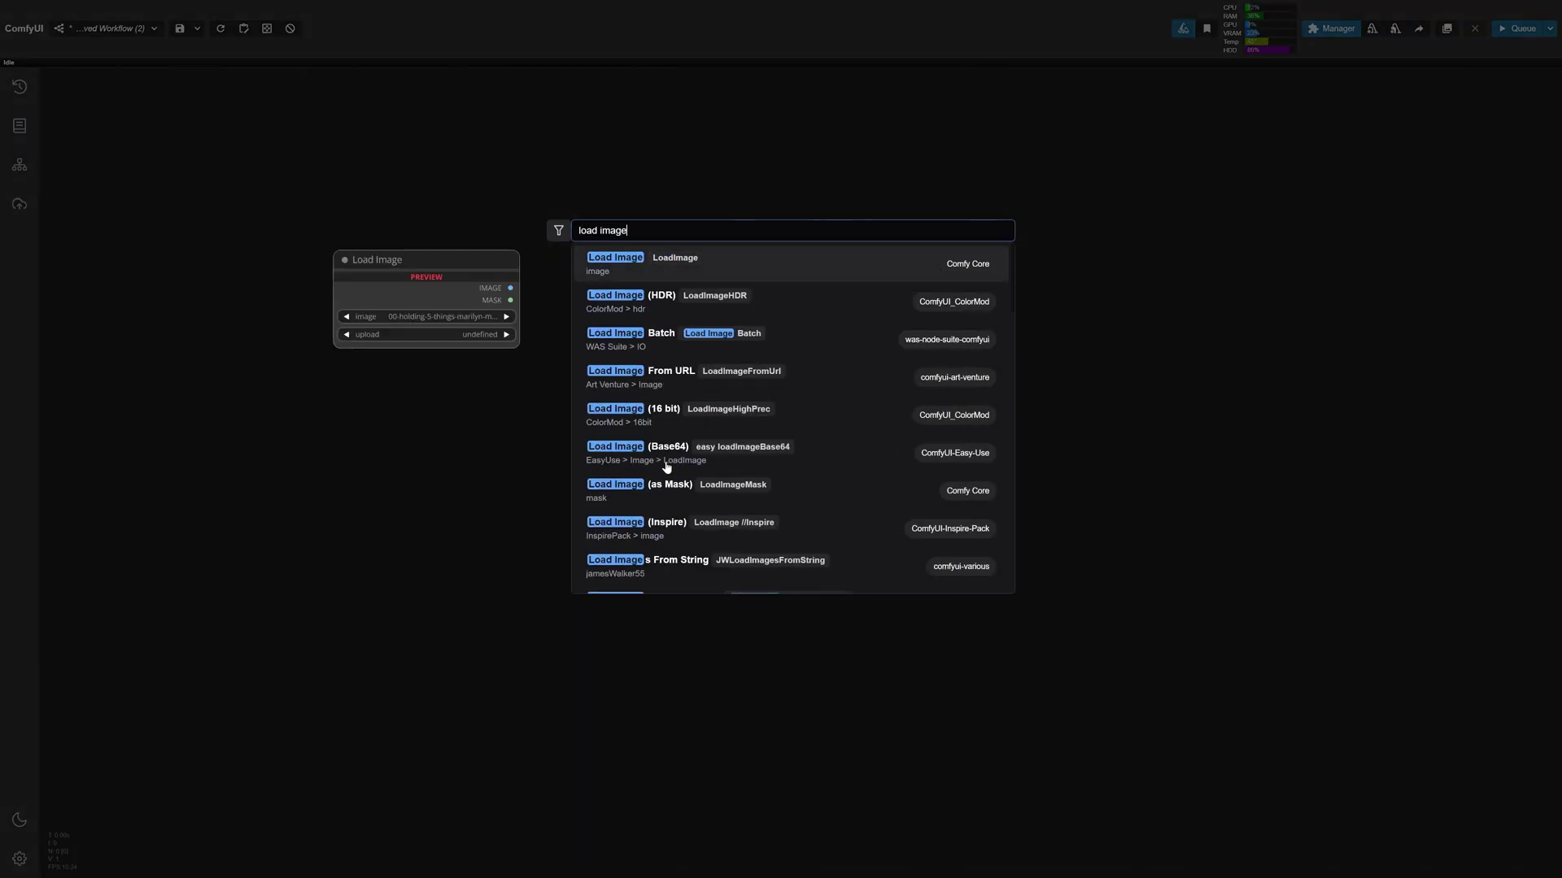
{"action": "key", "text": "Return"}
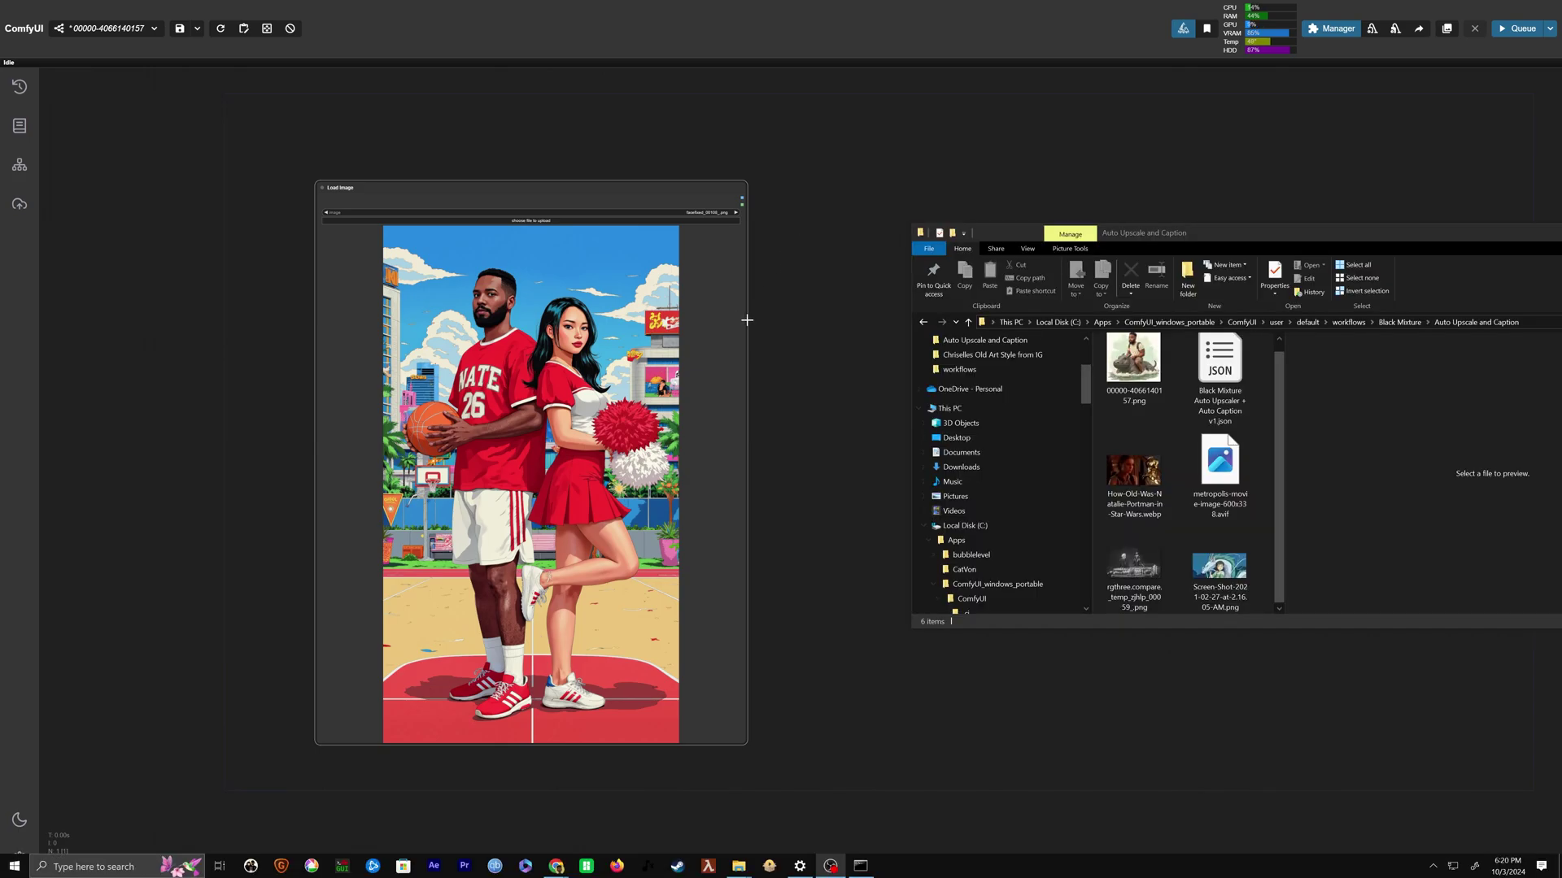
- Load Screen-Shot-2021-02-27-at-2.16.05-AM.png from the Auto Upscale and Caption folder into the Load Image node
{"action": "left_click", "coordinate": [533, 220]}
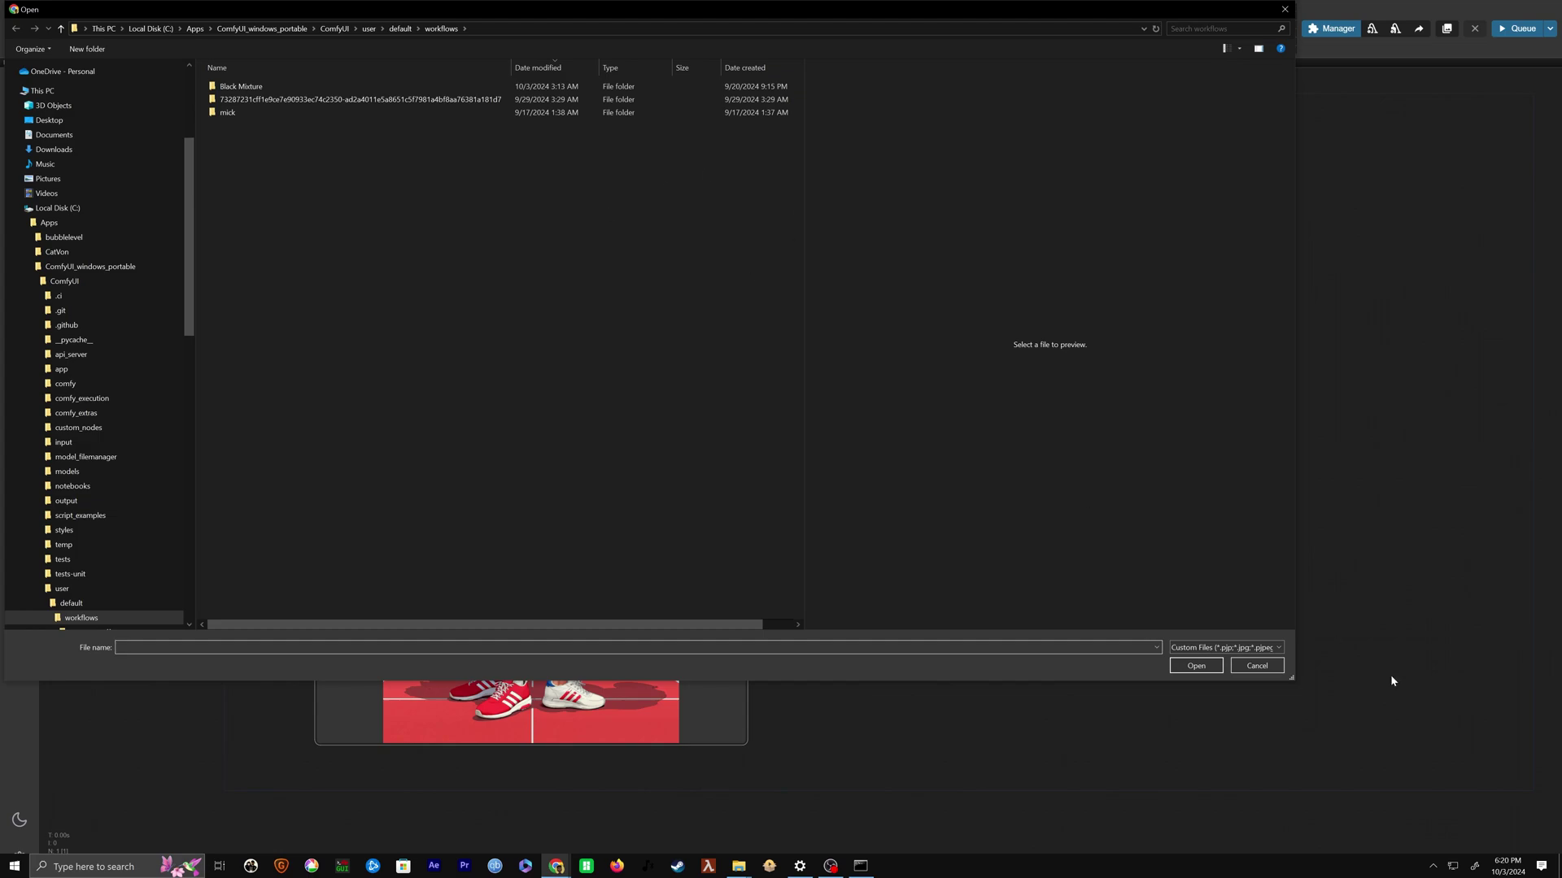
{"action": "left_click", "coordinate": [1257, 666]}
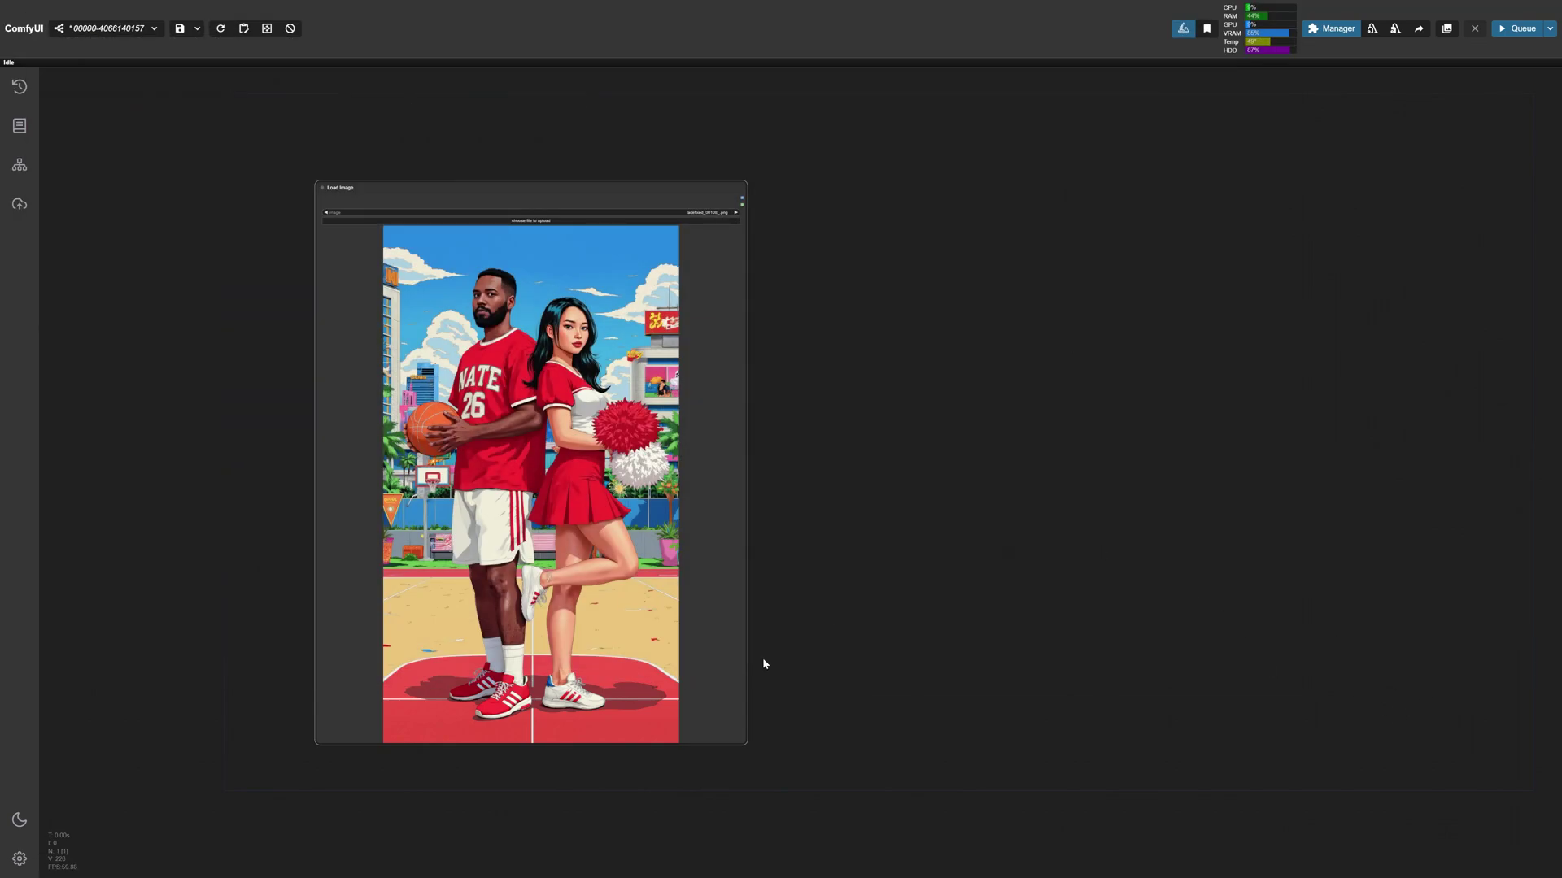
{"action": "key", "text": "alt+Tab"}
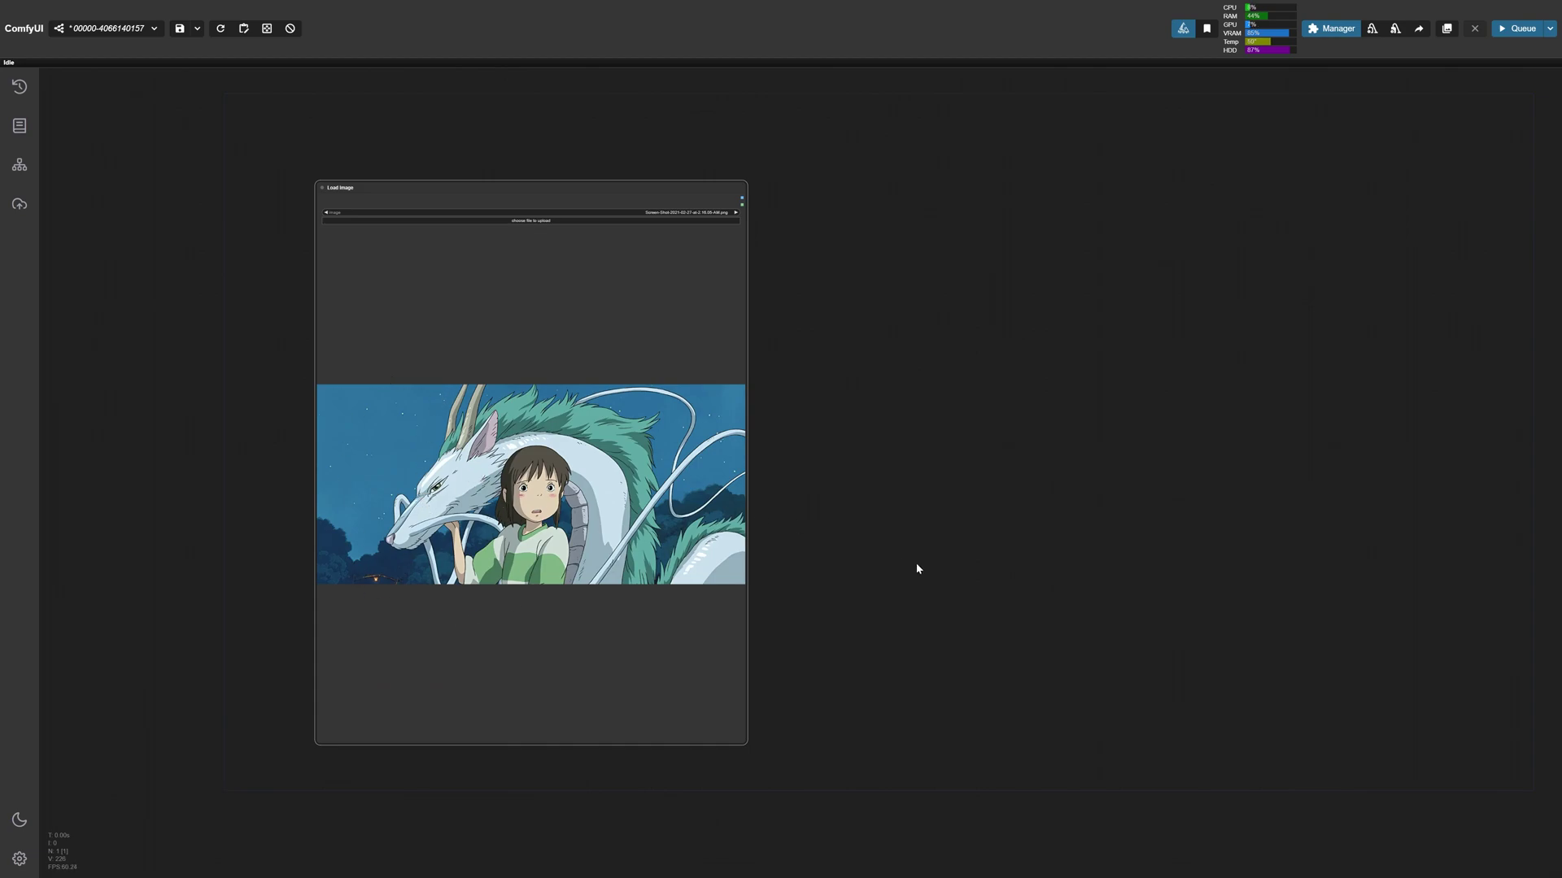
- Add an Ultimate SD Upscale node on the free canvas beside the Load Image node
{"action": "left_click_drag", "start_coordinate": [917, 569], "coordinate": [760, 558]}
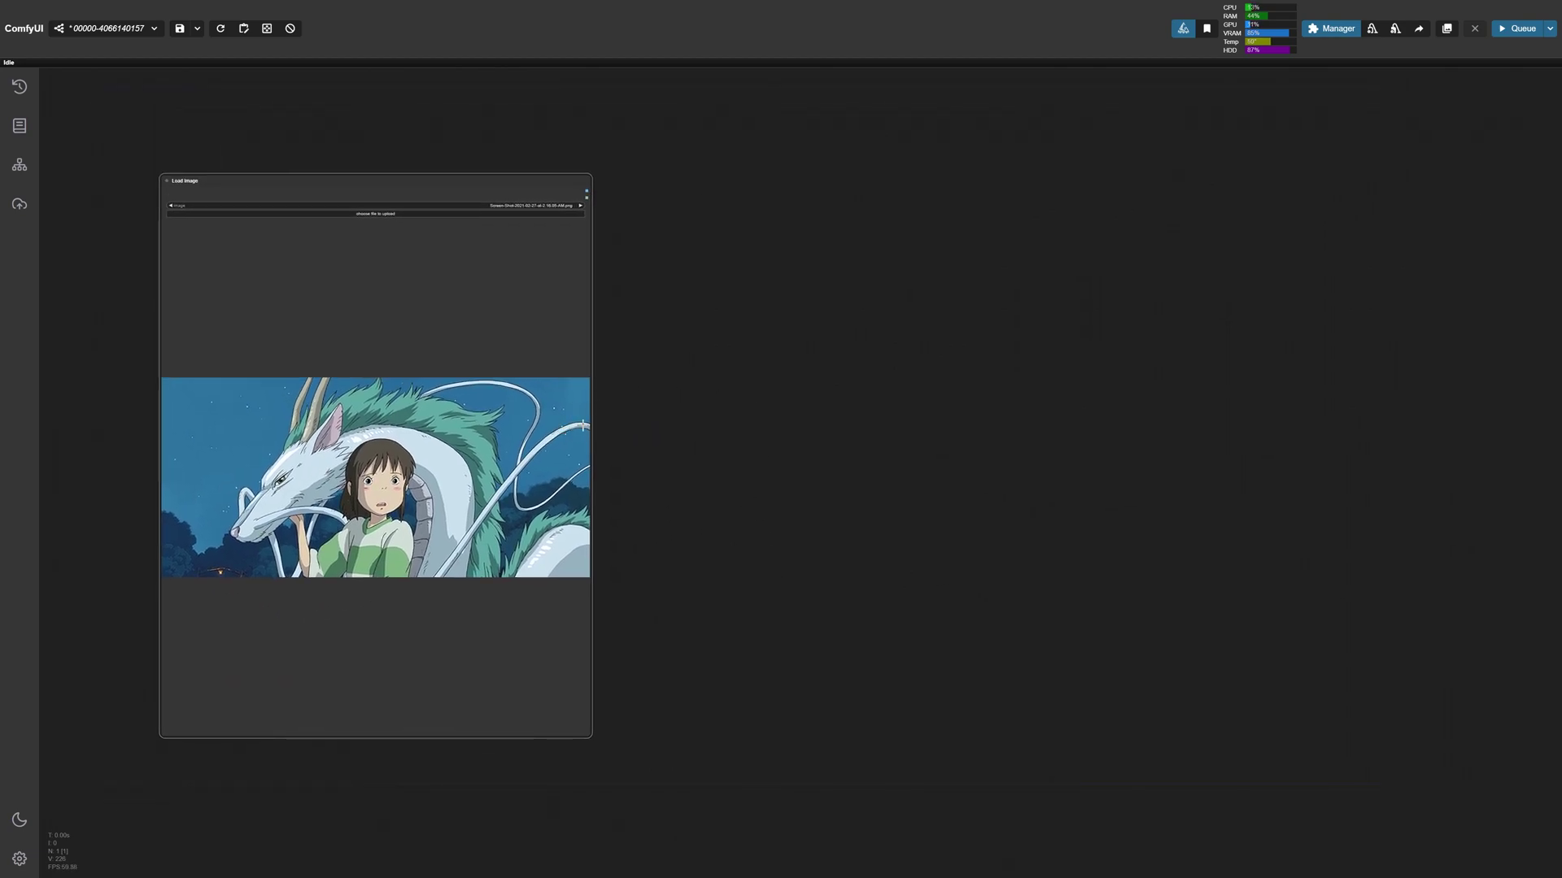
{"action": "double_click", "coordinate": [854, 426]}
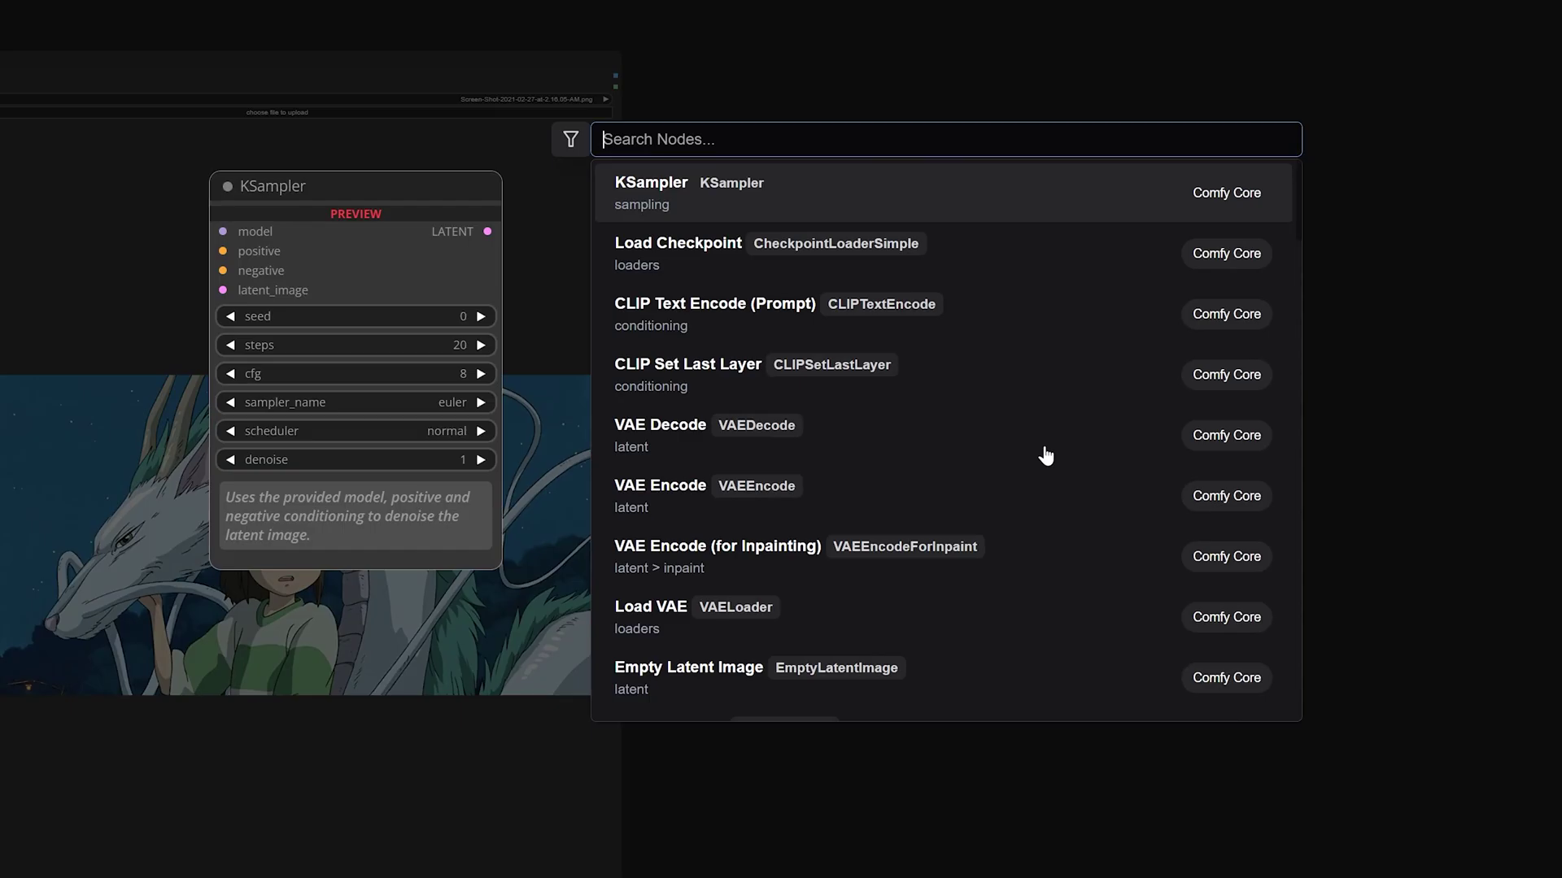
{"action": "type", "text": "ulti"}
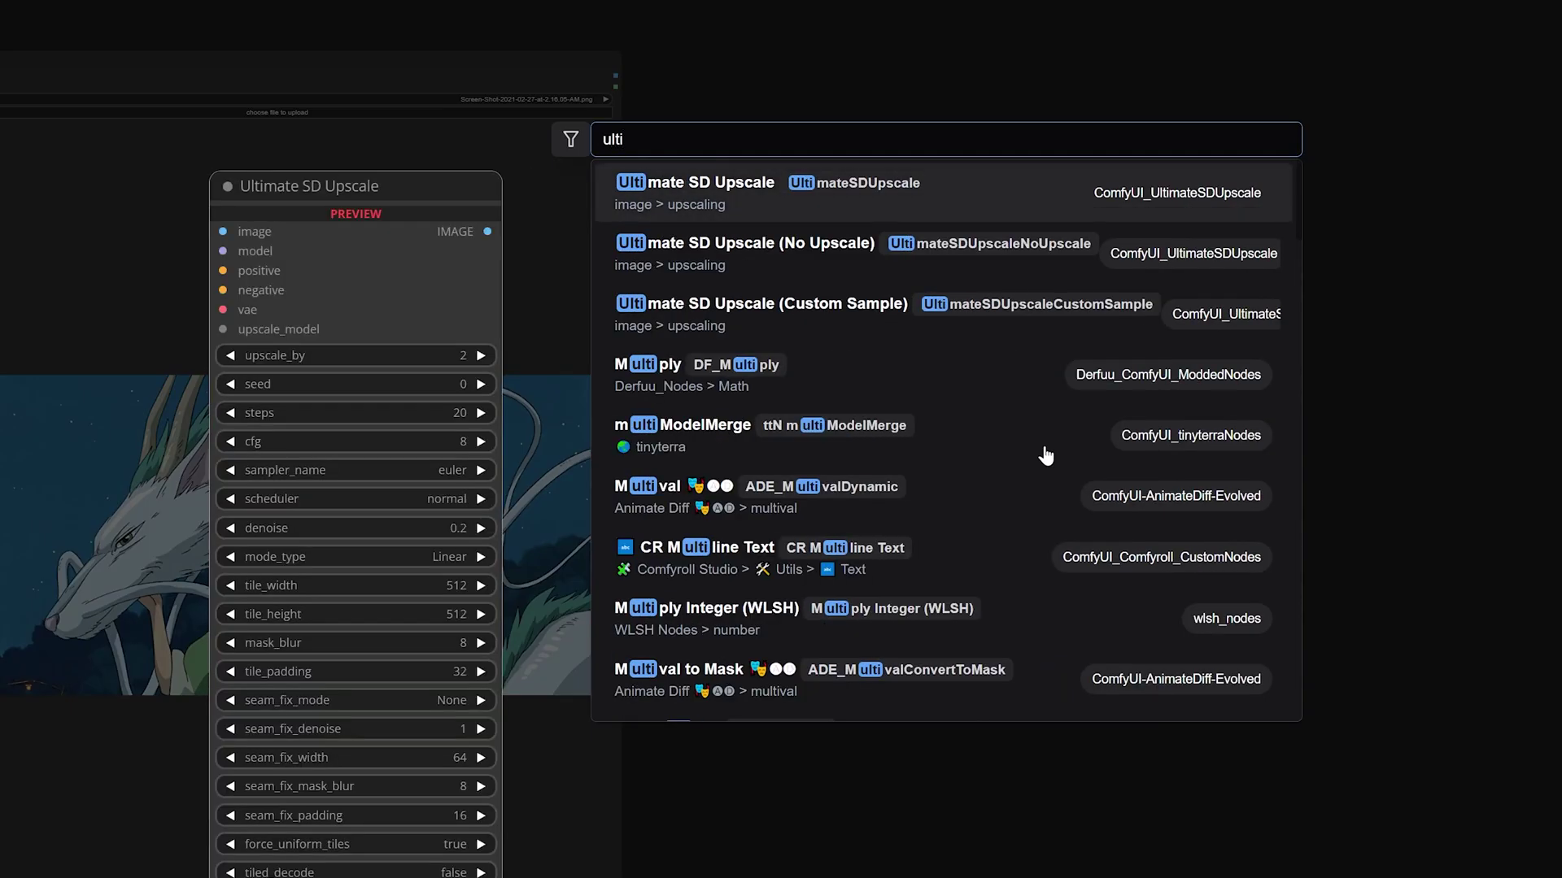
{"action": "key", "text": "Return"}
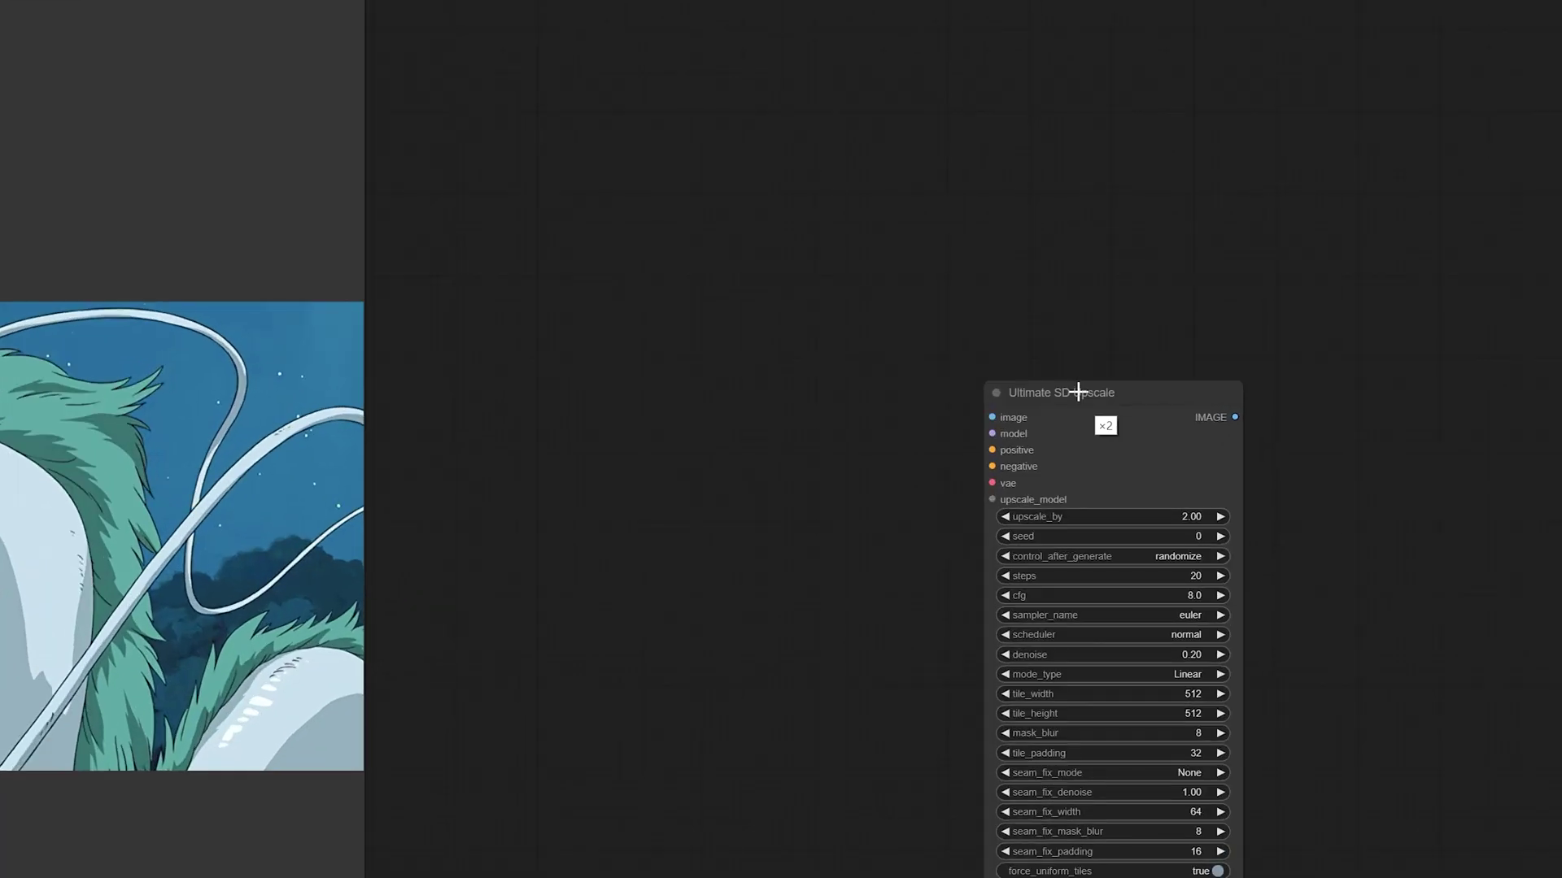
- Reposition the Ultimate SD Upscale node next to the outputs of the Load Image node
{"action": "scroll", "coordinate": [972, 413], "scroll_direction": "up", "scroll_amount": 1}
{"action": "left_click_drag", "start_coordinate": [972, 412], "coordinate": [422, 227]}
{"action": "scroll", "coordinate": [358, 362], "scroll_direction": "up", "scroll_amount": 1}
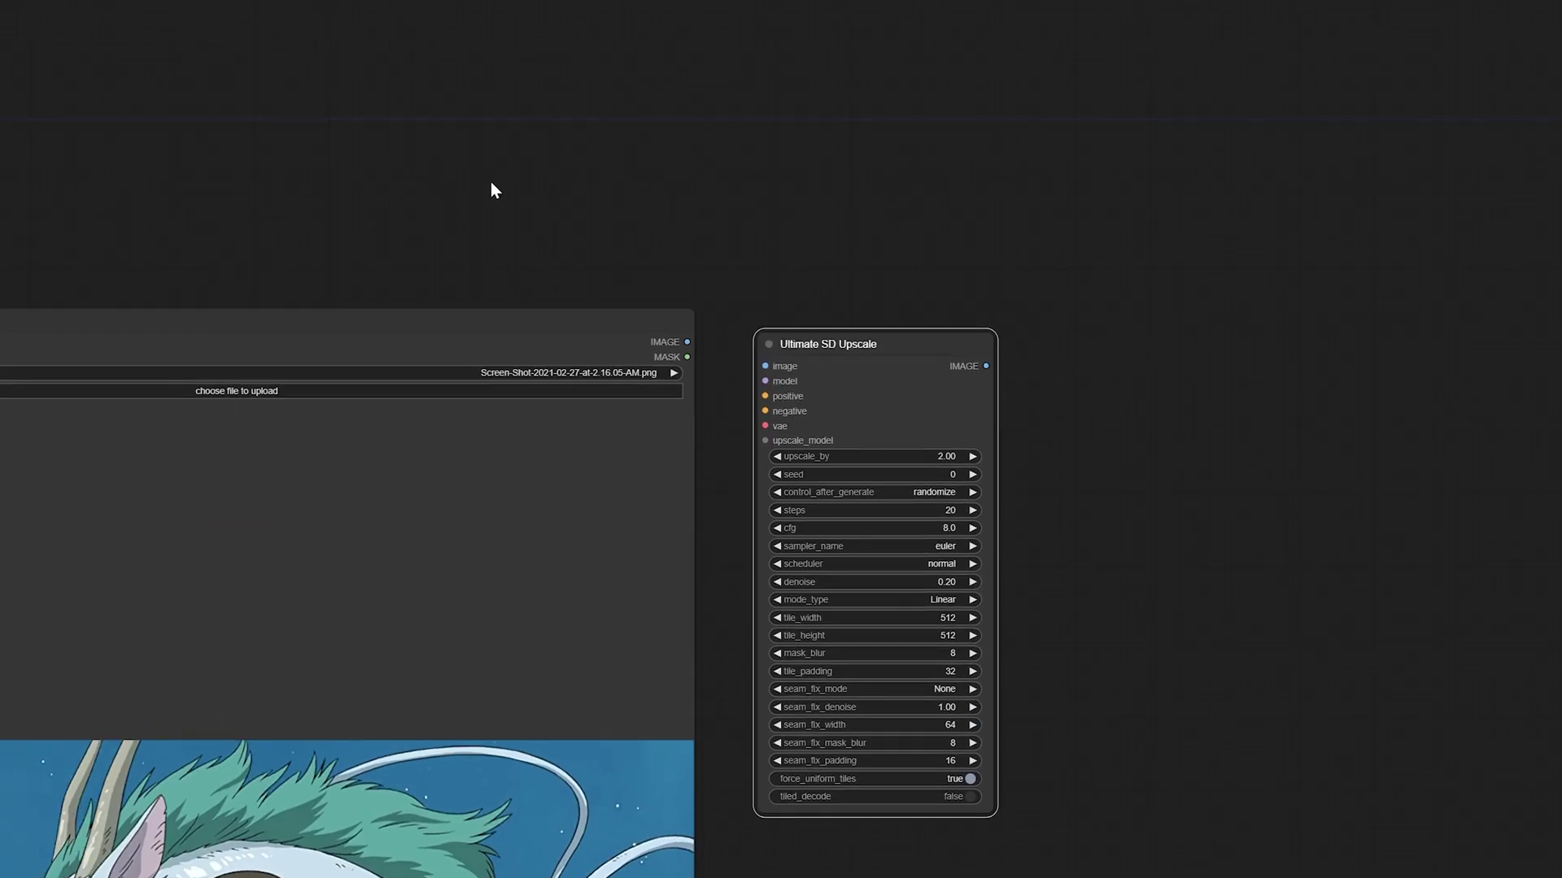
{"action": "left_click_drag", "start_coordinate": [601, 504], "coordinate": [645, 289]}
{"action": "left_click_drag", "start_coordinate": [854, 134], "coordinate": [920, 224]}
{"action": "left_click_drag", "start_coordinate": [453, 346], "coordinate": [492, 378]}
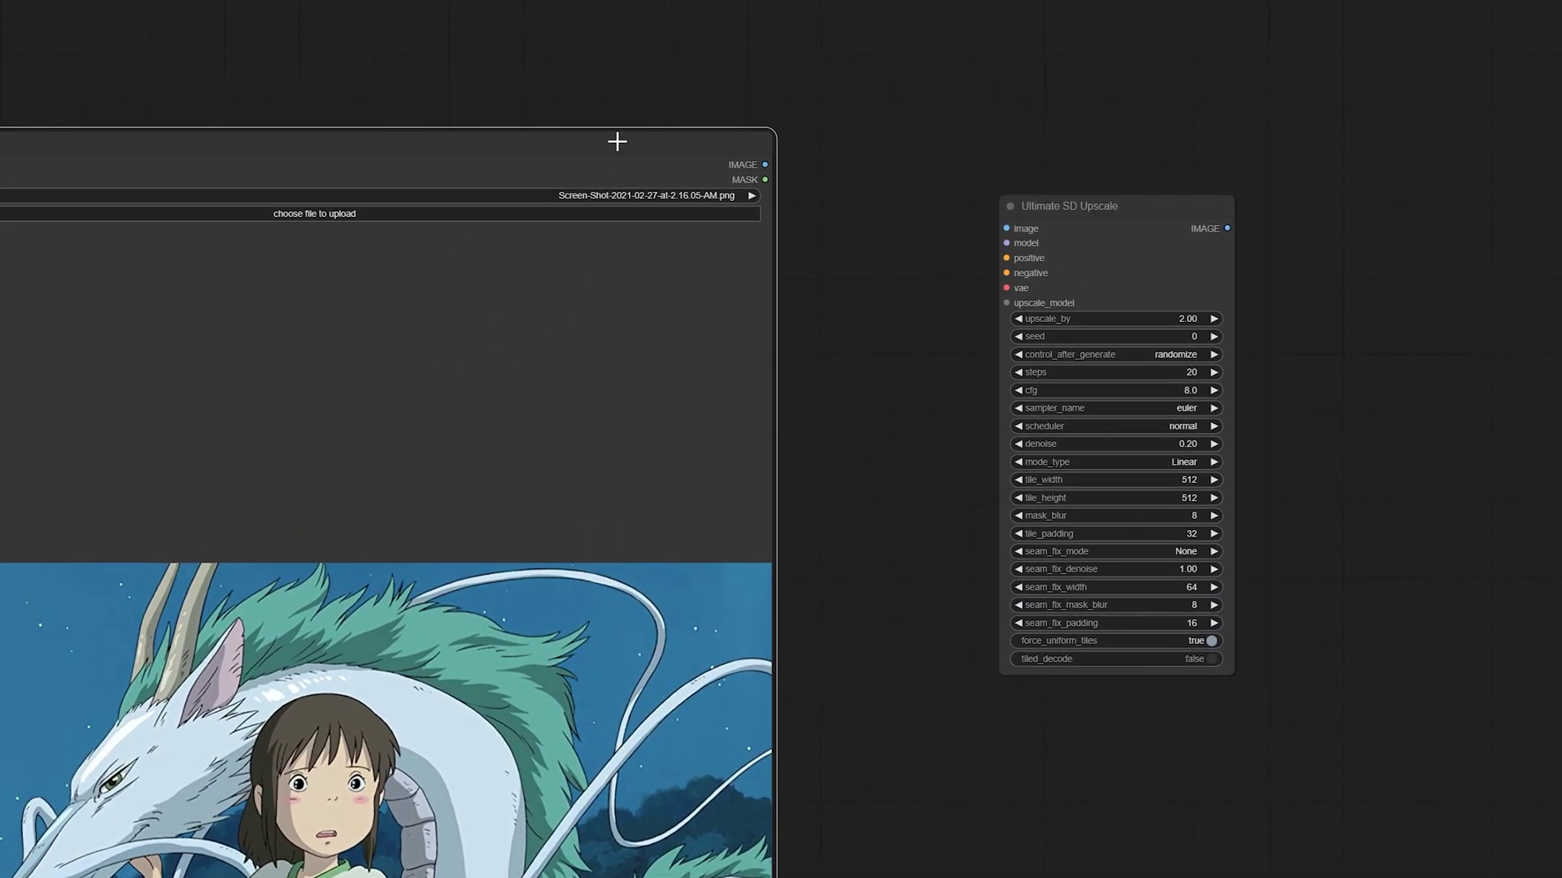
- Bring the Ultimate SD Upscale node level with Load Image and connect Load Image's IMAGE output to its image input
{"action": "scroll", "coordinate": [699, 154], "scroll_direction": "up", "scroll_amount": 9}
{"action": "left_click_drag", "start_coordinate": [729, 4], "coordinate": [611, 265]}
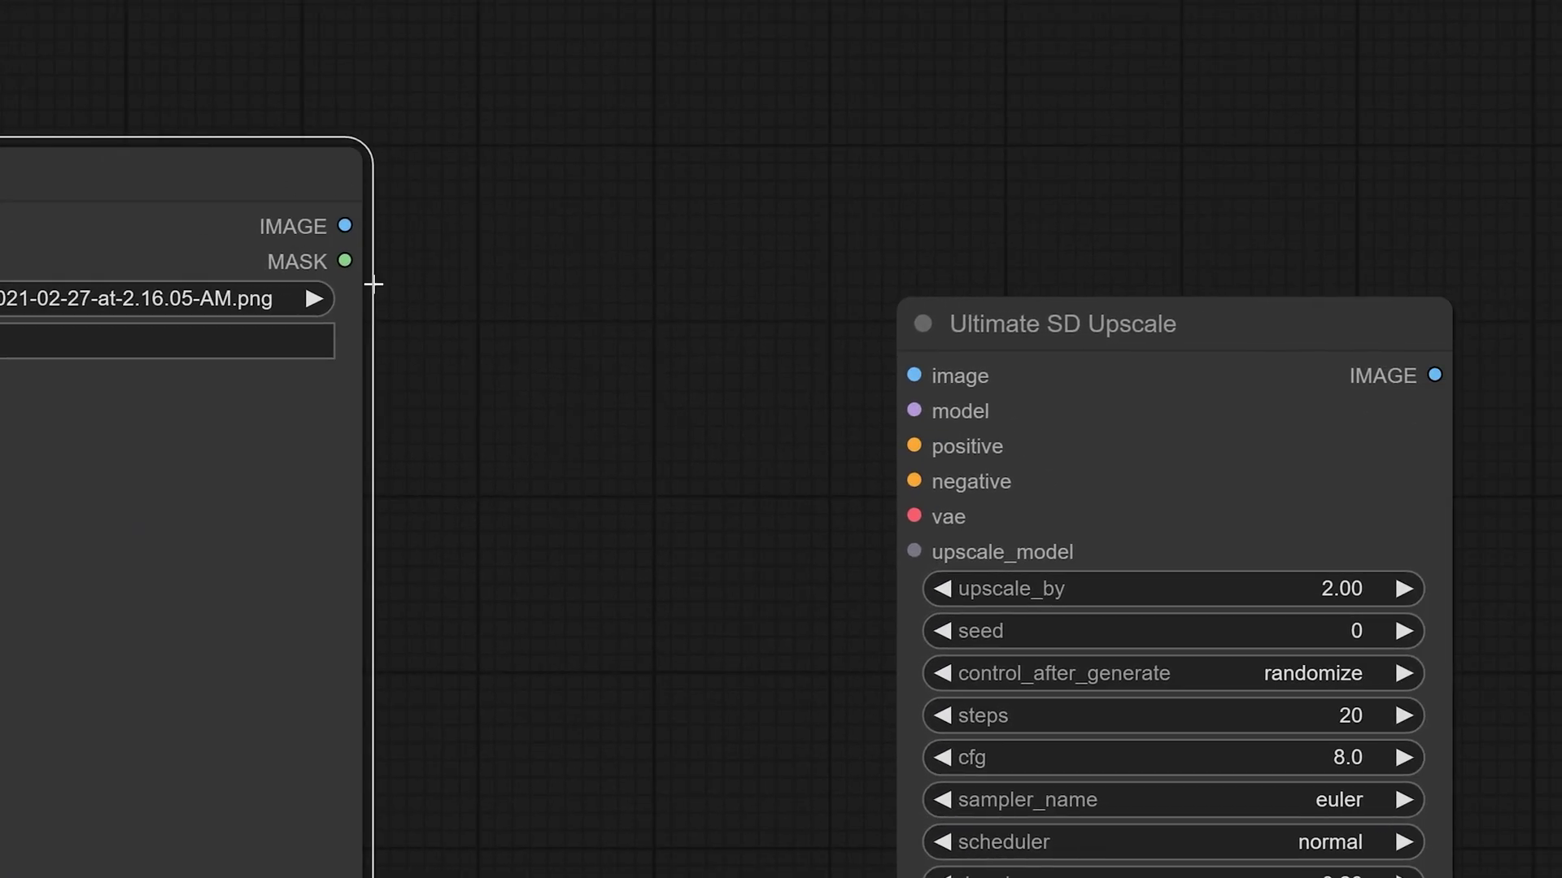
{"action": "left_click_drag", "start_coordinate": [348, 224], "coordinate": [398, 233]}
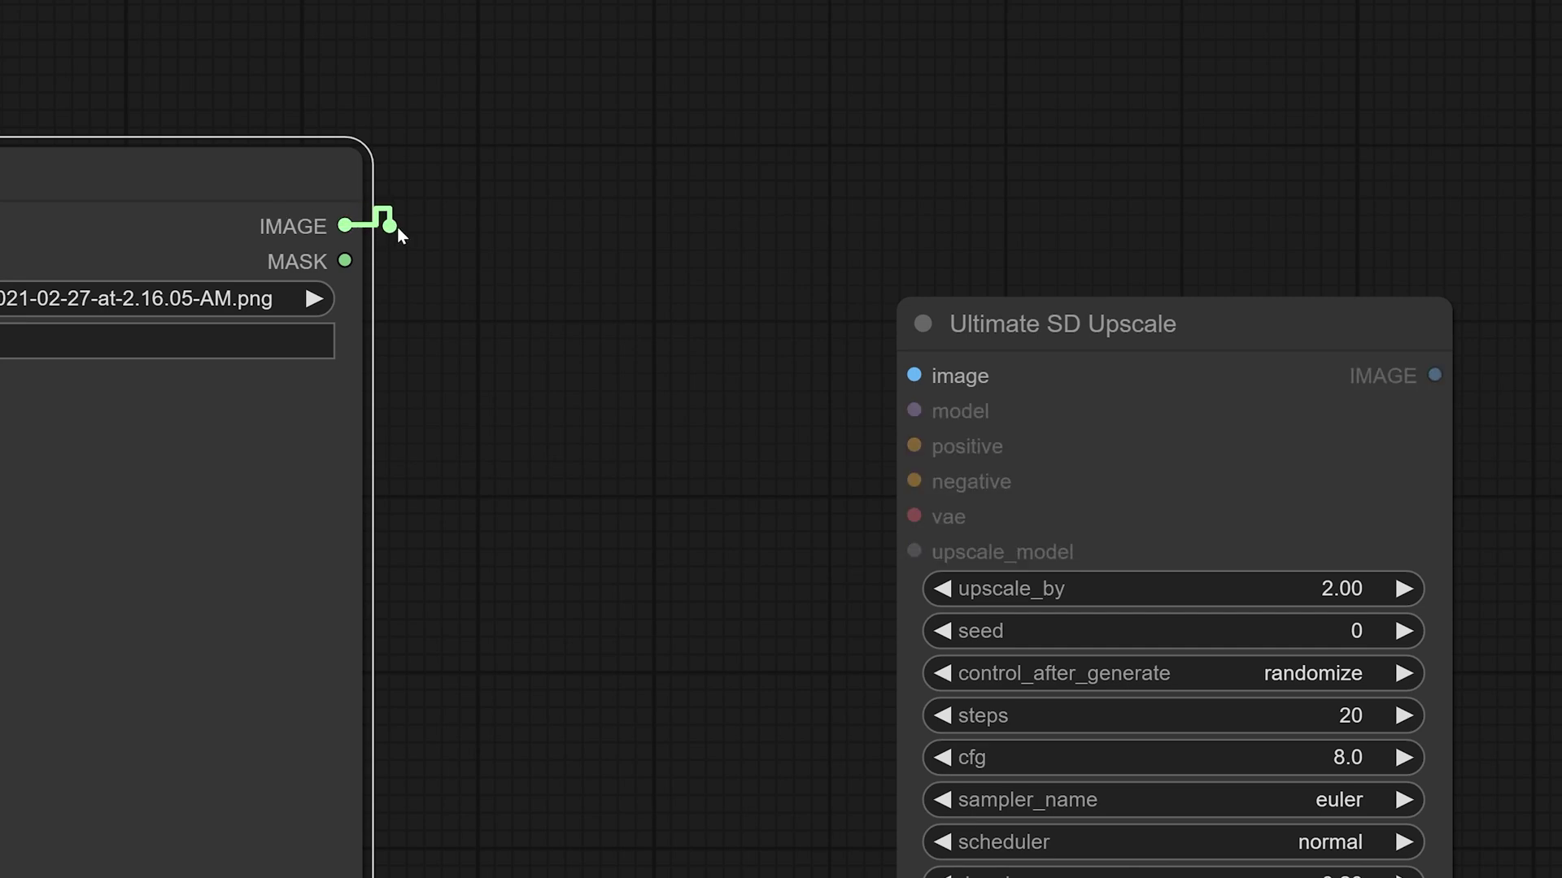
{"action": "left_click_drag", "start_coordinate": [596, 447], "coordinate": [644, 387]}
{"action": "left_click_drag", "start_coordinate": [475, 277], "coordinate": [517, 299]}
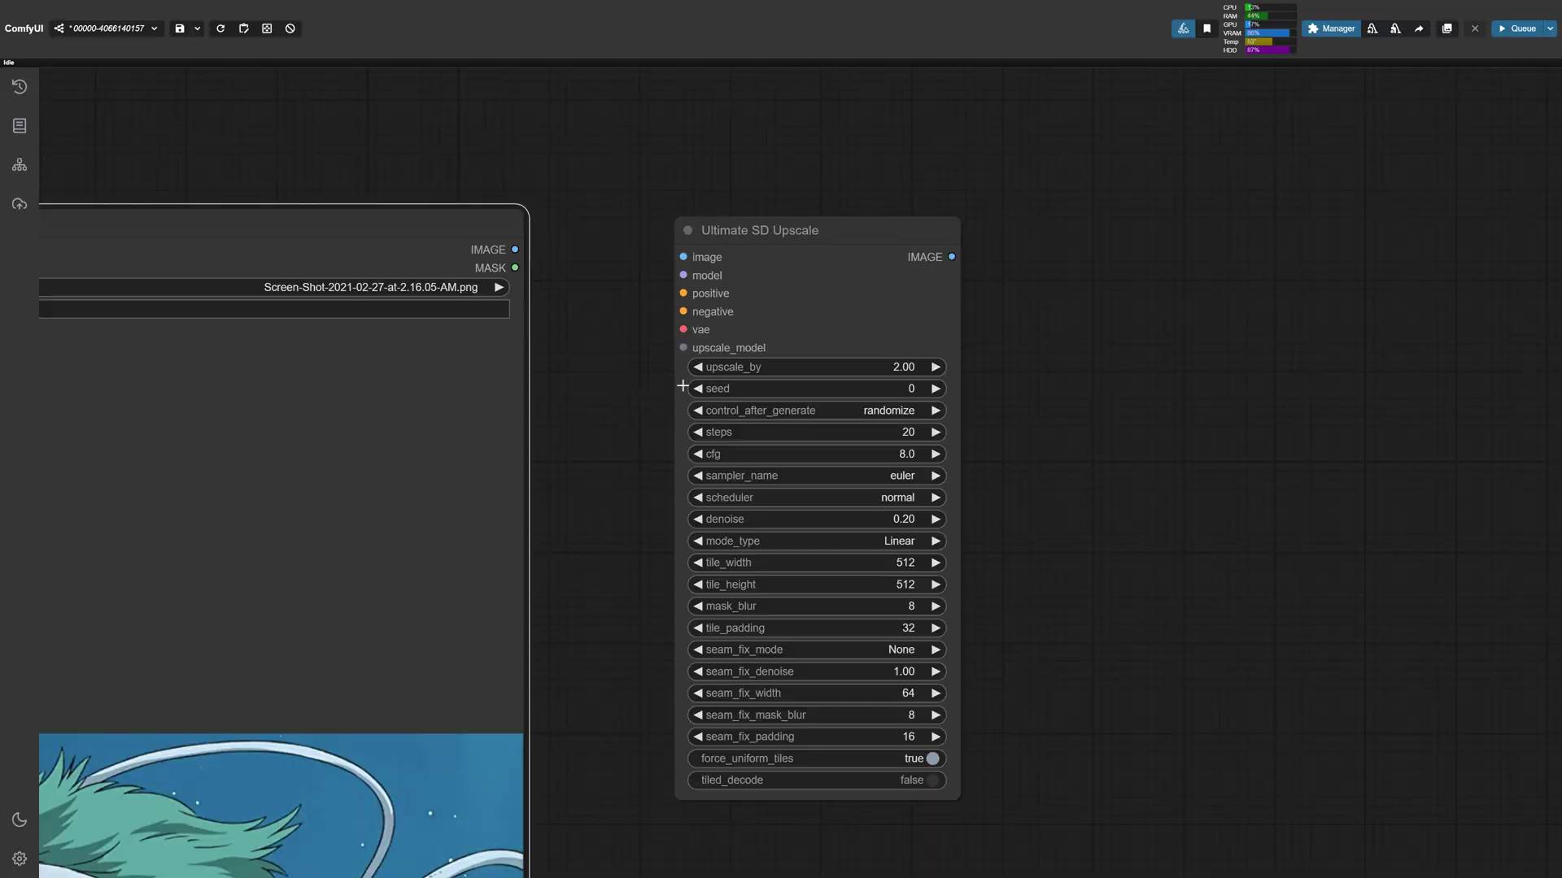
{"action": "left_click_drag", "start_coordinate": [569, 366], "coordinate": [752, 378]}
{"action": "scroll", "coordinate": [359, 380], "scroll_direction": "down", "scroll_amount": 3}
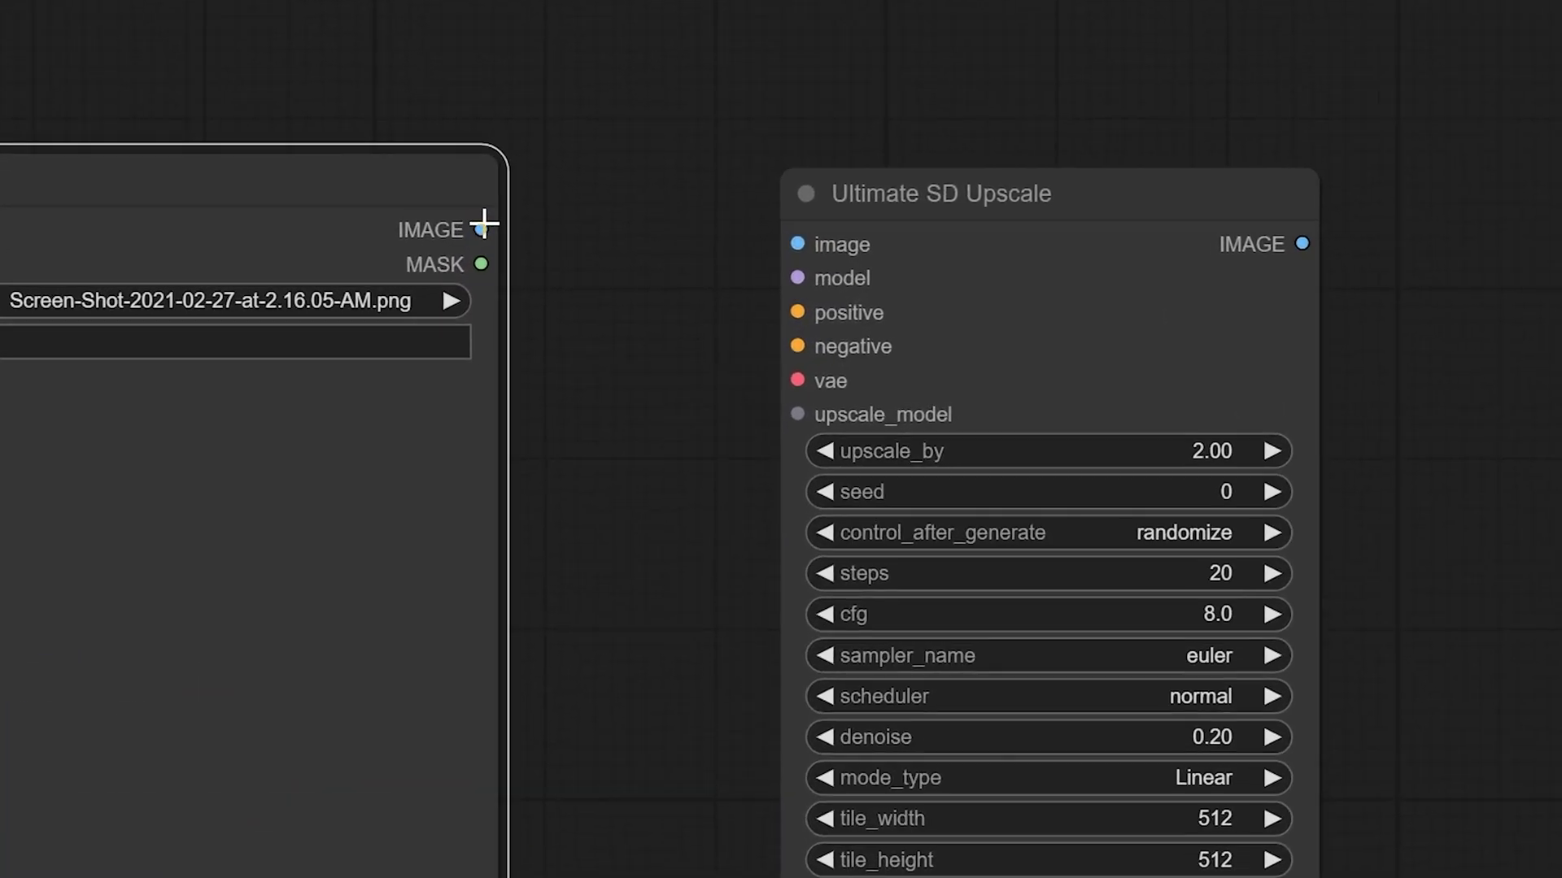
{"action": "left_click_drag", "start_coordinate": [466, 222], "coordinate": [801, 238]}
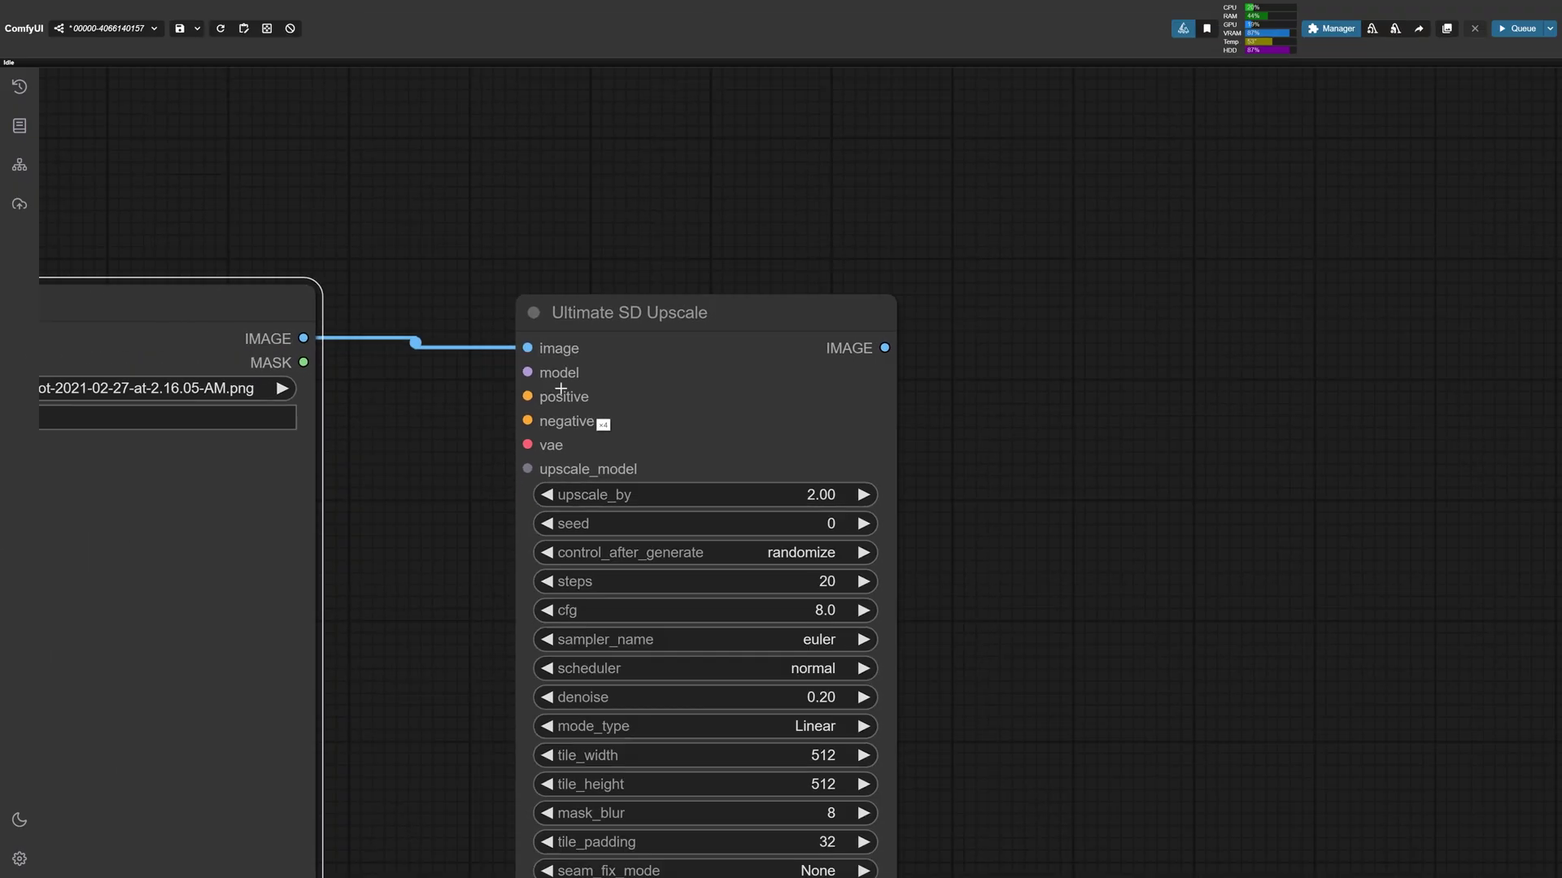
- Move the Ultimate SD Upscale node farther away from Load Image to free up canvas space between the two nodes
{"action": "scroll", "coordinate": [890, 281], "scroll_direction": "up", "scroll_amount": 4}
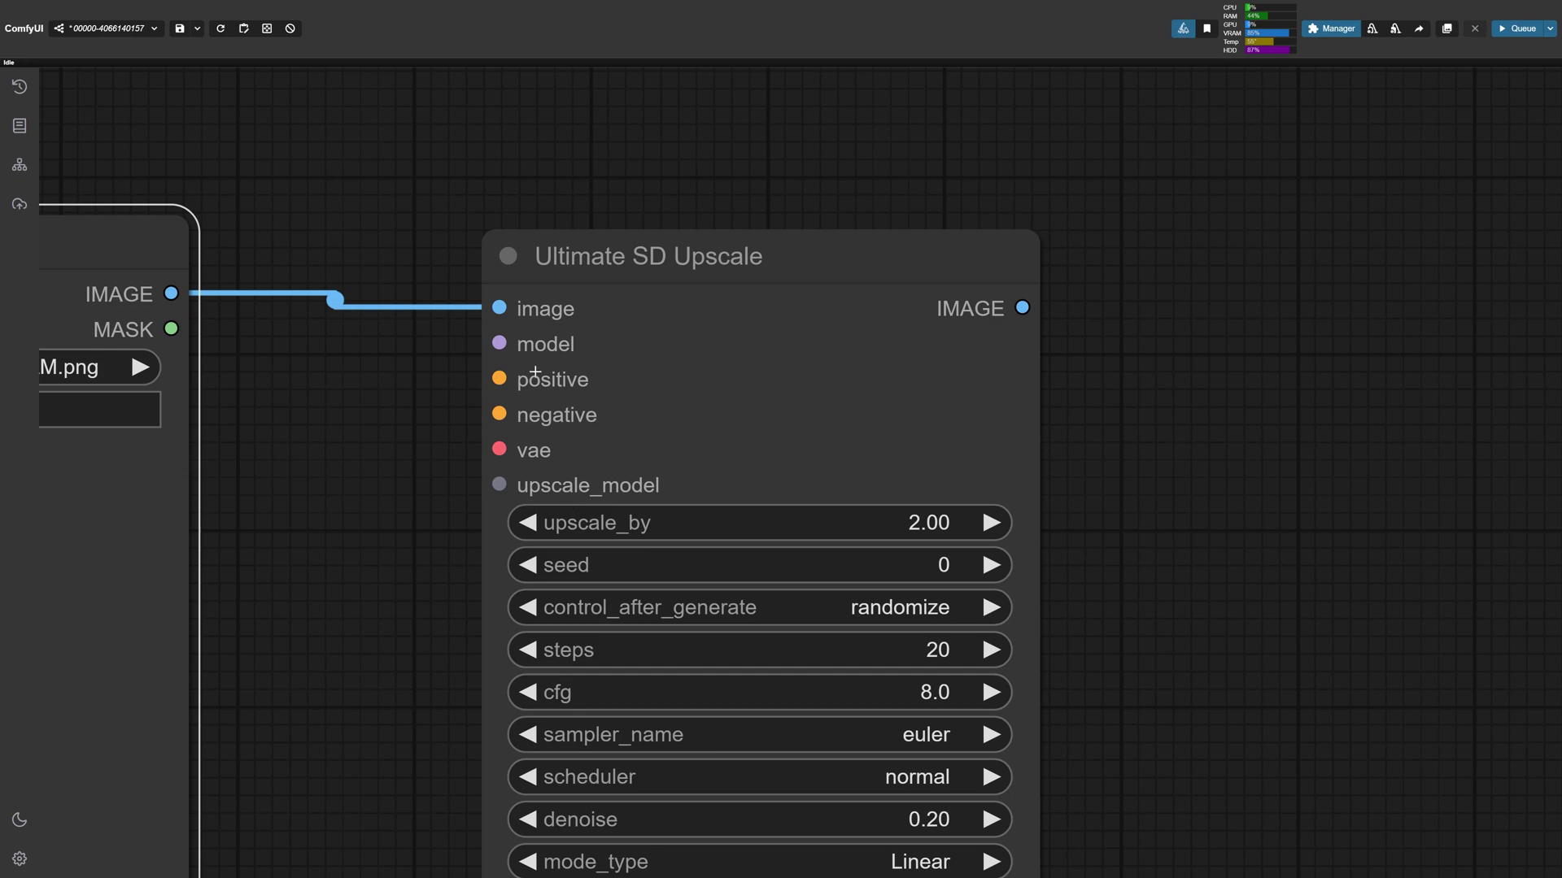
{"action": "left_click_drag", "start_coordinate": [545, 357], "coordinate": [637, 361]}
{"action": "left_click_drag", "start_coordinate": [695, 301], "coordinate": [948, 259]}
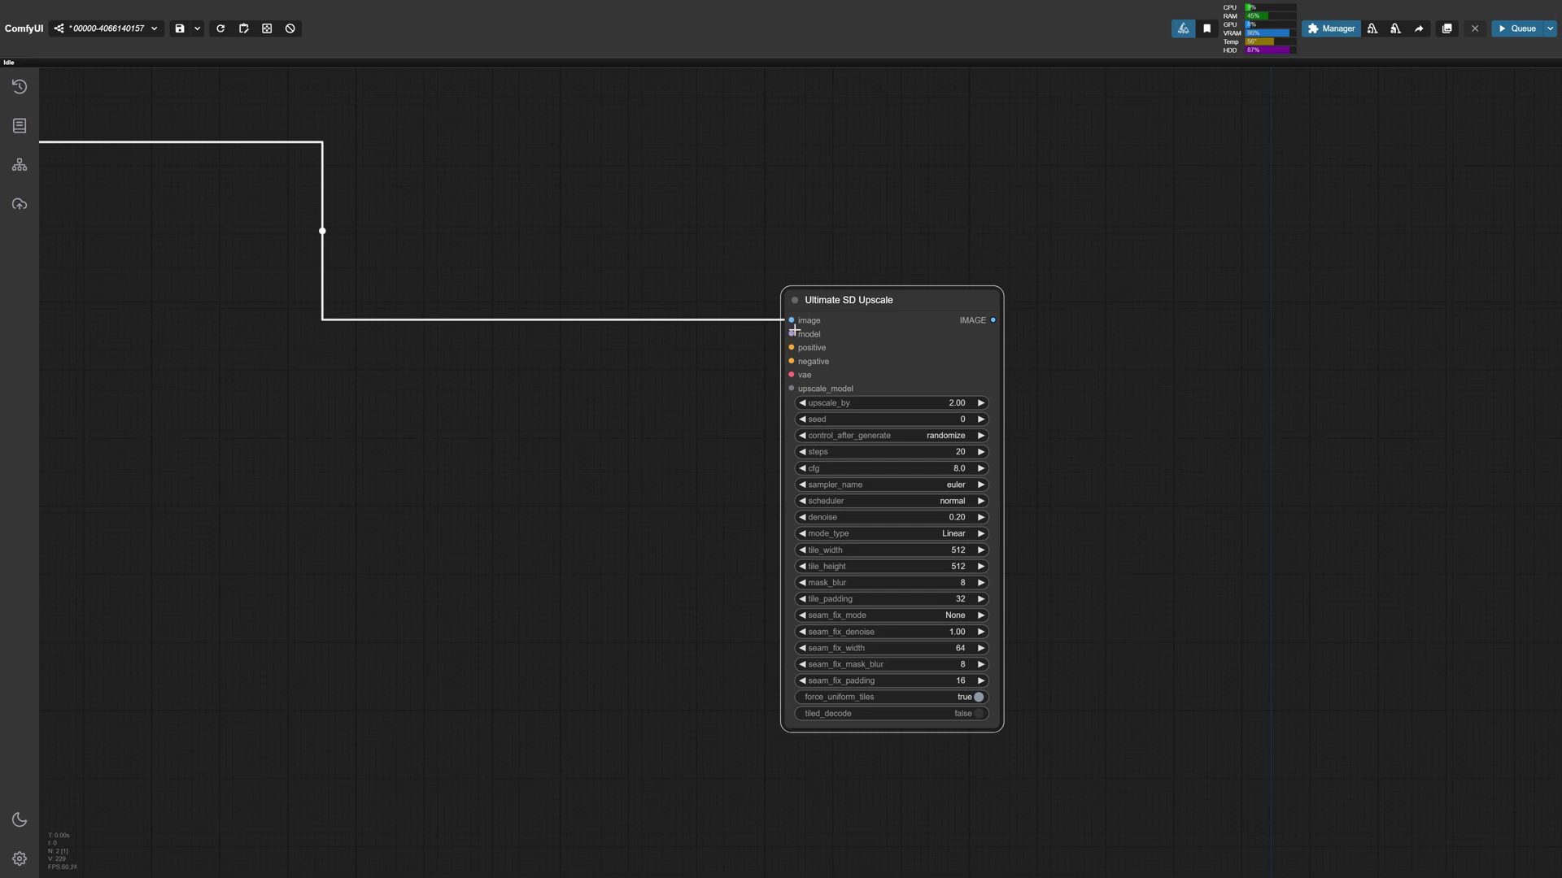
- Add a Load Checkpoint (CheckpointLoaderSimple) node from the model input of the Ultimate SD Upscale node
{"action": "scroll", "coordinate": [794, 329], "scroll_direction": "up", "scroll_amount": 3}
{"action": "scroll", "coordinate": [801, 334], "scroll_direction": "up", "scroll_amount": 2}
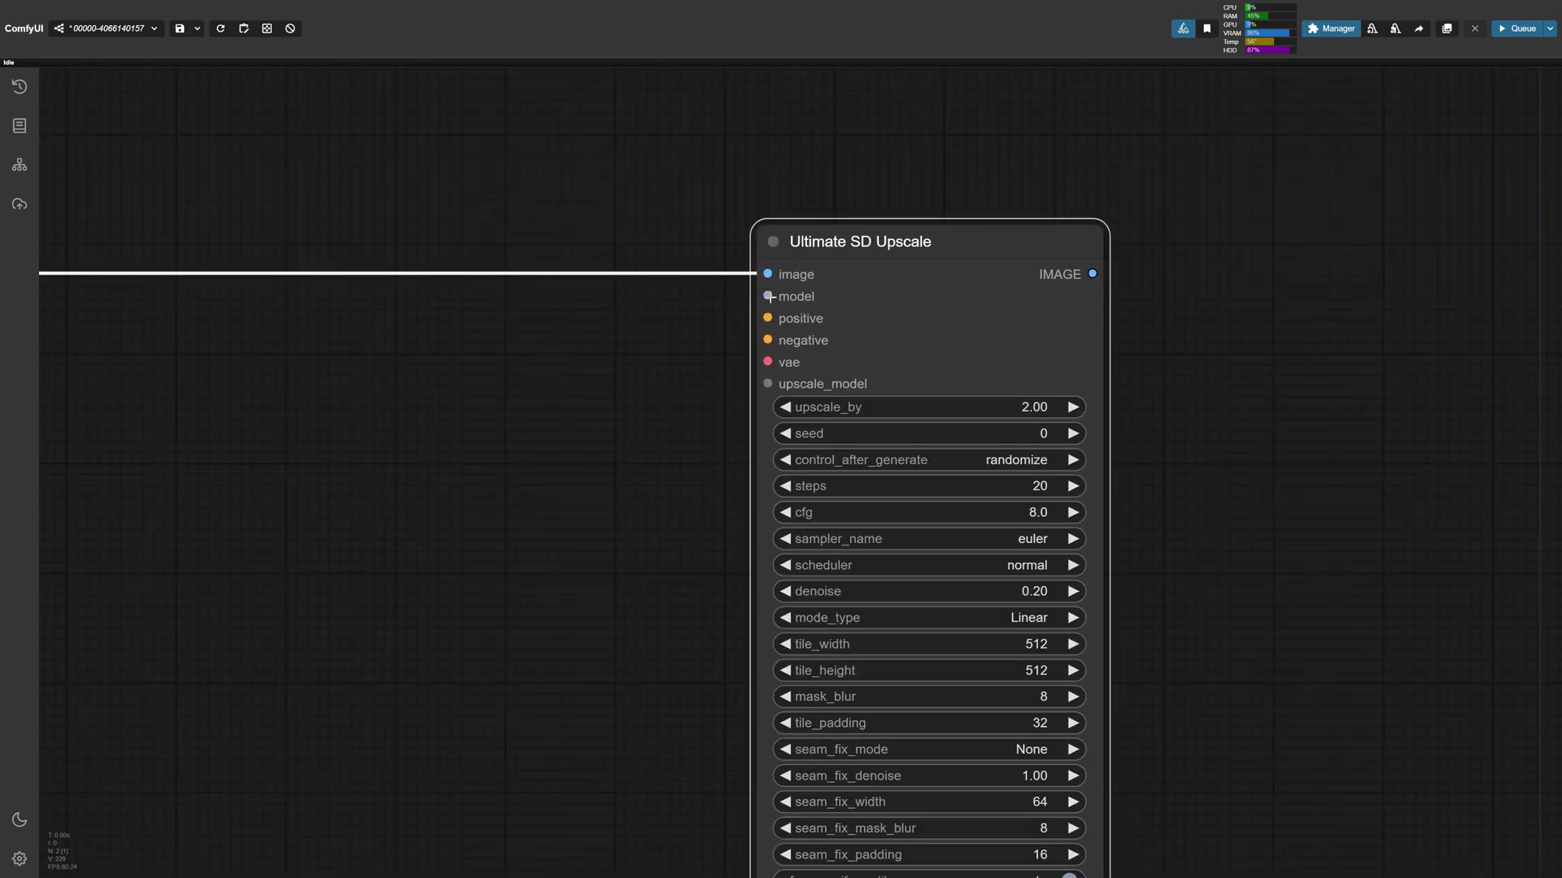
{"action": "mouse_move", "coordinate": [769, 296]}
{"action": "left_mouse_down"}
{"action": "mouse_move", "coordinate": [456, 287]}
{"action": "mouse_move", "coordinate": [751, 302]}
{"action": "left_mouse_up"}
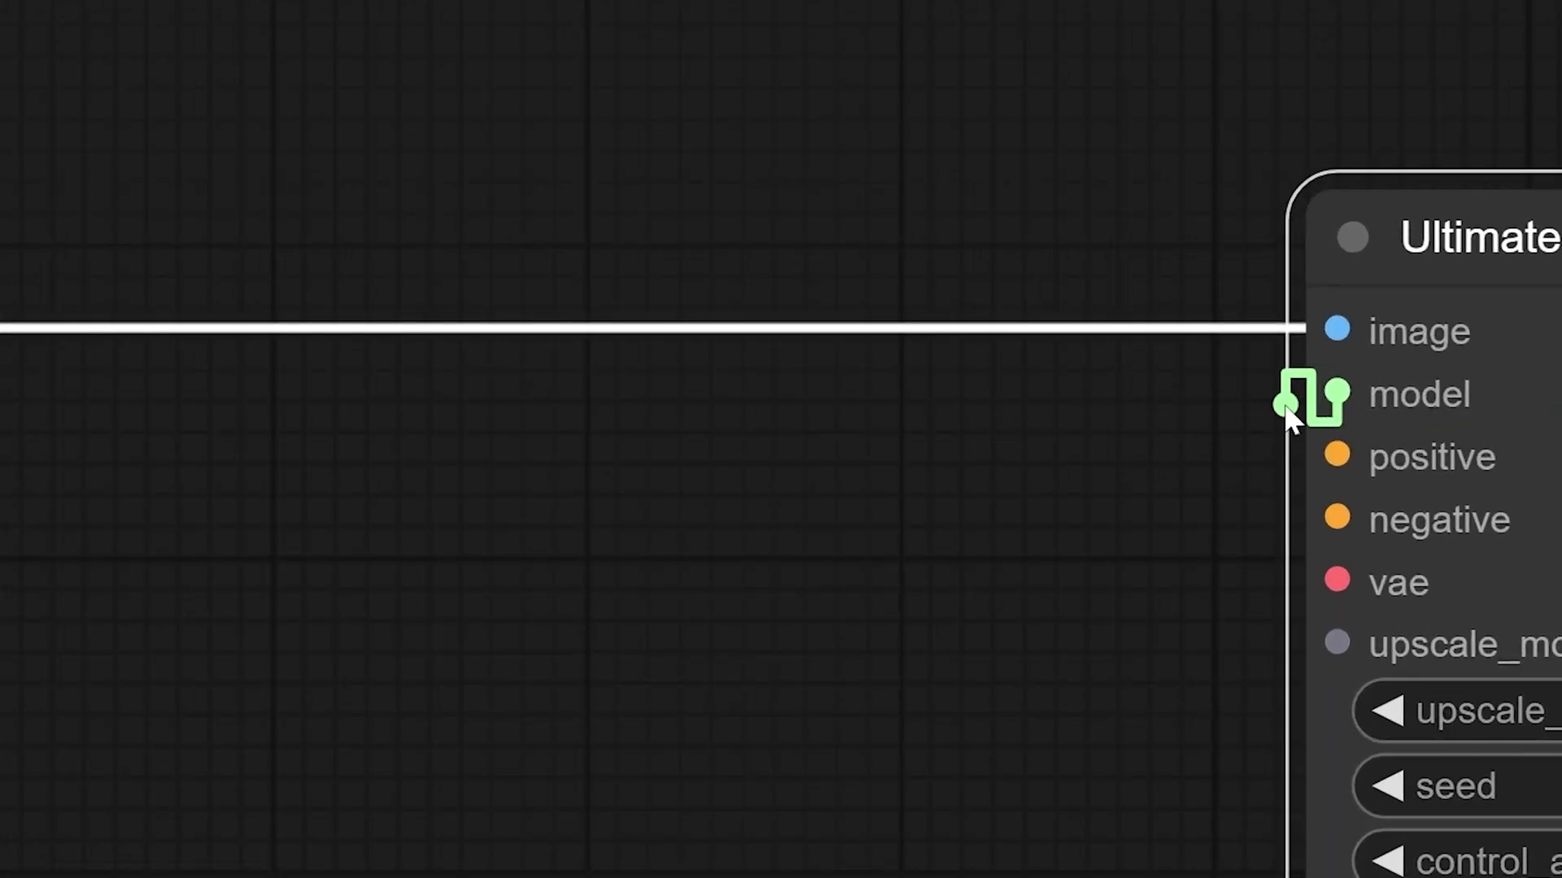
{"action": "left_click_drag", "start_coordinate": [1288, 416], "coordinate": [73, 768]}
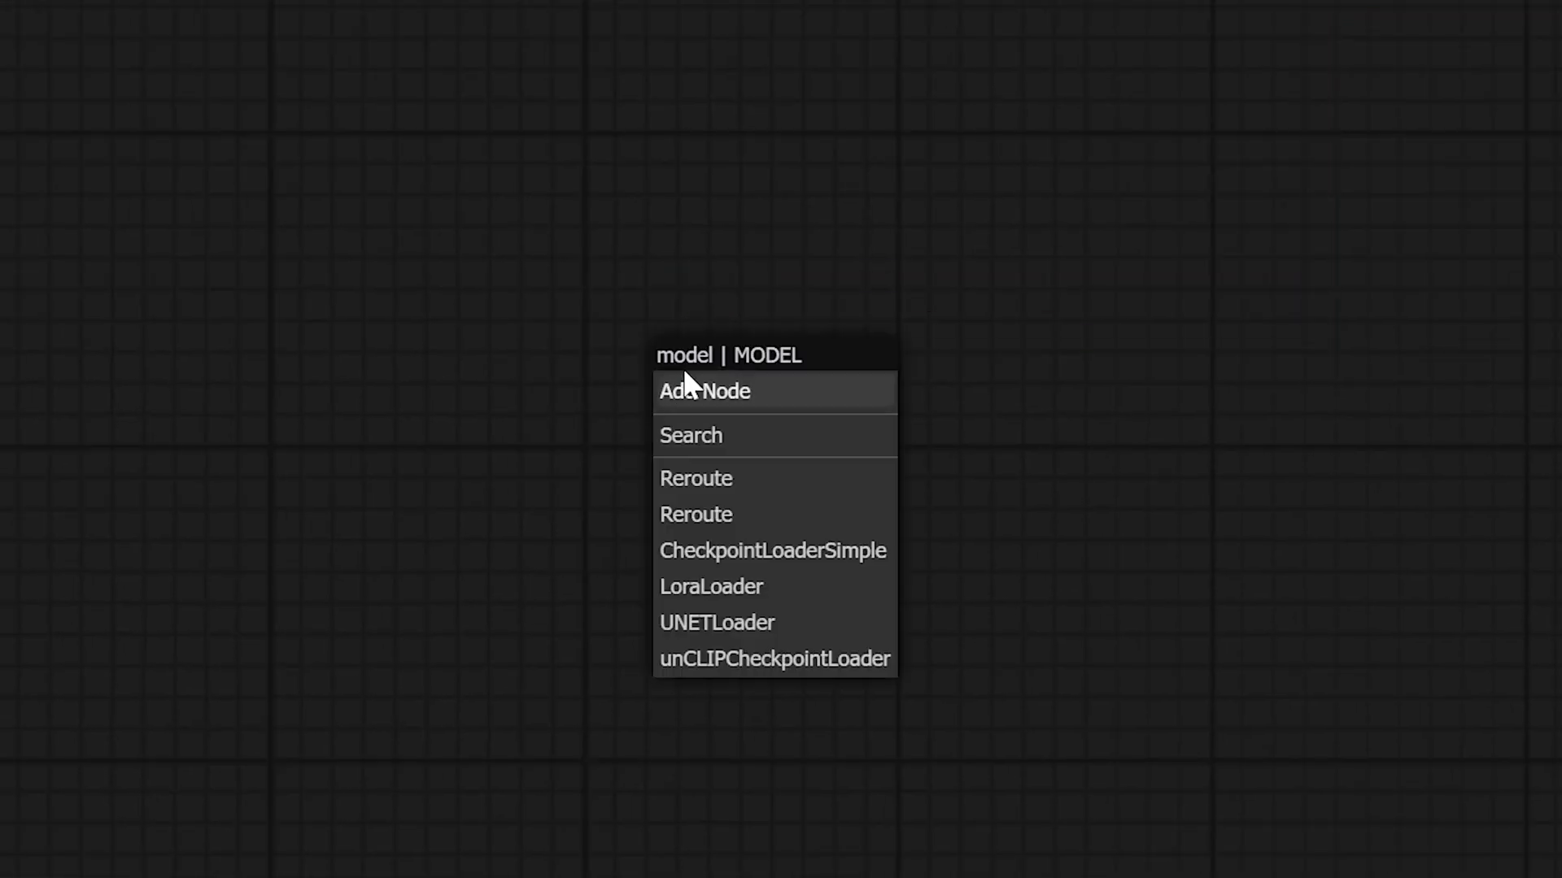
{"action": "scroll", "coordinate": [683, 376], "scroll_direction": "up", "scroll_amount": 5}
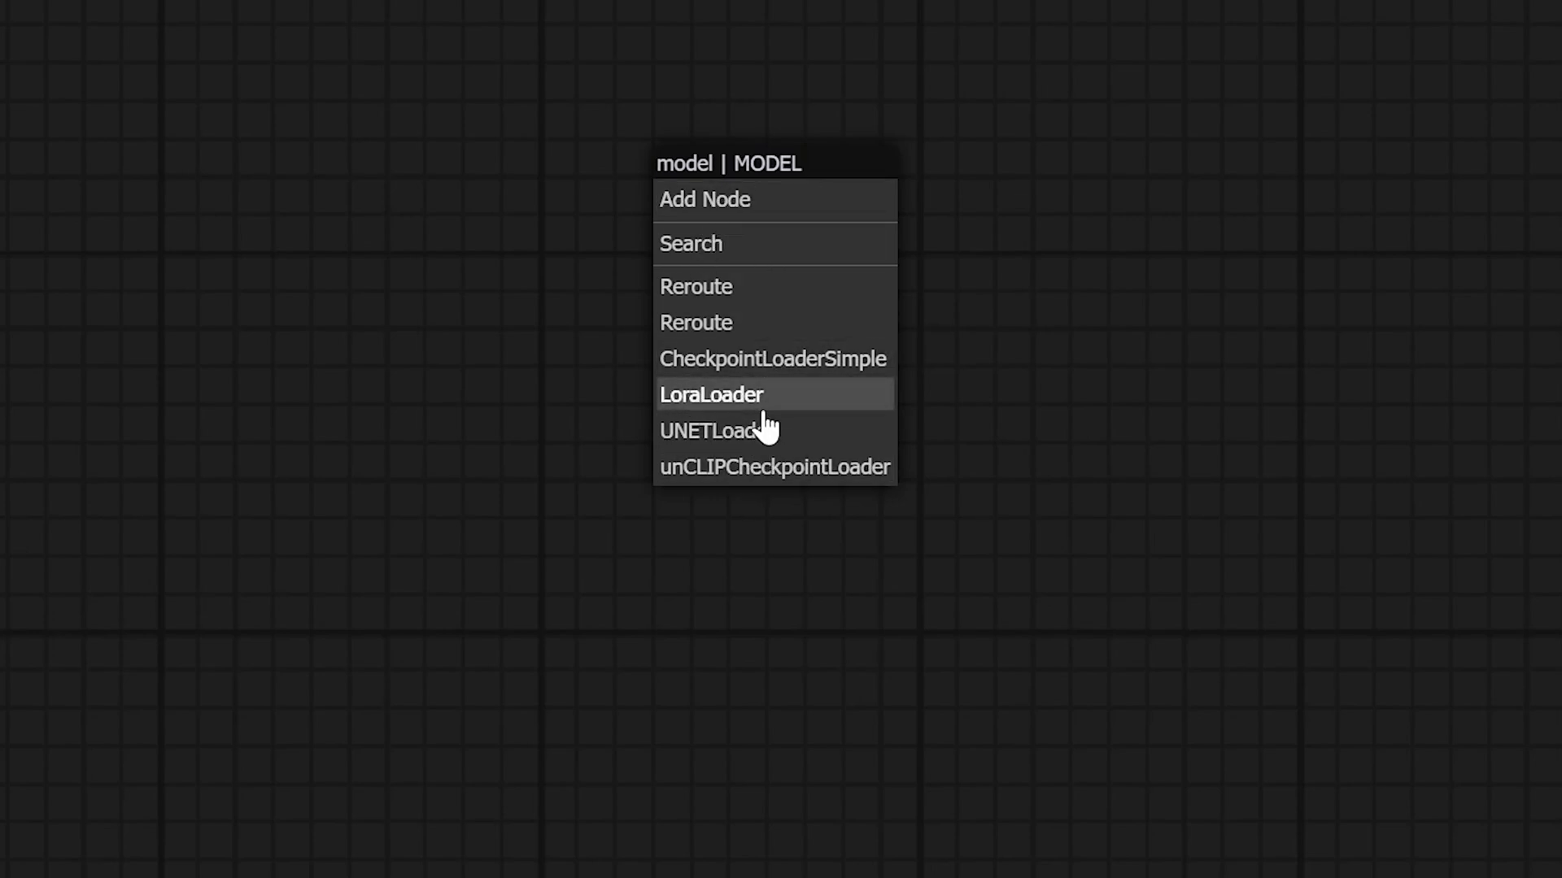
{"action": "left_click", "coordinate": [828, 375]}
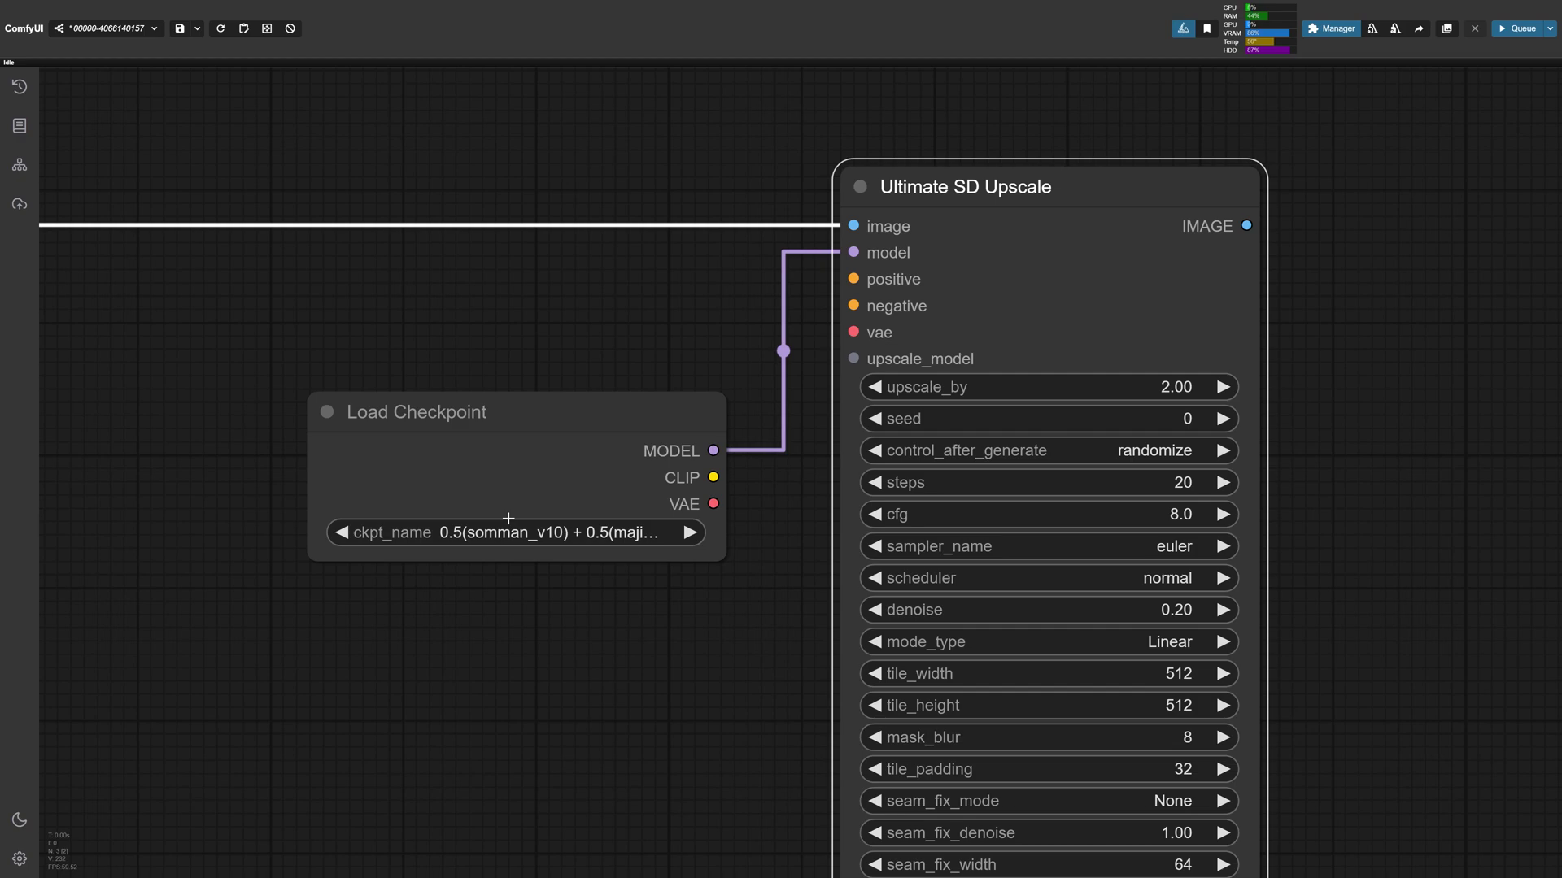
- Set the Load Checkpoint model to flux1-dev-fp8.safetensors and connect its VAE output to Ultimate SD Upscale's vae input
{"action": "left_click", "coordinate": [508, 521]}
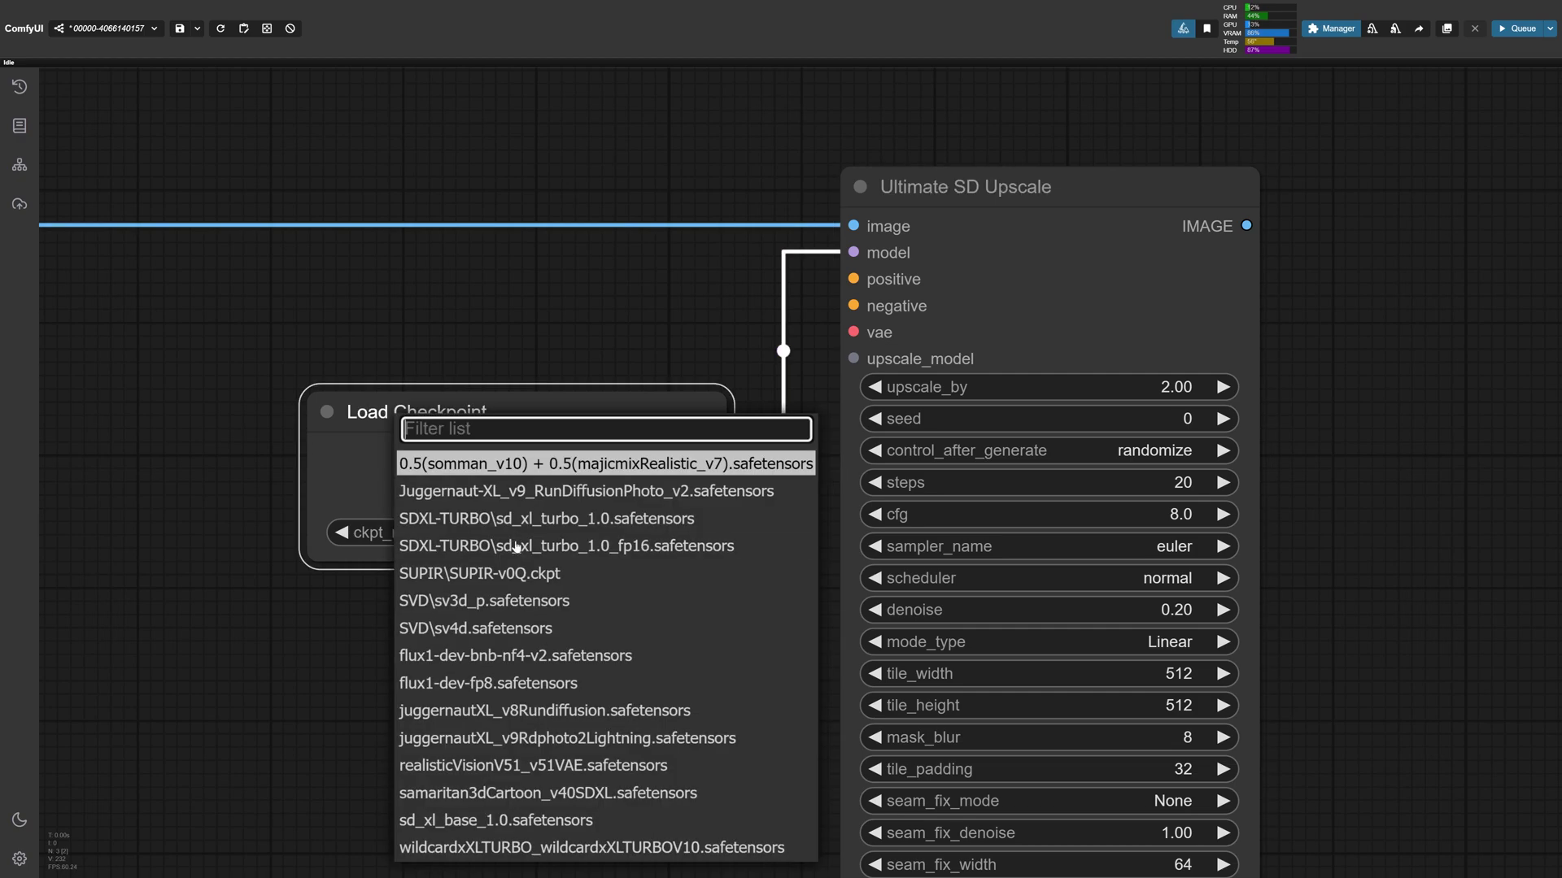
{"action": "left_click", "coordinate": [510, 683]}
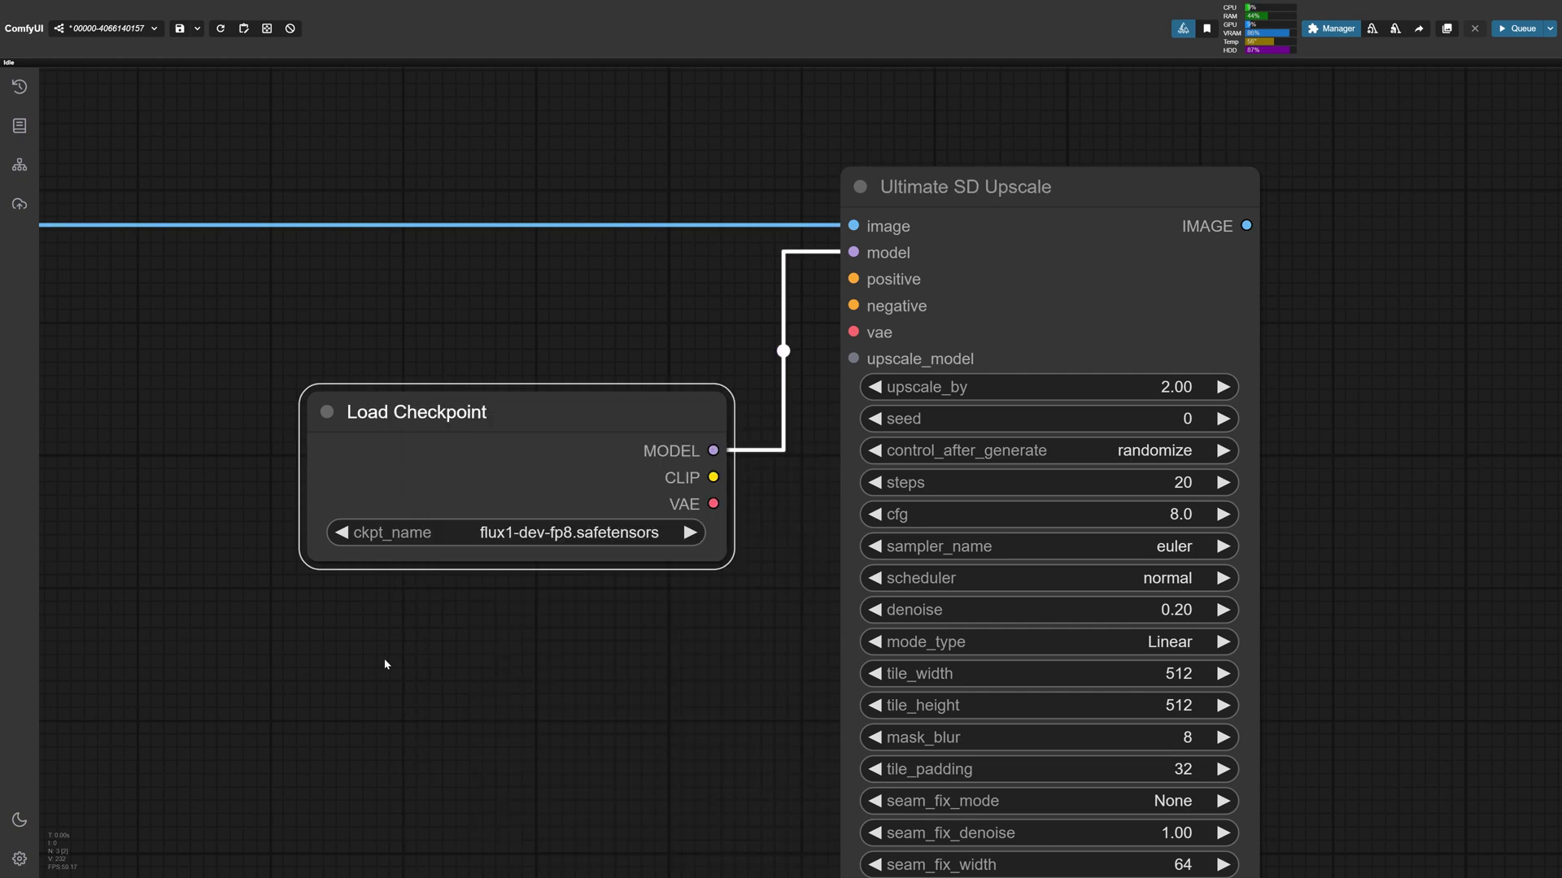
{"action": "left_click_drag", "start_coordinate": [704, 457], "coordinate": [594, 387]}
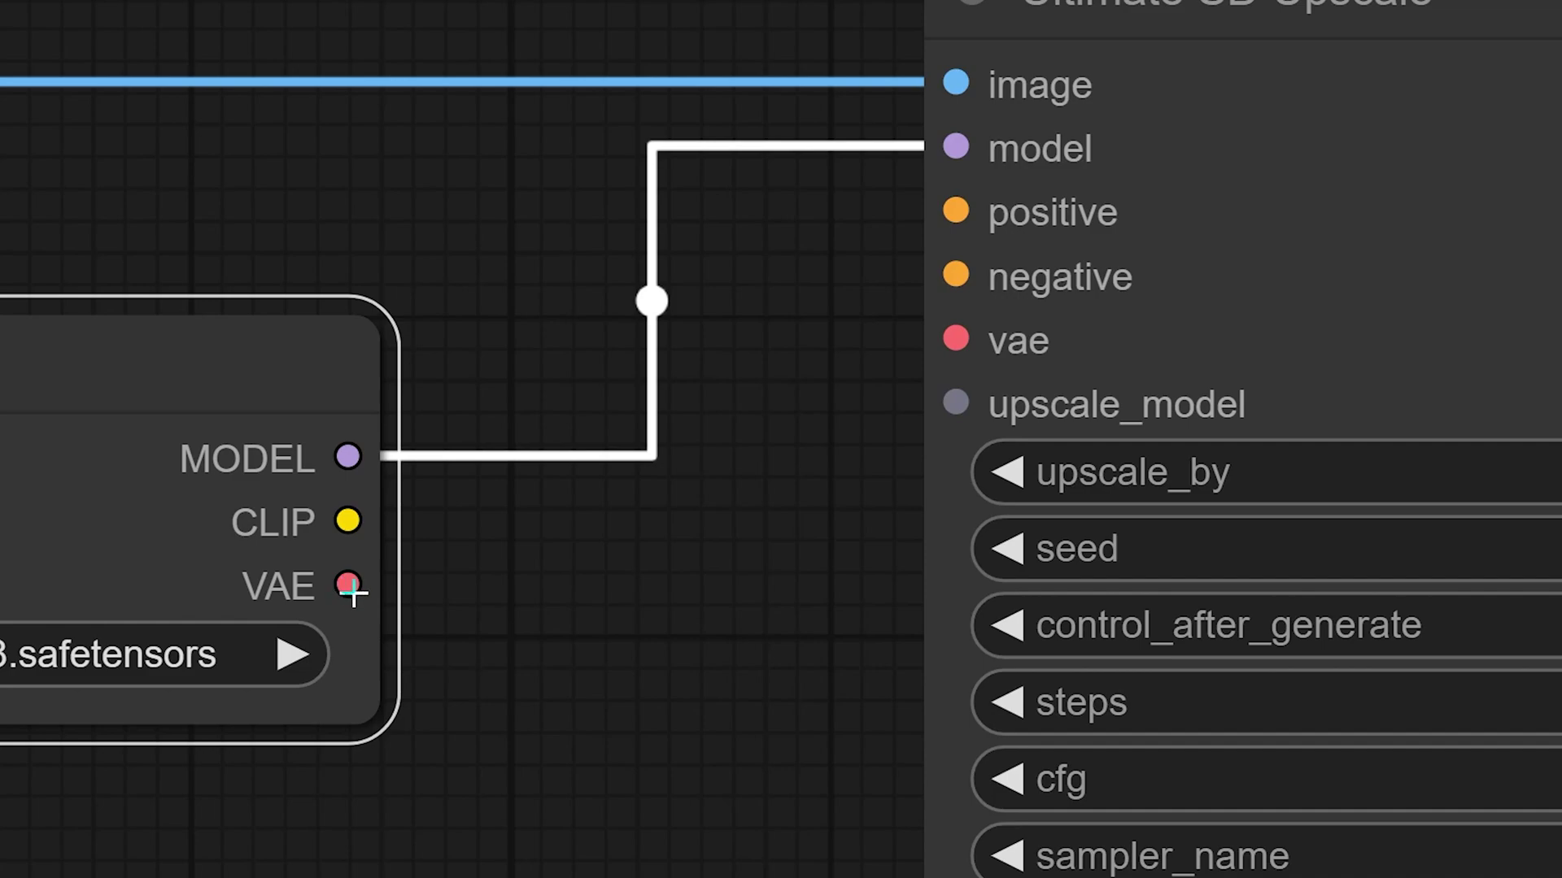
{"action": "mouse_move", "coordinate": [347, 585]}
{"action": "left_click_drag", "start_coordinate": [346, 585], "coordinate": [960, 345]}
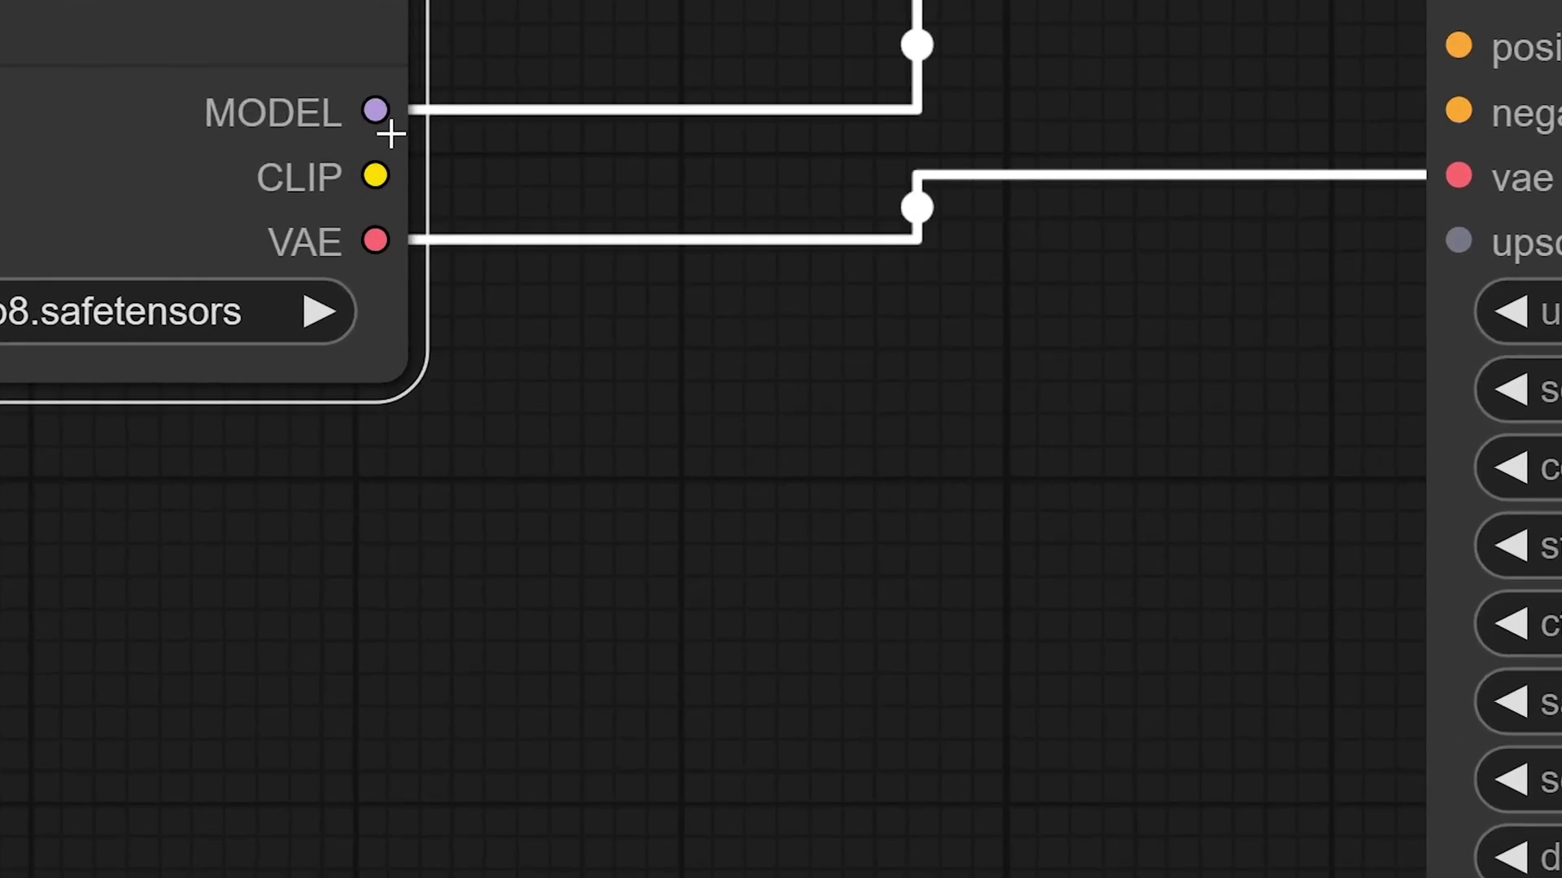
- Try a CLIP Text Encode (Prompt) node between Load Checkpoint's CLIP output and Ultimate SD Upscale's positive input, and delete it
{"action": "left_click_drag", "start_coordinate": [527, 343], "coordinate": [620, 483]}
{"action": "left_click", "coordinate": [692, 680]}
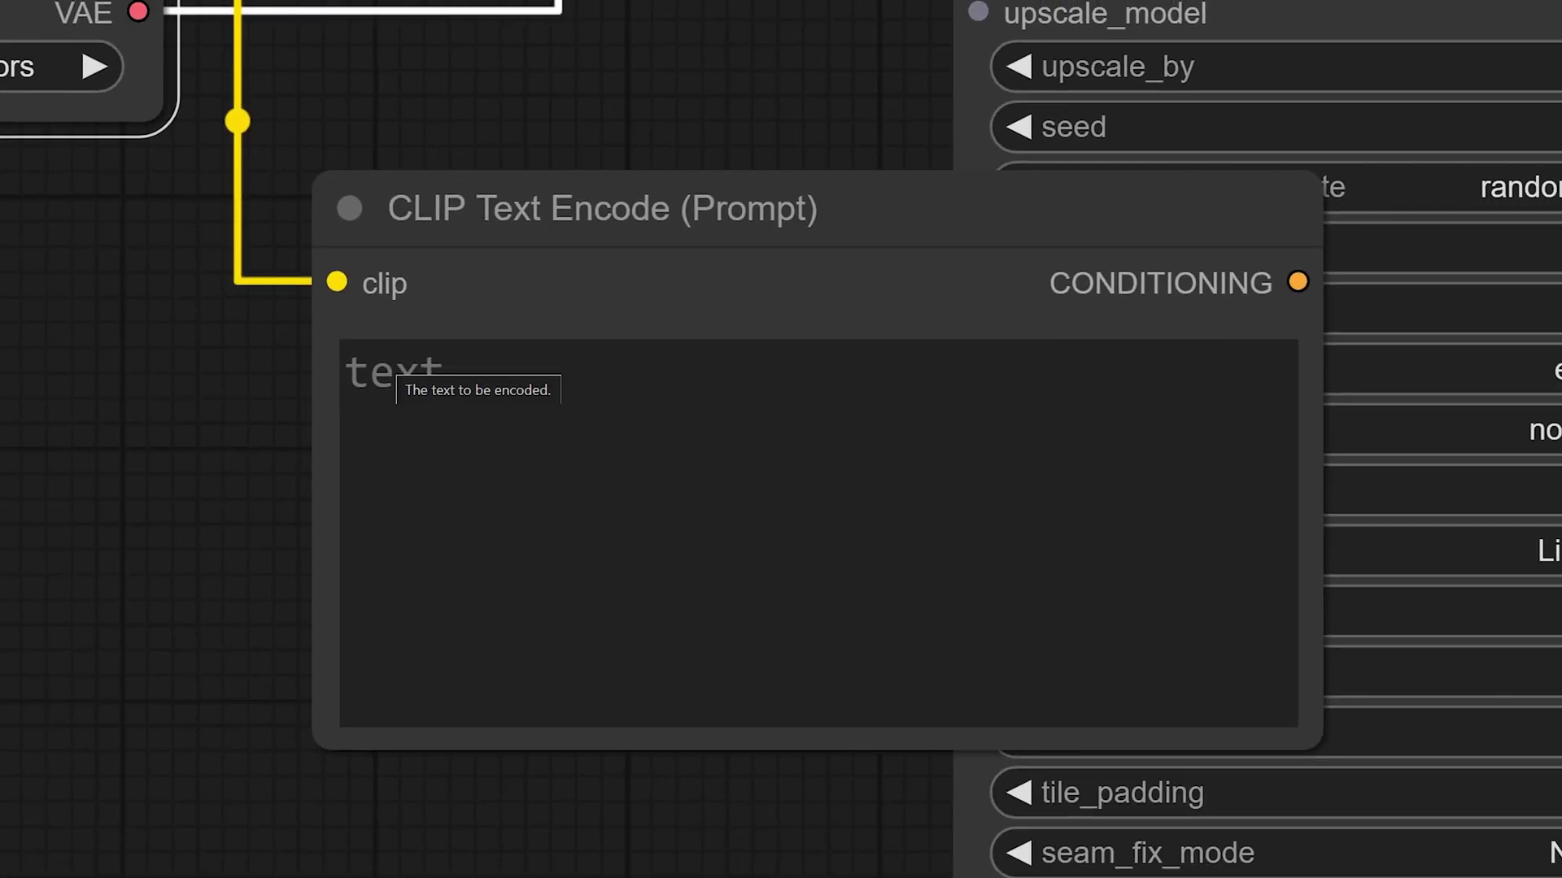
{"action": "left_click_drag", "start_coordinate": [534, 279], "coordinate": [32, 309]}
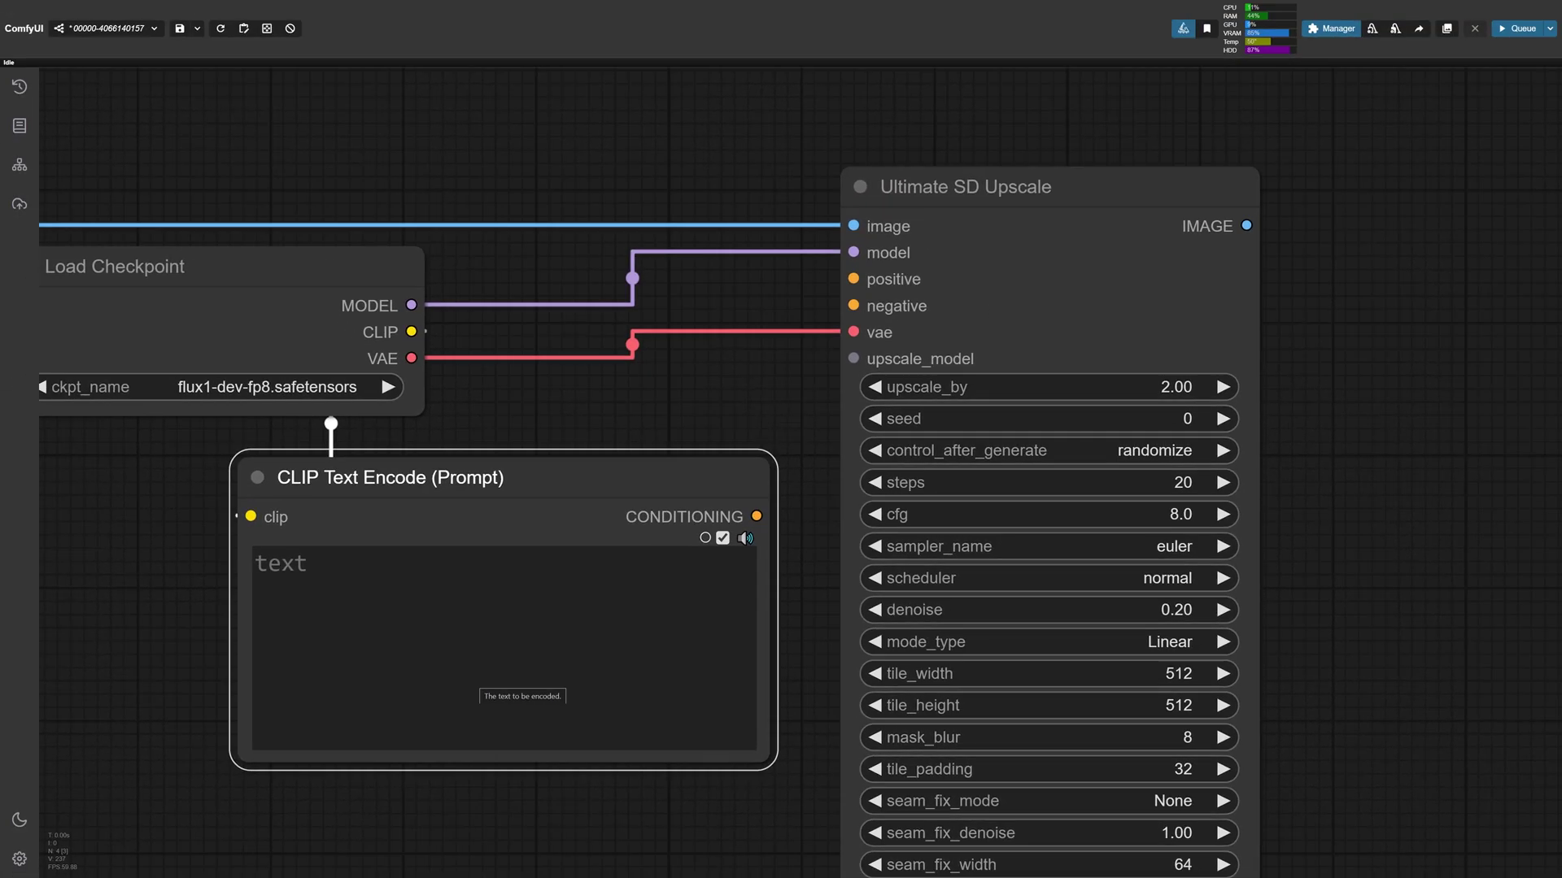
{"action": "left_click_drag", "start_coordinate": [756, 515], "coordinate": [854, 280]}
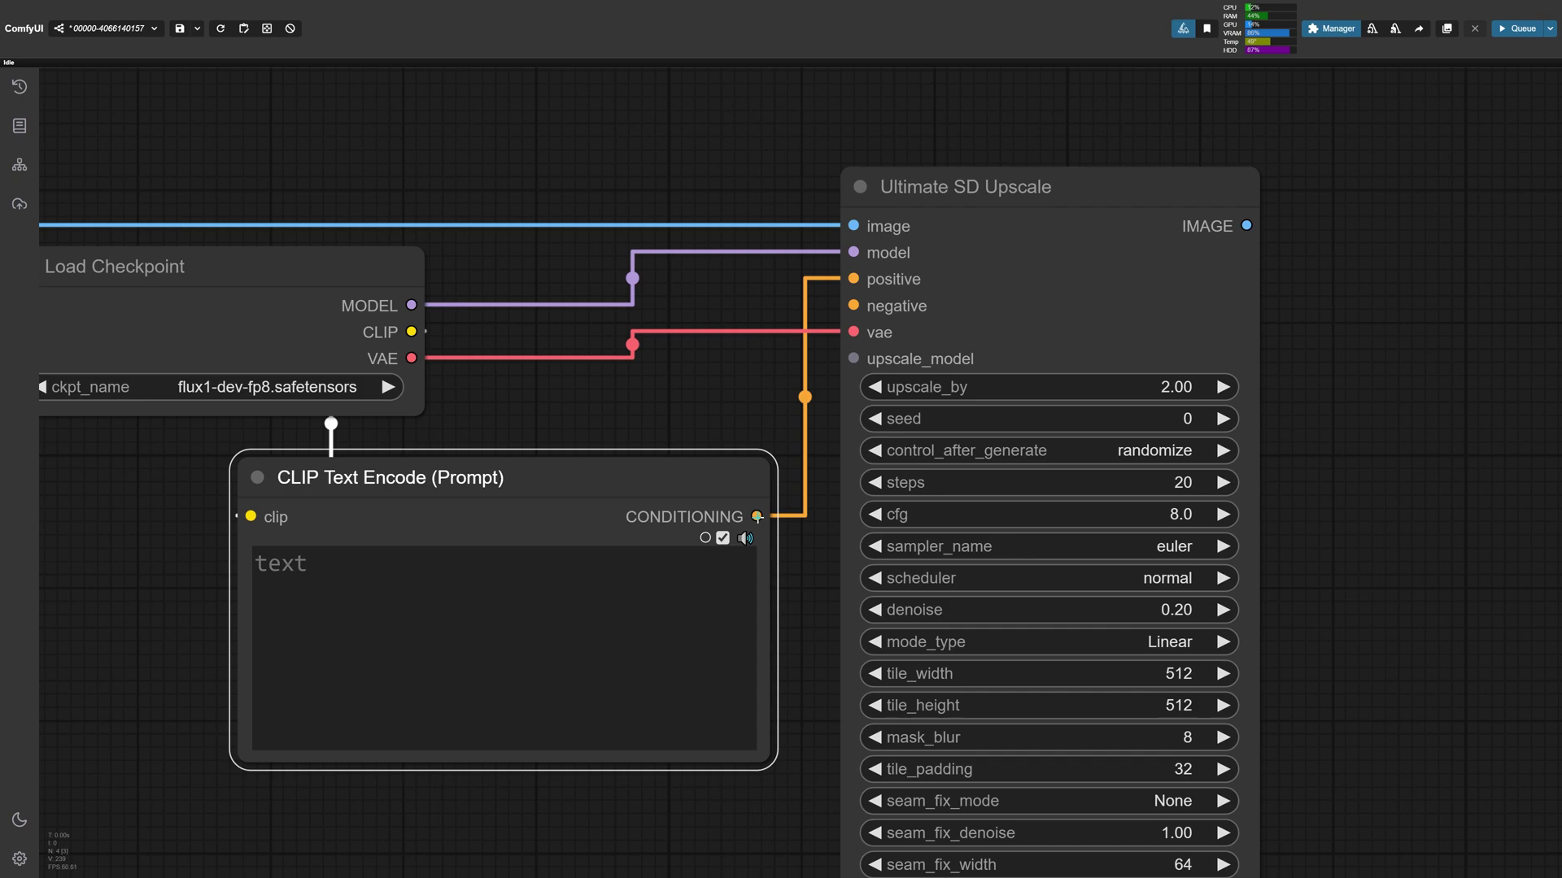
{"action": "scroll", "coordinate": [528, 487], "scroll_direction": "down", "scroll_amount": 2}
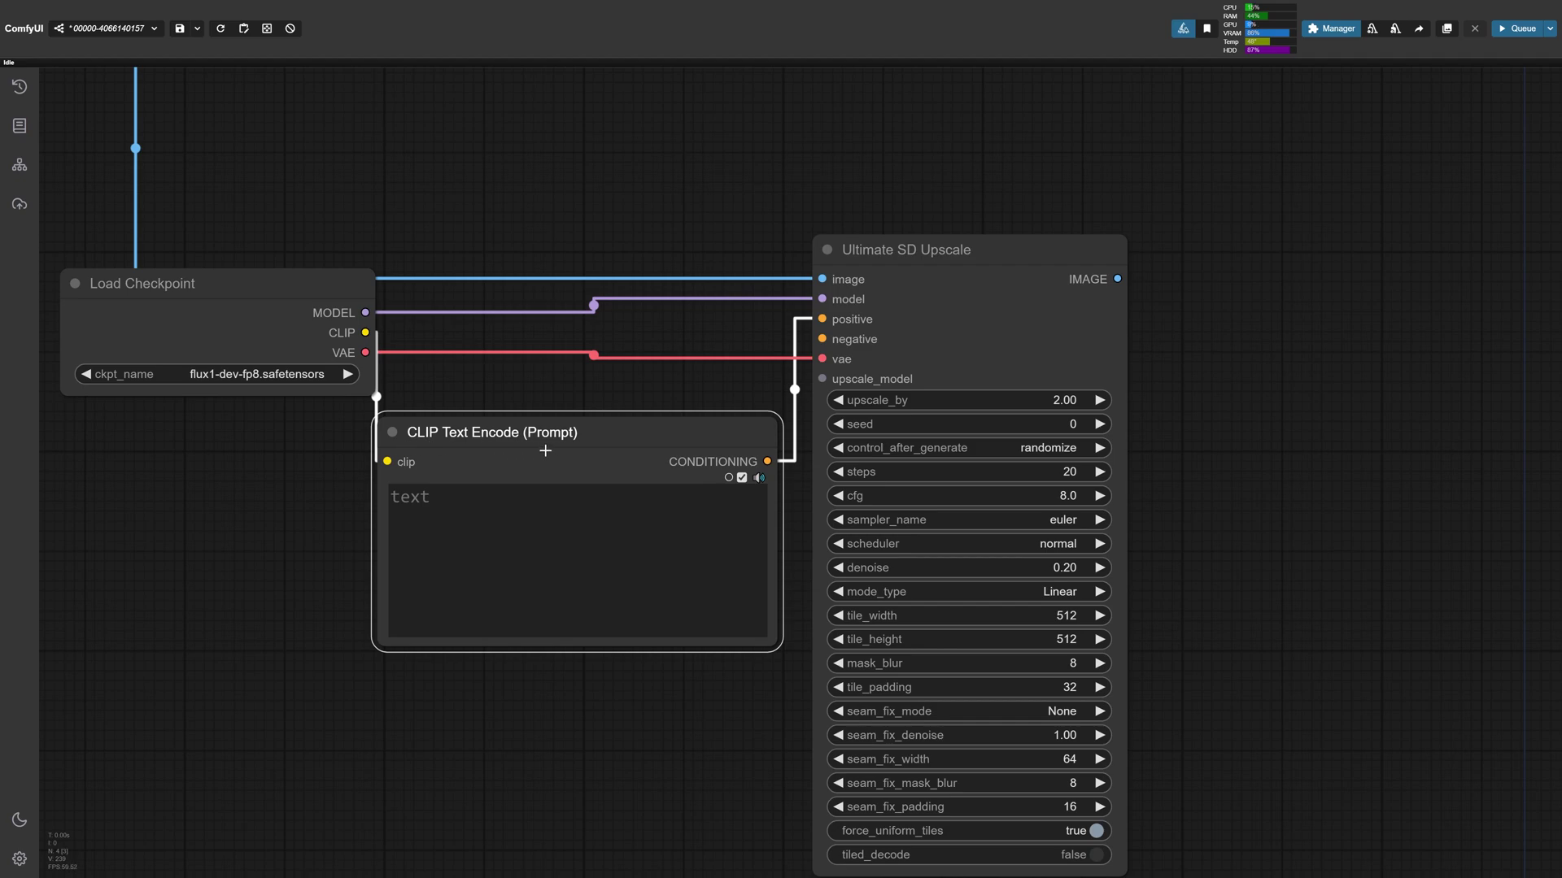
{"action": "key", "text": "Delete"}
- Add a CLIPTextEncodeFlux node on the free canvas between Load Checkpoint and Ultimate SD Upscale
{"action": "double_click", "coordinate": [523, 472]}
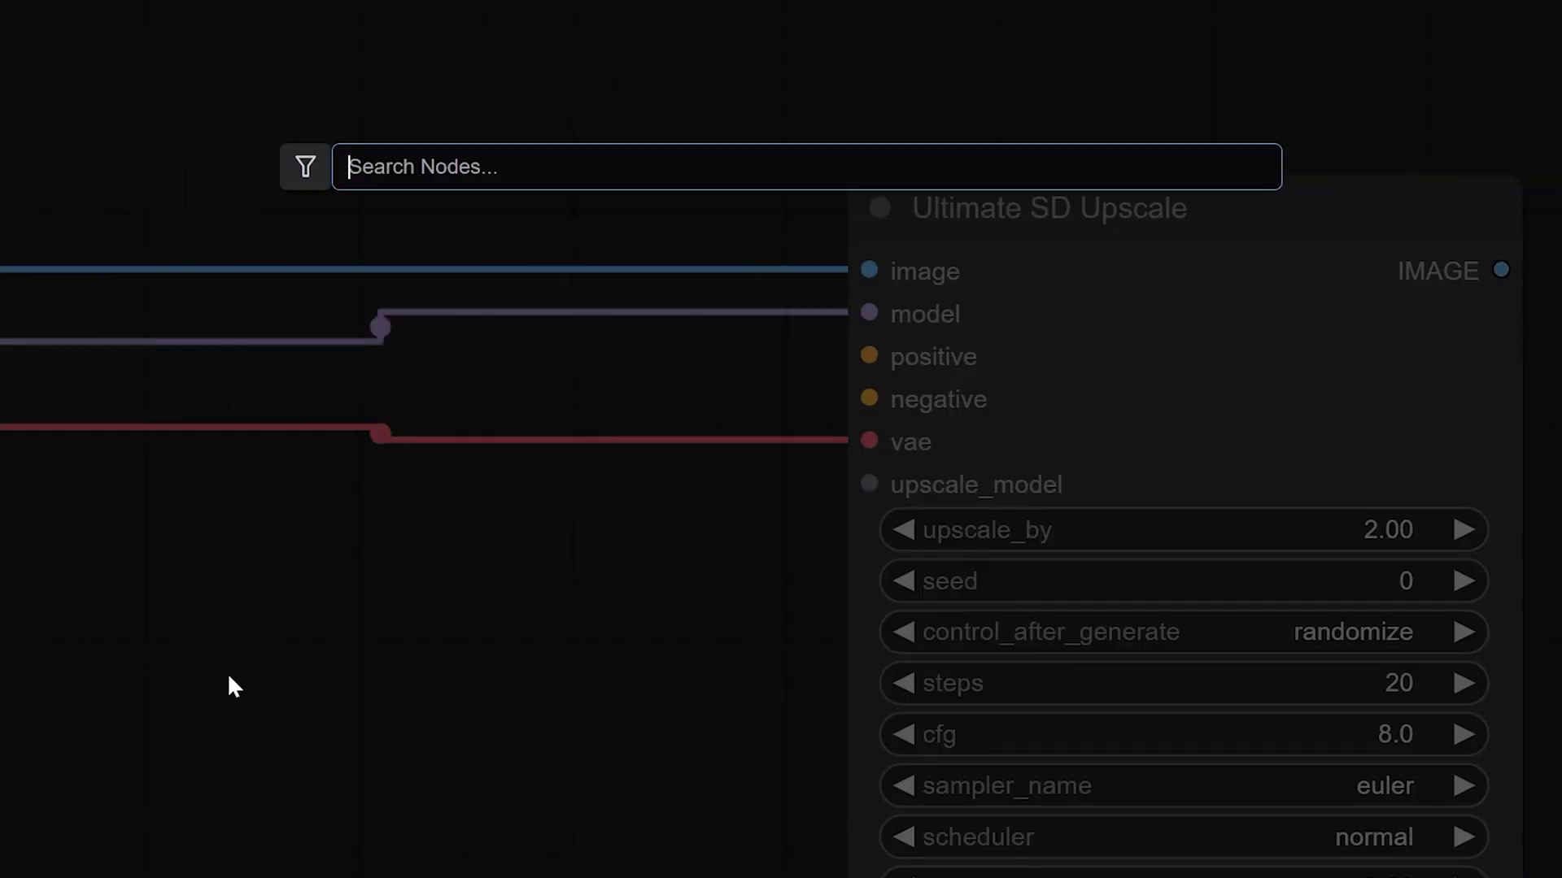
{"action": "type", "text": "te"}
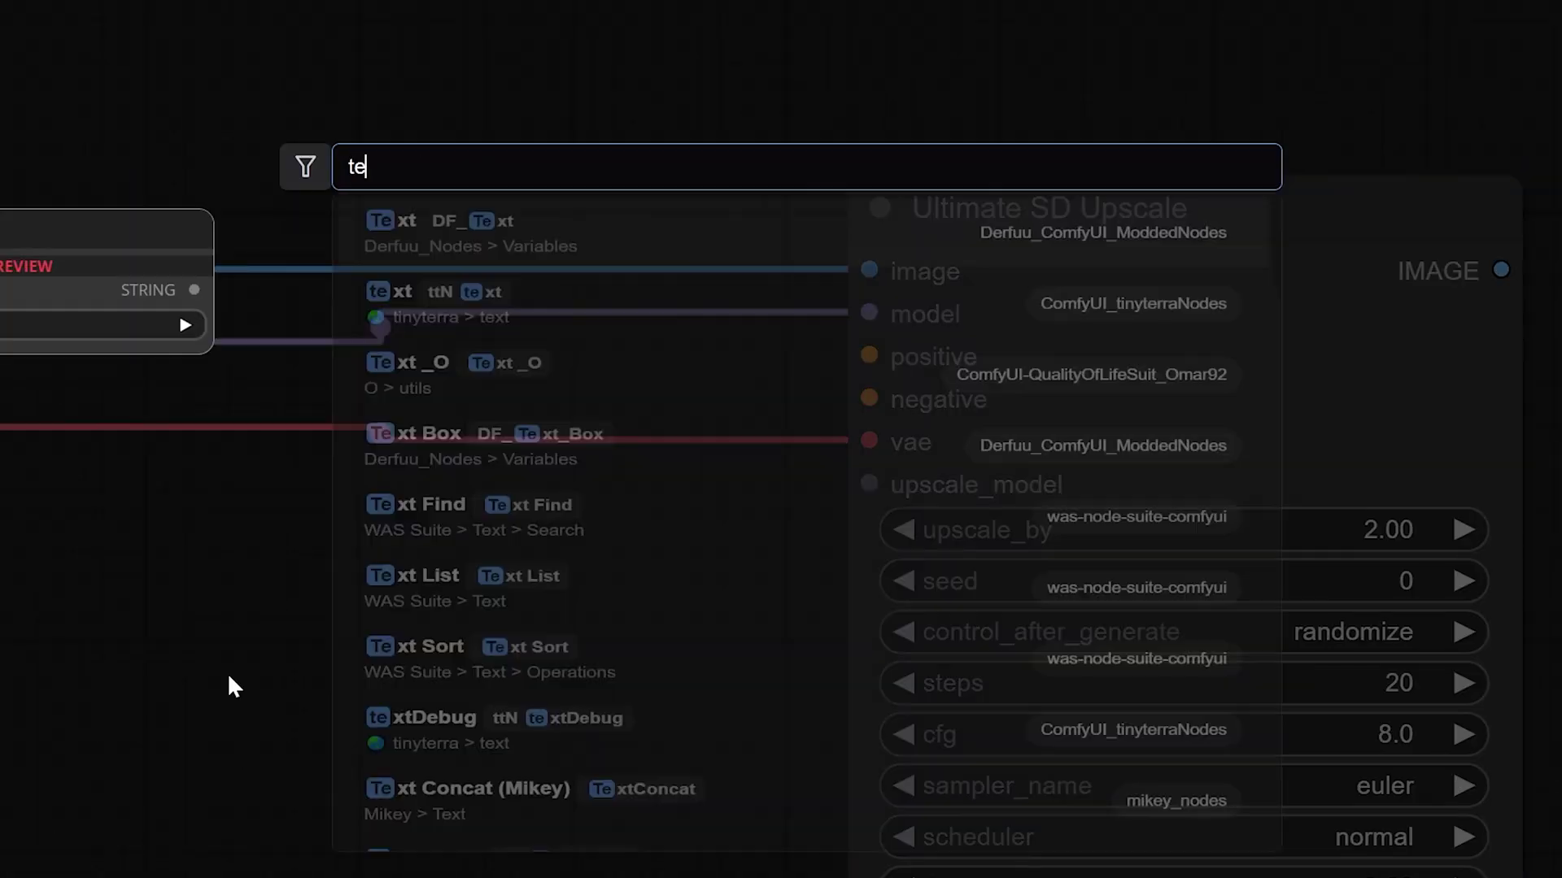
{"action": "type", "text": "xt flux"}
{"action": "key", "text": "Return"}
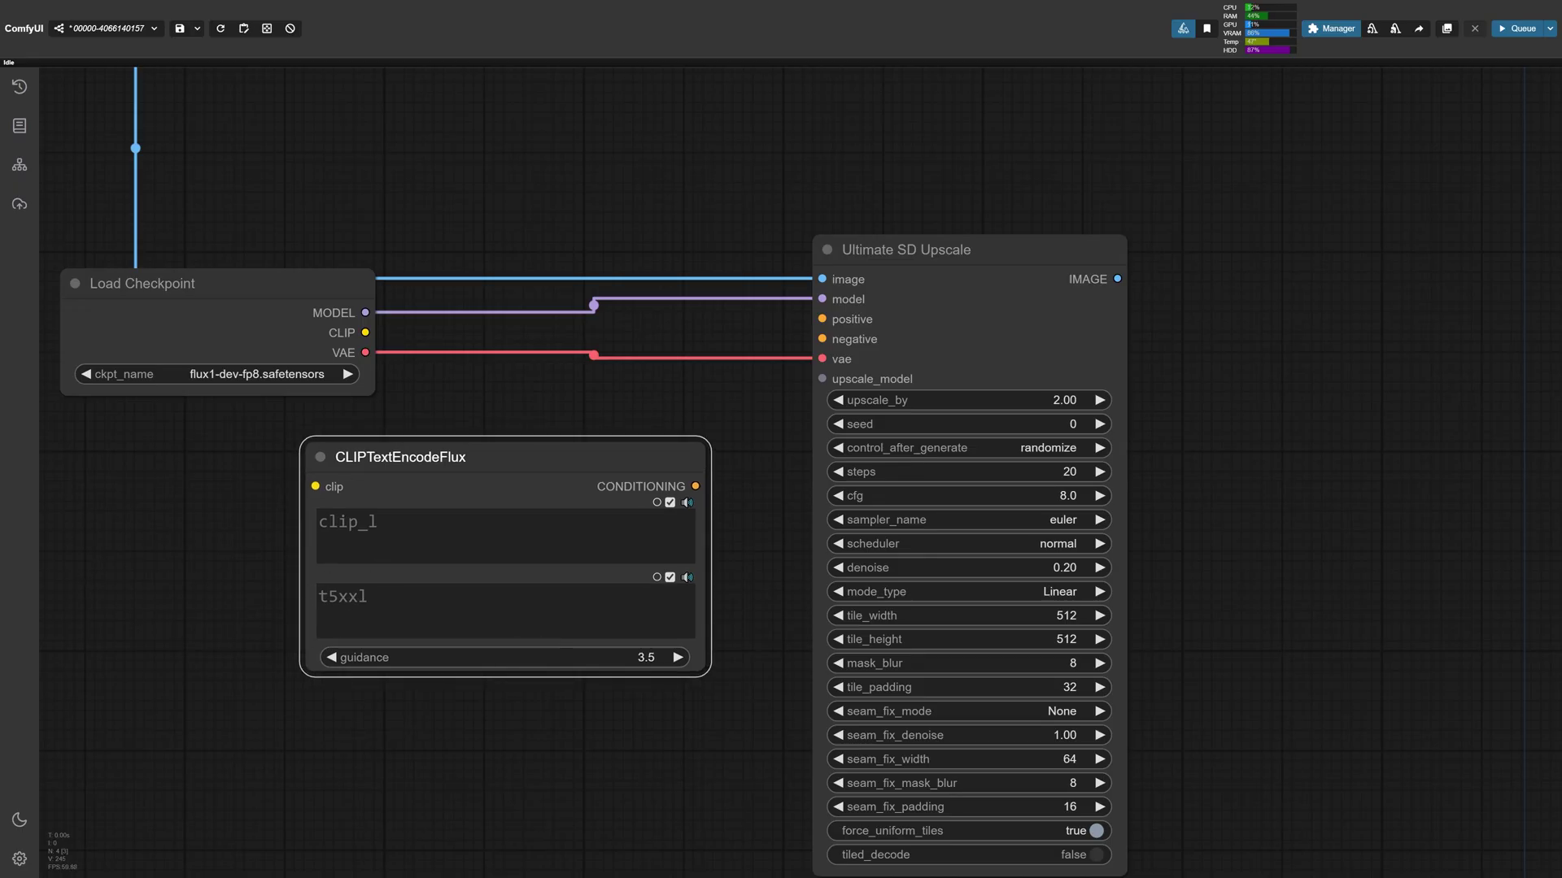
{"action": "left_click_drag", "start_coordinate": [423, 474], "coordinate": [522, 441]}
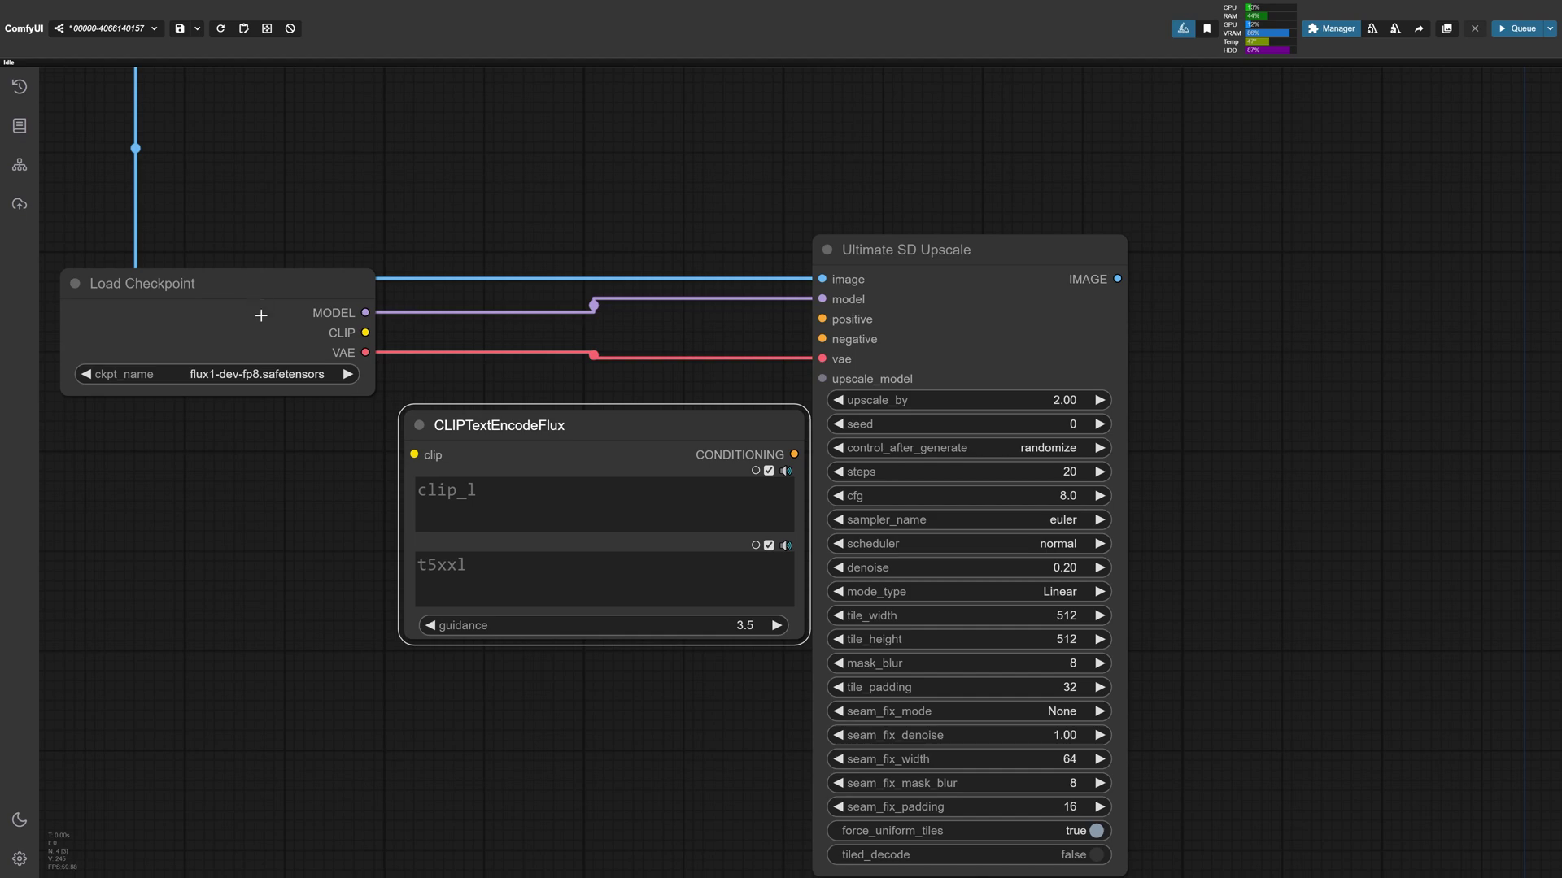
- Connect Load Checkpoint's CLIP output to CLIPTextEncodeFlux and its CONDITIONING output to Ultimate SD Upscale's positive input
{"action": "left_click_drag", "start_coordinate": [365, 333], "coordinate": [343, 456]}
{"action": "left_click_drag", "start_coordinate": [683, 469], "coordinate": [822, 319]}
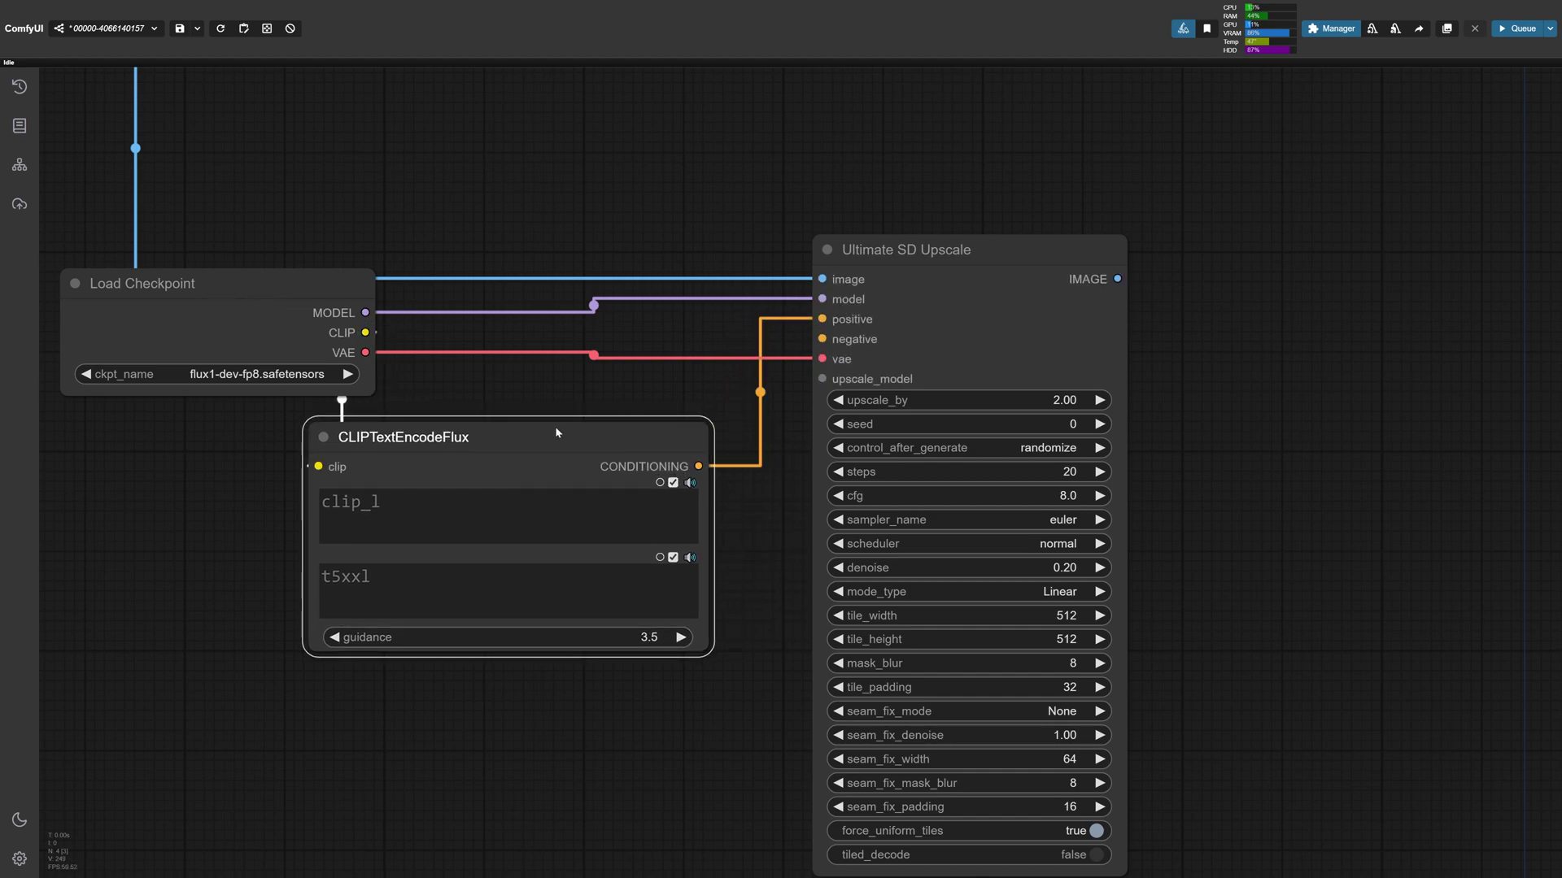
{"action": "left_click_drag", "start_coordinate": [454, 370], "coordinate": [504, 344]}
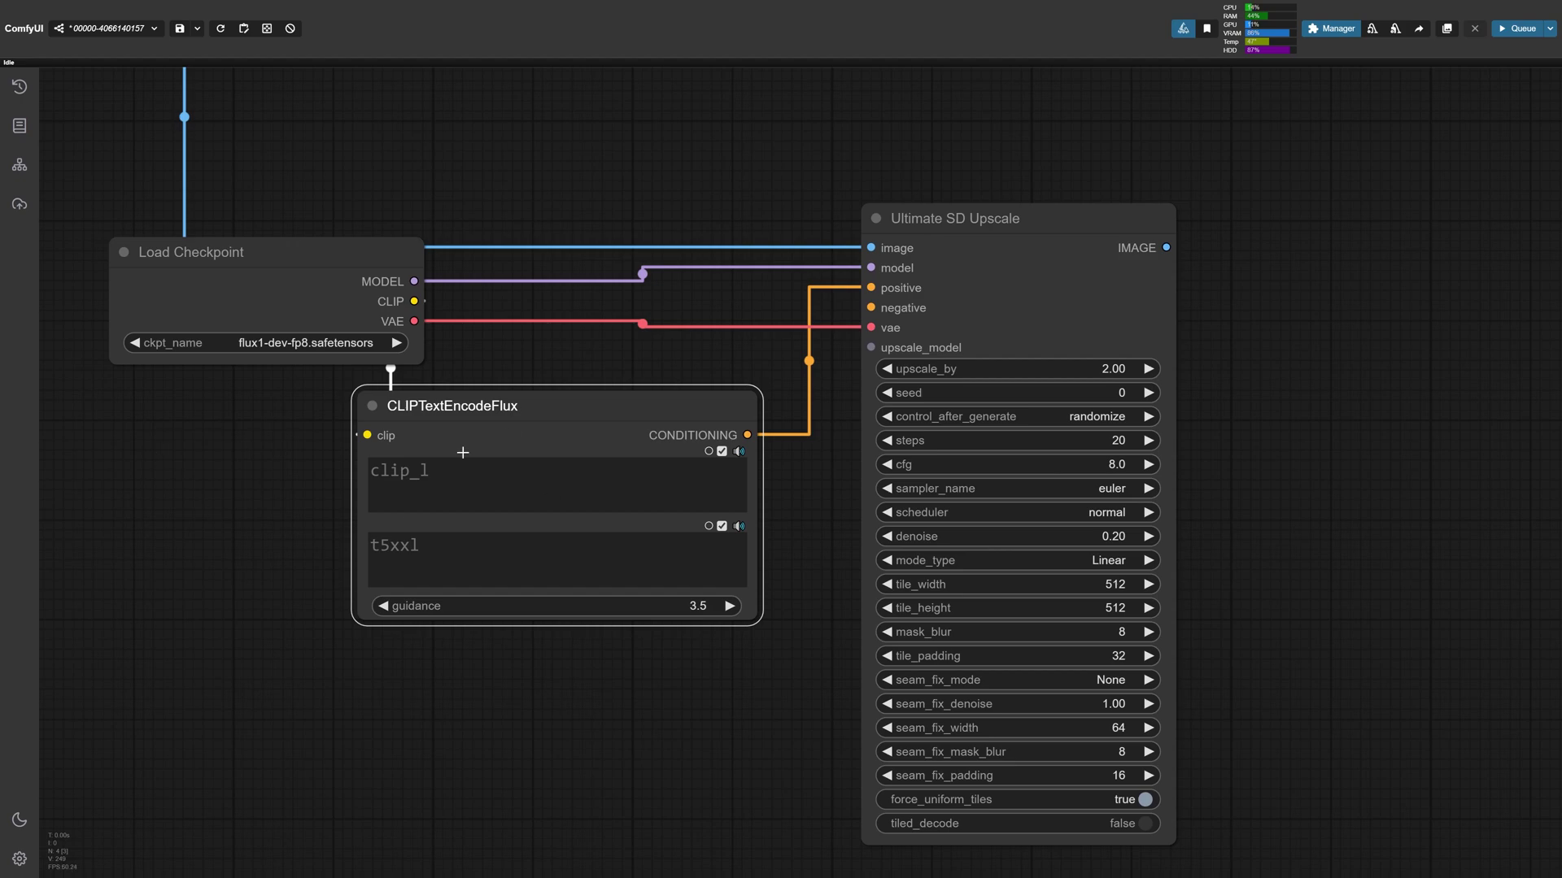
- Duplicate CLIPTextEncodeFlux below the original and wire the copy between Load Checkpoint's CLIP output and Ultimate SD Upscale's negative input
{"action": "left_click", "coordinate": [488, 409]}
{"action": "key", "text": "ctrl+c"}
{"action": "key", "text": "ctrl+v"}
{"action": "left_click_drag", "start_coordinate": [766, 455], "coordinate": [603, 670]}
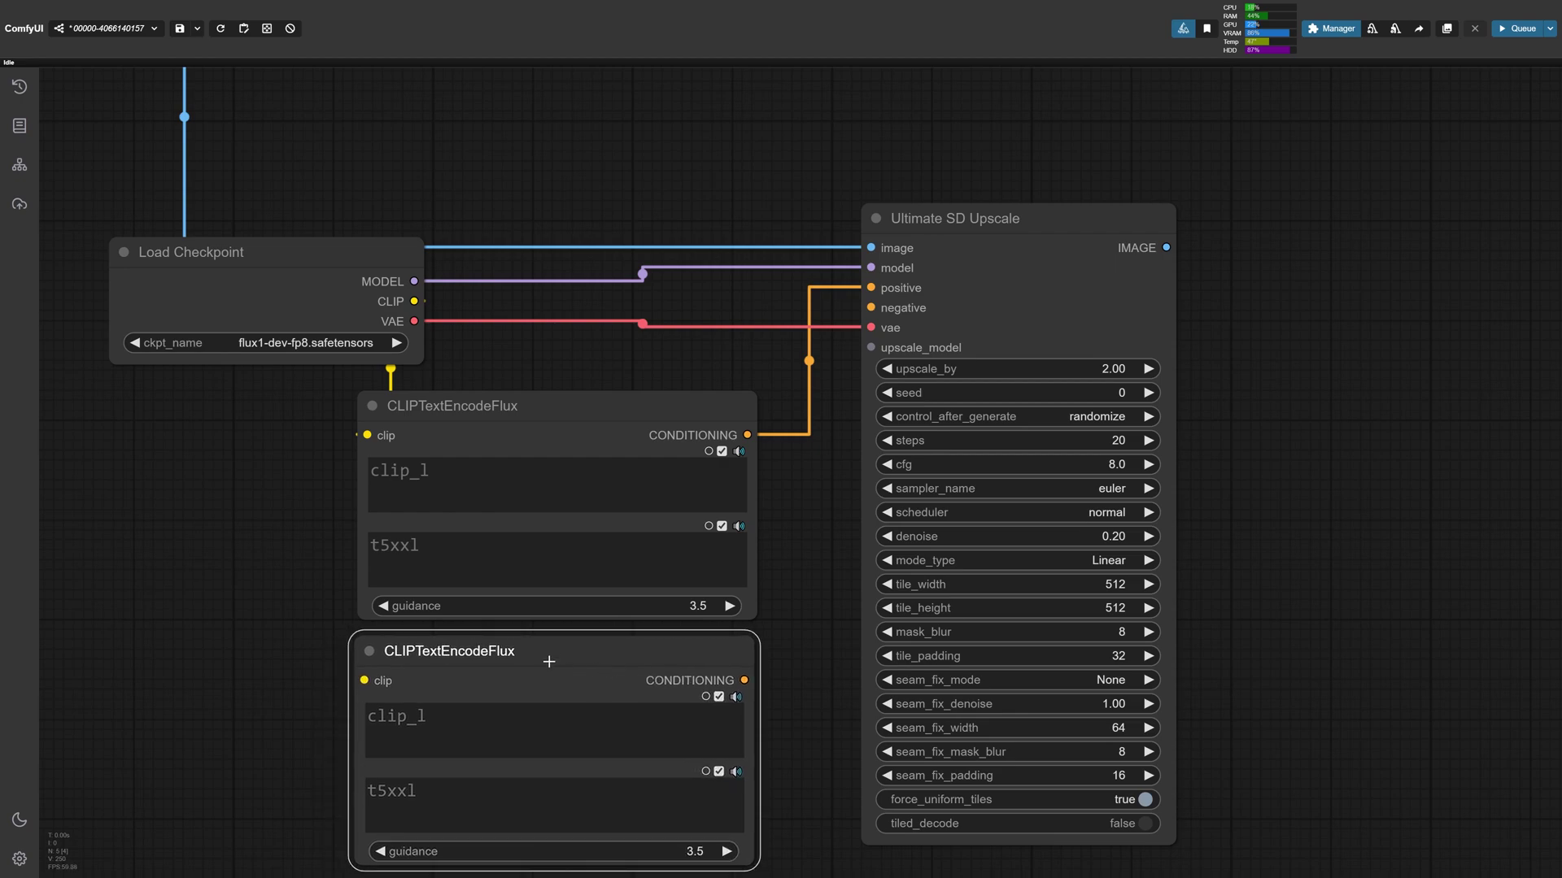
{"action": "left_click_drag", "start_coordinate": [744, 680], "coordinate": [871, 308]}
{"action": "left_click_drag", "start_coordinate": [414, 301], "coordinate": [364, 680]}
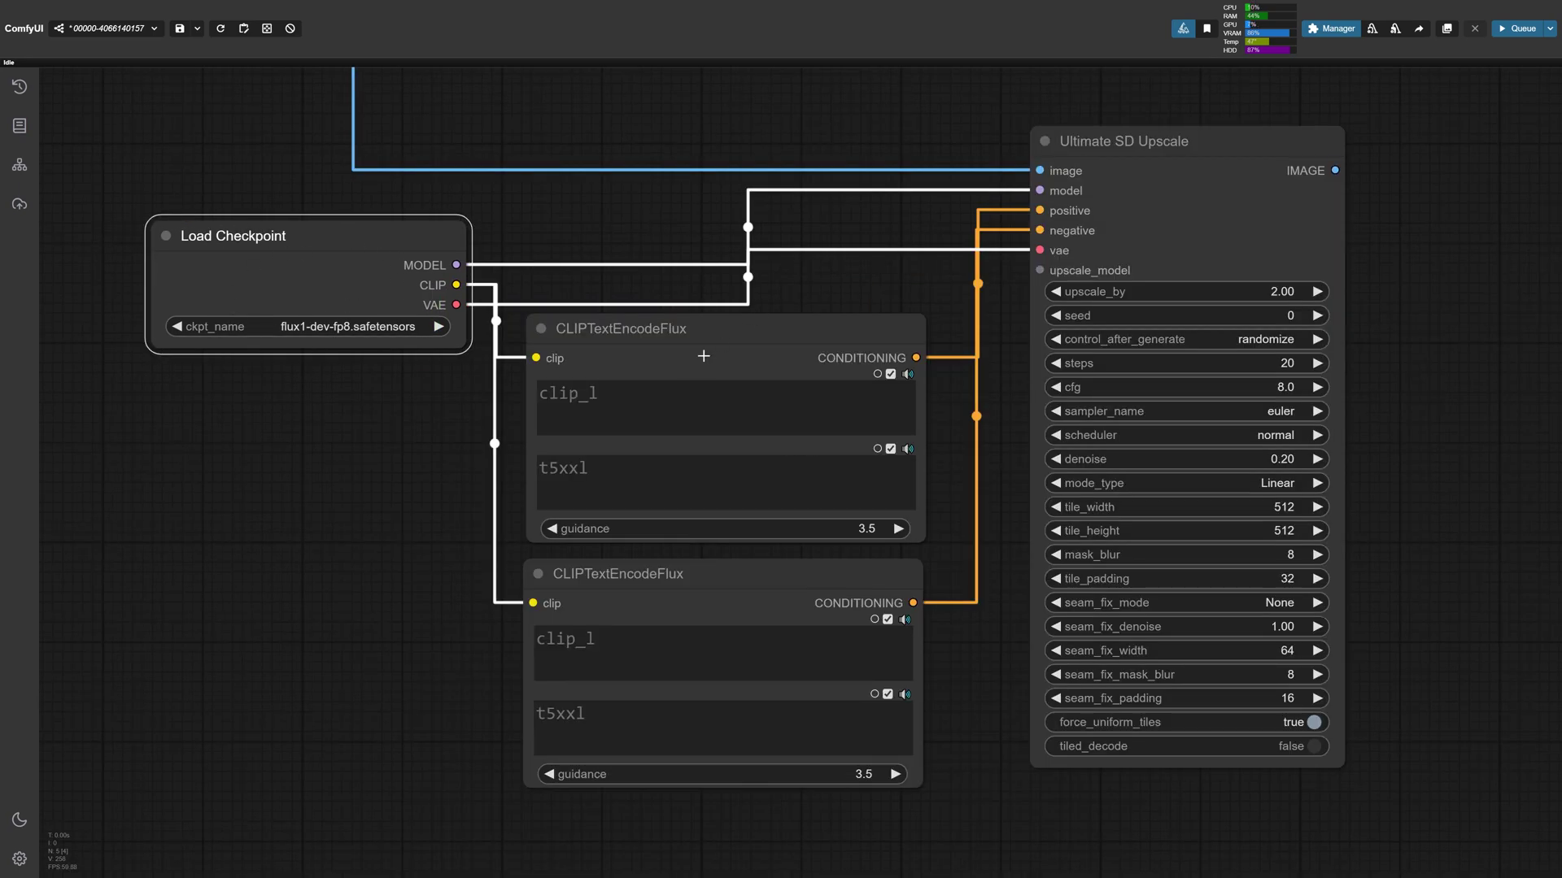
{"action": "left_click_drag", "start_coordinate": [703, 356], "coordinate": [698, 355]}
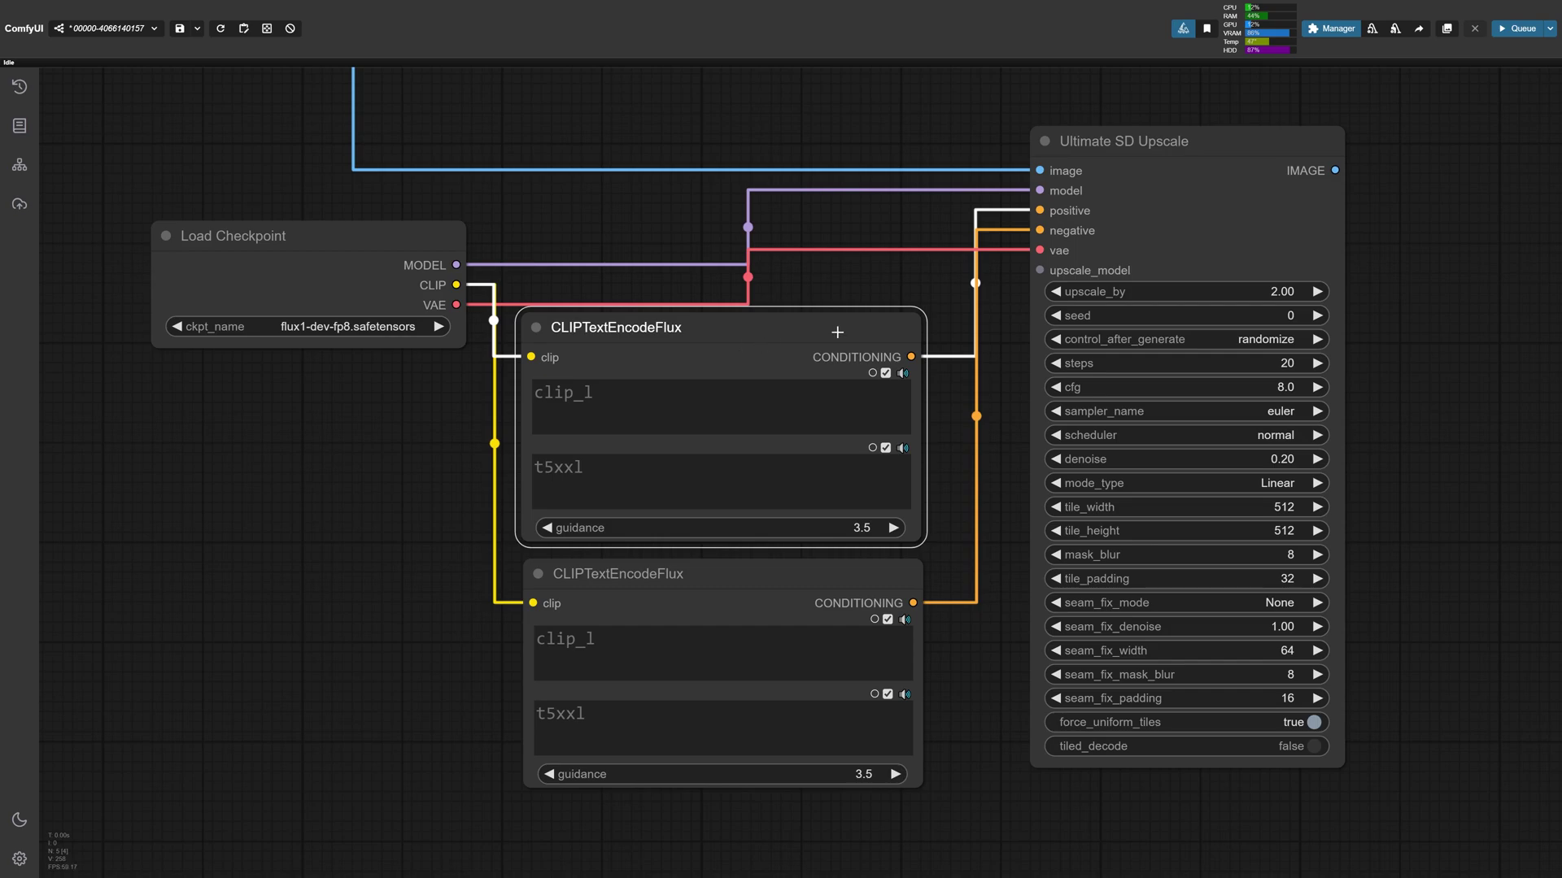
- Add a Load Upscale Model (UpscaleModelLoader) node from Ultimate SD Upscale's upscale_model input and place it just above that node
{"action": "left_click", "coordinate": [1195, 195]}
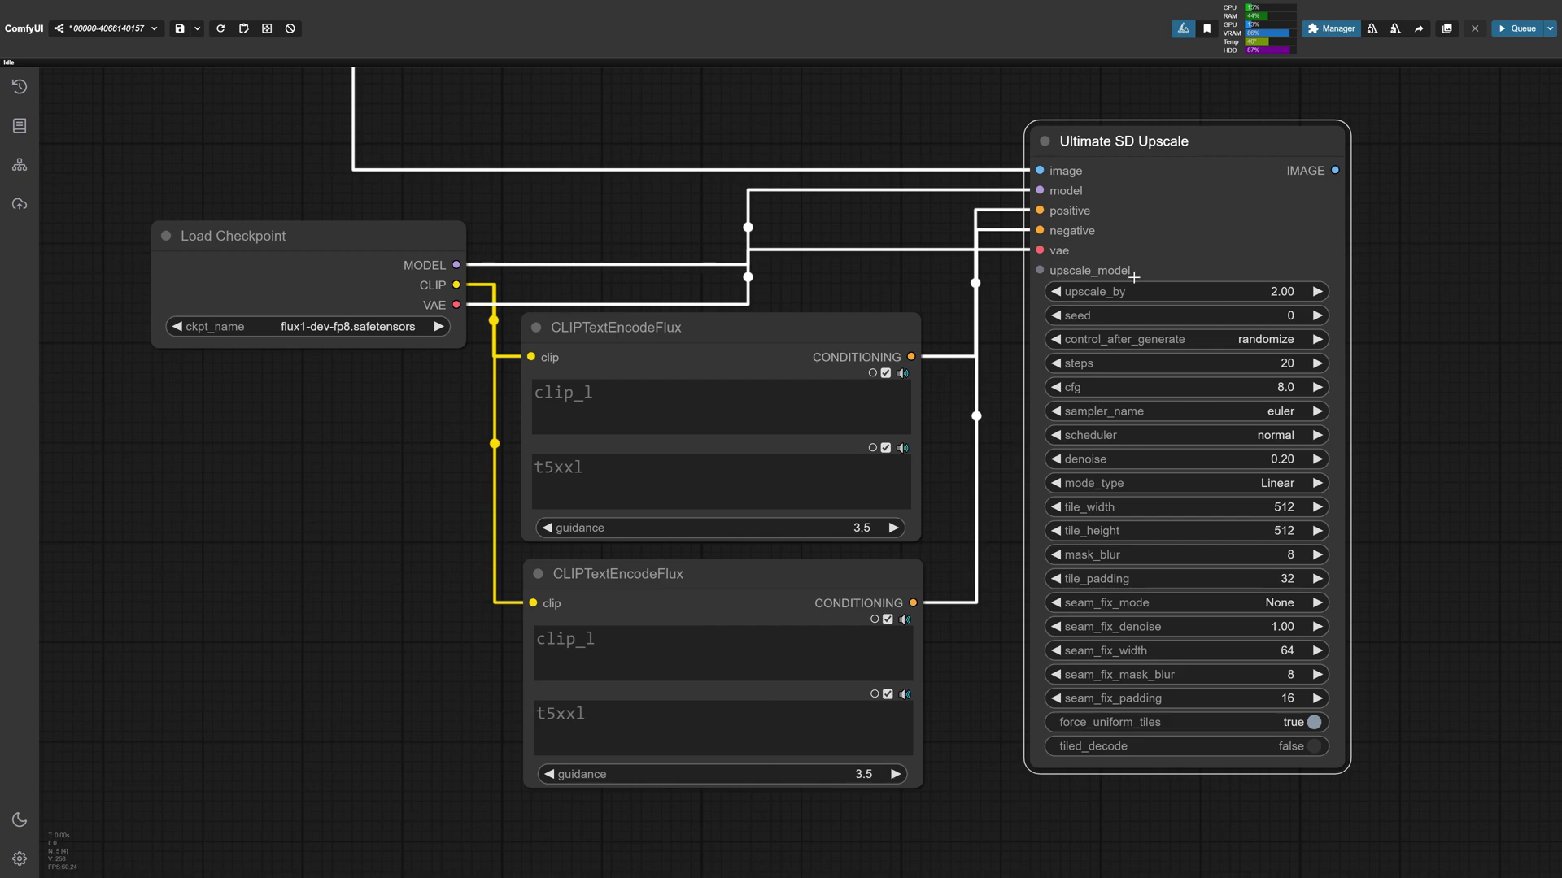
{"action": "left_click_drag", "start_coordinate": [936, 202], "coordinate": [665, 409]}
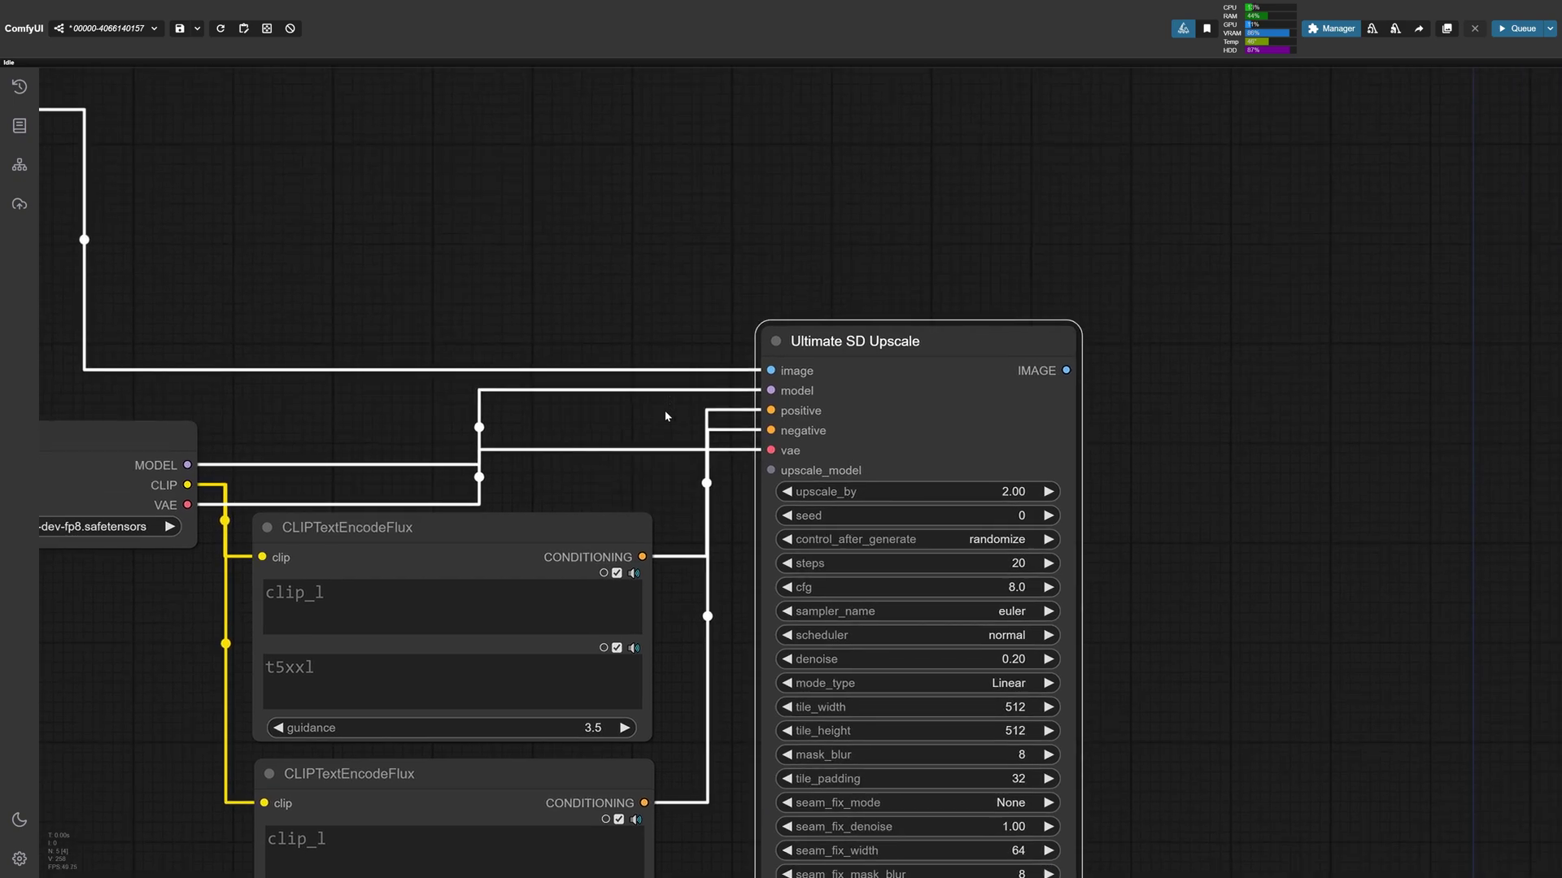
{"action": "scroll", "coordinate": [673, 407], "scroll_direction": "up", "scroll_amount": 2}
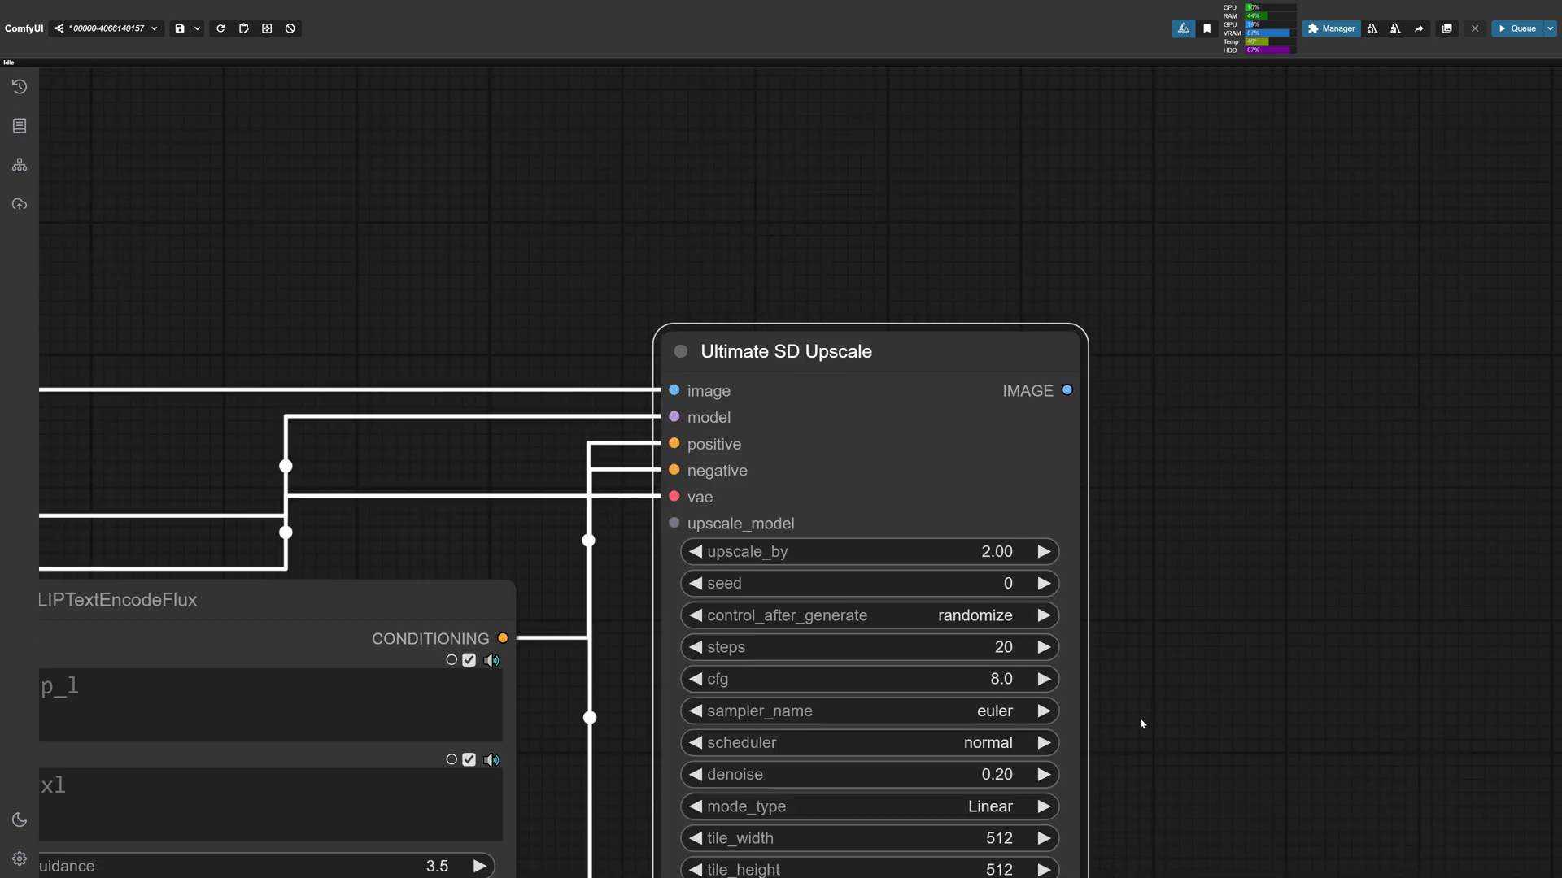
{"action": "scroll", "coordinate": [584, 460], "scroll_direction": "up", "scroll_amount": 1}
{"action": "scroll", "coordinate": [584, 456], "scroll_direction": "down", "scroll_amount": 2}
{"action": "left_click_drag", "start_coordinate": [584, 457], "coordinate": [727, 314]}
{"action": "scroll", "coordinate": [662, 284], "scroll_direction": "down", "scroll_amount": 1}
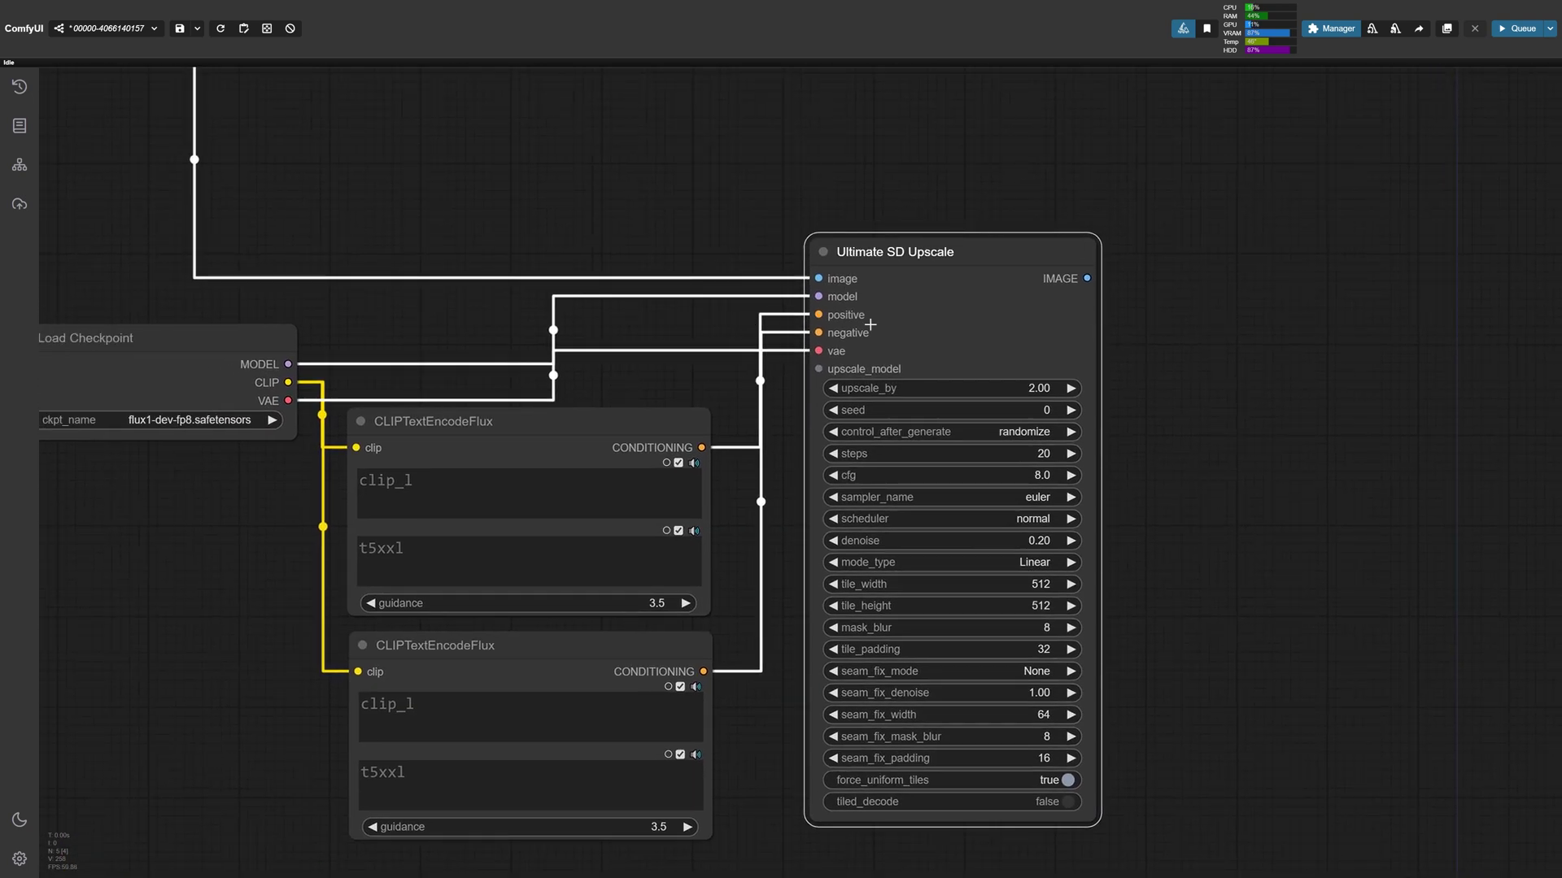
{"action": "scroll", "coordinate": [870, 325], "scroll_direction": "up", "scroll_amount": 2}
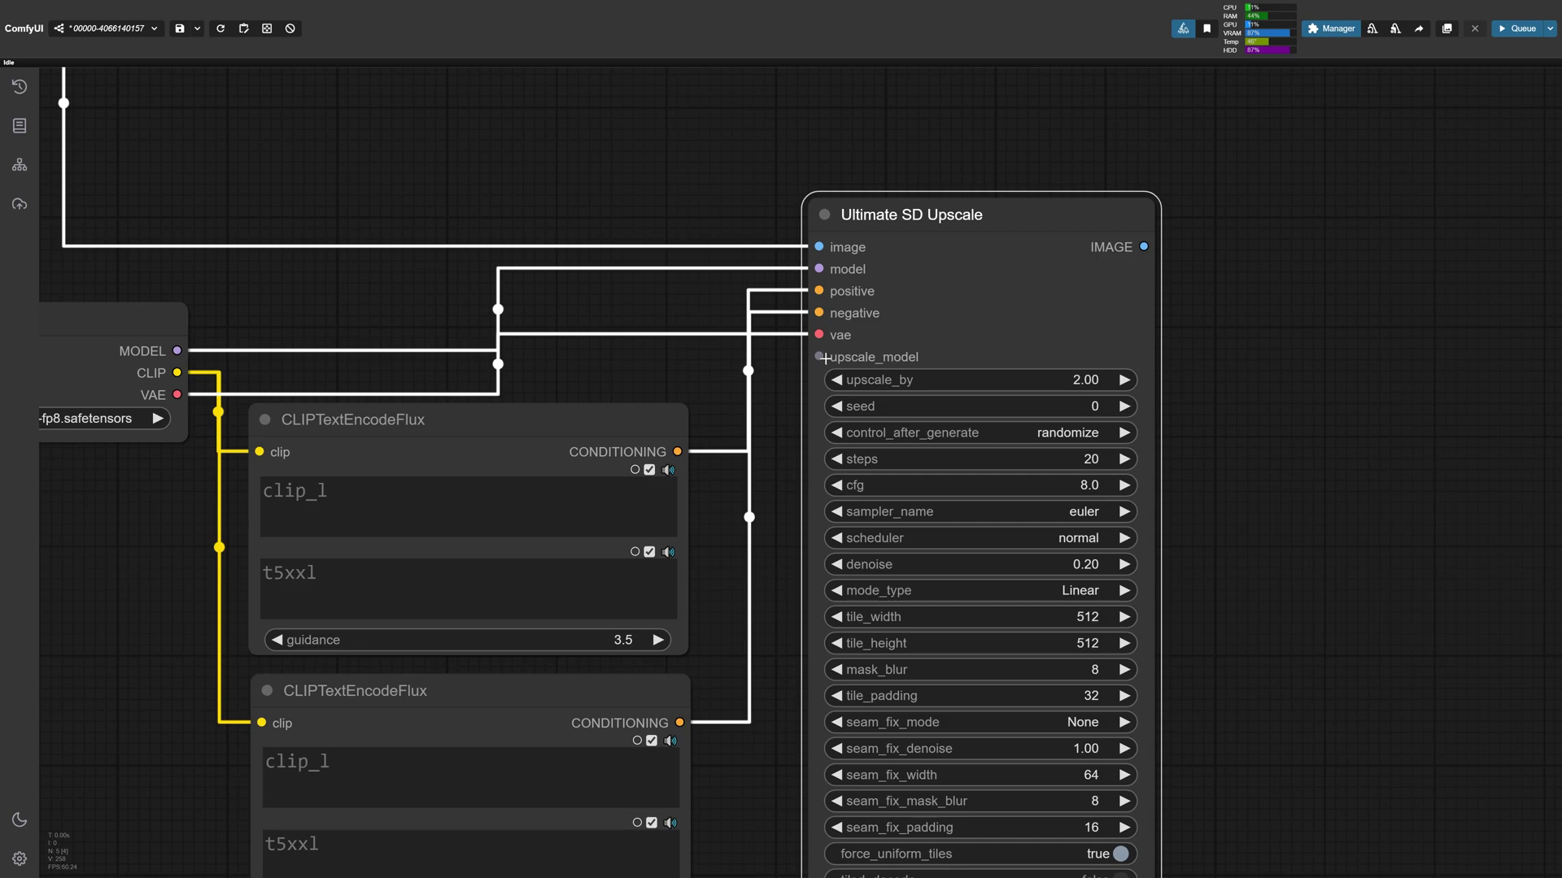
{"action": "scroll", "coordinate": [816, 398], "scroll_direction": "down", "scroll_amount": 2}
{"action": "left_click_drag", "start_coordinate": [789, 403], "coordinate": [614, 275]}
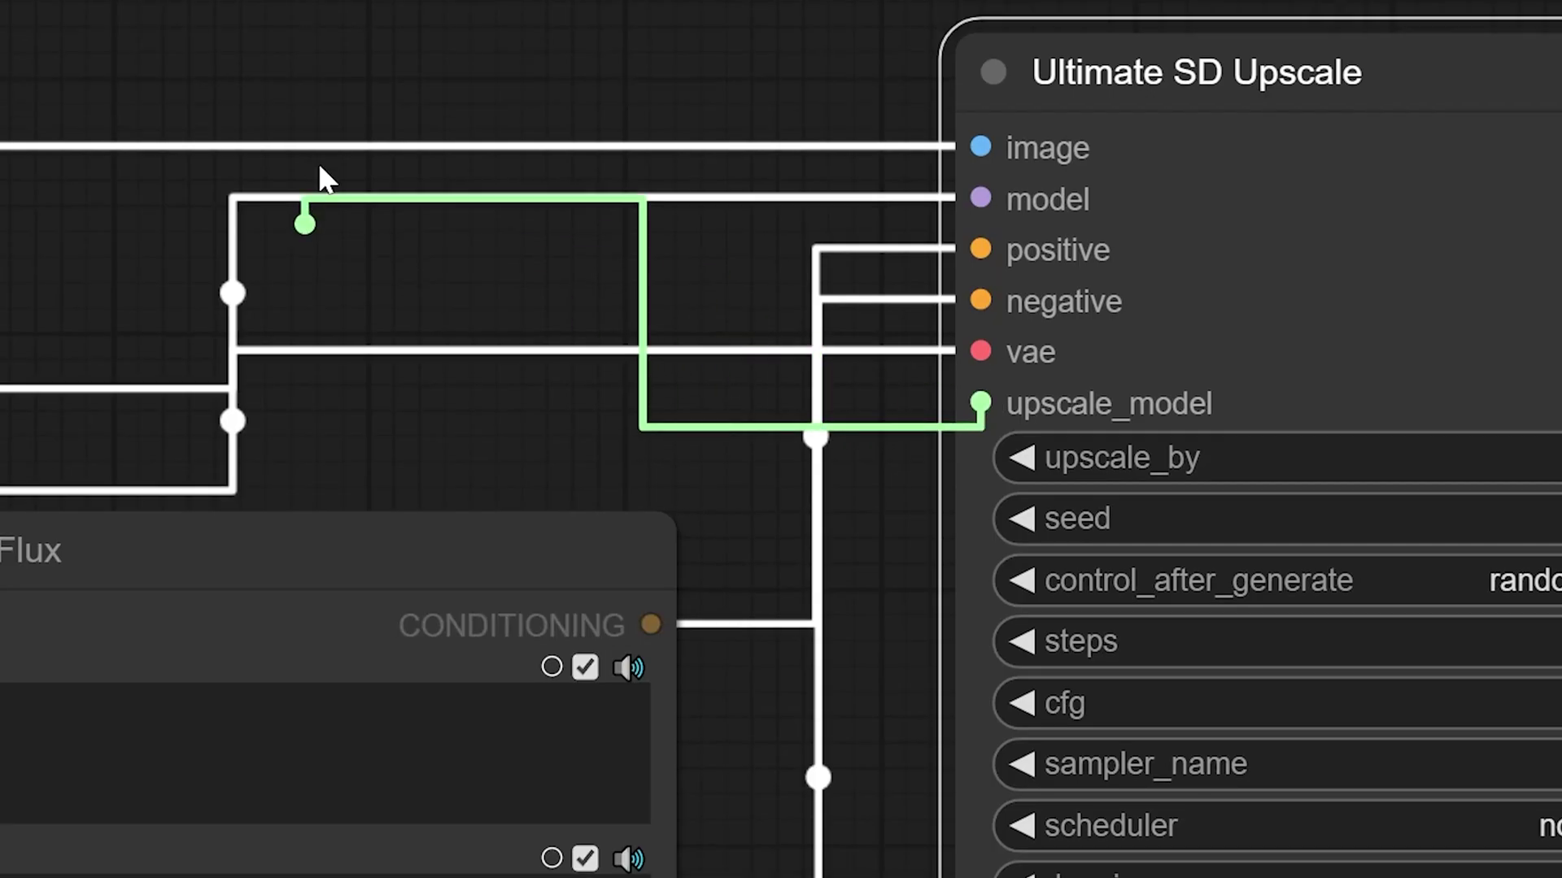
{"action": "left_click_drag", "start_coordinate": [325, 175], "coordinate": [856, 382]}
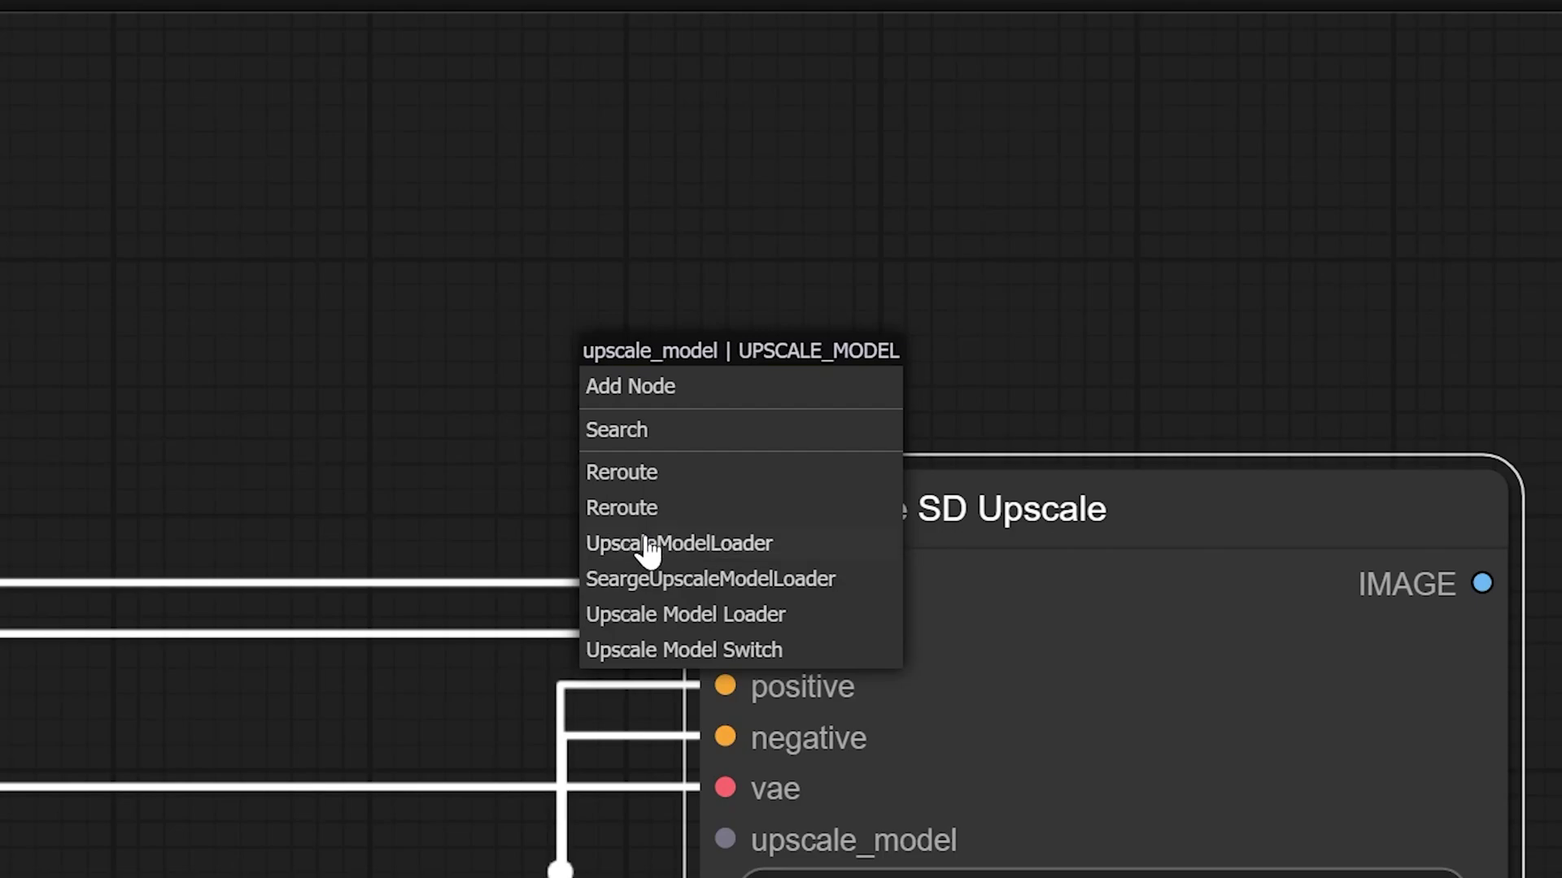
{"action": "left_click", "coordinate": [701, 545]}
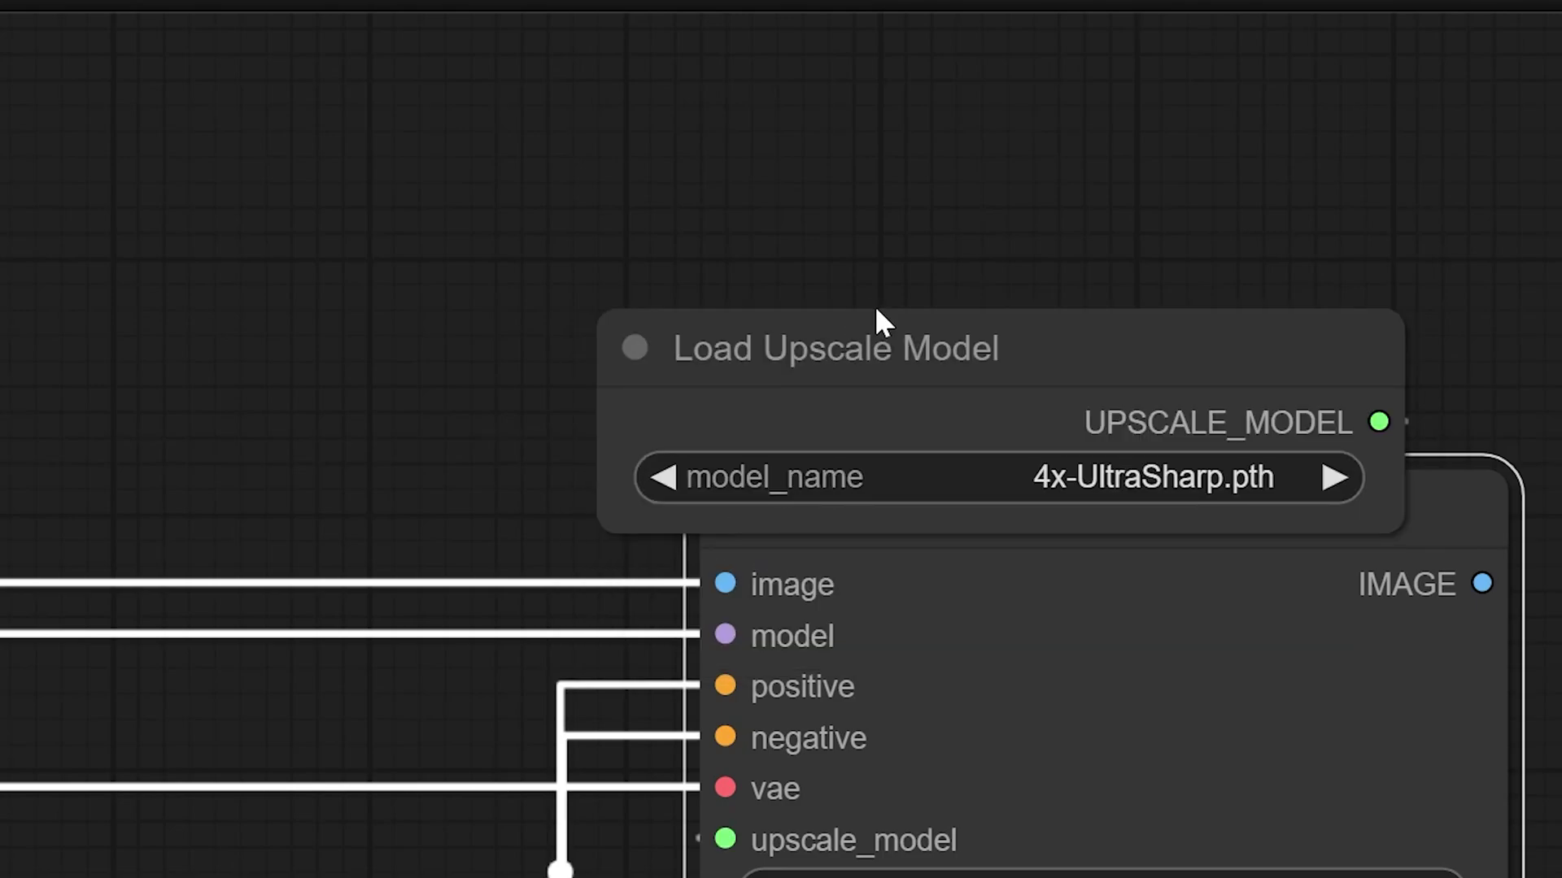
{"action": "left_click_drag", "start_coordinate": [833, 319], "coordinate": [940, 254]}
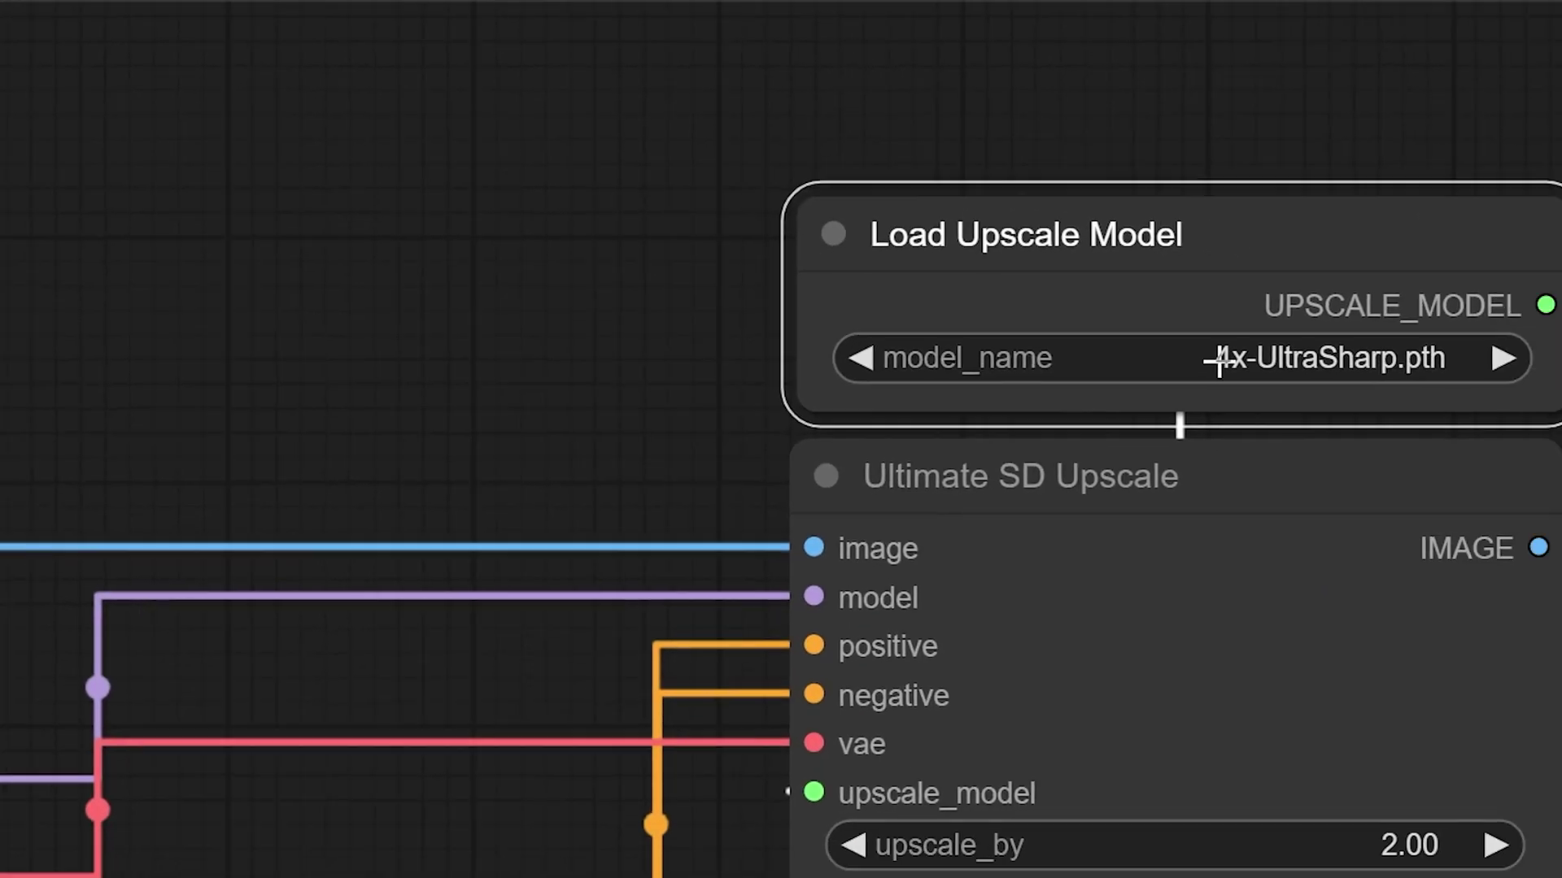
- Set the Load Upscale Model node to 4x_foolhardy_Remacri.pth and open that model's Hugging Face page from the Google search results
{"action": "left_click", "coordinate": [1133, 388]}
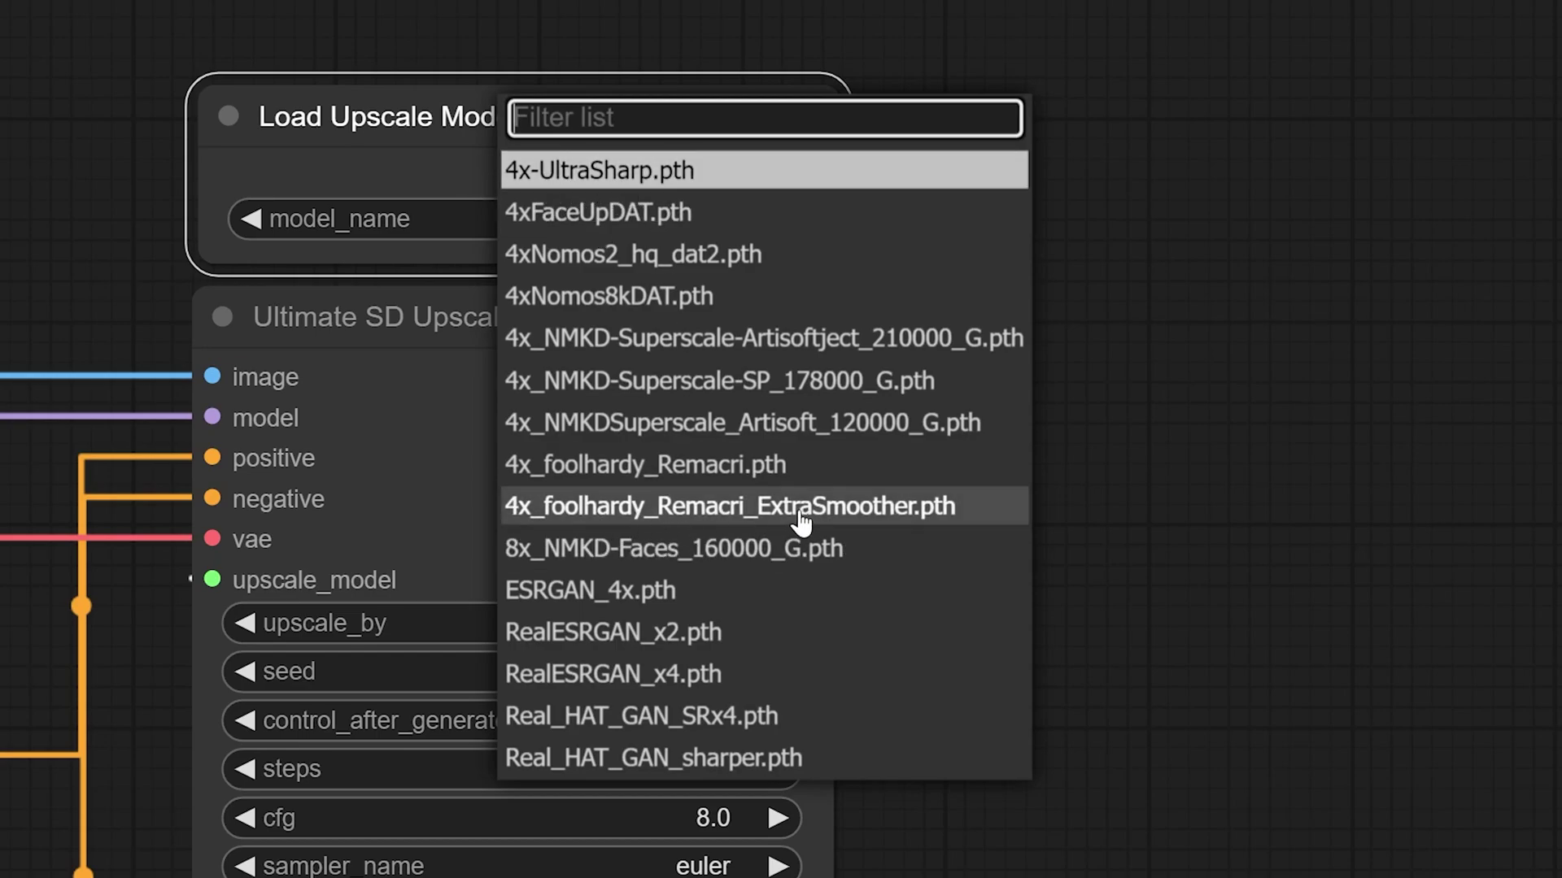
{"action": "left_click", "coordinate": [751, 471]}
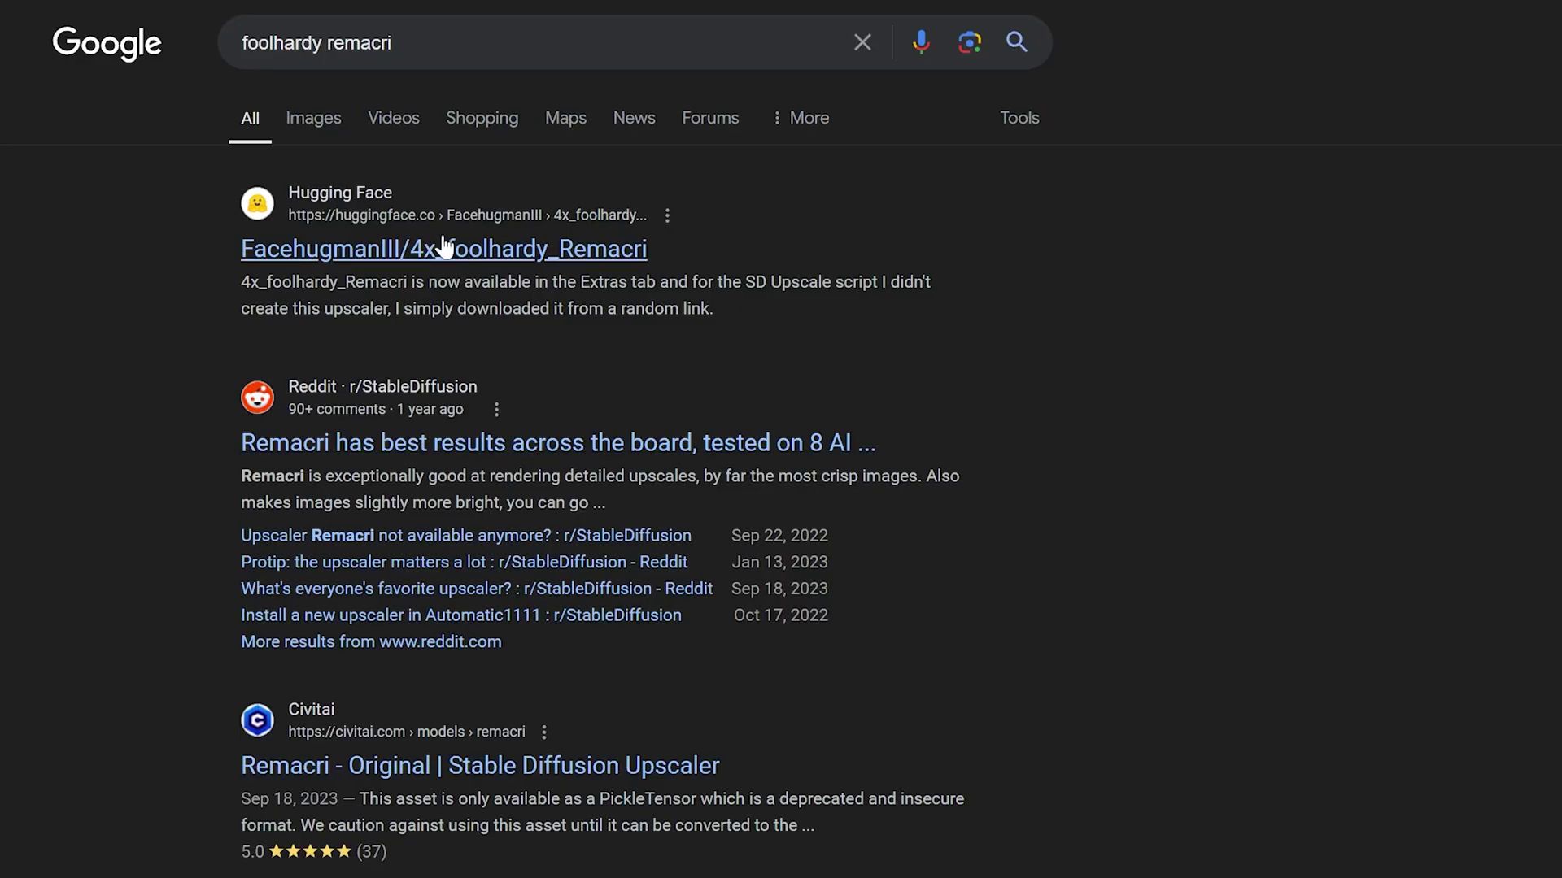
{"action": "left_click", "coordinate": [431, 256]}
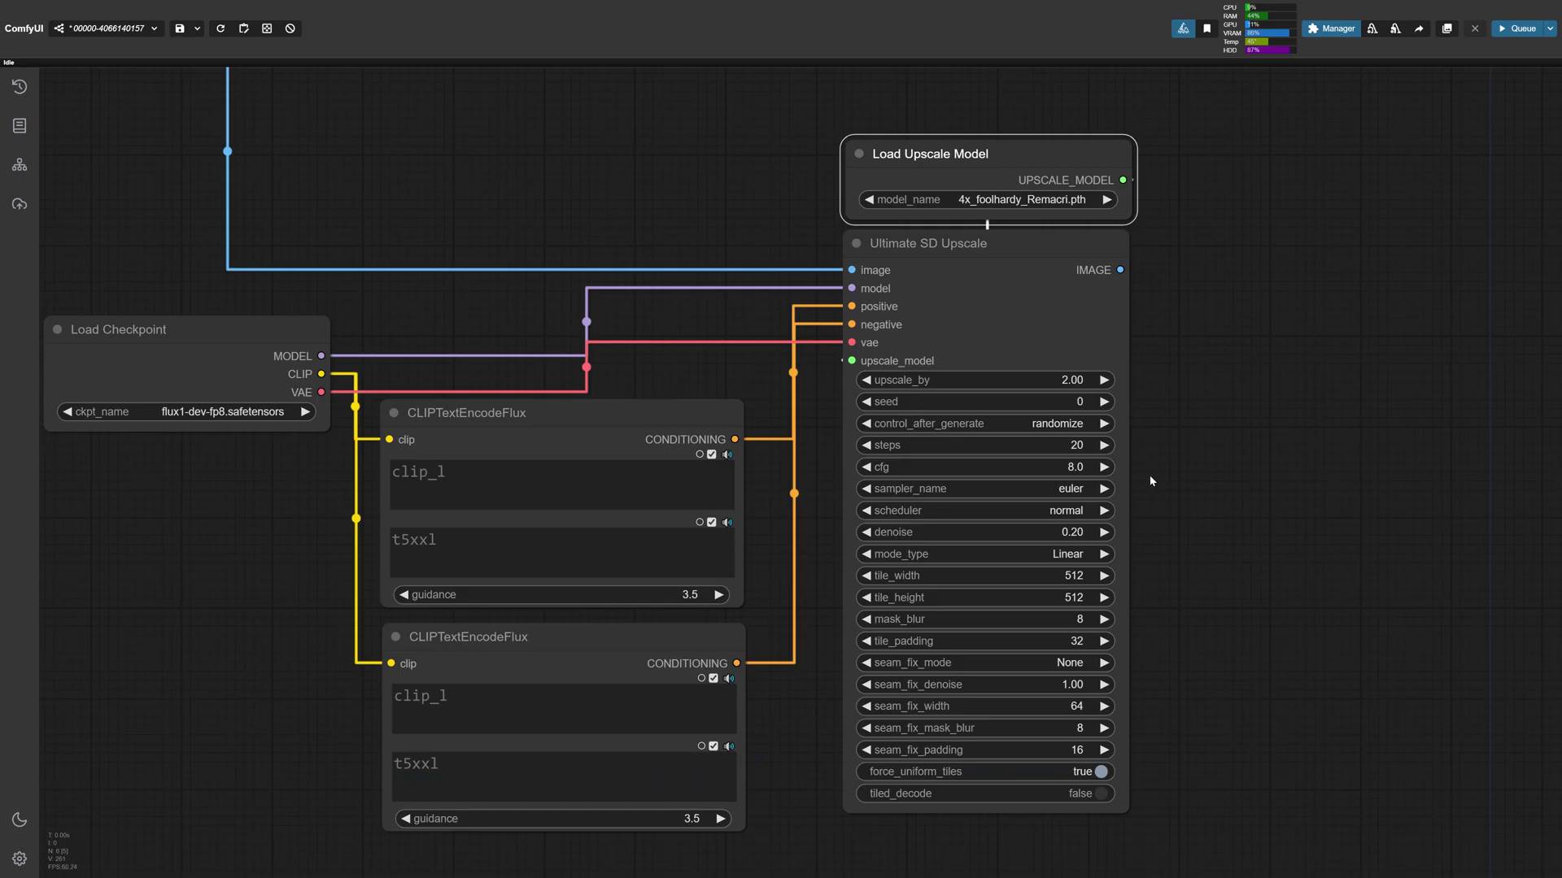
{"action": "scroll", "coordinate": [360, 438], "scroll_direction": "down", "scroll_amount": 5}
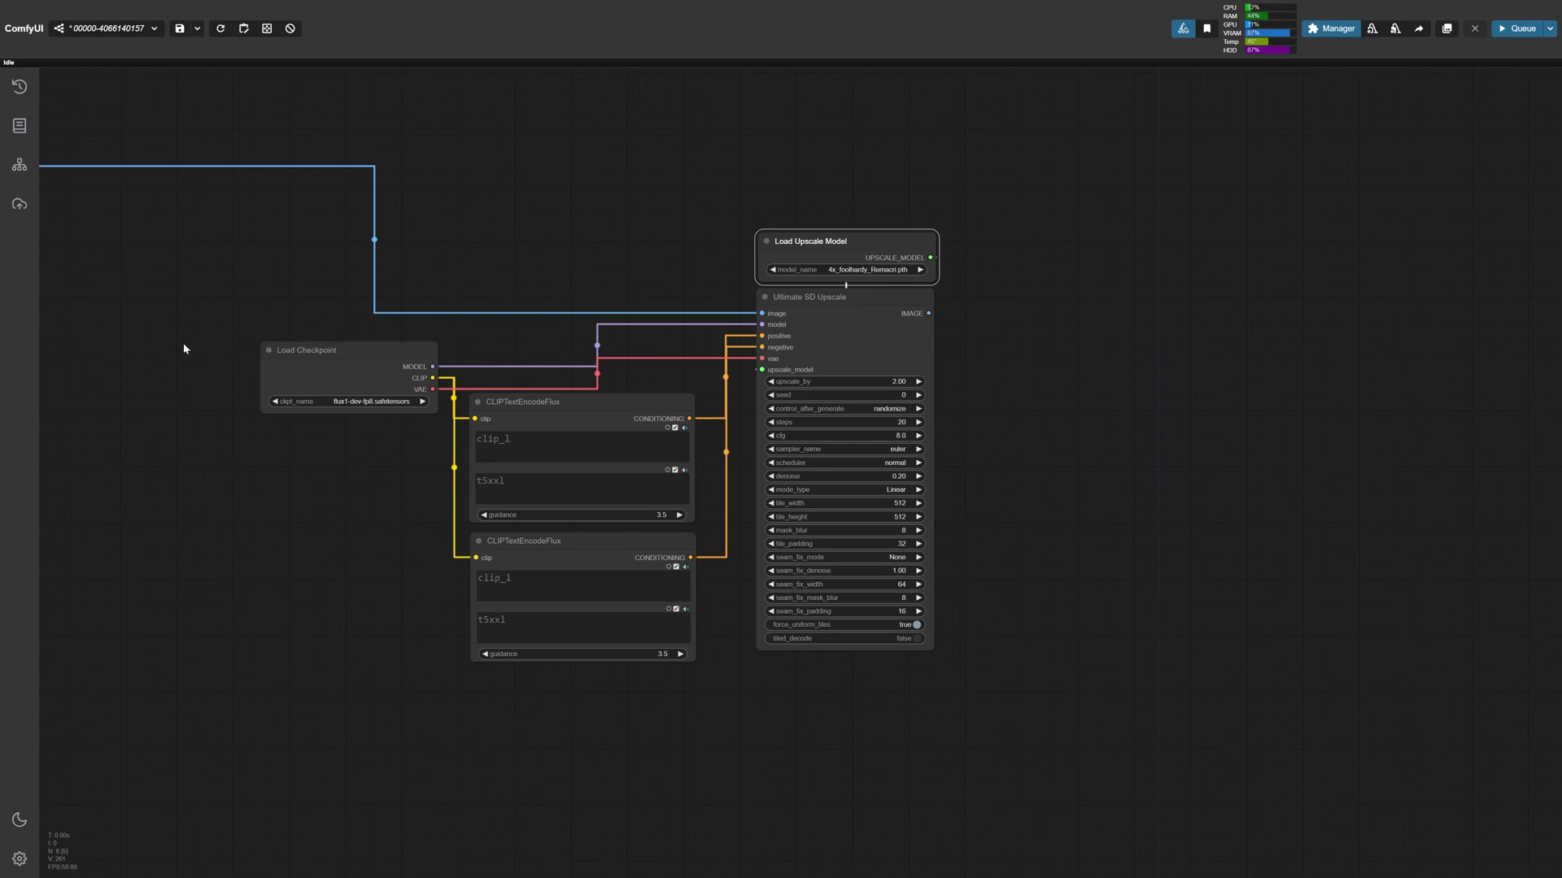
- Shrink the Load Image node to fit its picture and move Load Checkpoint directly beside its upper right corner
{"action": "left_click_drag", "start_coordinate": [259, 337], "coordinate": [827, 425]}
{"action": "scroll", "coordinate": [571, 520], "scroll_direction": "down", "scroll_amount": 3}
{"action": "left_click_drag", "start_coordinate": [649, 592], "coordinate": [760, 422]}
{"action": "scroll", "coordinate": [648, 438], "scroll_direction": "down", "scroll_amount": 2}
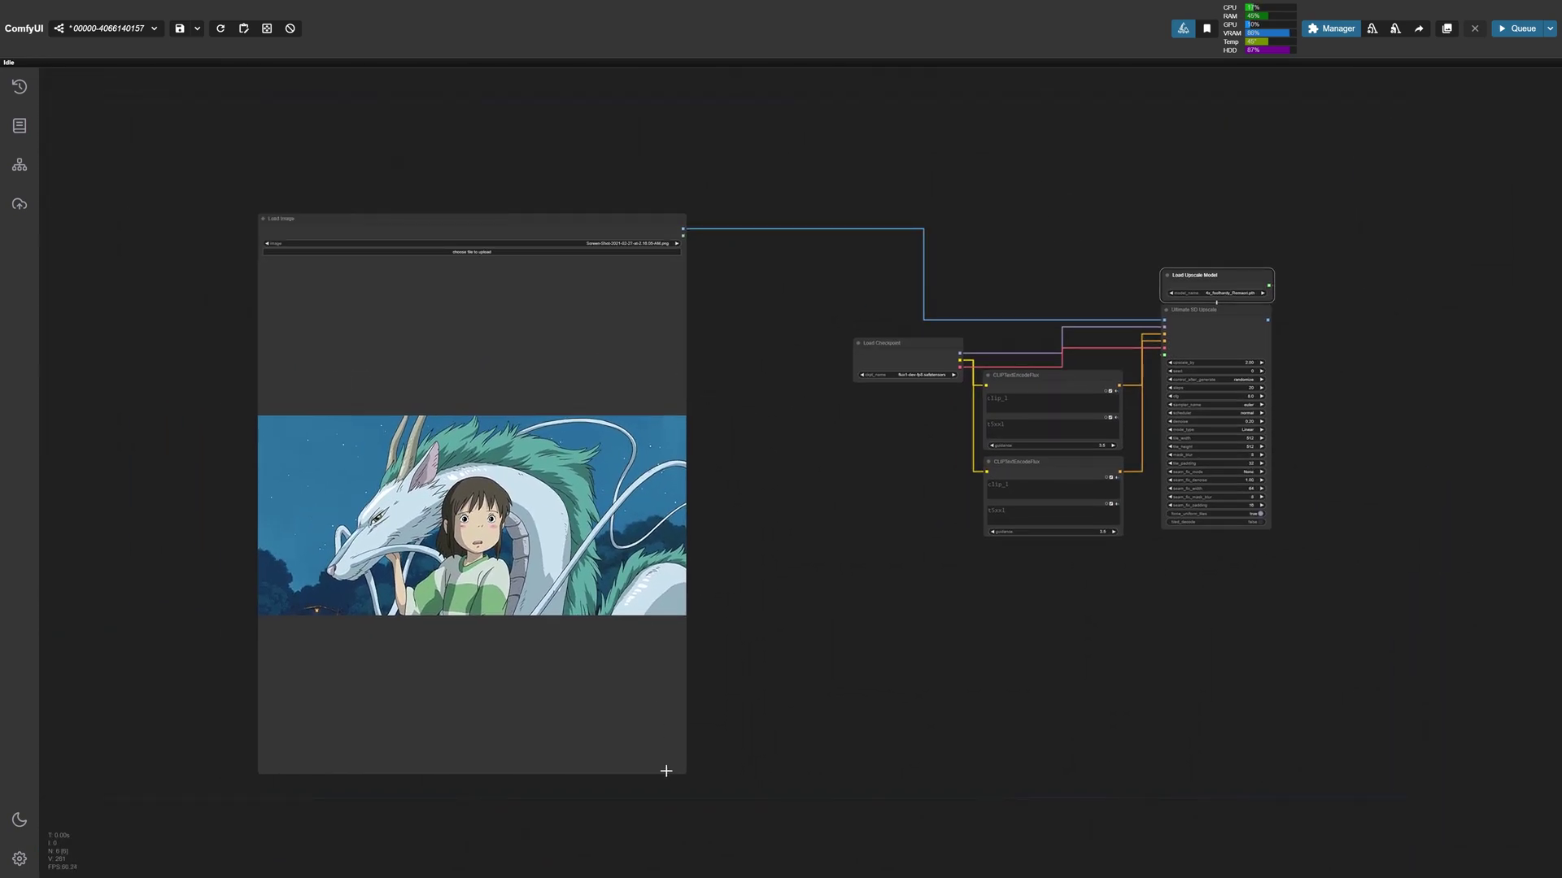
{"action": "left_click_drag", "start_coordinate": [687, 779], "coordinate": [665, 454]}
{"action": "left_click_drag", "start_coordinate": [879, 350], "coordinate": [710, 227]}
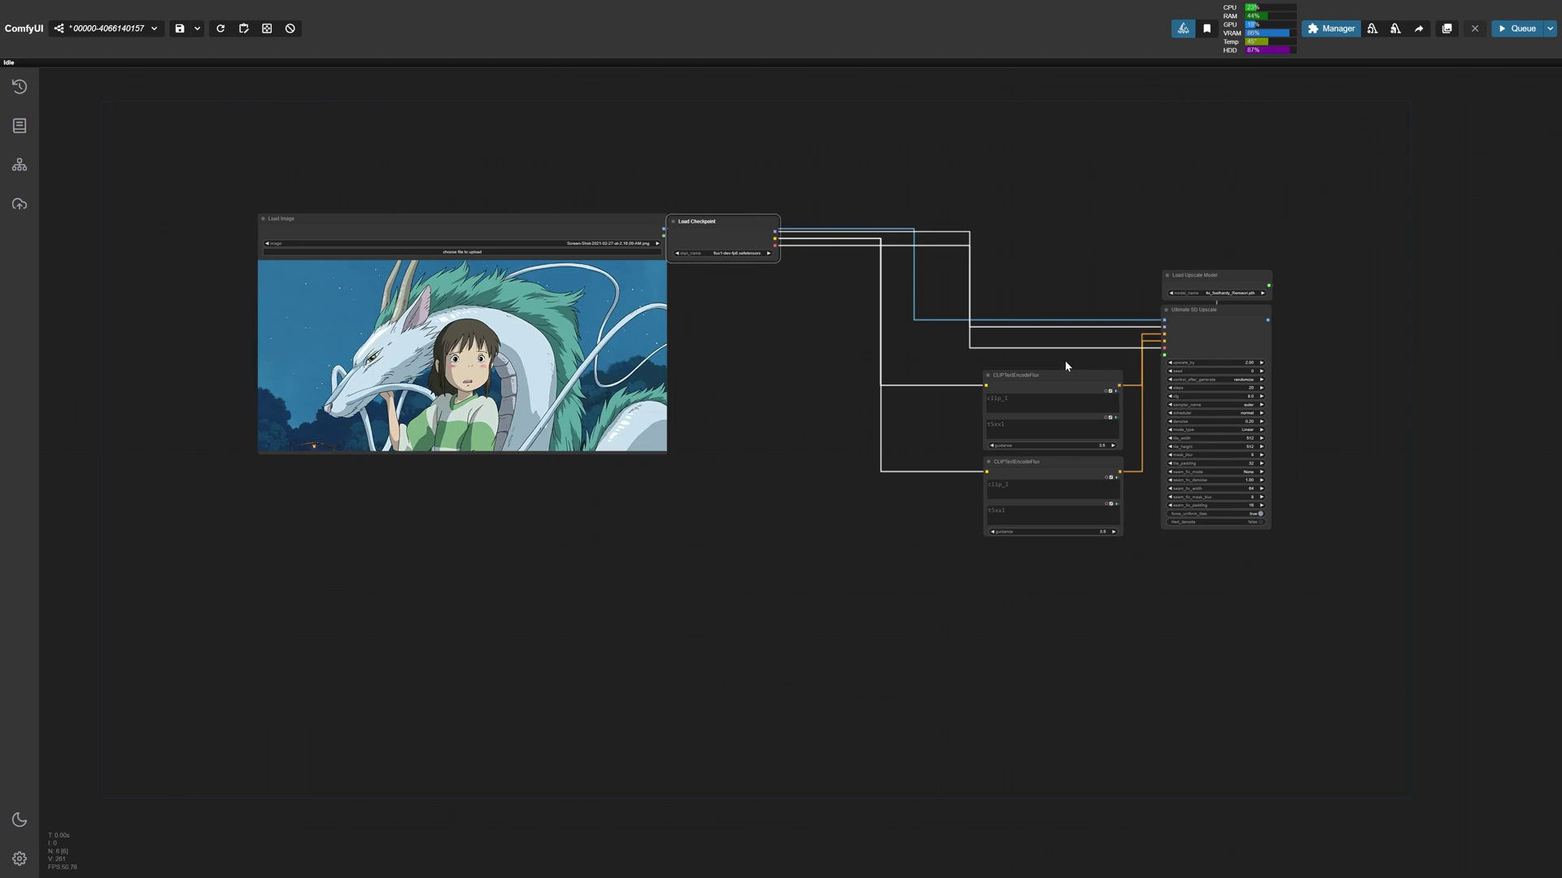
- Stack the two CLIPTextEncodeFlux nodes directly below Load Checkpoint, aligned with each other and closely spaced
{"action": "left_click_drag", "start_coordinate": [1045, 376], "coordinate": [732, 273]}
{"action": "left_click", "coordinate": [1044, 367]}
{"action": "left_click_drag", "start_coordinate": [1034, 469], "coordinate": [732, 358]}
{"action": "left_click", "coordinate": [731, 278], "text": "shift"}
{"action": "left_click", "coordinate": [718, 236], "text": "shift"}
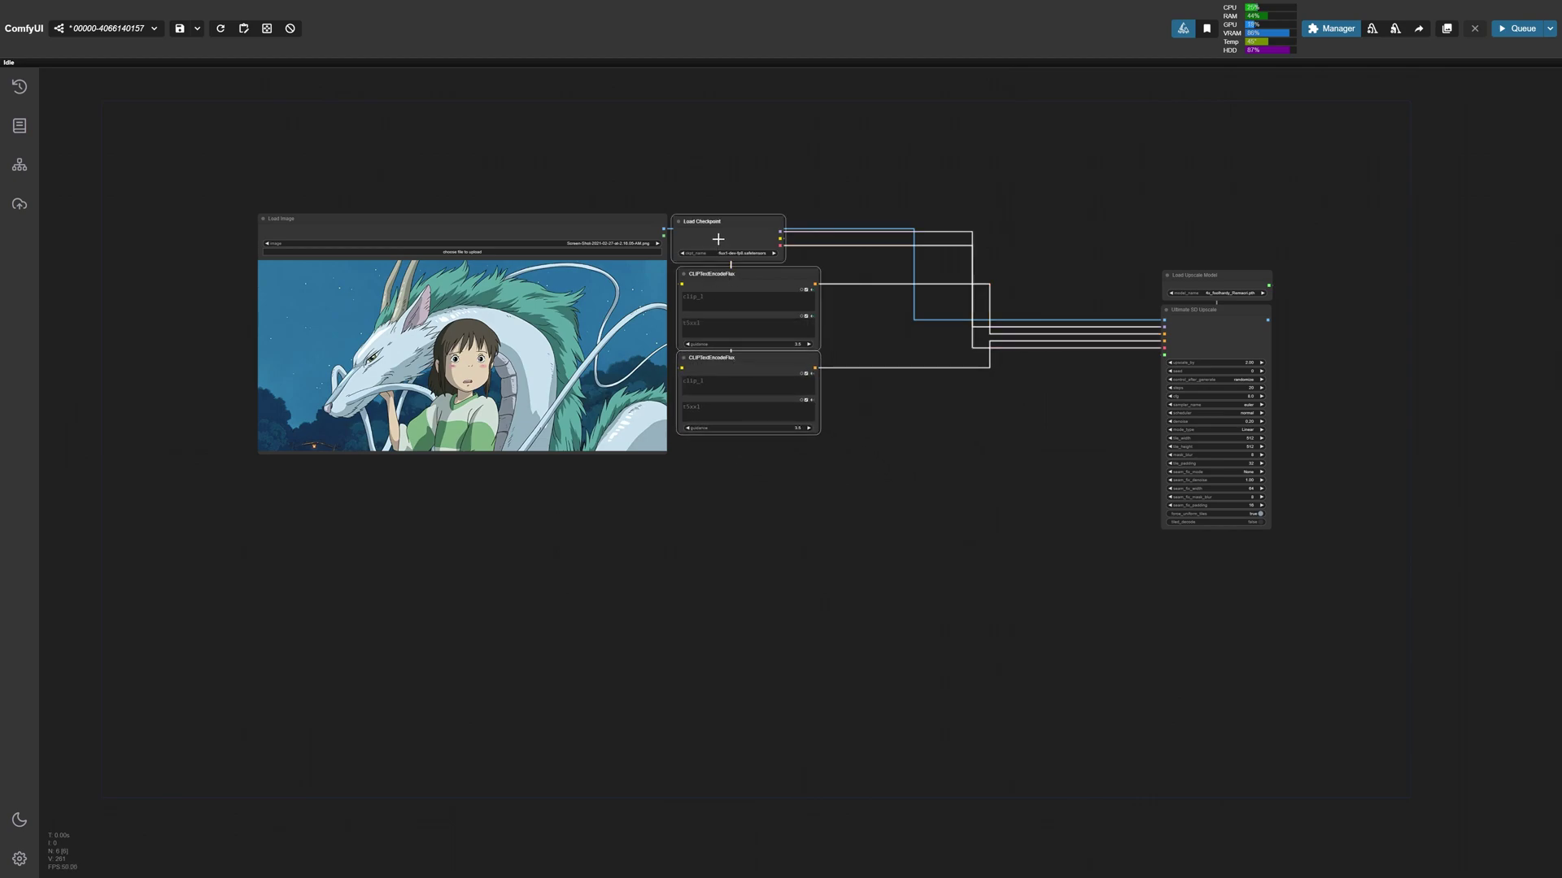
{"action": "mouse_move", "coordinate": [718, 237]}
{"action": "left_mouse_down"}
{"action": "mouse_move", "coordinate": [770, 261]}
{"action": "mouse_move", "coordinate": [739, 223]}
{"action": "mouse_move", "coordinate": [689, 257]}
{"action": "mouse_move", "coordinate": [749, 268]}
{"action": "mouse_move", "coordinate": [728, 243]}
{"action": "left_mouse_up"}
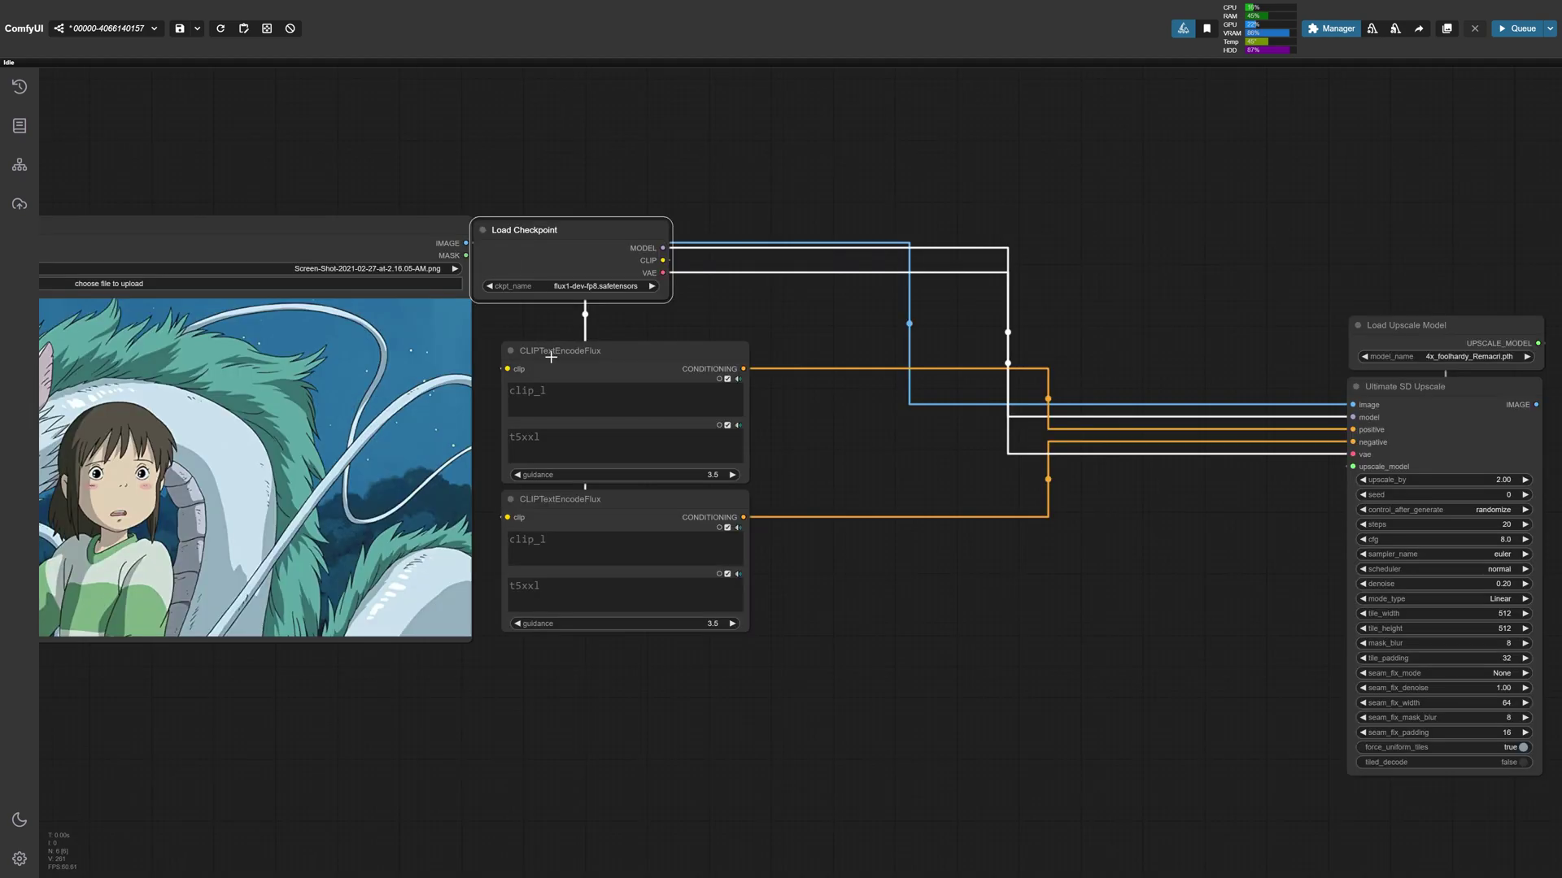
{"action": "left_click_drag", "start_coordinate": [551, 356], "coordinate": [523, 309]}
{"action": "left_click_drag", "start_coordinate": [556, 511], "coordinate": [529, 455]}
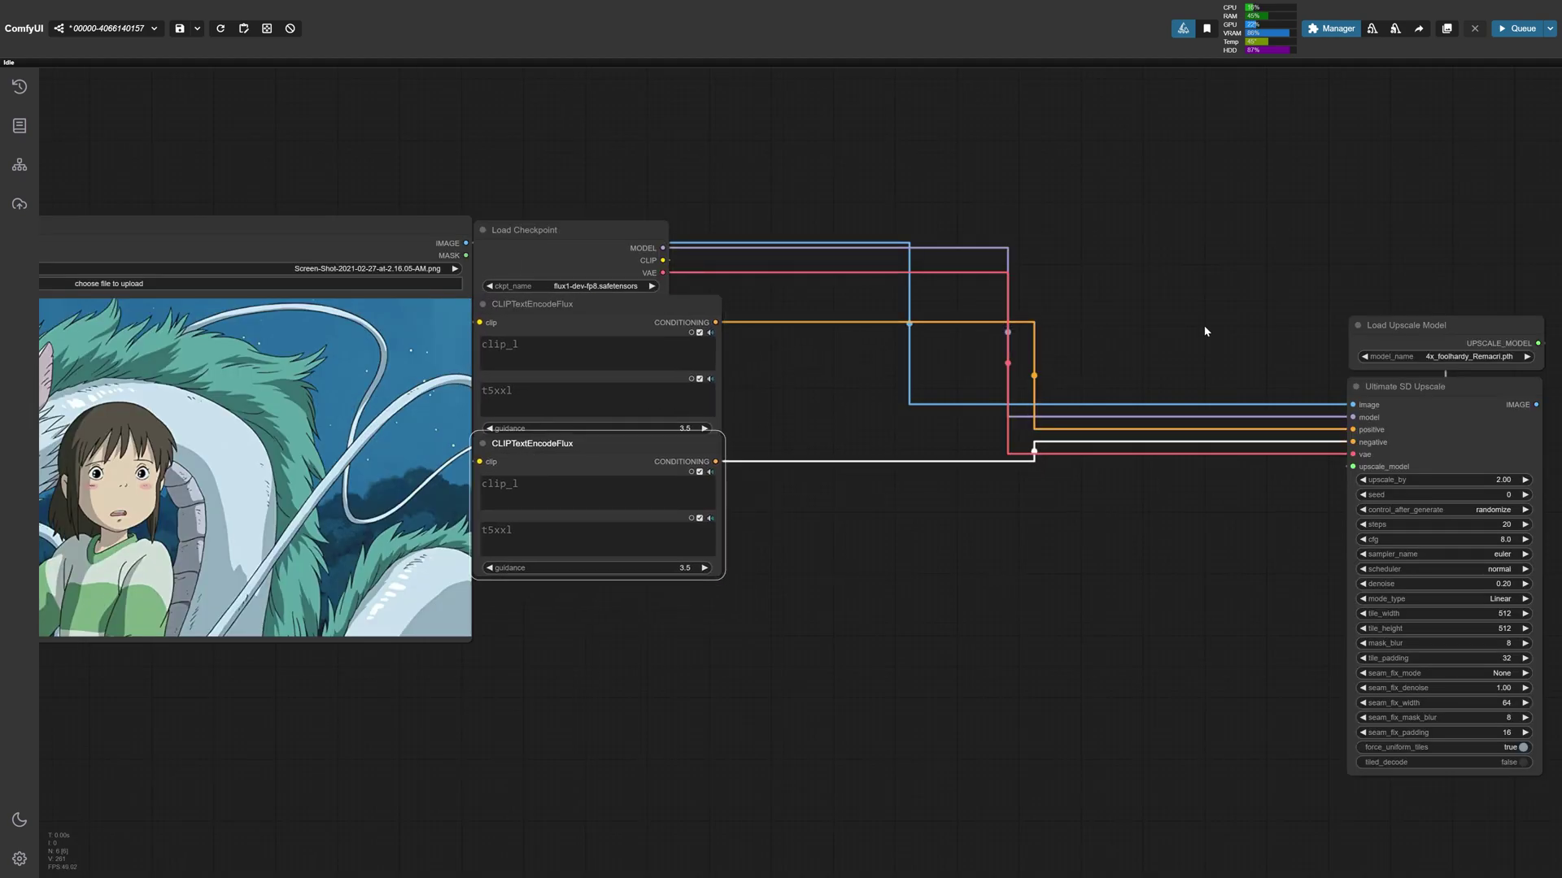
- Place Load Upscale Model beside Load Checkpoint and Ultimate SD Upscale beside the CLIPTextEncodeFlux nodes to make the layout compact
{"action": "left_click_drag", "start_coordinate": [1403, 335], "coordinate": [718, 241]}
{"action": "left_click_drag", "start_coordinate": [1403, 409], "coordinate": [777, 327]}
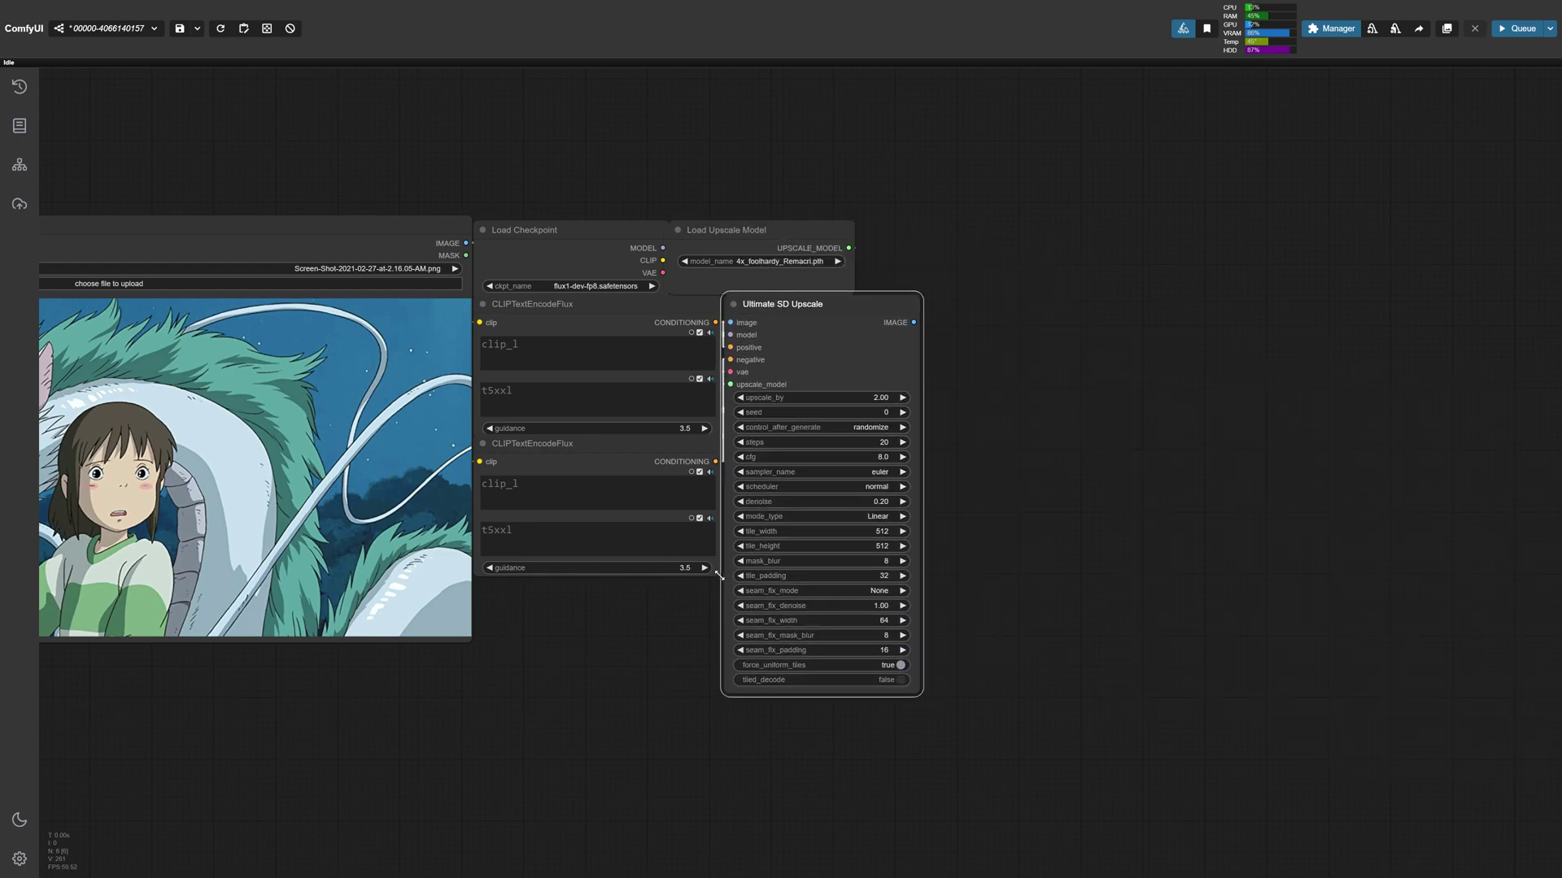
{"action": "mouse_move", "coordinate": [719, 574]}
{"action": "left_mouse_down"}
{"action": "mouse_move", "coordinate": [722, 635]}
{"action": "mouse_move", "coordinate": [732, 564]}
{"action": "mouse_move", "coordinate": [710, 574]}
{"action": "left_mouse_up"}
{"action": "left_click", "coordinate": [708, 553]}
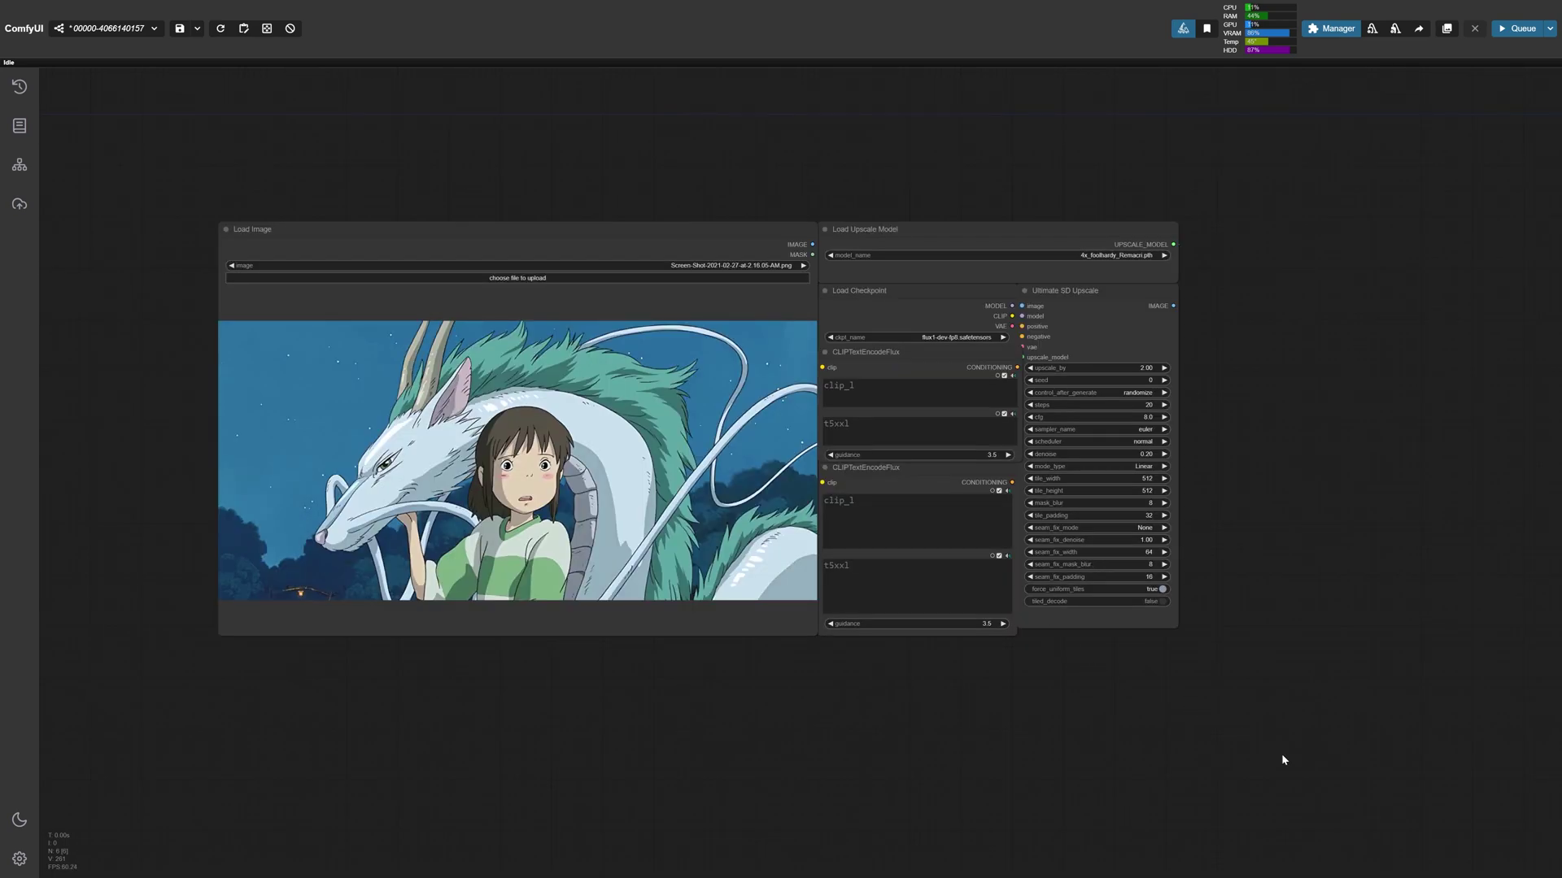
- Pin all six workflow nodes in place and set Ultimate SD Upscale's upscale_by to 2.59
{"action": "left_click_drag", "start_coordinate": [1284, 759], "coordinate": [197, 154]}
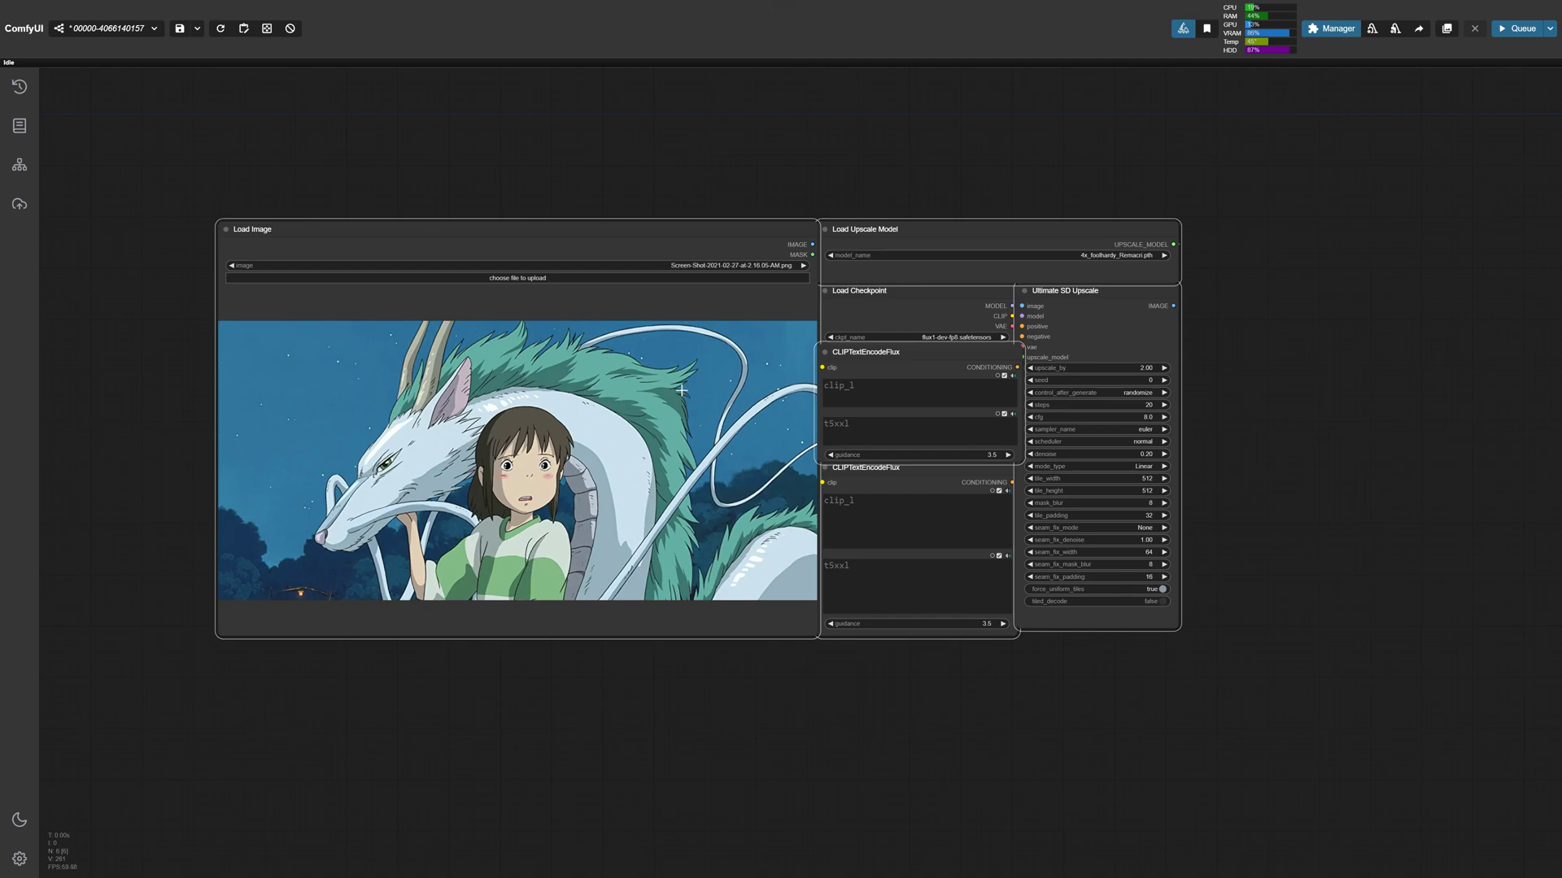
{"action": "left_click", "coordinate": [468, 132]}
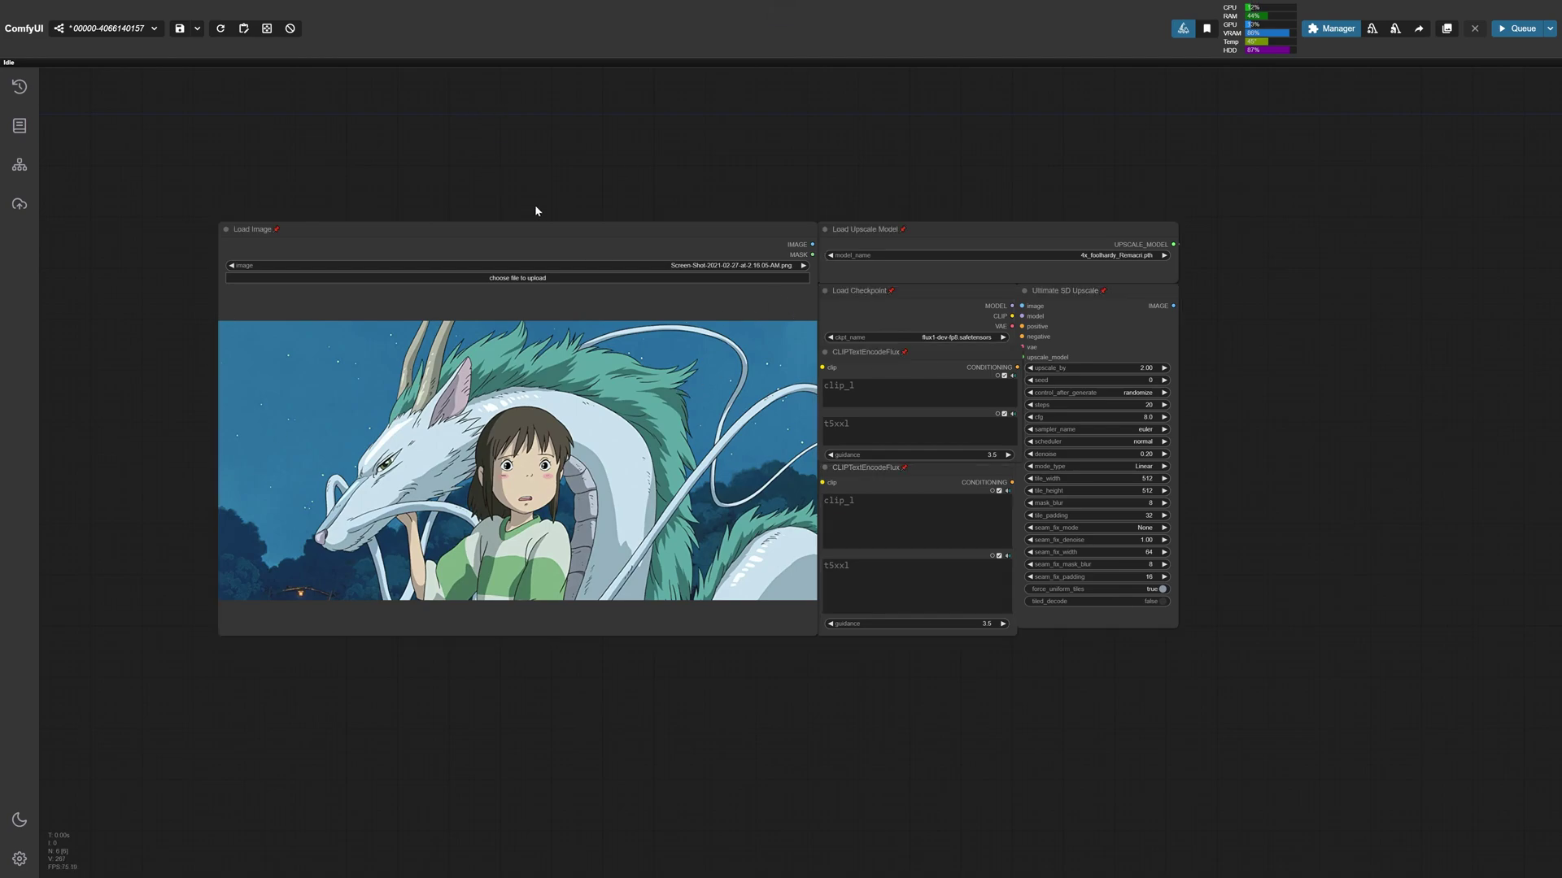
{"action": "left_click", "coordinate": [746, 234]}
{"action": "left_click", "coordinate": [903, 231]}
{"action": "left_click", "coordinate": [952, 293]}
{"action": "left_click_drag", "start_coordinate": [1112, 366], "coordinate": [1122, 362]}
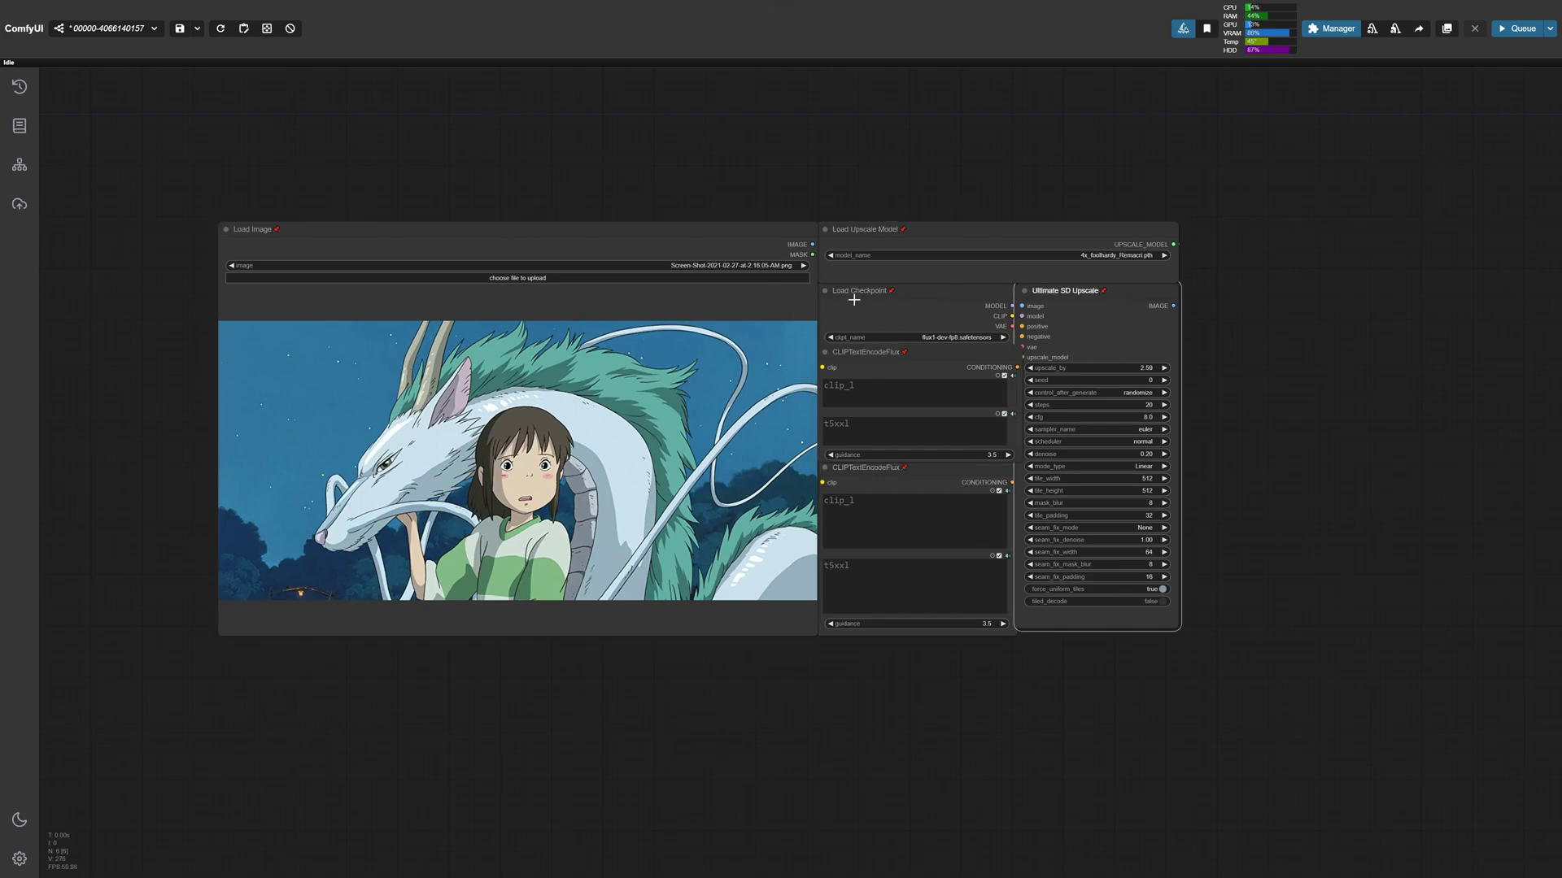
{"action": "left_click", "coordinate": [854, 300]}
{"action": "left_click", "coordinate": [901, 355]}
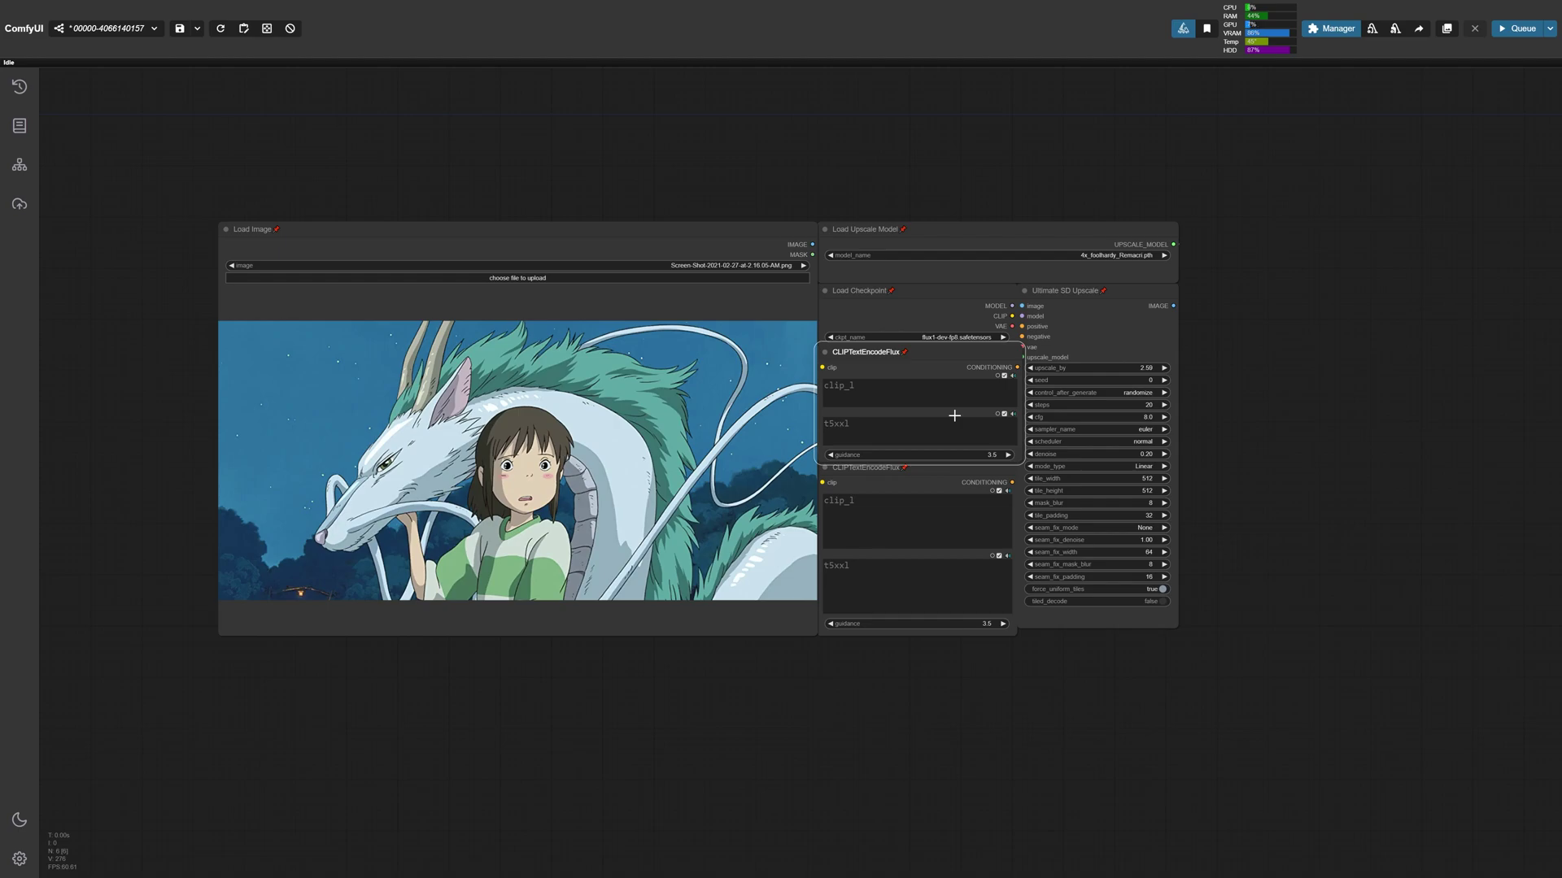
- Search the node library for "compare imag" and add an Image Comparer (rgthree) node to the right of Ultimate SD Upscale
{"action": "left_click_drag", "start_coordinate": [1210, 419], "coordinate": [880, 508]}
{"action": "scroll", "coordinate": [898, 378], "scroll_direction": "up", "scroll_amount": 5}
{"action": "left_click_drag", "start_coordinate": [894, 378], "coordinate": [539, 197]}
{"action": "scroll", "coordinate": [542, 203], "scroll_direction": "up", "scroll_amount": 2}
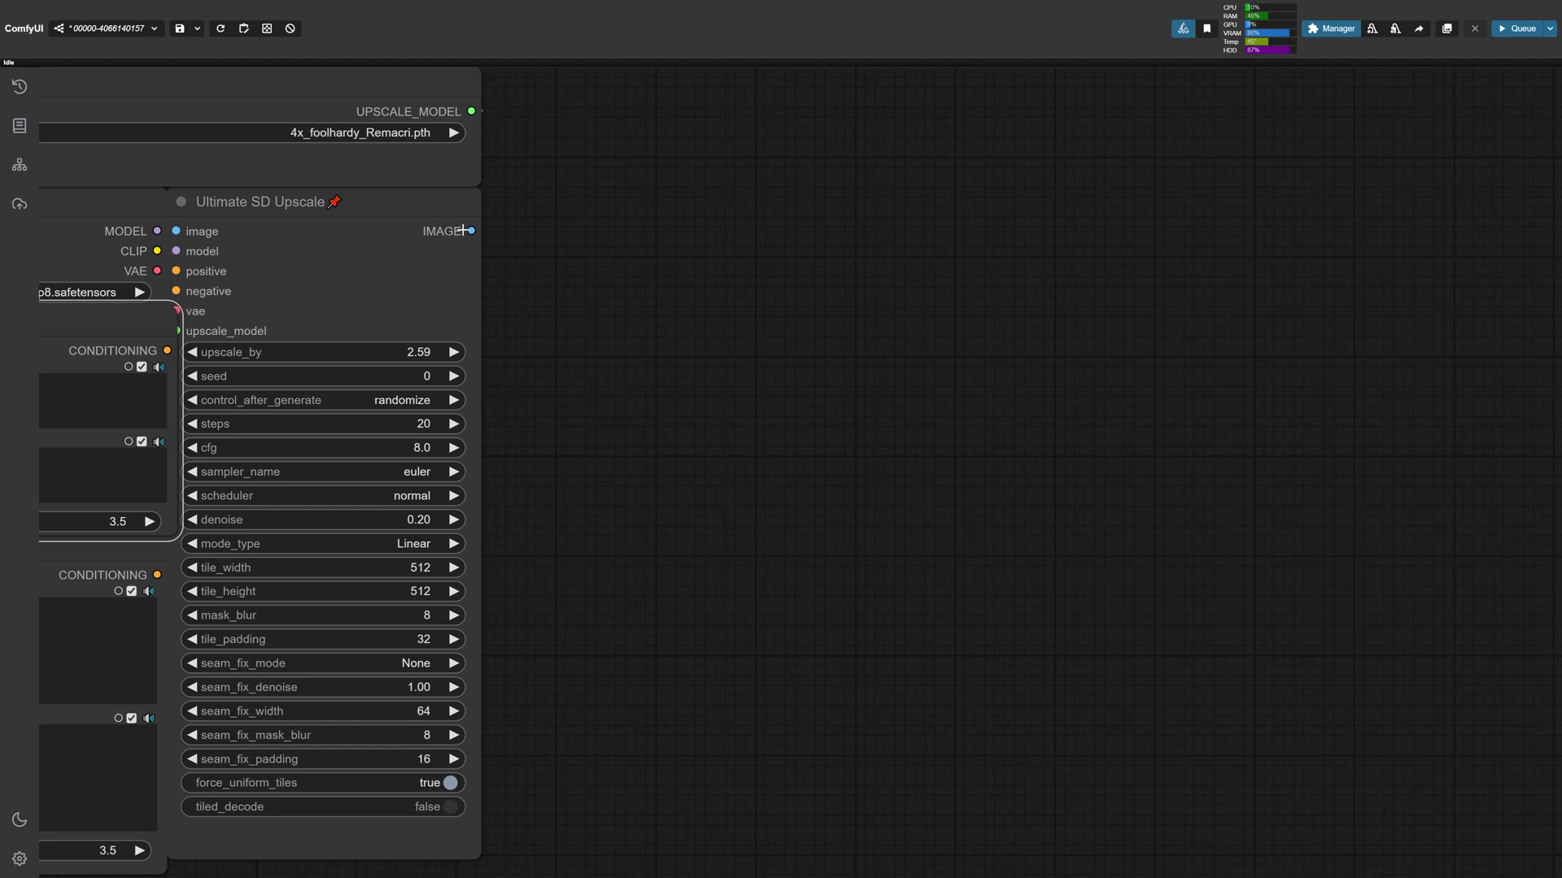
{"action": "scroll", "coordinate": [497, 252], "scroll_direction": "down", "scroll_amount": 3}
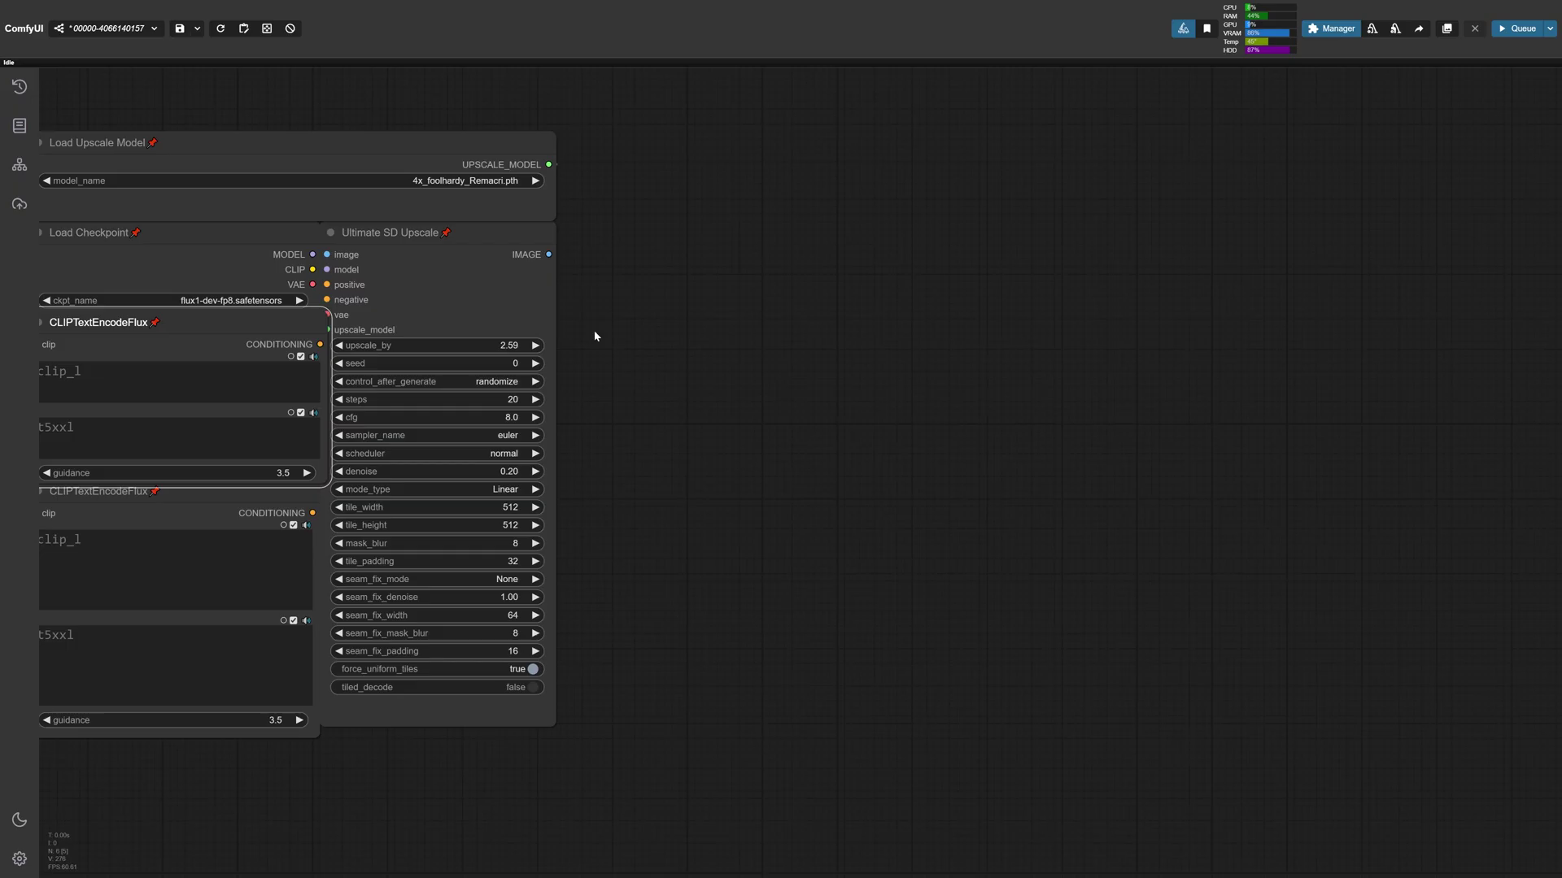
{"action": "double_click", "coordinate": [594, 336]}
{"action": "type", "text": "compare ima"}
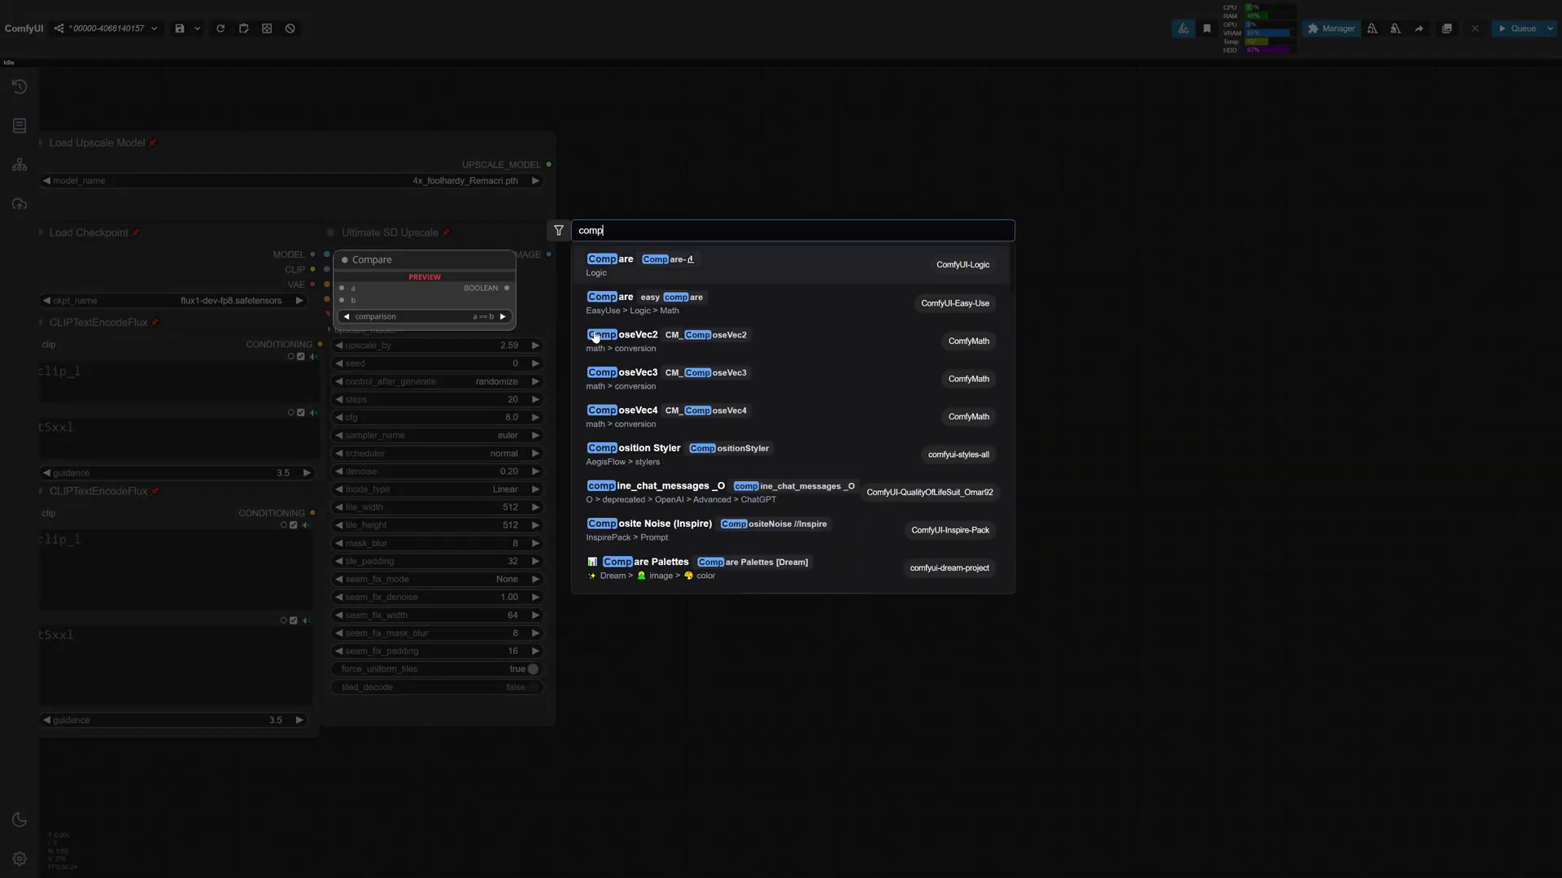
{"action": "type", "text": "g"}
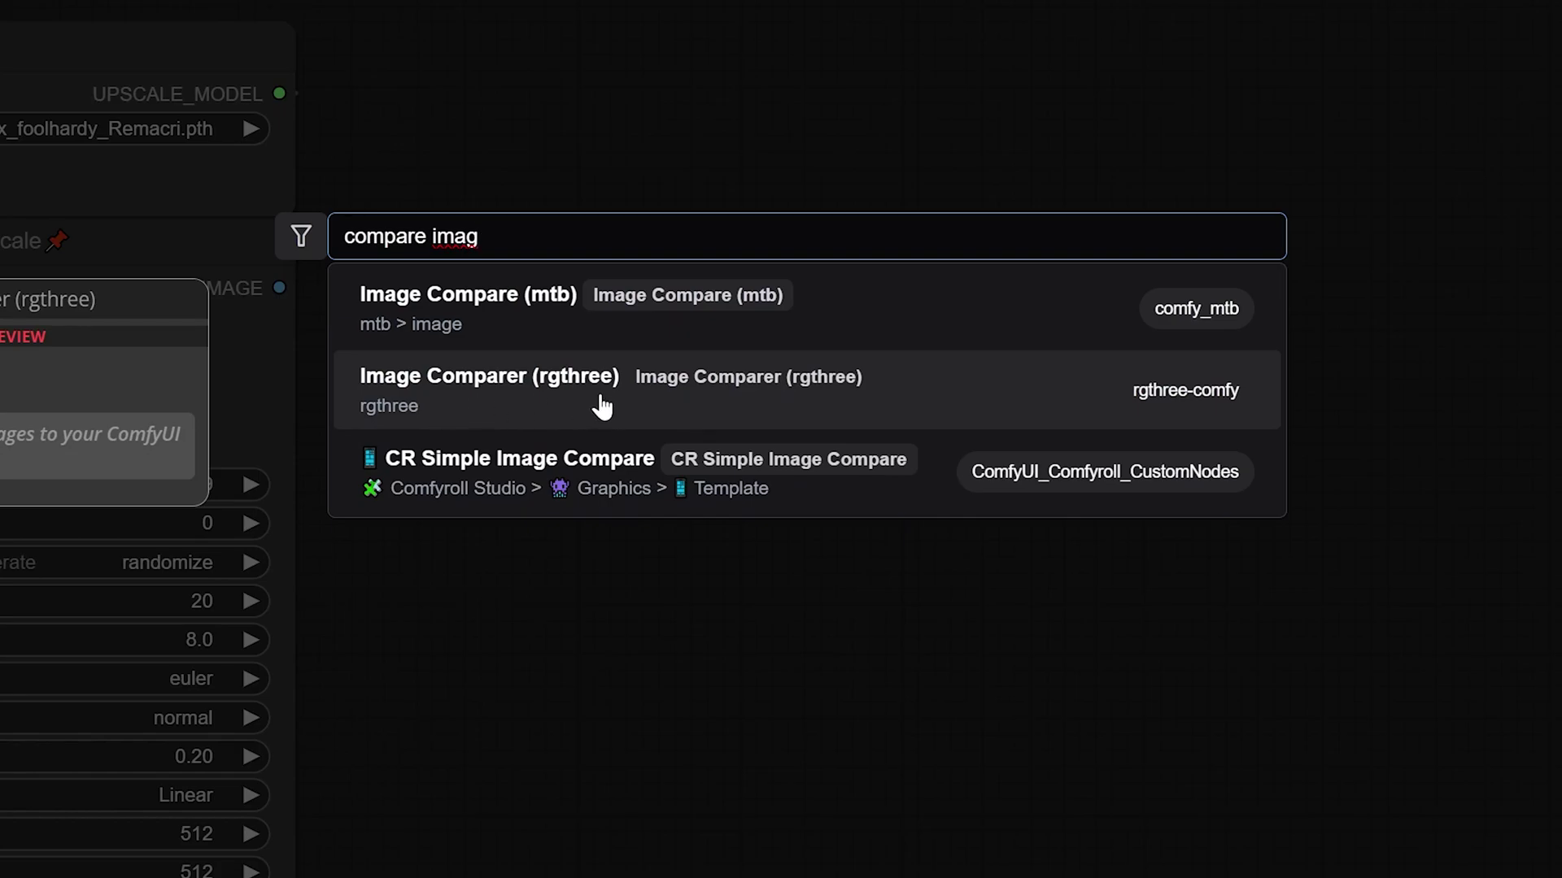
{"action": "left_click", "coordinate": [600, 401]}
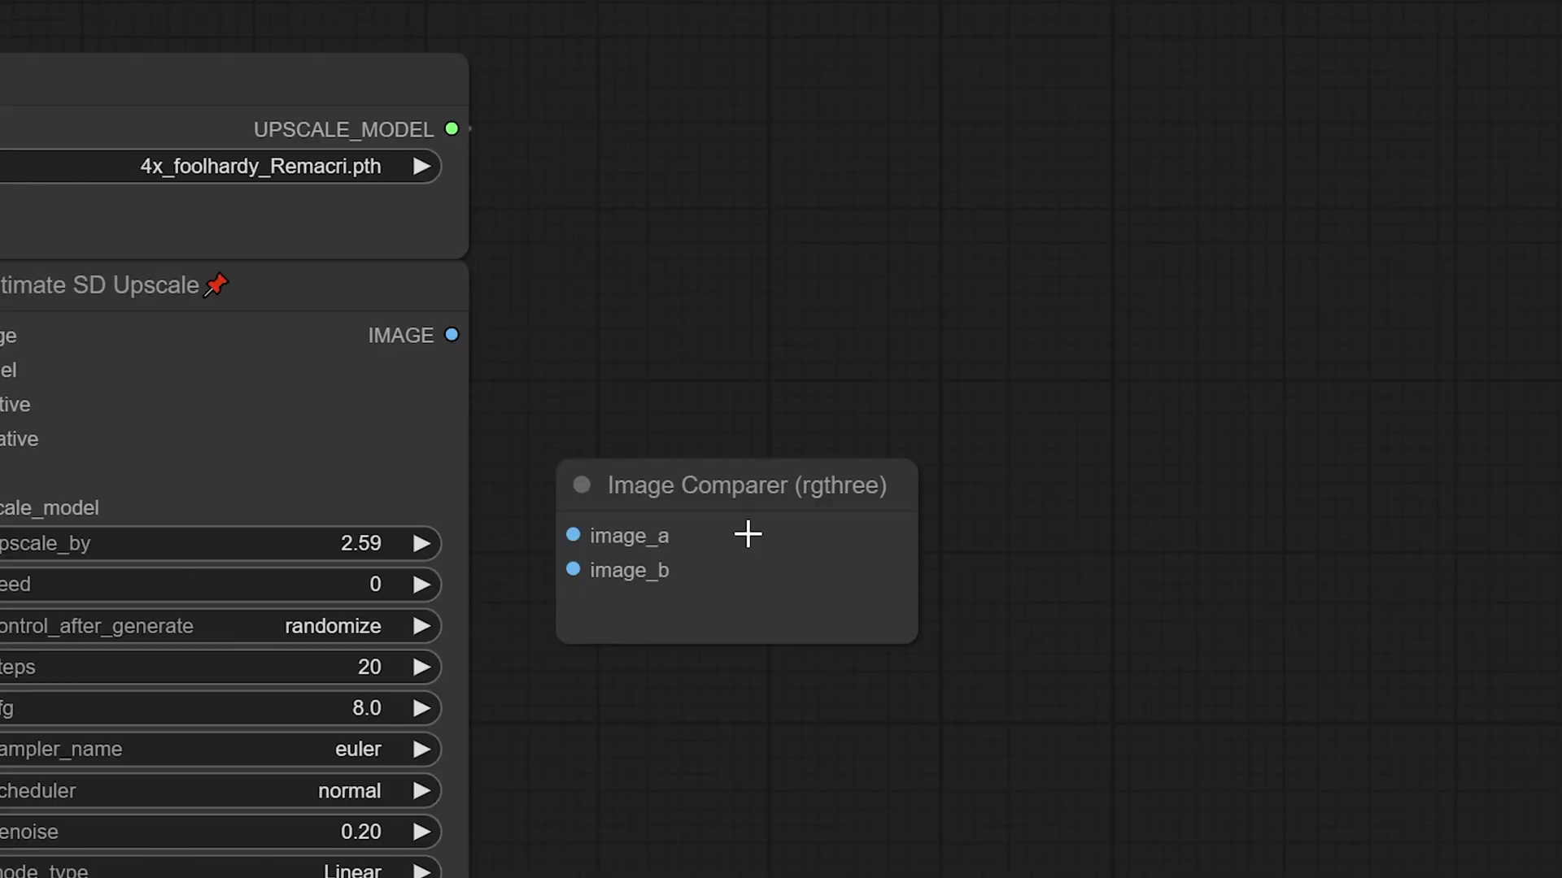
{"action": "left_click_drag", "start_coordinate": [746, 534], "coordinate": [780, 262]}
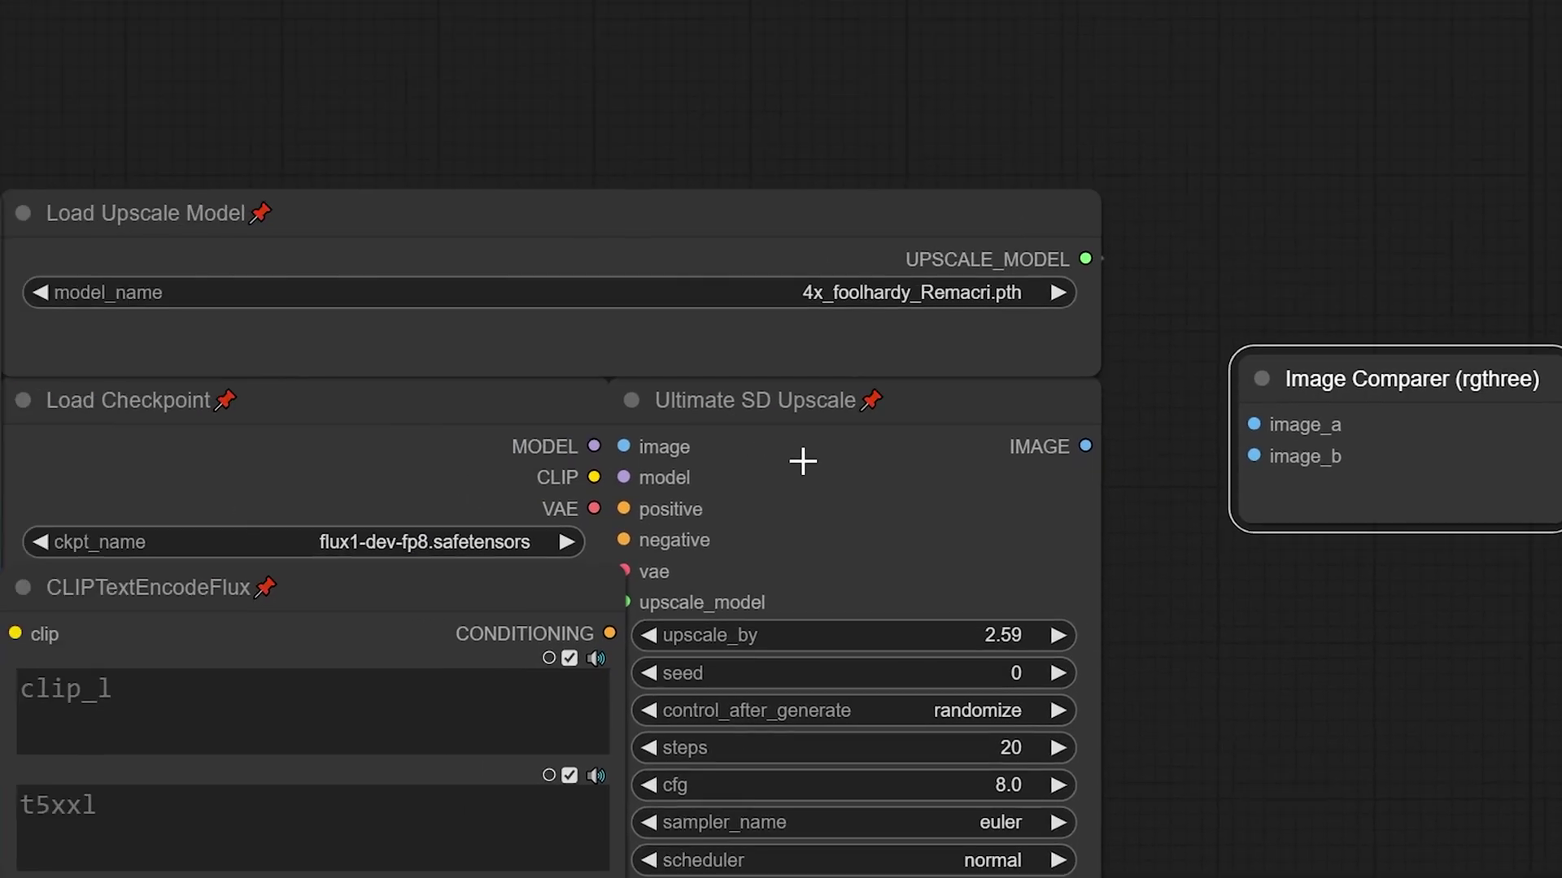
- Connect Ultimate SD Upscale's IMAGE output to Image Comparer's image_a and Load Image's IMAGE output to image_b
{"action": "left_click", "coordinate": [1032, 429]}
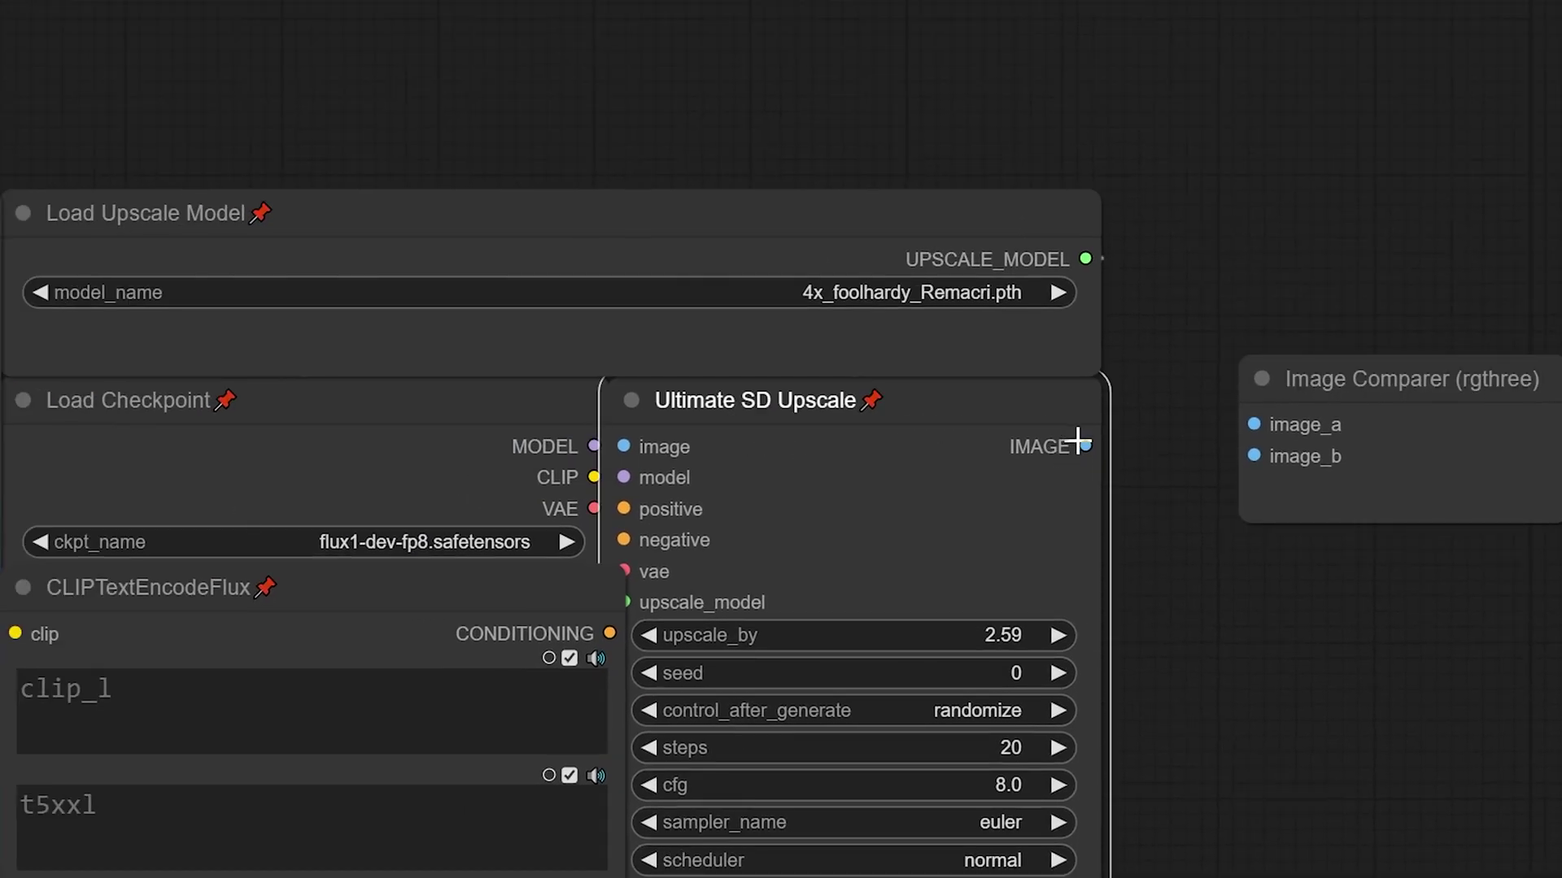
{"action": "left_click_drag", "start_coordinate": [1078, 442], "coordinate": [1253, 425]}
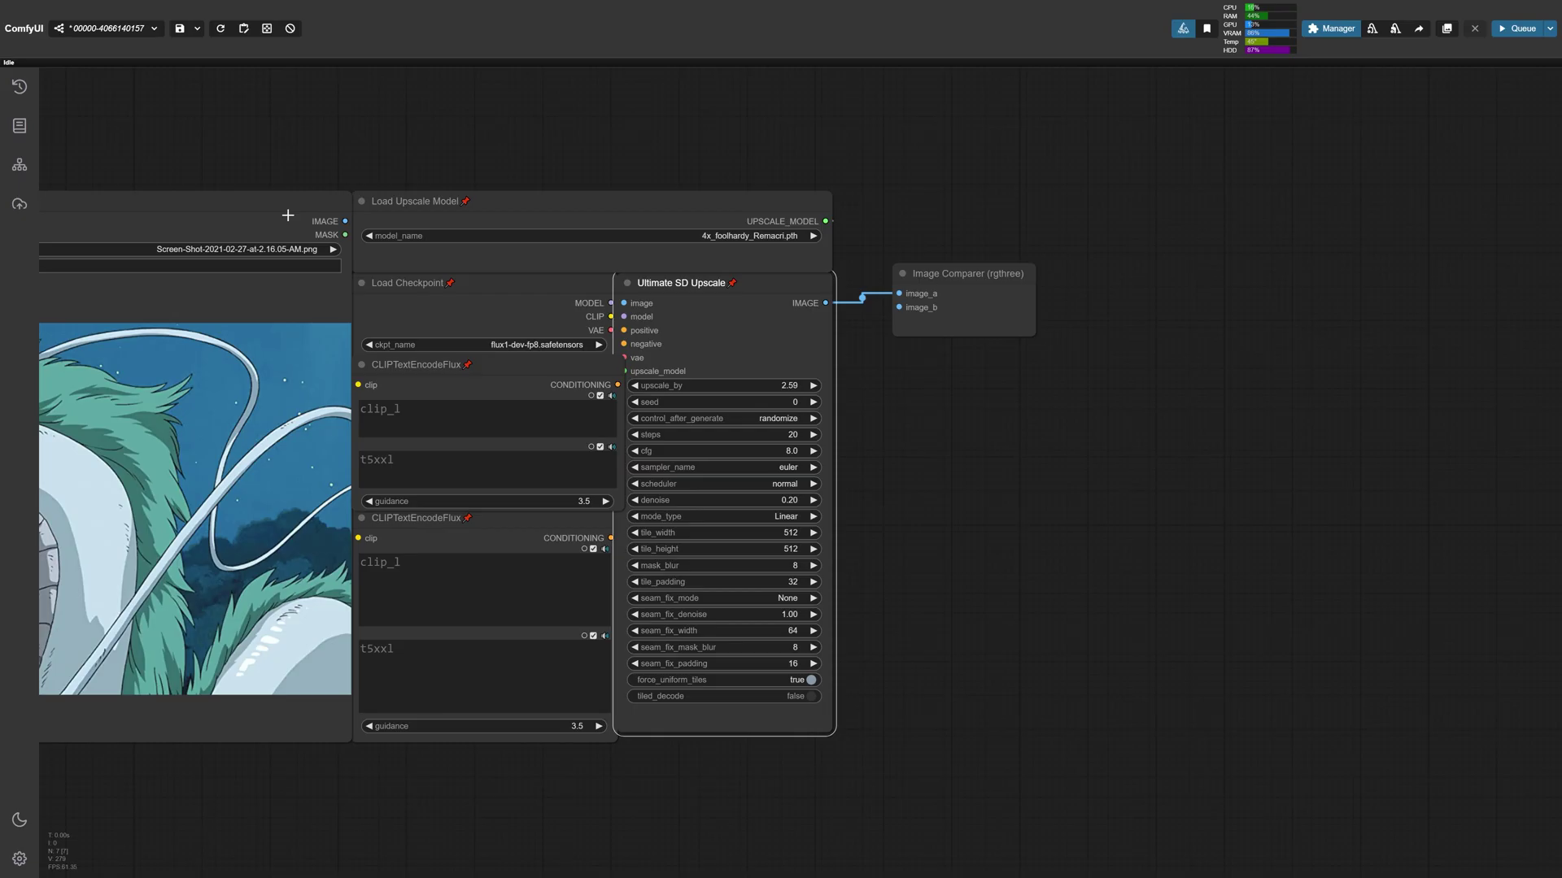
{"action": "left_click", "coordinate": [288, 215]}
{"action": "left_click_drag", "start_coordinate": [345, 221], "coordinate": [348, 221]}
{"action": "left_click_drag", "start_coordinate": [522, 250], "coordinate": [879, 219]}
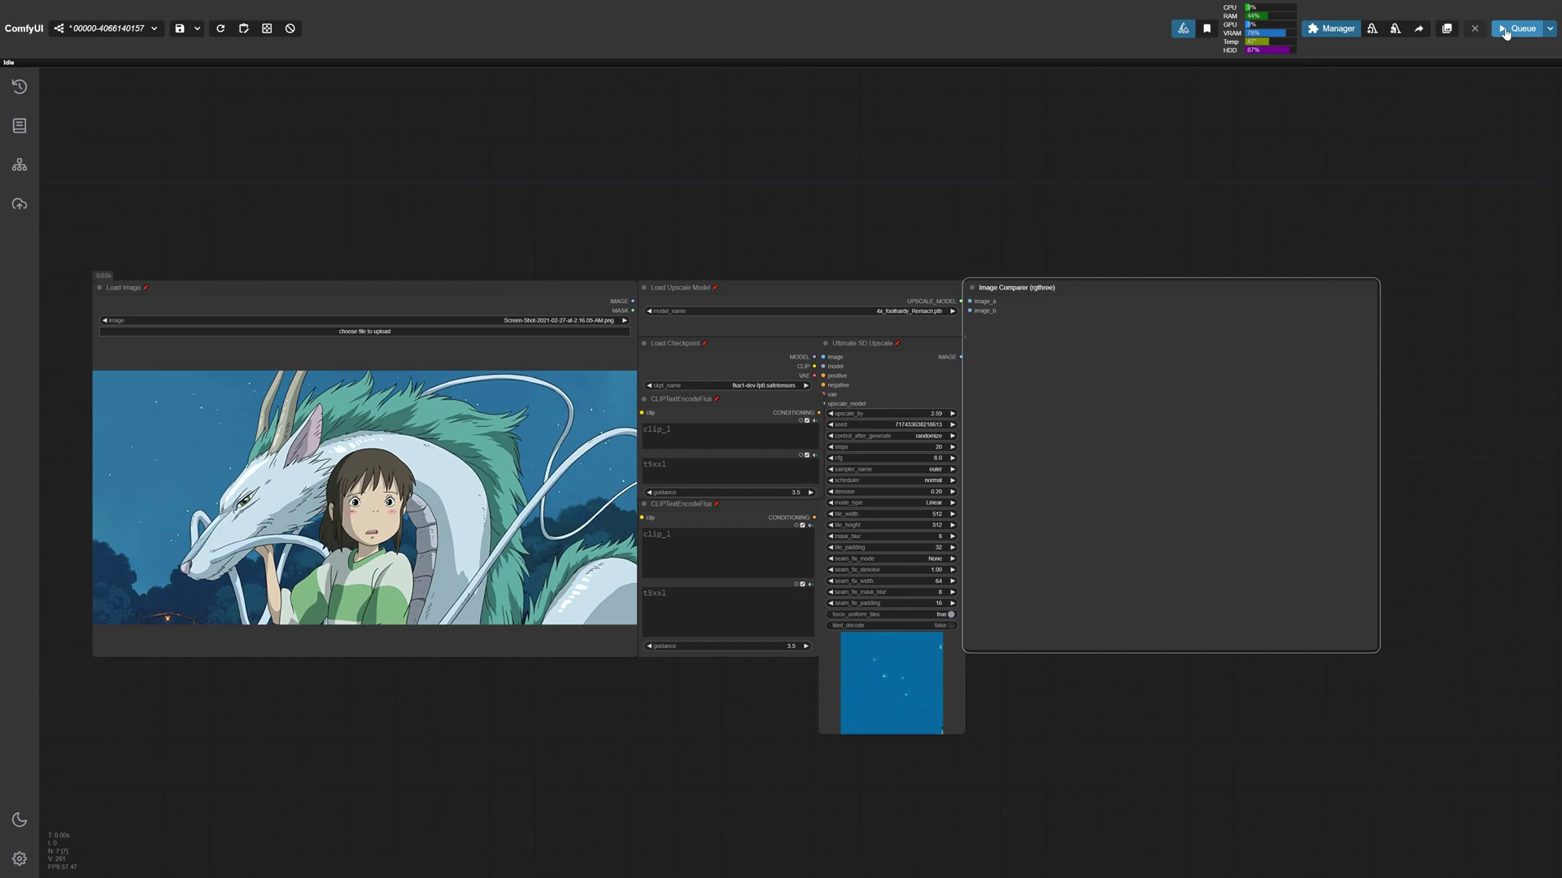
- Queue the workflow and check the Ultimate SD Upscale tile settings while it runs
{"action": "left_click", "coordinate": [1506, 31]}
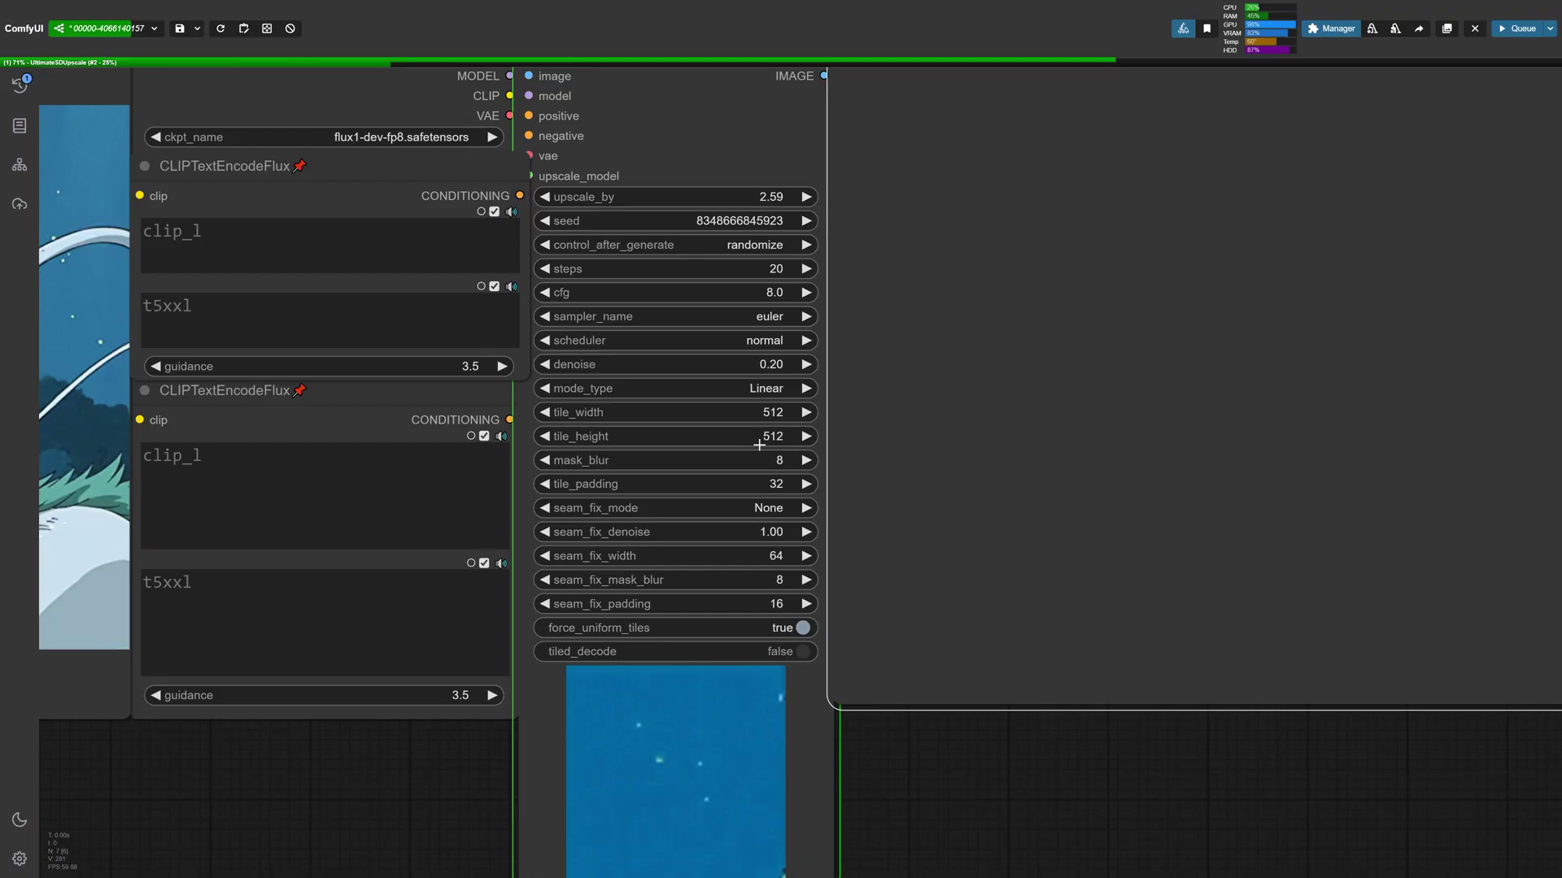
{"action": "left_click_drag", "start_coordinate": [822, 551], "coordinate": [746, 417]}
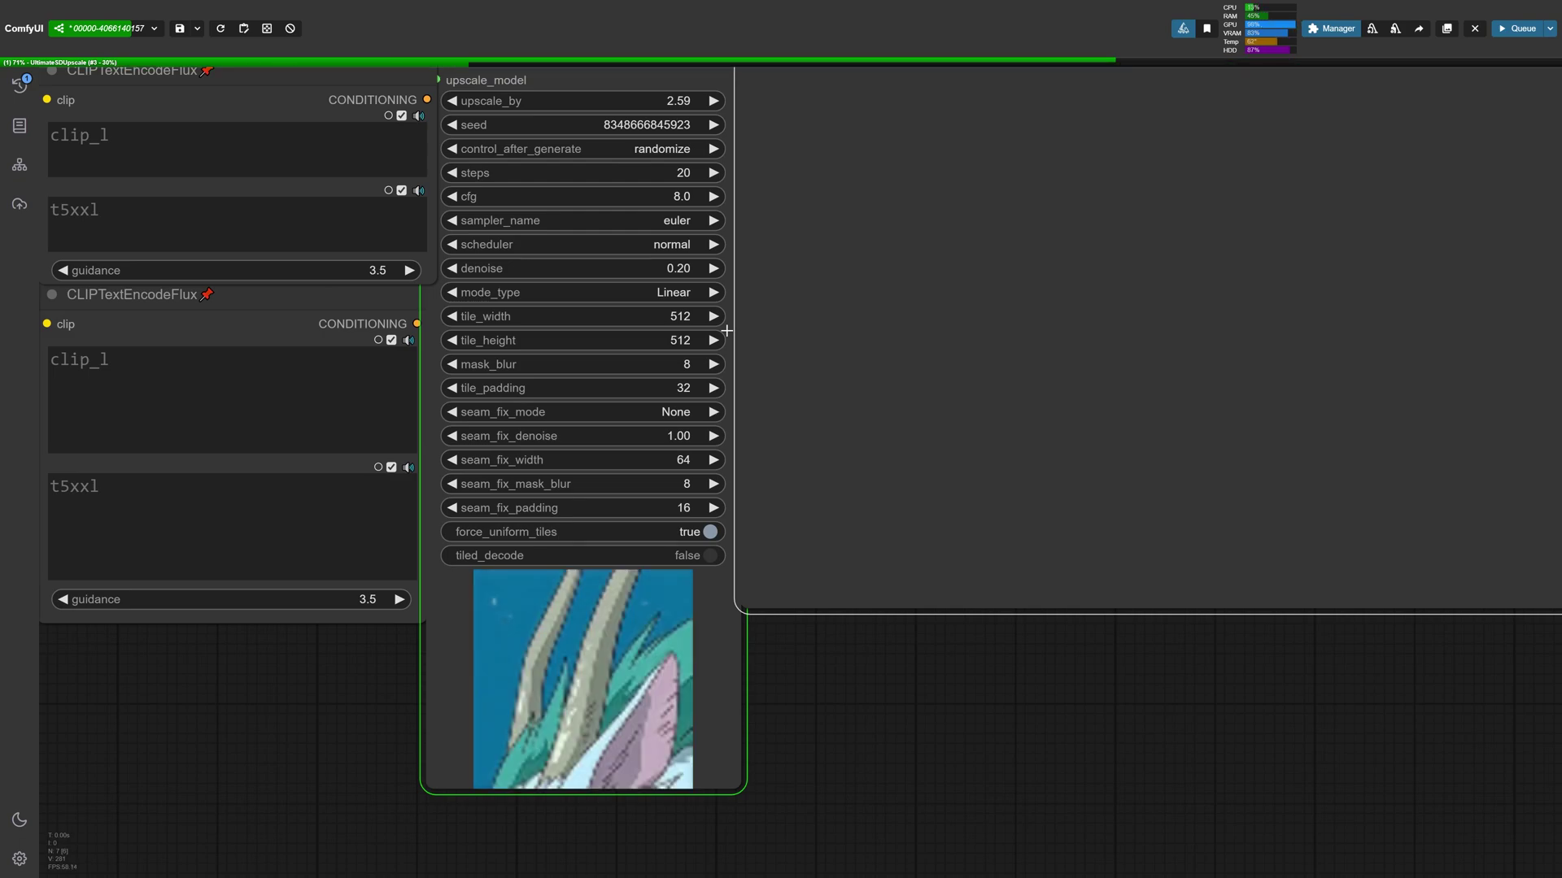
{"action": "scroll", "coordinate": [727, 330], "scroll_direction": "down", "scroll_amount": 1}
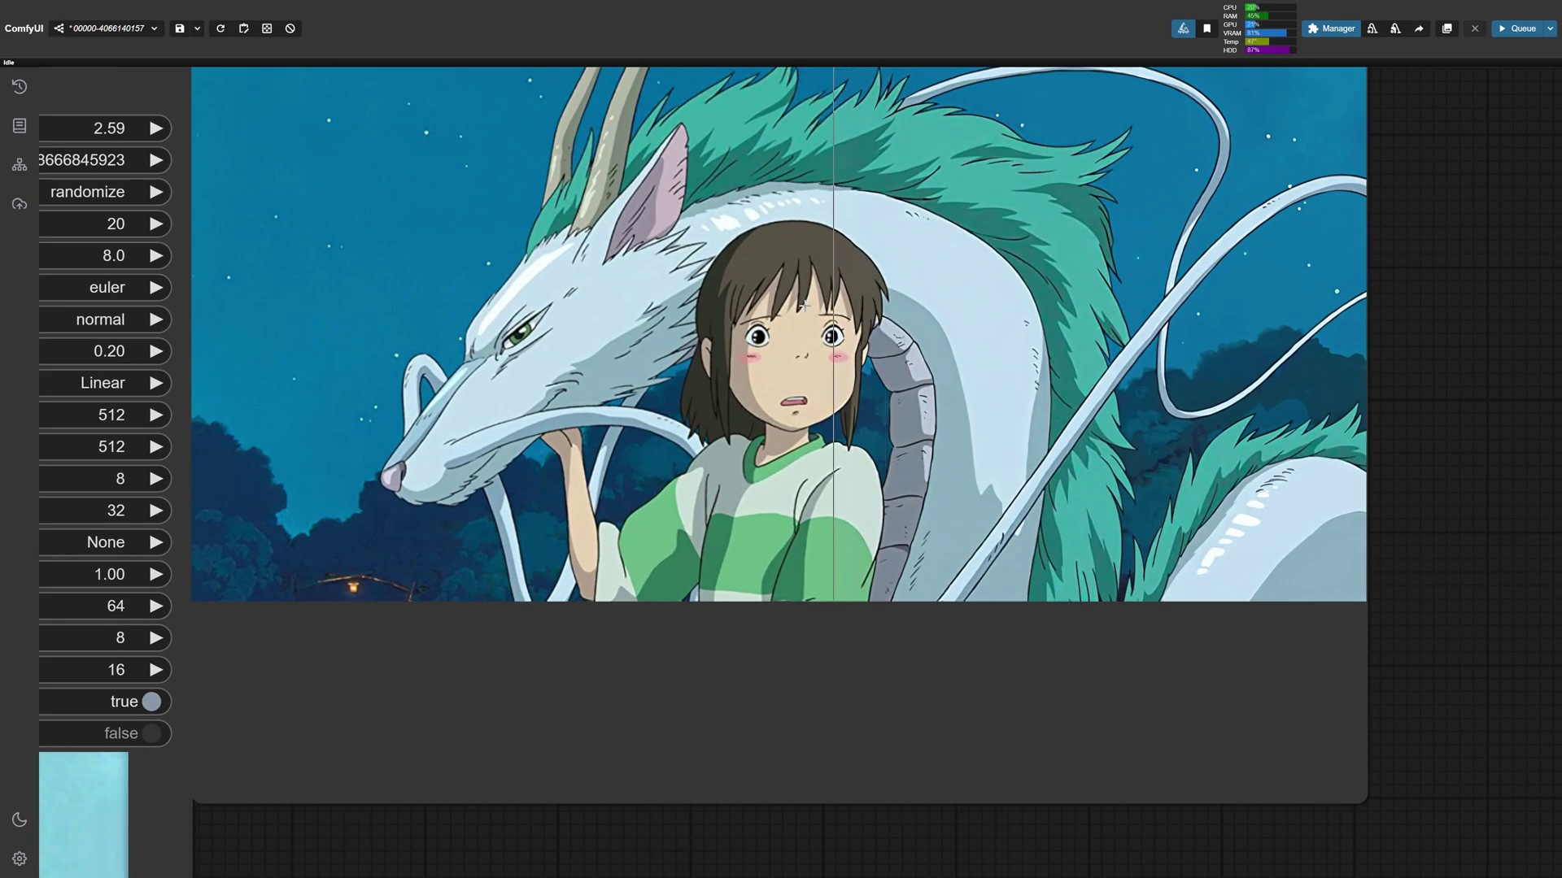
- Compare the original and upscaled images in Image Comparer around the girl's face, hair and collar and the dragon's eye
{"action": "left_click_drag", "start_coordinate": [817, 309], "coordinate": [850, 553]}
{"action": "scroll", "coordinate": [846, 553], "scroll_direction": "up", "scroll_amount": 4}
{"action": "scroll", "coordinate": [802, 547], "scroll_direction": "up", "scroll_amount": 3}
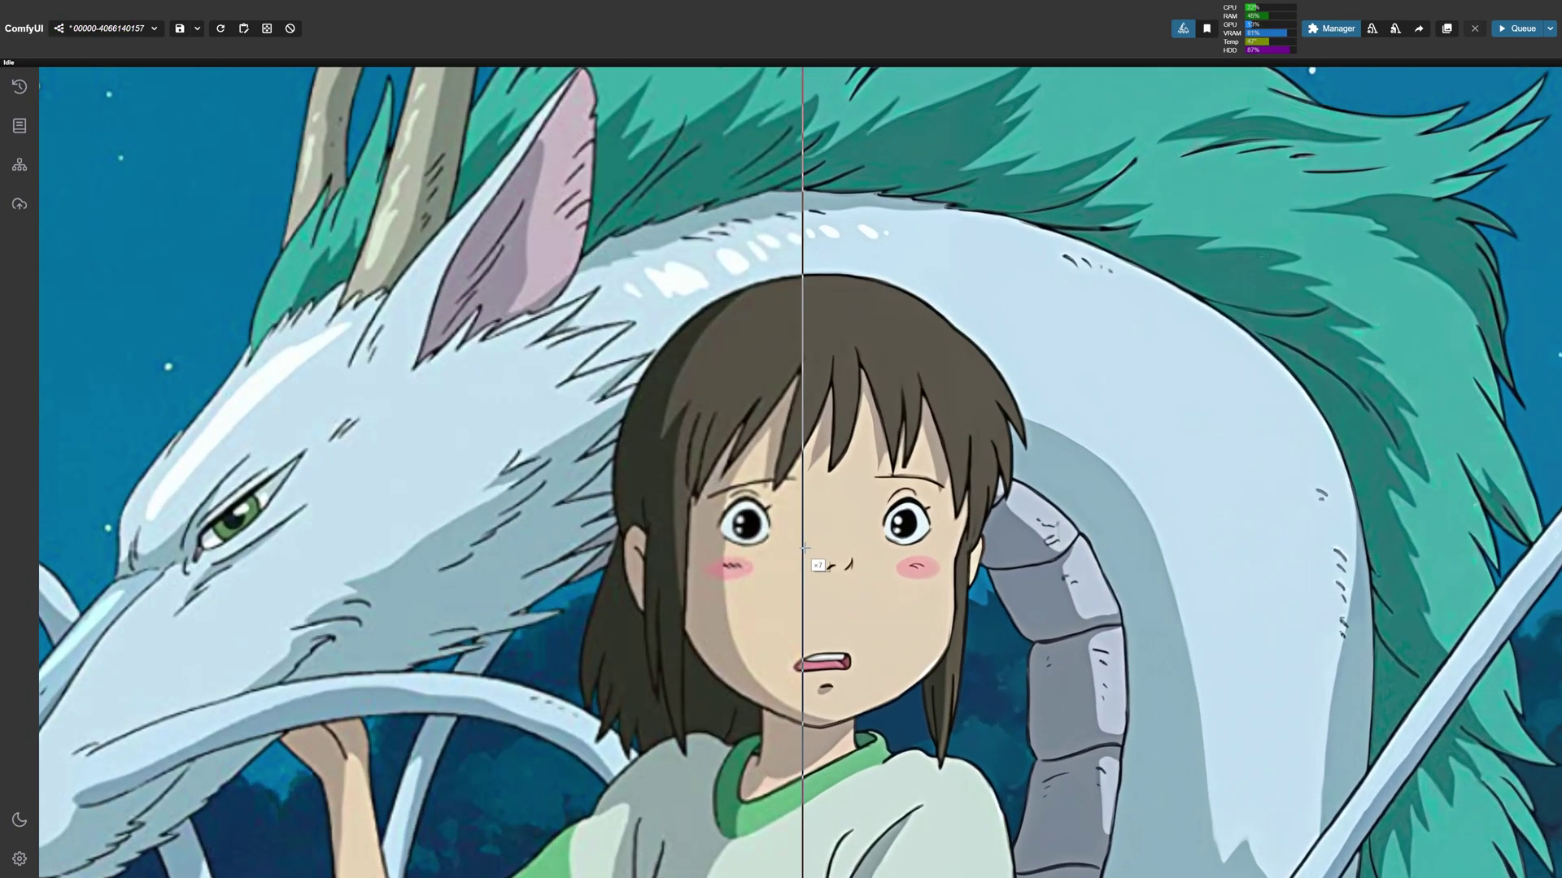
{"action": "scroll", "coordinate": [804, 548], "scroll_direction": "up", "scroll_amount": 8}
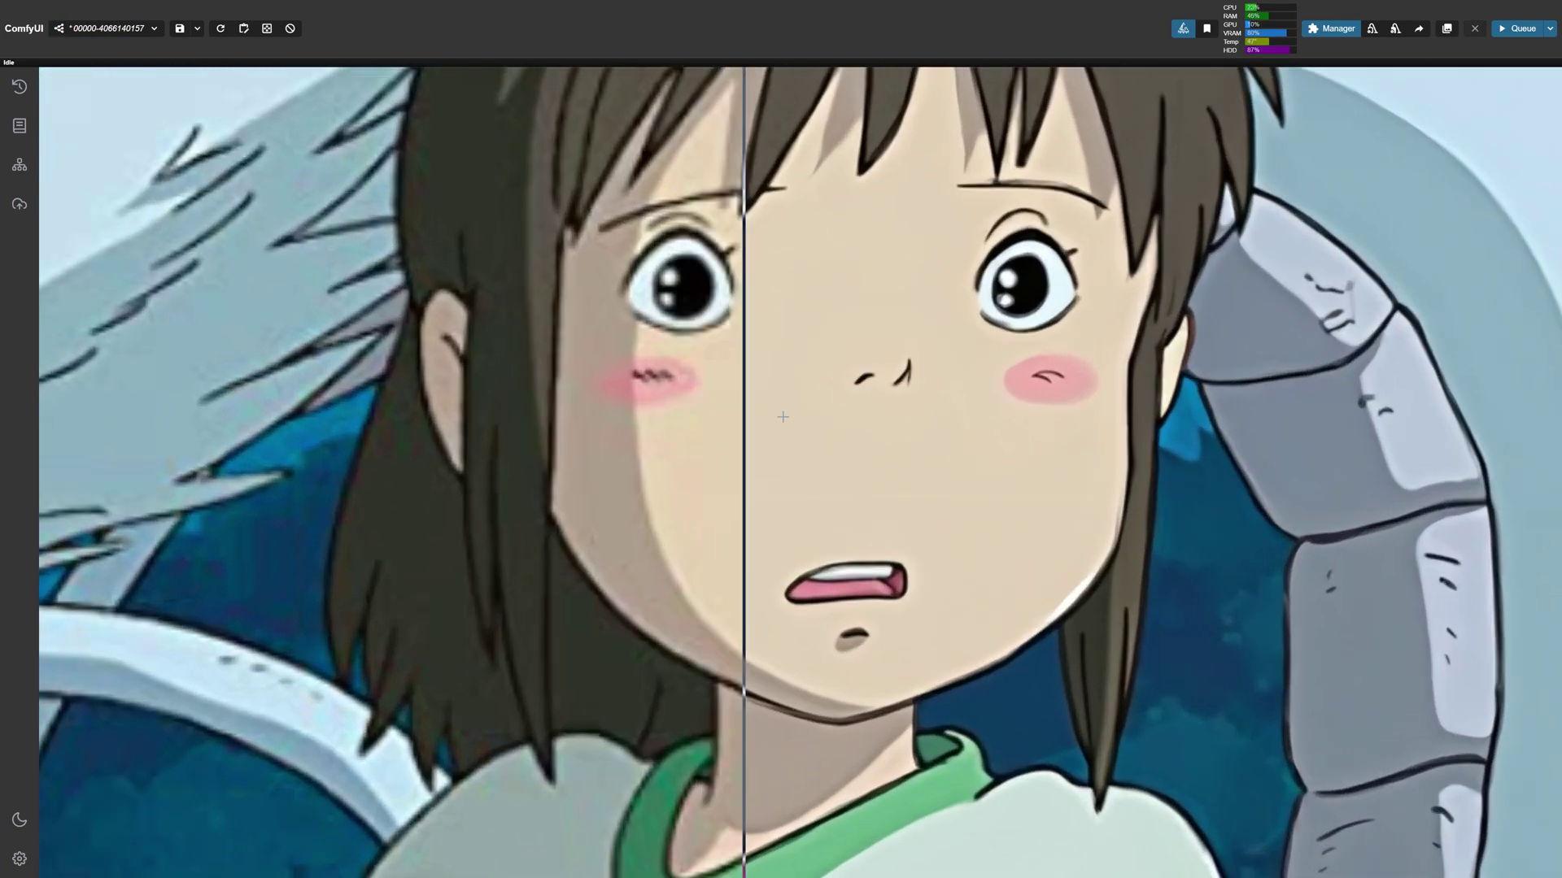
{"action": "left_click_drag", "start_coordinate": [1025, 418], "coordinate": [978, 569]}
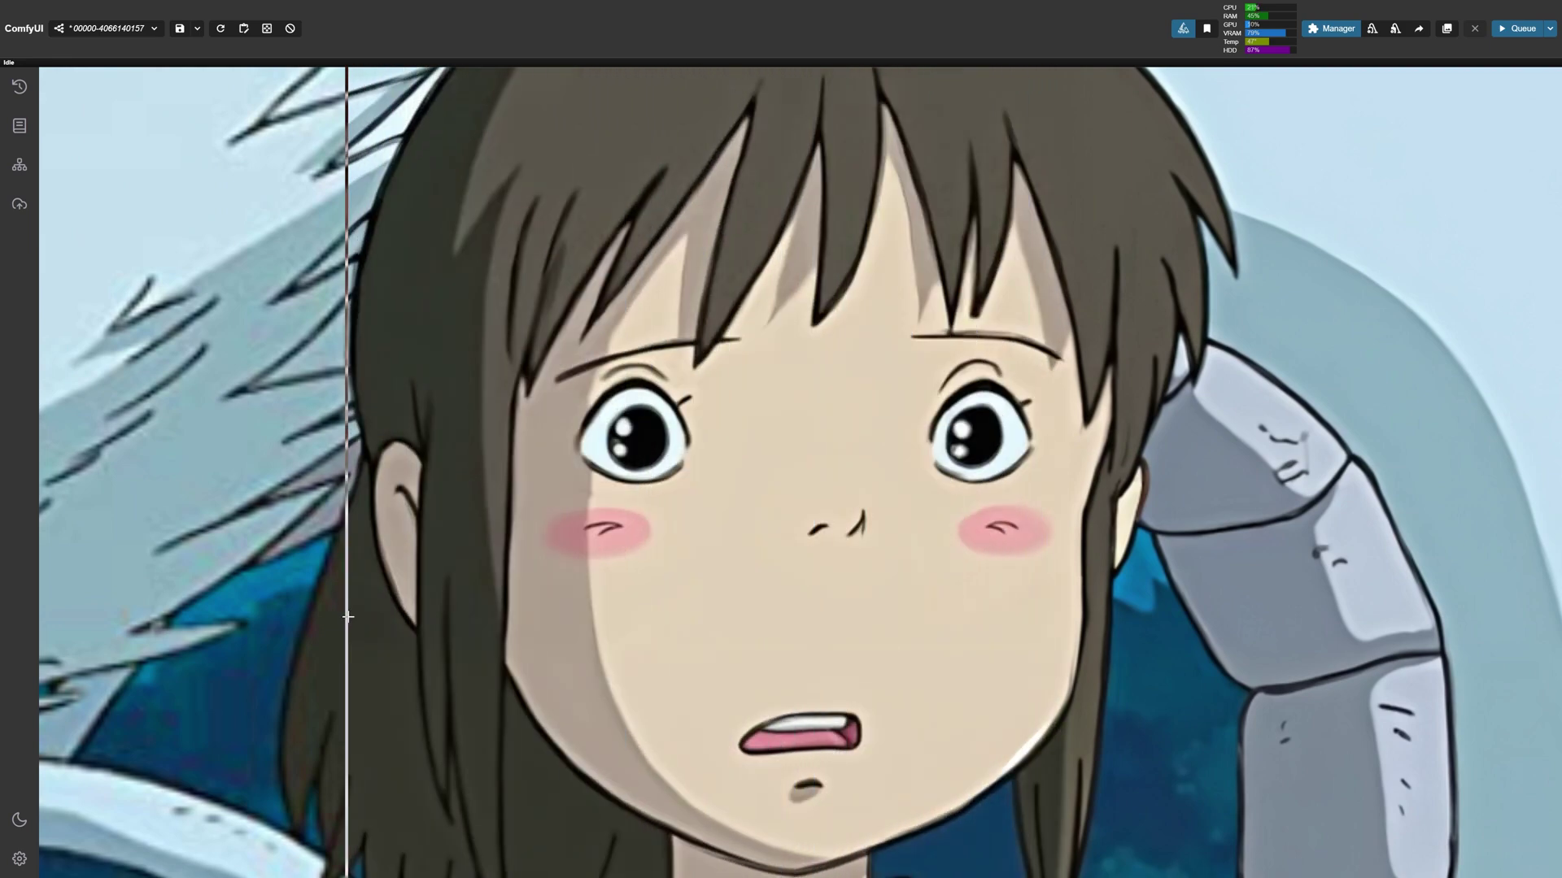
{"action": "left_click_drag", "start_coordinate": [603, 628], "coordinate": [495, 318]}
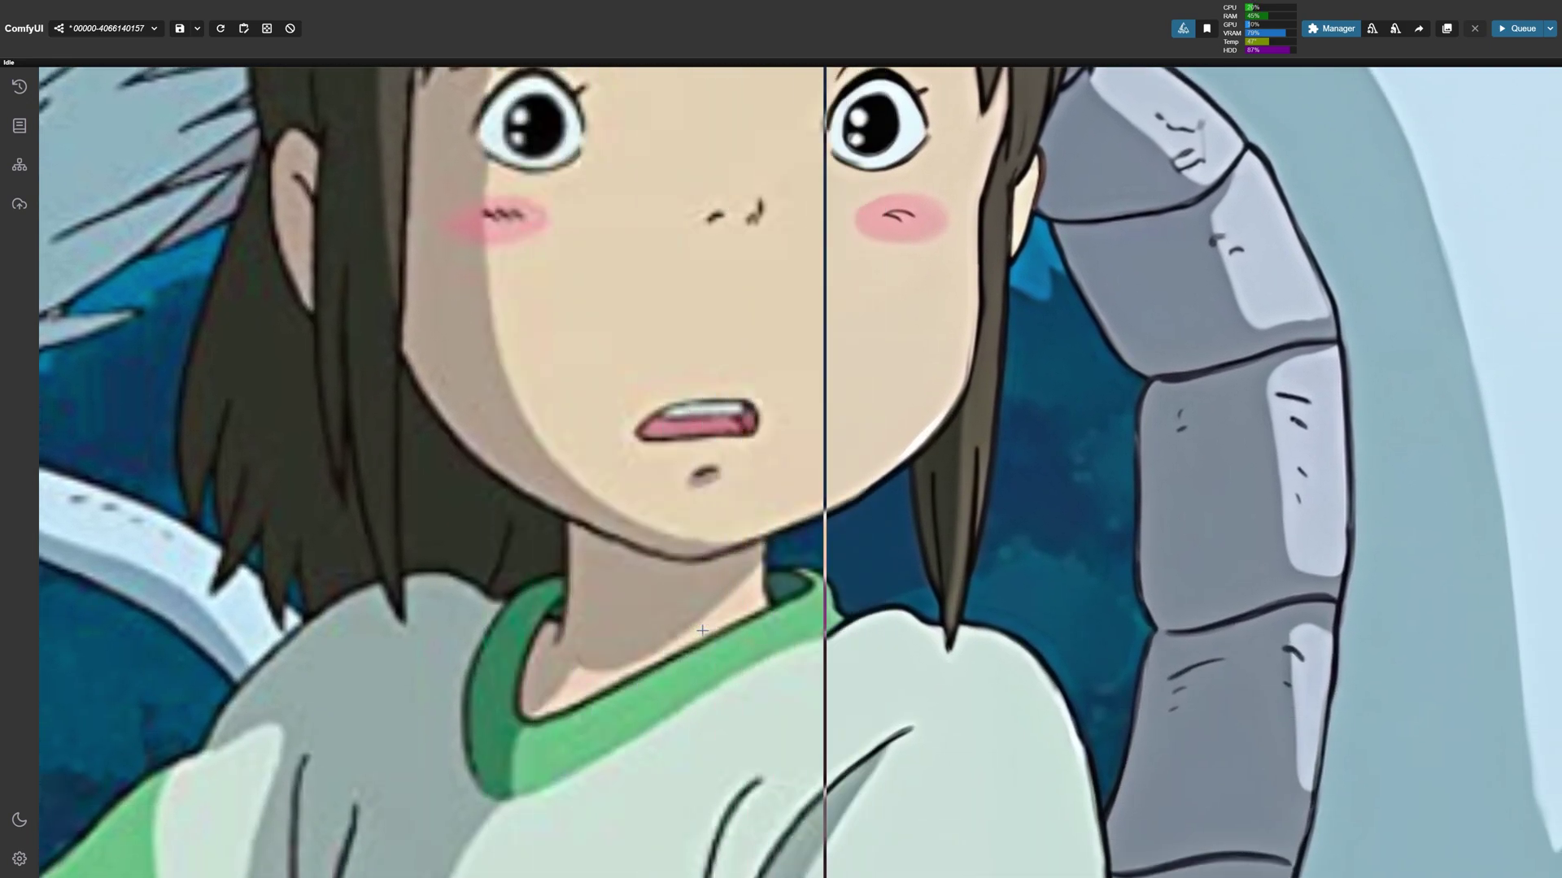
{"action": "scroll", "coordinate": [702, 630], "scroll_direction": "up", "scroll_amount": 4}
{"action": "scroll", "coordinate": [831, 636], "scroll_direction": "left", "scroll_amount": 4}
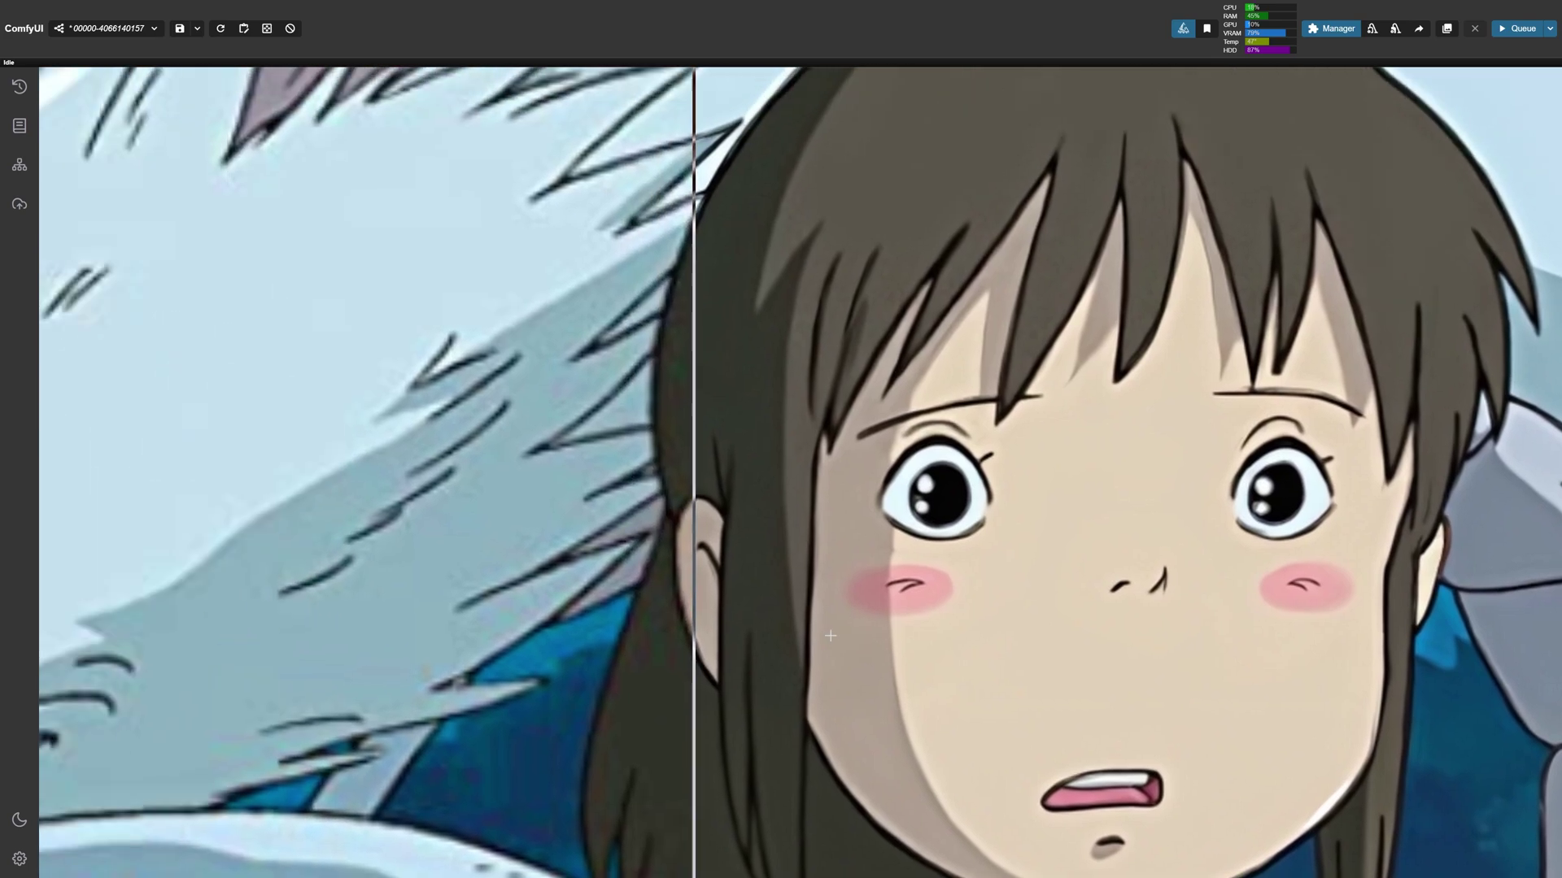
{"action": "scroll", "coordinate": [830, 635], "scroll_direction": "left", "scroll_amount": 10}
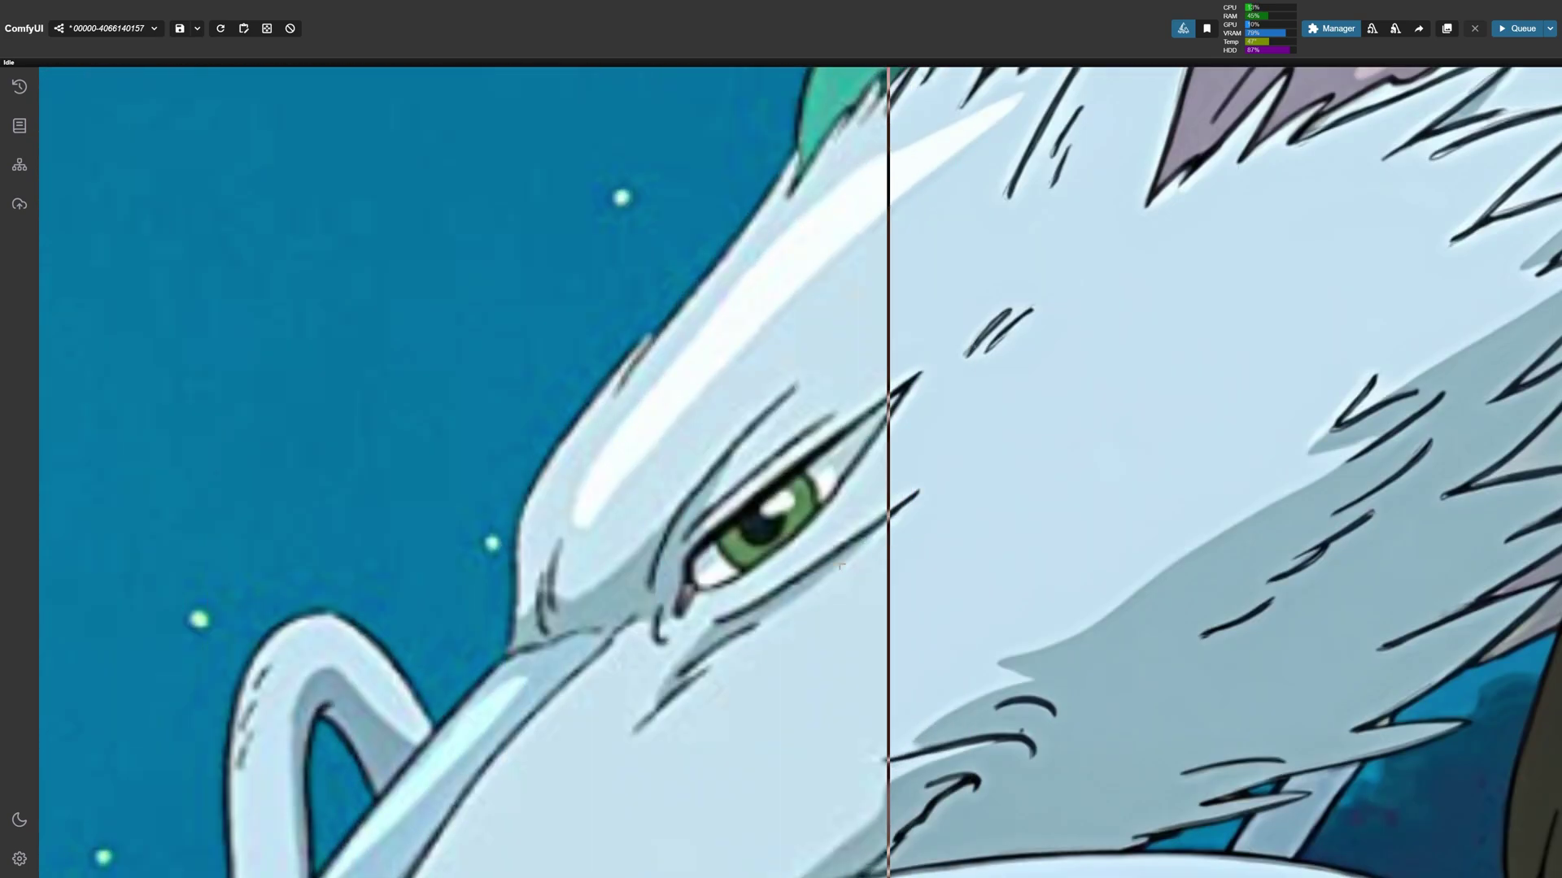
- Compare both images around the dragon's snout, the girl's arm and the dark background, then review the Ultimate SD Upscale settings
{"action": "scroll", "coordinate": [204, 586], "scroll_direction": "down", "scroll_amount": 5}
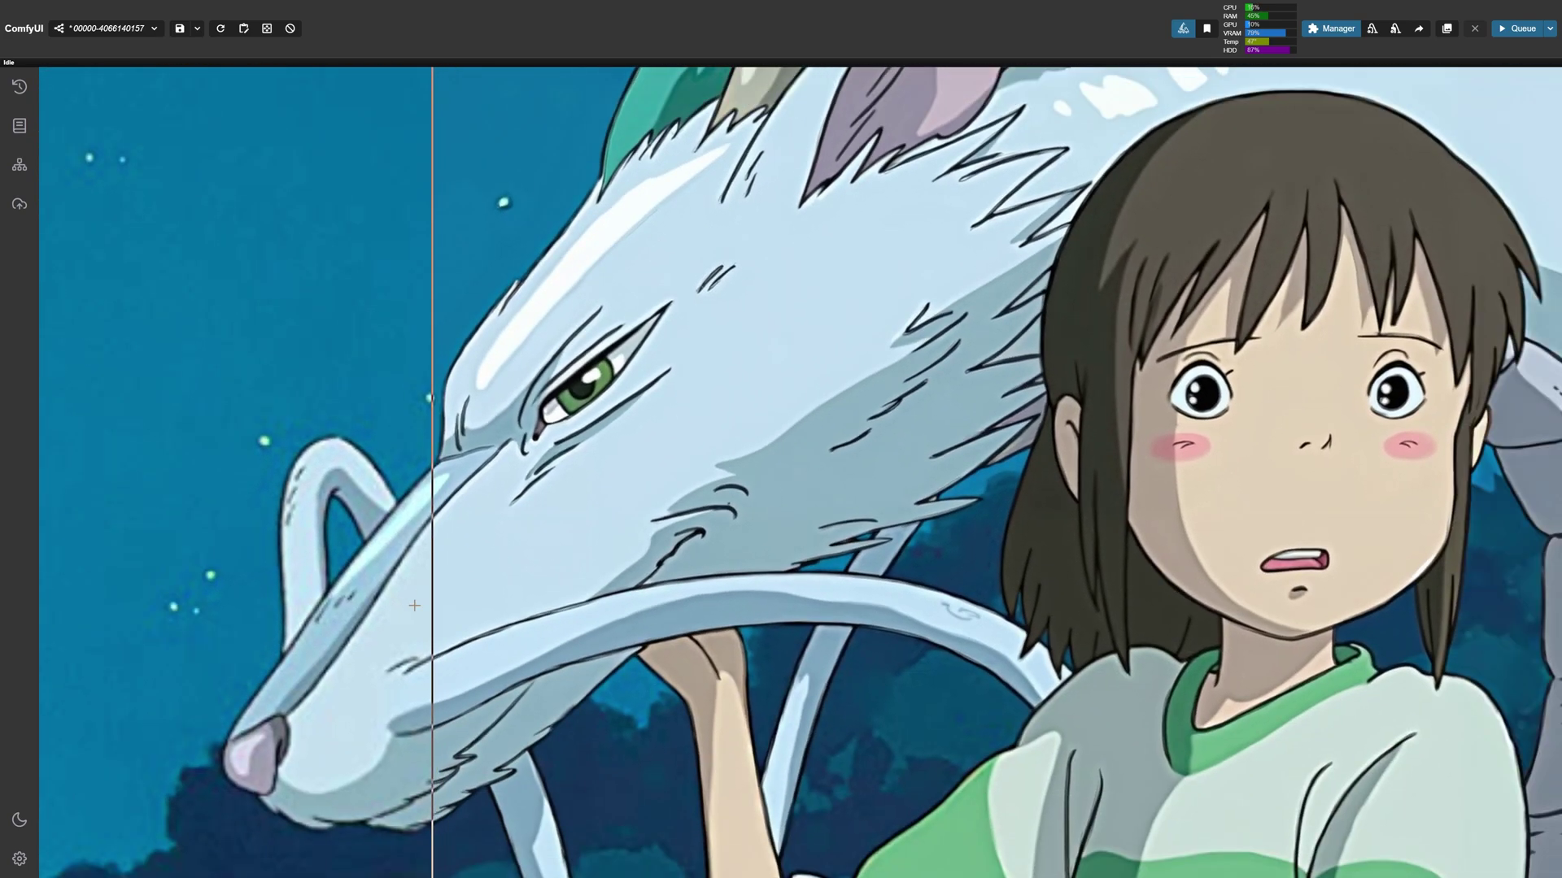
{"action": "scroll", "coordinate": [414, 605], "scroll_direction": "down", "scroll_amount": 3}
{"action": "scroll", "coordinate": [398, 634], "scroll_direction": "up", "scroll_amount": 10}
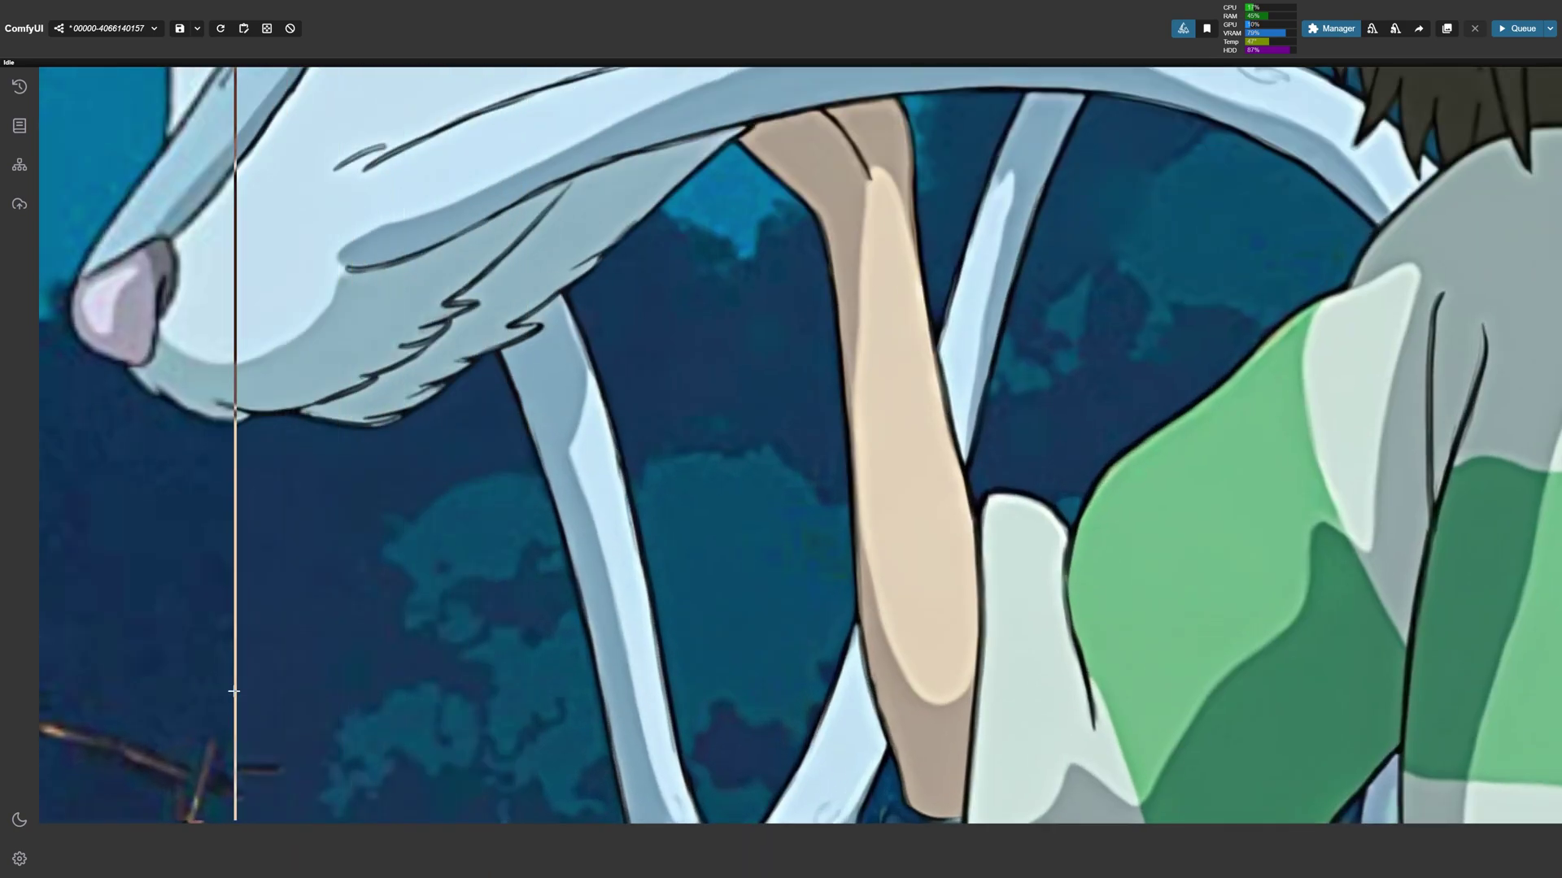
{"action": "left_click_drag", "start_coordinate": [234, 692], "coordinate": [583, 503]}
{"action": "left_click_drag", "start_coordinate": [1383, 325], "coordinate": [987, 566]}
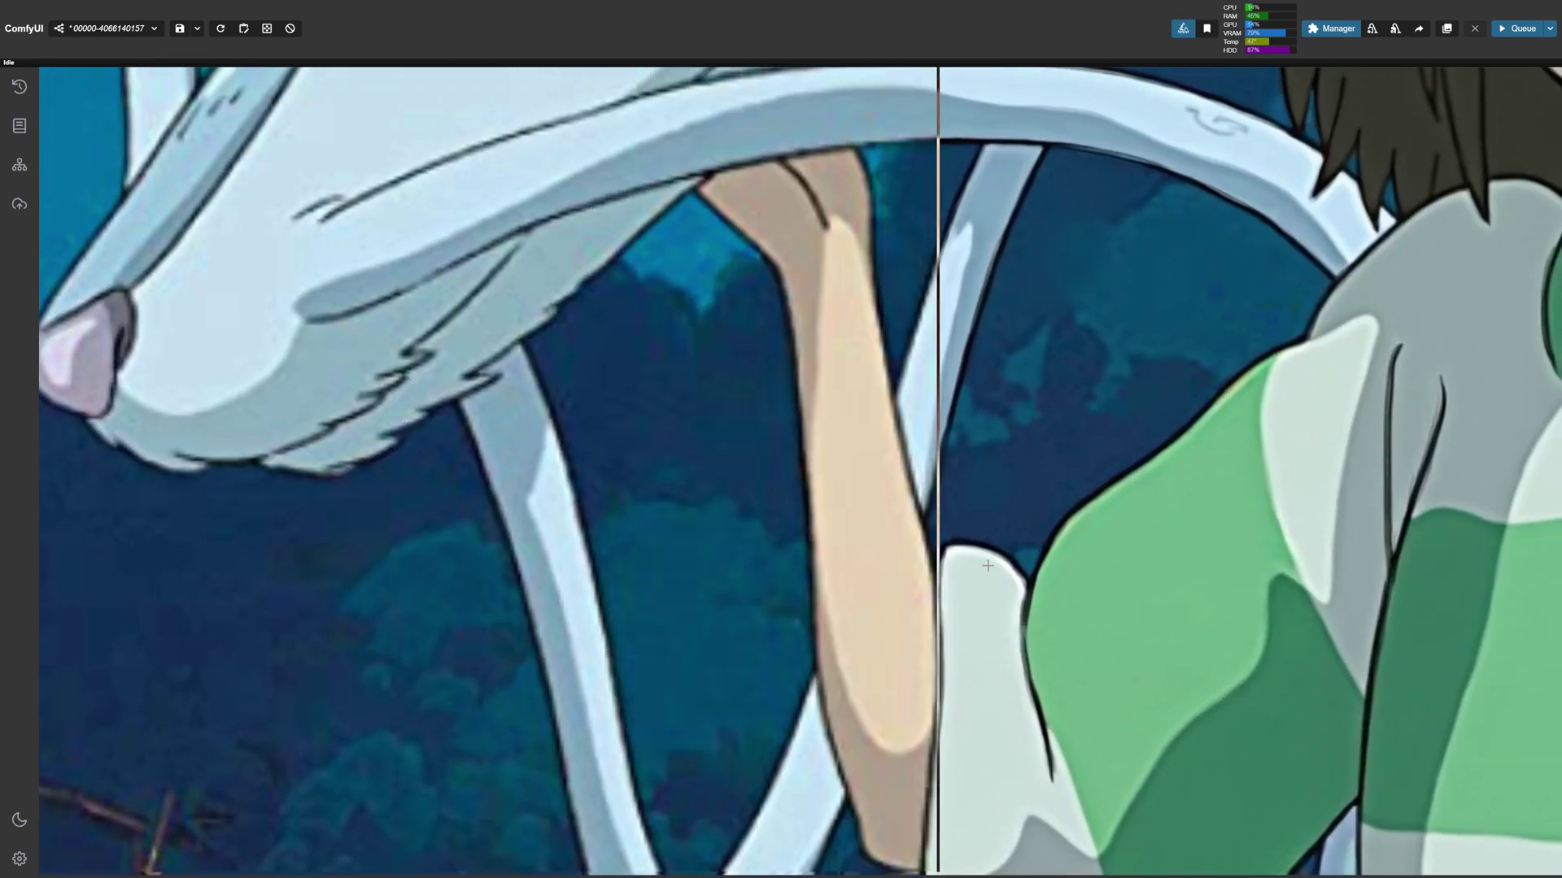
{"action": "scroll", "coordinate": [641, 548], "scroll_direction": "down", "scroll_amount": 5}
{"action": "scroll", "coordinate": [642, 547], "scroll_direction": "left", "scroll_amount": 10}
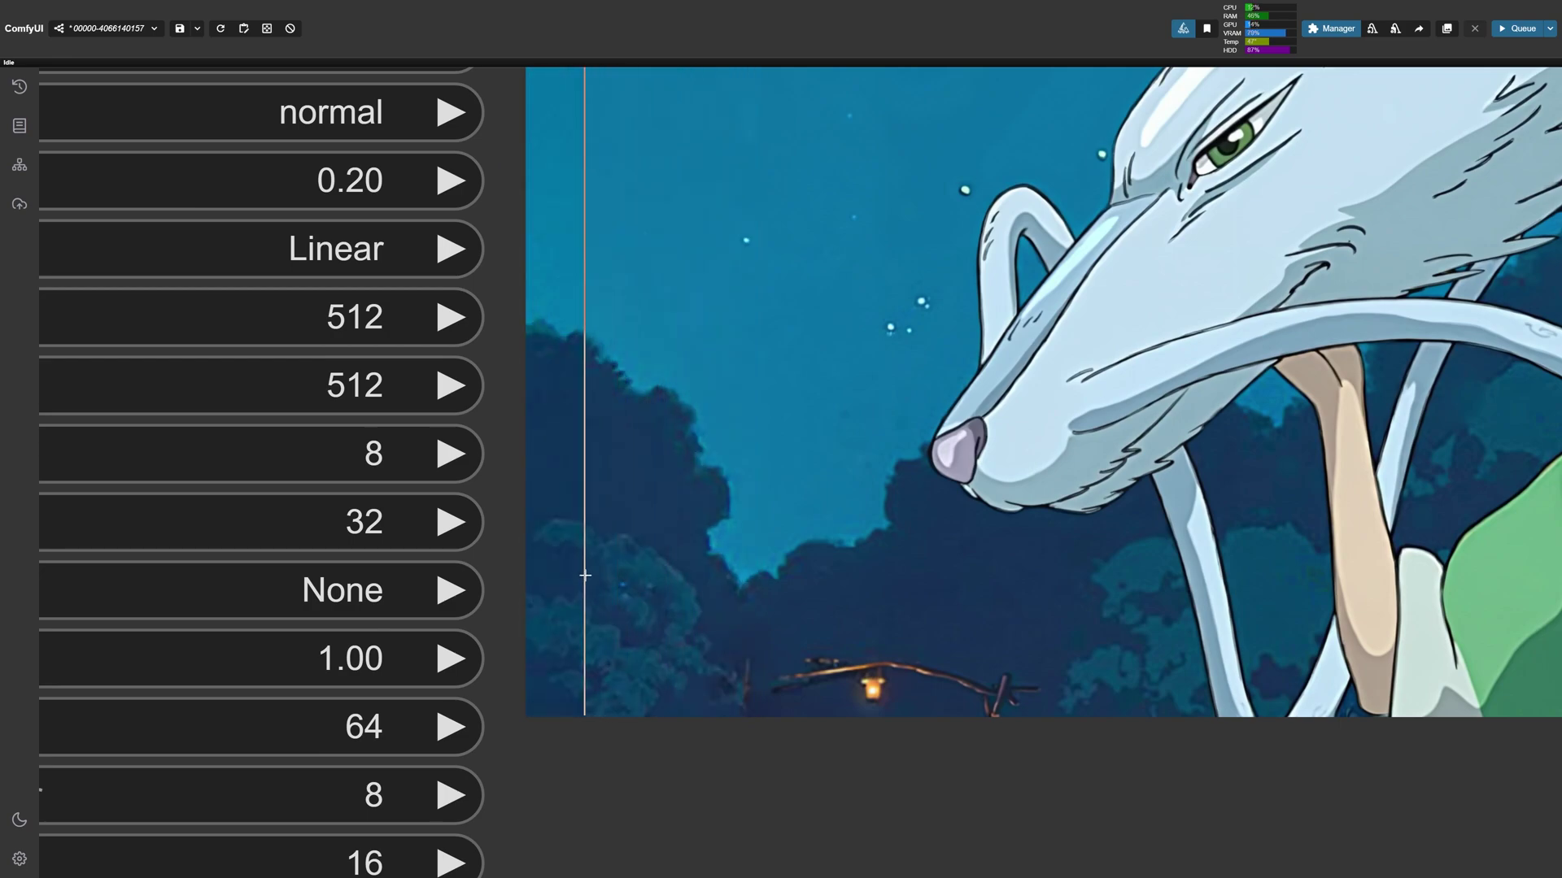
{"action": "scroll", "coordinate": [585, 576], "scroll_direction": "down", "scroll_amount": 5}
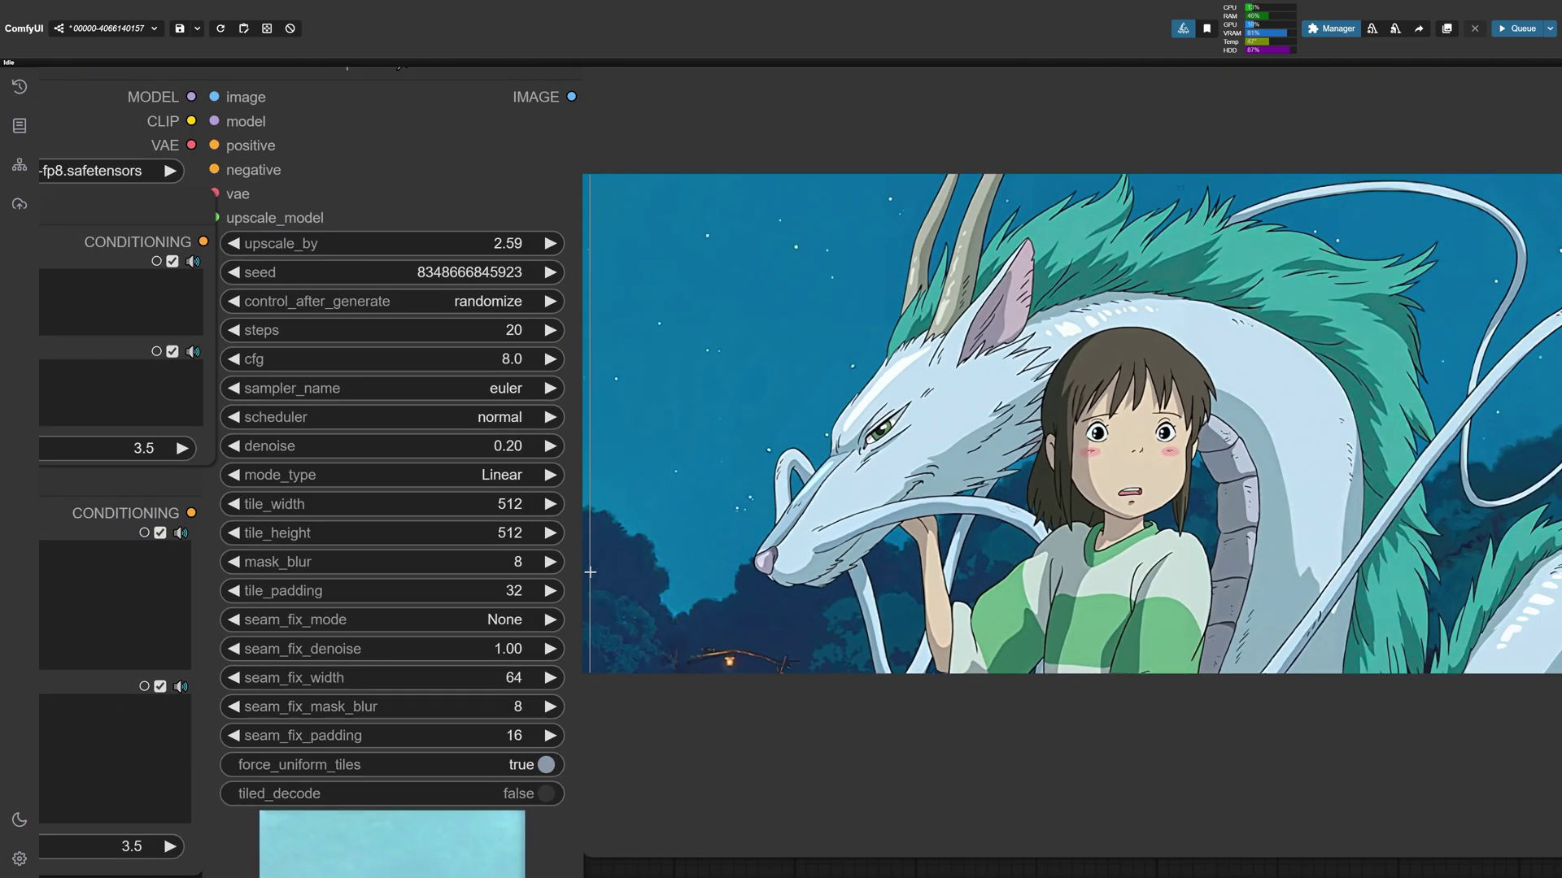
{"action": "scroll", "coordinate": [589, 572], "scroll_direction": "down", "scroll_amount": 3}
{"action": "scroll", "coordinate": [960, 515], "scroll_direction": "up", "scroll_amount": 5}
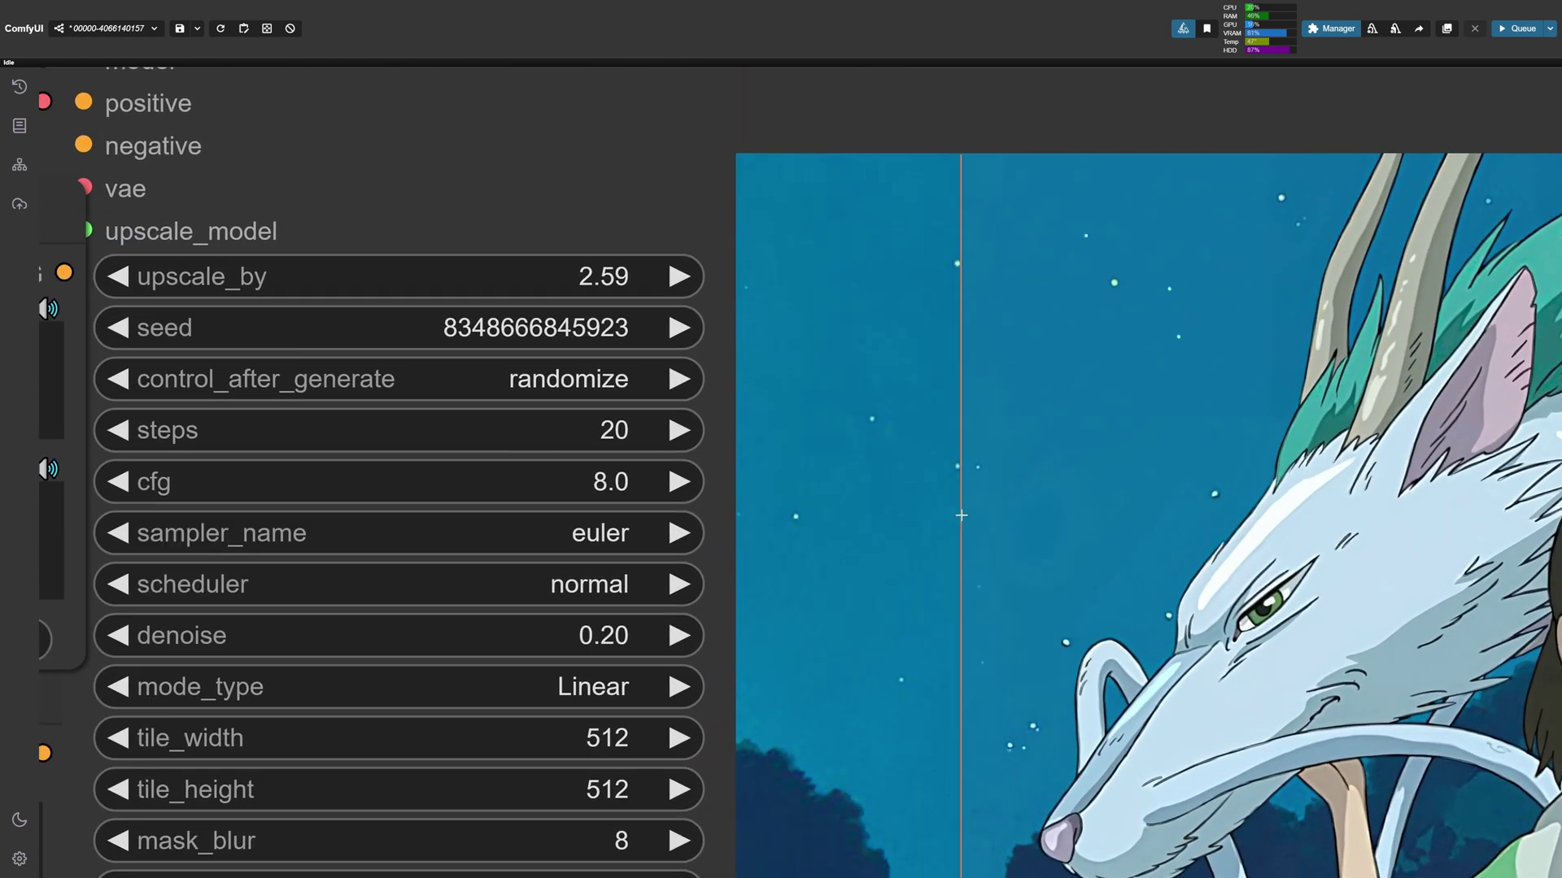
{"action": "left_click_drag", "start_coordinate": [960, 515], "coordinate": [1000, 531]}
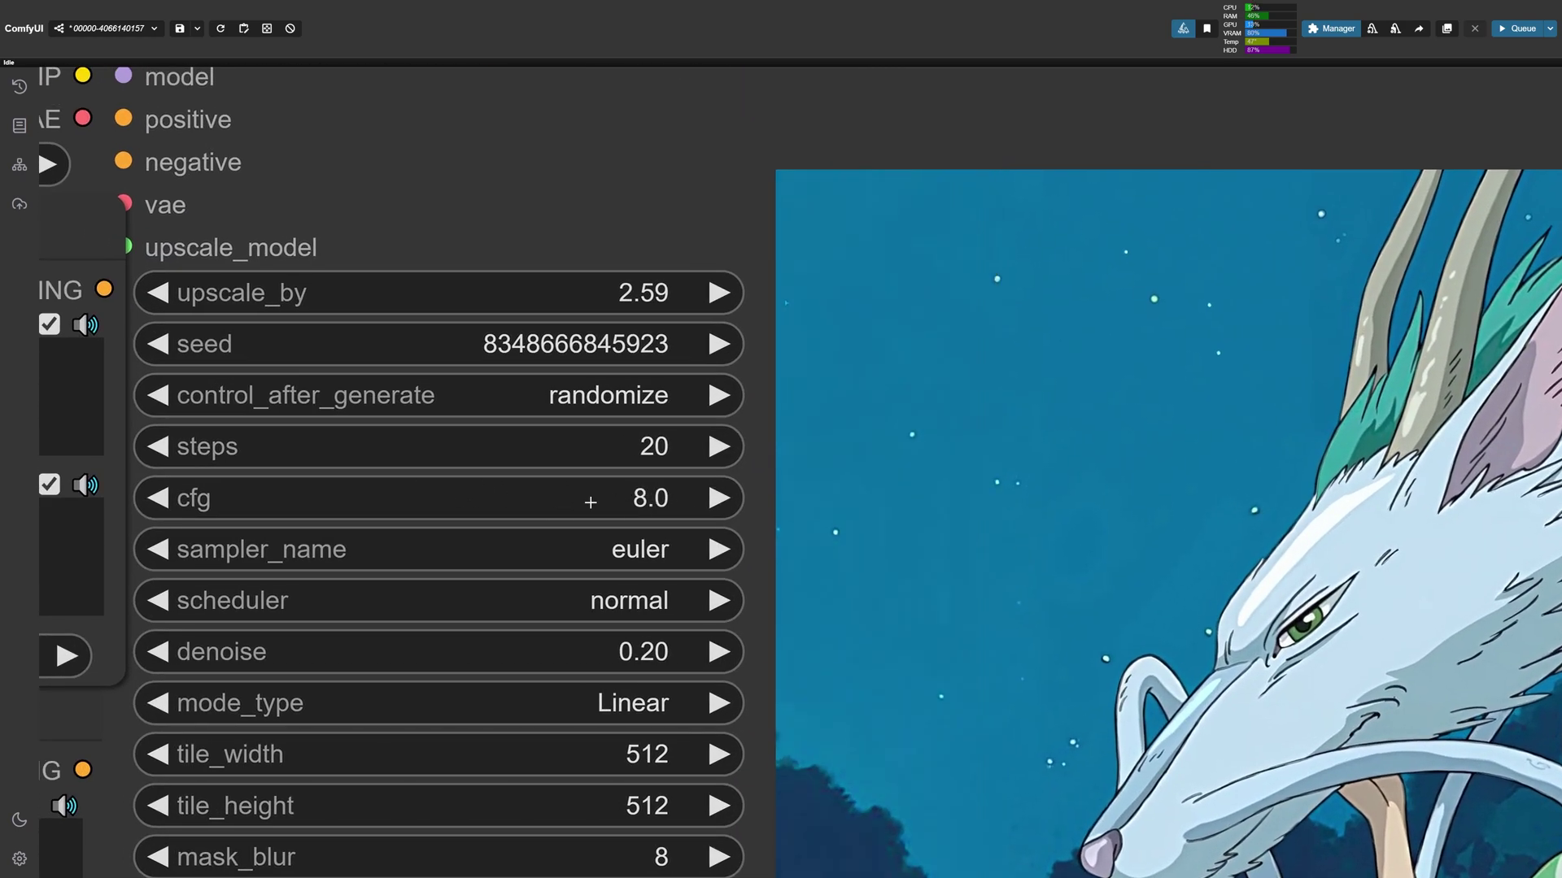
- In Ultimate SD Upscale, set cfg to 1.0 and upscale_by to 2.00
{"action": "left_click", "coordinate": [640, 499]}
{"action": "type", "text": "4"}
{"action": "key", "text": "Return"}
{"action": "left_click", "coordinate": [634, 294]}
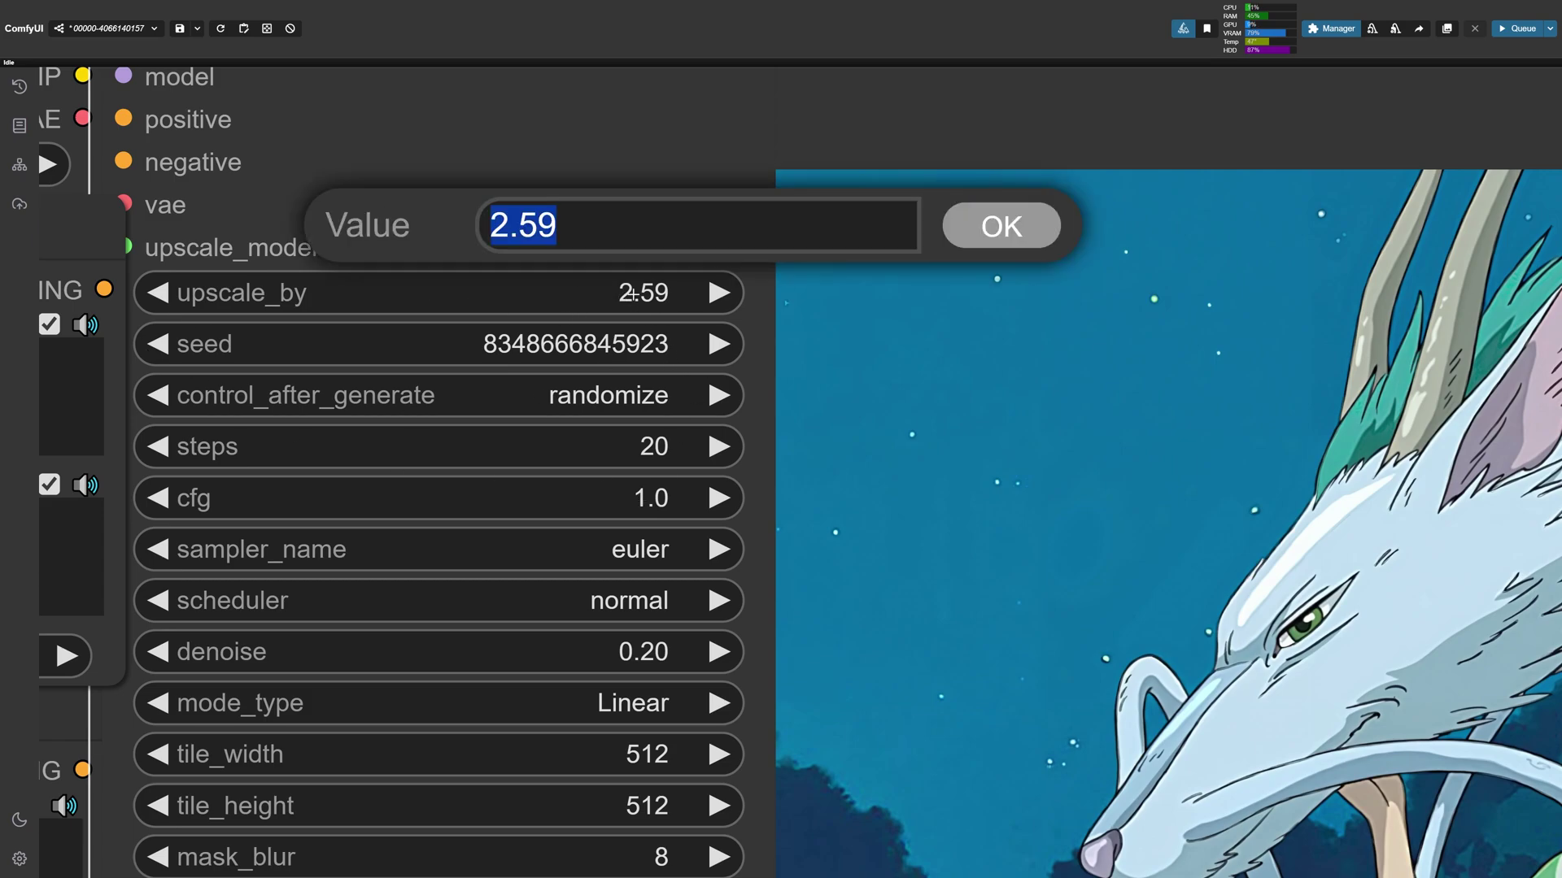
{"action": "type", "text": "2"}
{"action": "key", "text": "Return"}
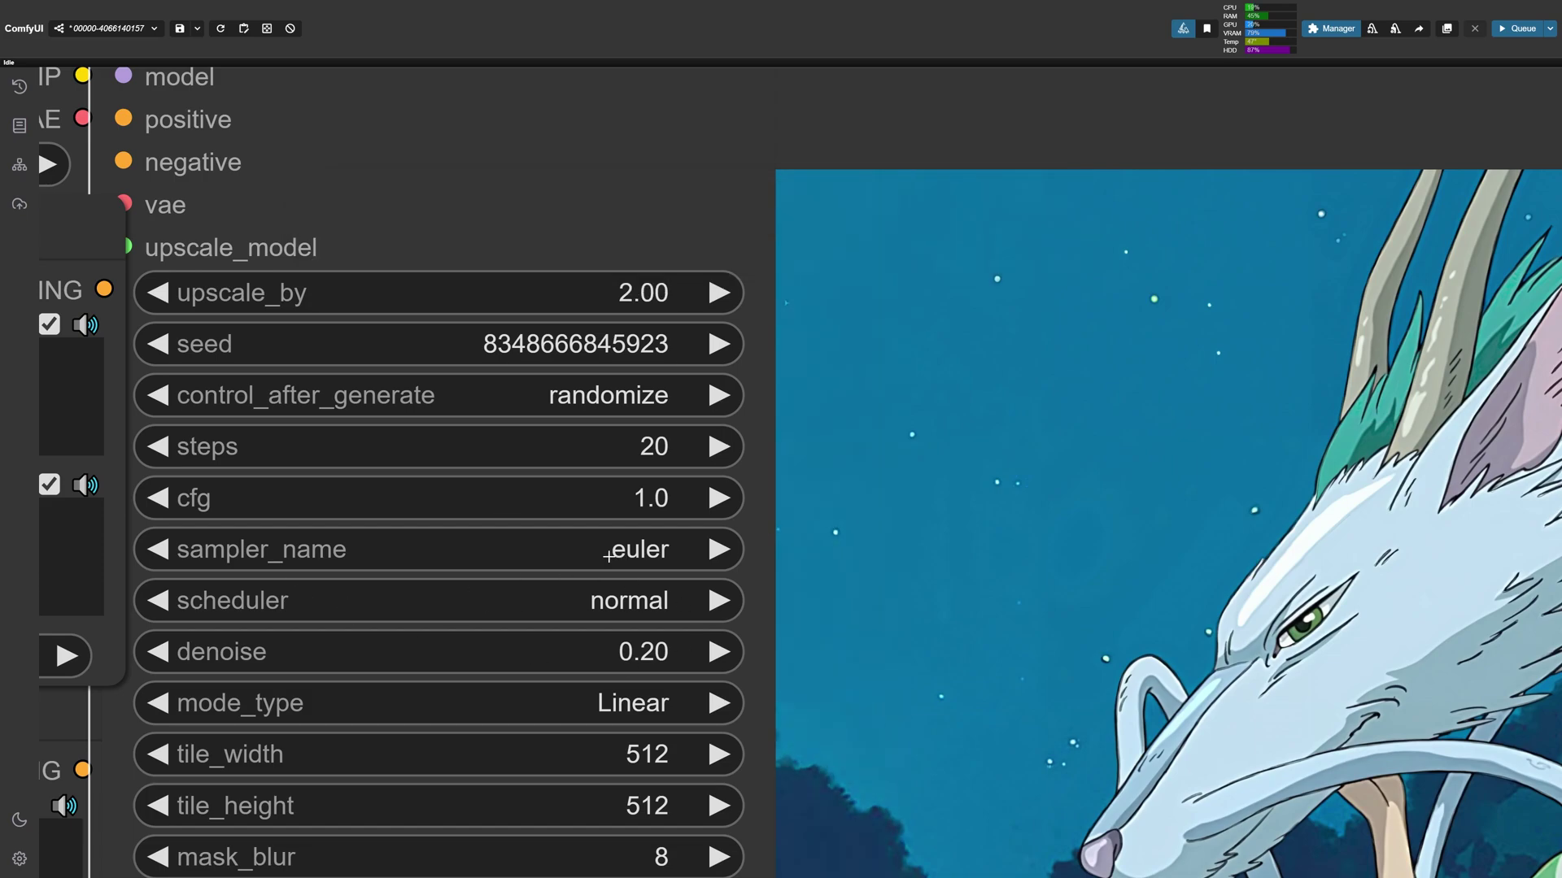
- Set the Ultimate SD Upscale scheduler to simple and choose 4x-UltraSharp.pth in Load Upscale Model
{"action": "left_click", "coordinate": [624, 586]}
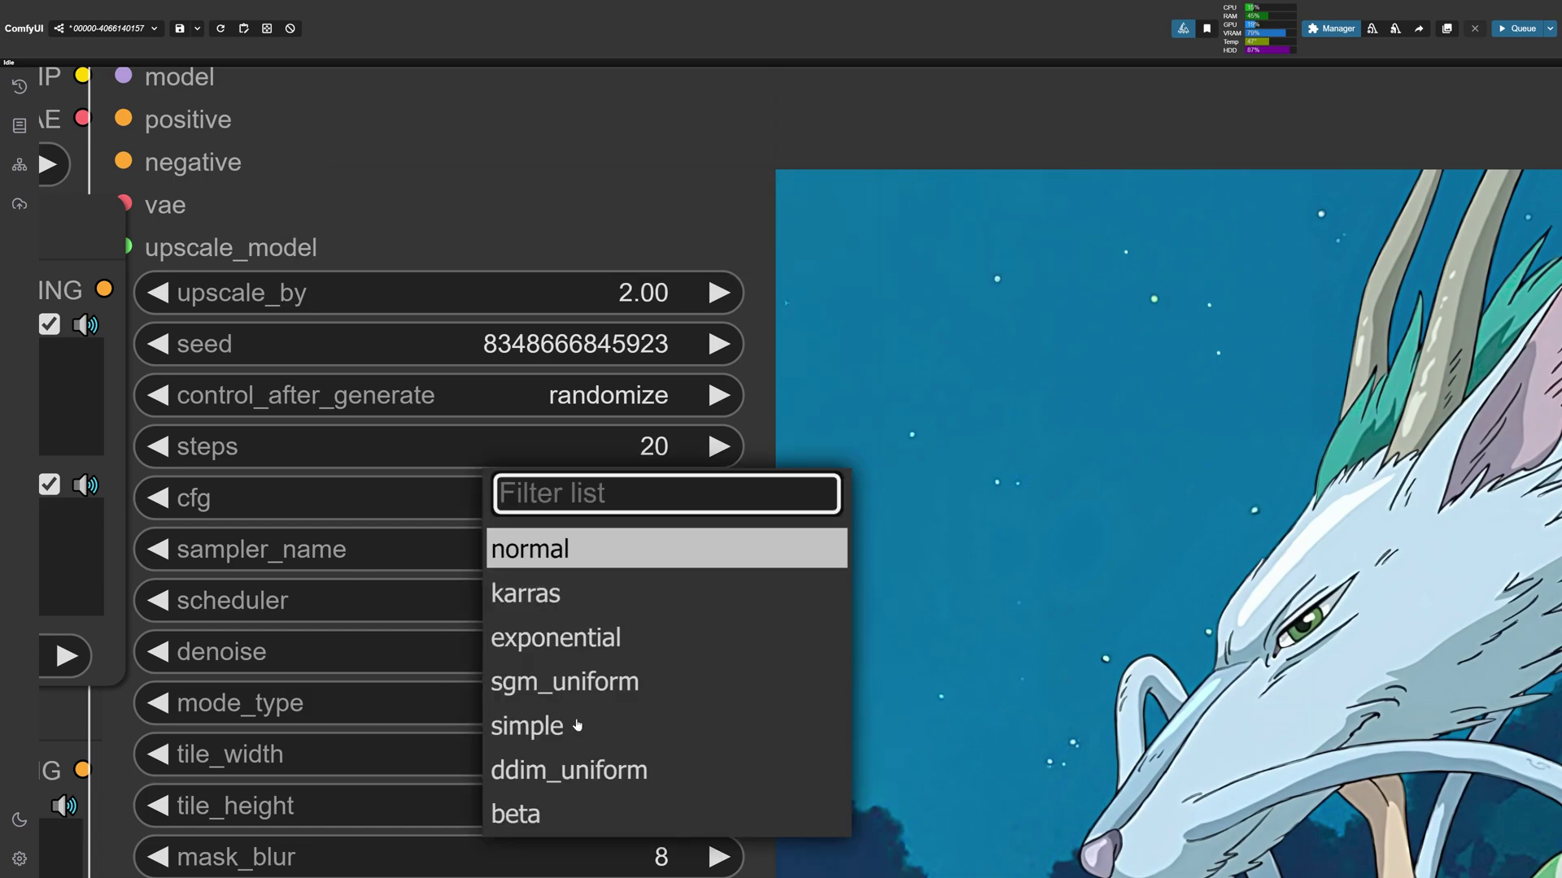
{"action": "left_click", "coordinate": [542, 723]}
{"action": "scroll", "coordinate": [521, 764], "scroll_direction": "down", "scroll_amount": 3}
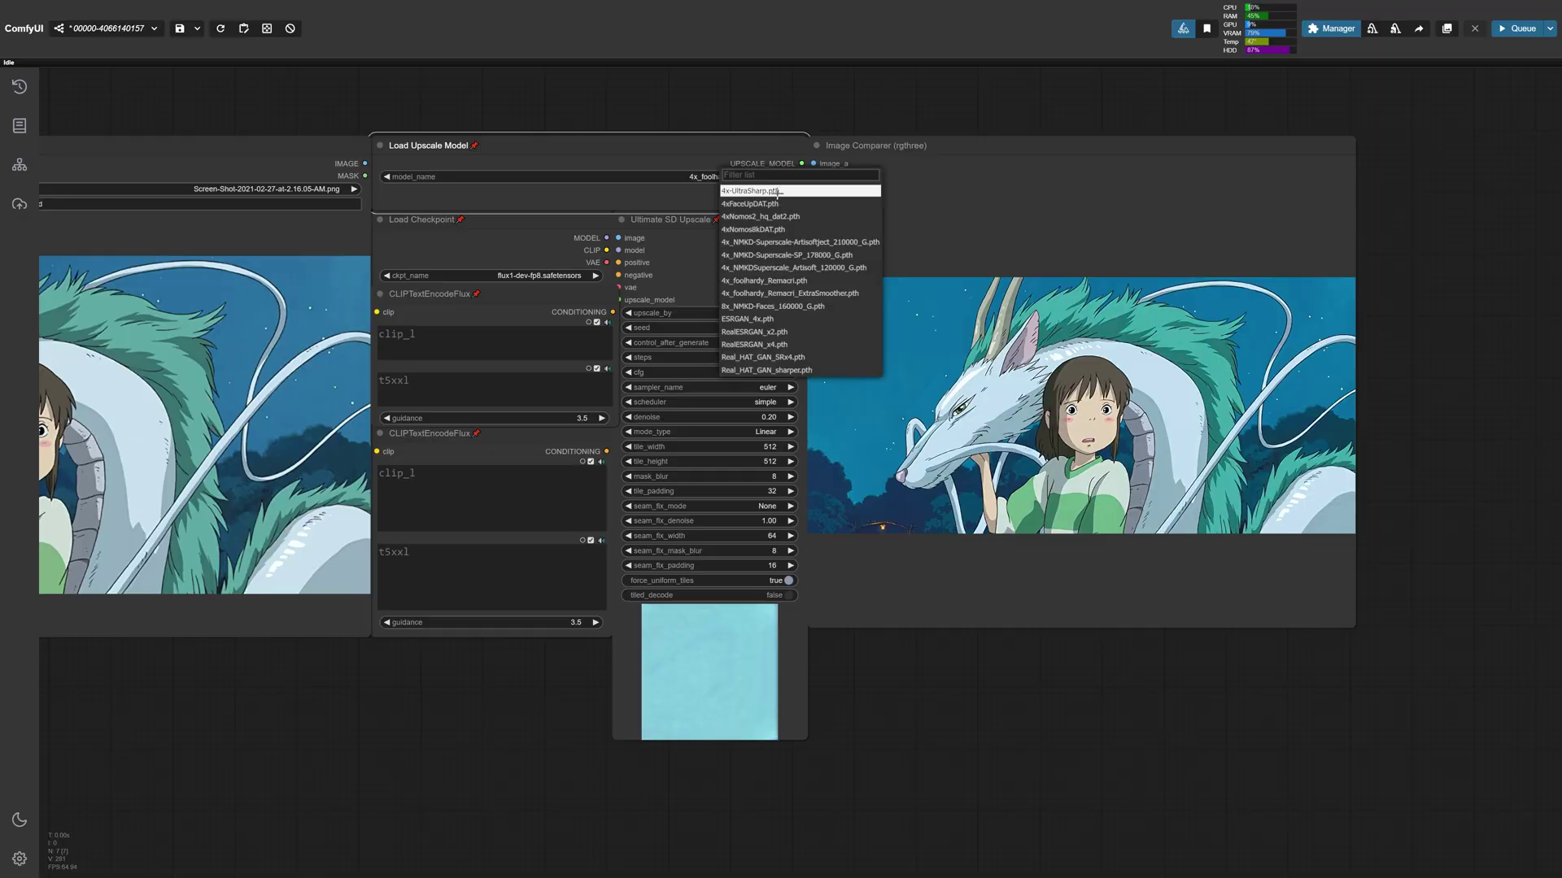
{"action": "left_click", "coordinate": [720, 158]}
{"action": "scroll", "coordinate": [1095, 411], "scroll_direction": "up", "scroll_amount": 4}
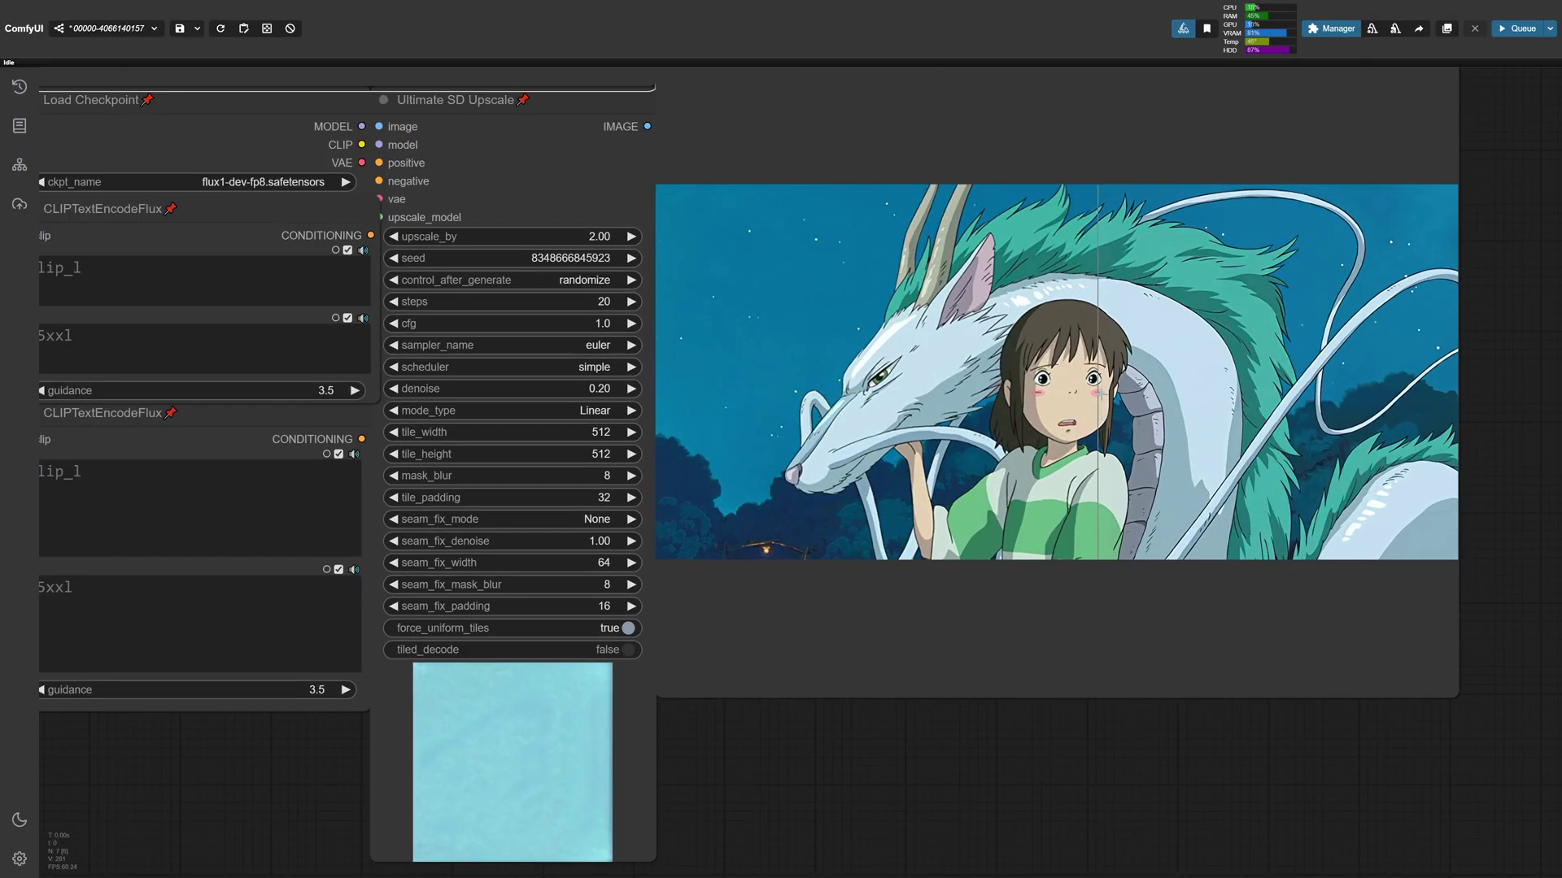
{"action": "scroll", "coordinate": [988, 449], "scroll_direction": "down", "scroll_amount": 4}
{"action": "left_click_drag", "start_coordinate": [980, 451], "coordinate": [1065, 473]}
{"action": "scroll", "coordinate": [1065, 488], "scroll_direction": "down", "scroll_amount": 2}
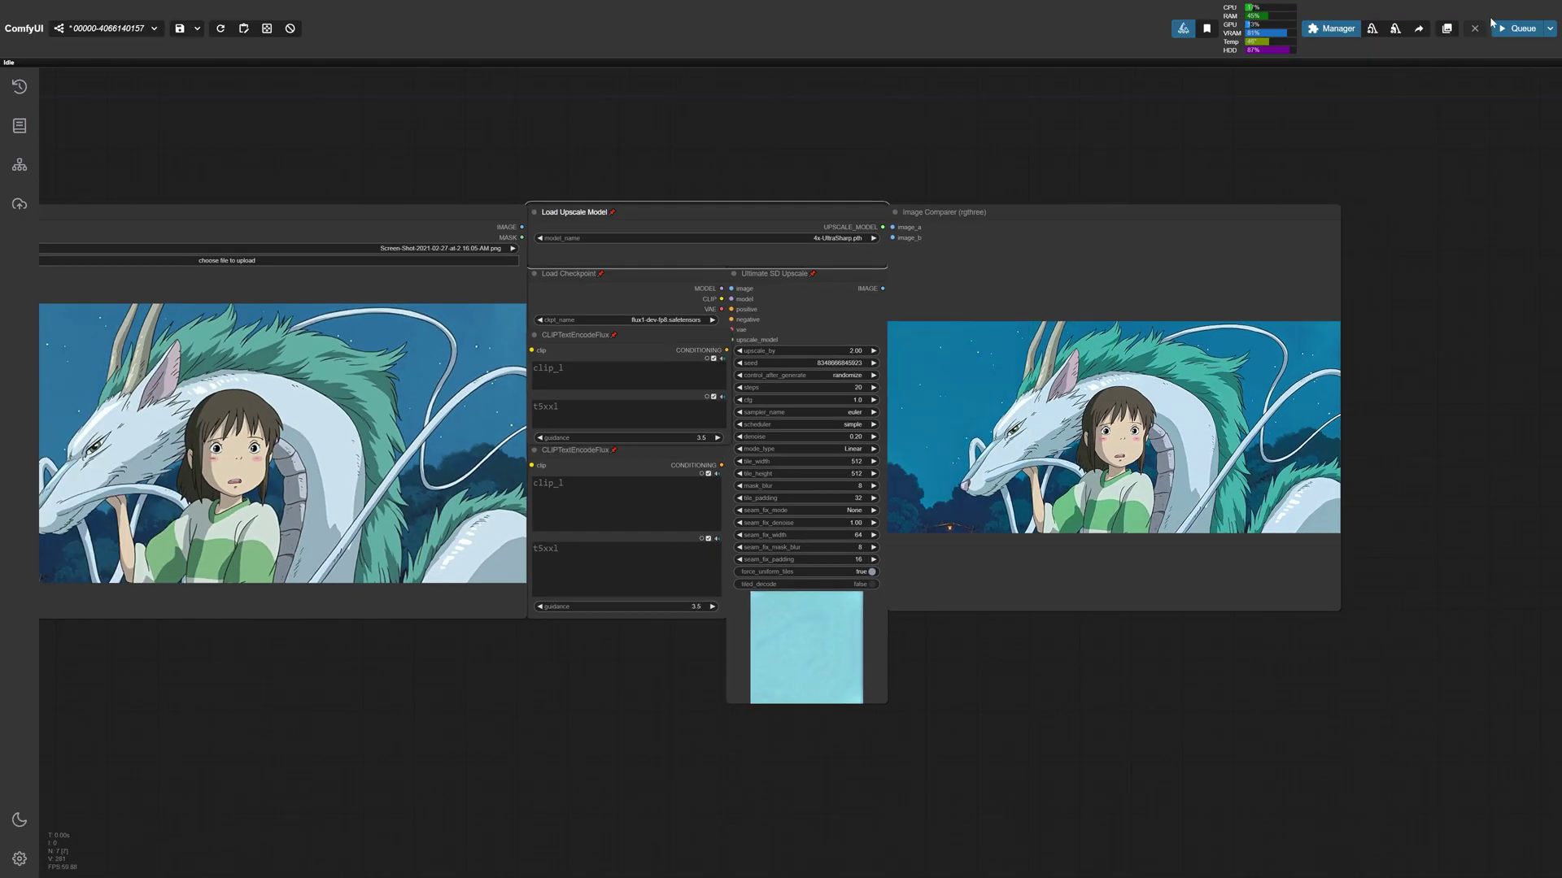
- Compare the original and upscaled images in Image Comparer around the dragon's green mane, the pale whiskers and the girl
{"action": "scroll", "coordinate": [1171, 448], "scroll_direction": "up", "scroll_amount": 10}
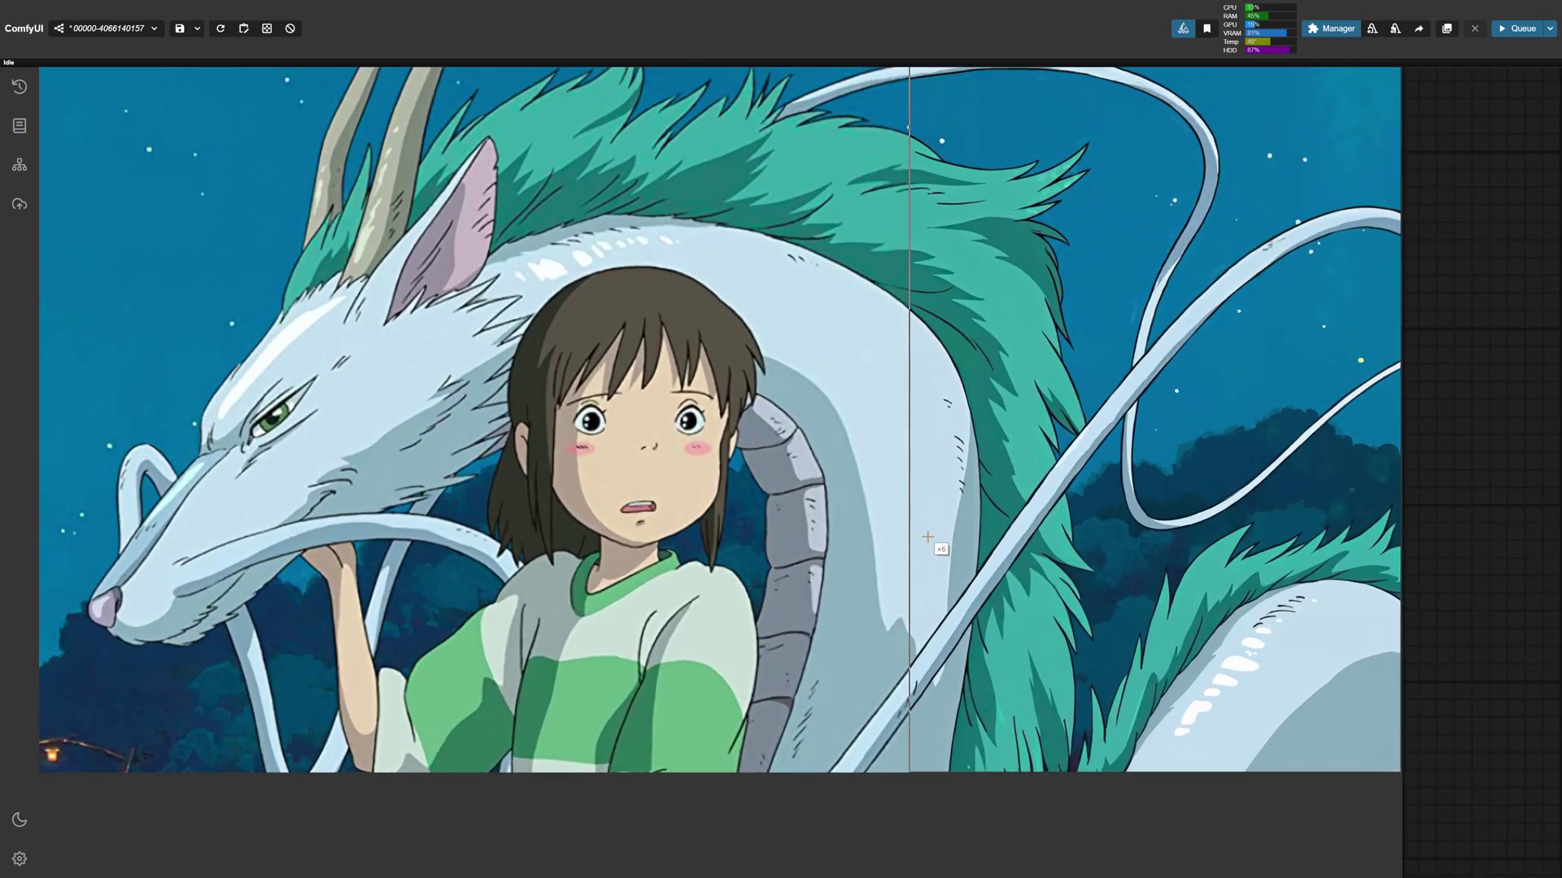
{"action": "scroll", "coordinate": [927, 537], "scroll_direction": "up", "scroll_amount": 8}
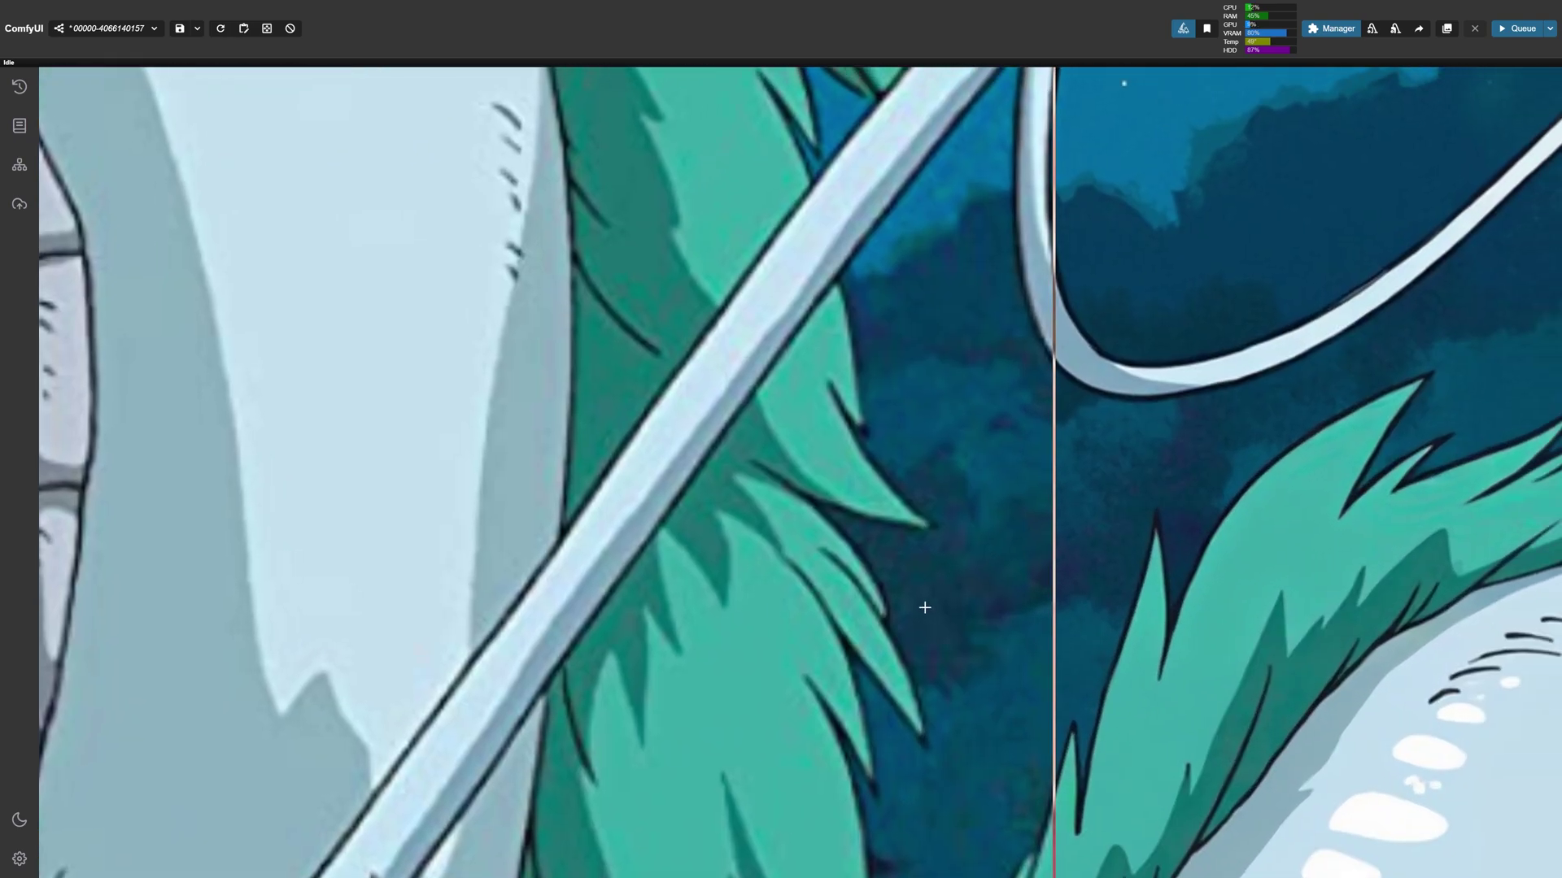
{"action": "scroll", "coordinate": [924, 607], "scroll_direction": "down", "scroll_amount": 2}
{"action": "scroll", "coordinate": [537, 585], "scroll_direction": "down", "scroll_amount": 1}
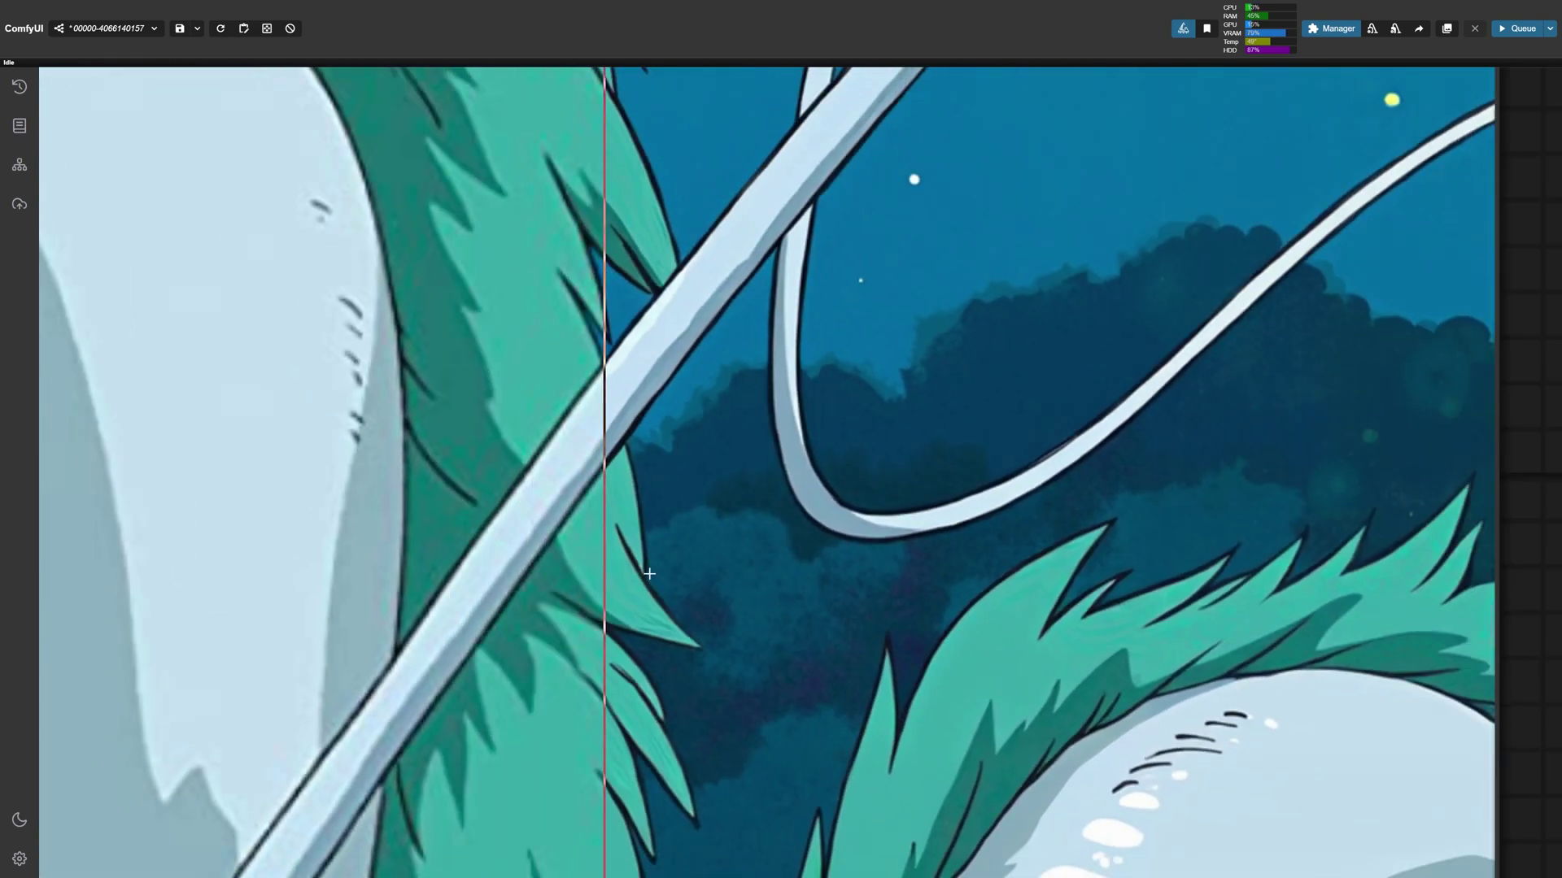
{"action": "scroll", "coordinate": [1011, 608], "scroll_direction": "down", "scroll_amount": 3}
{"action": "left_click_drag", "start_coordinate": [574, 610], "coordinate": [1272, 524]}
{"action": "scroll", "coordinate": [471, 610], "scroll_direction": "down", "scroll_amount": 1}
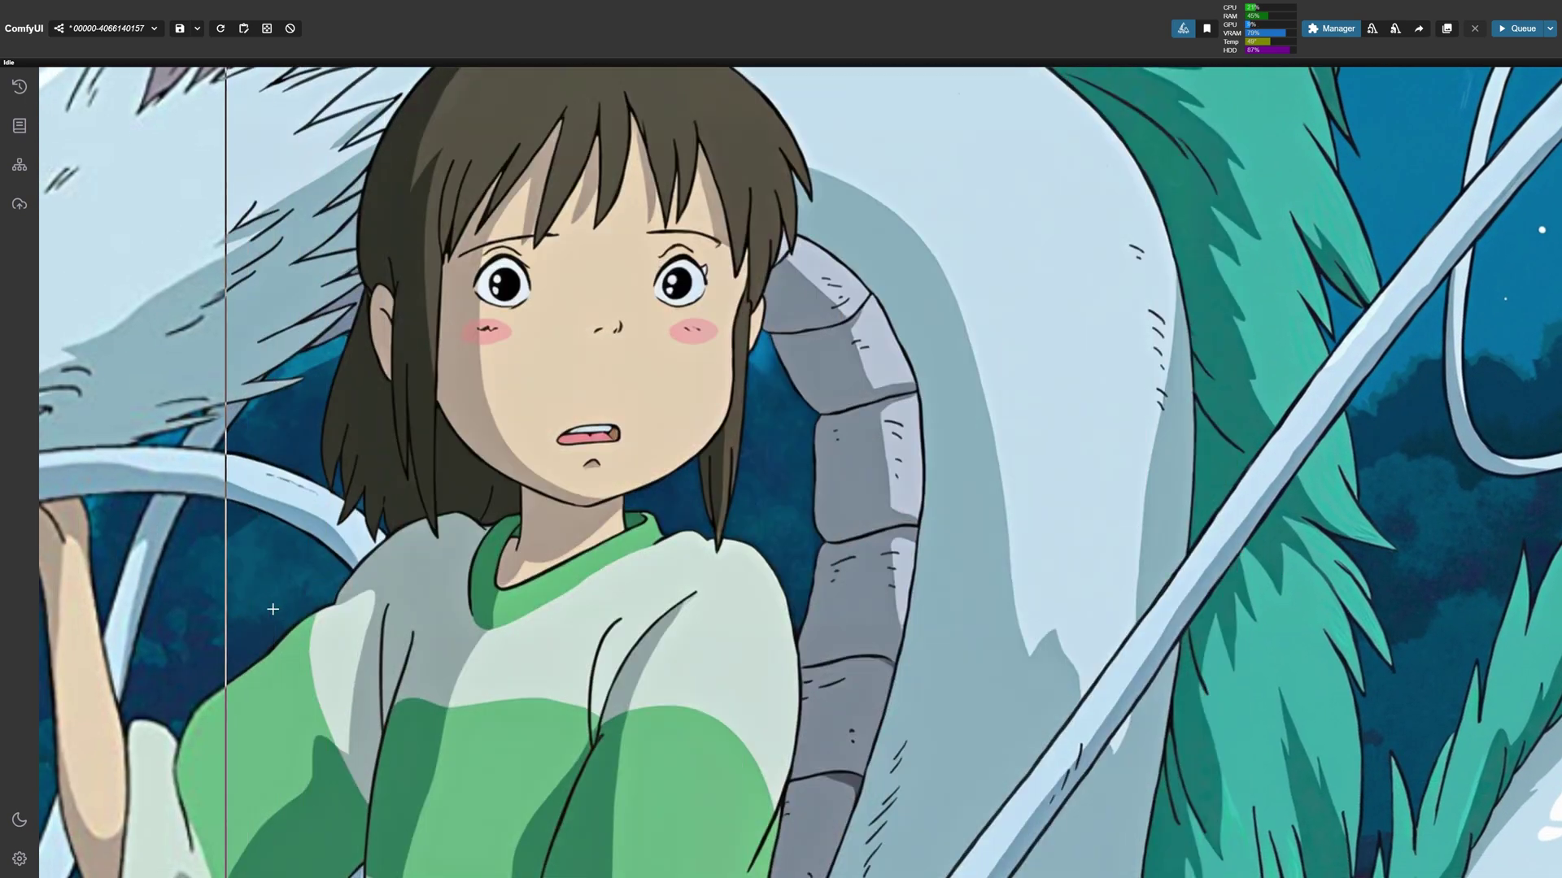
- Compare both images around the dragon's snout, the lantern, the dark trees and the girl's arm, ending on the whole picture
{"action": "left_click_drag", "start_coordinate": [252, 613], "coordinate": [1122, 467]}
{"action": "left_click_drag", "start_coordinate": [485, 599], "coordinate": [596, 572]}
{"action": "scroll", "coordinate": [596, 574], "scroll_direction": "up", "scroll_amount": 5}
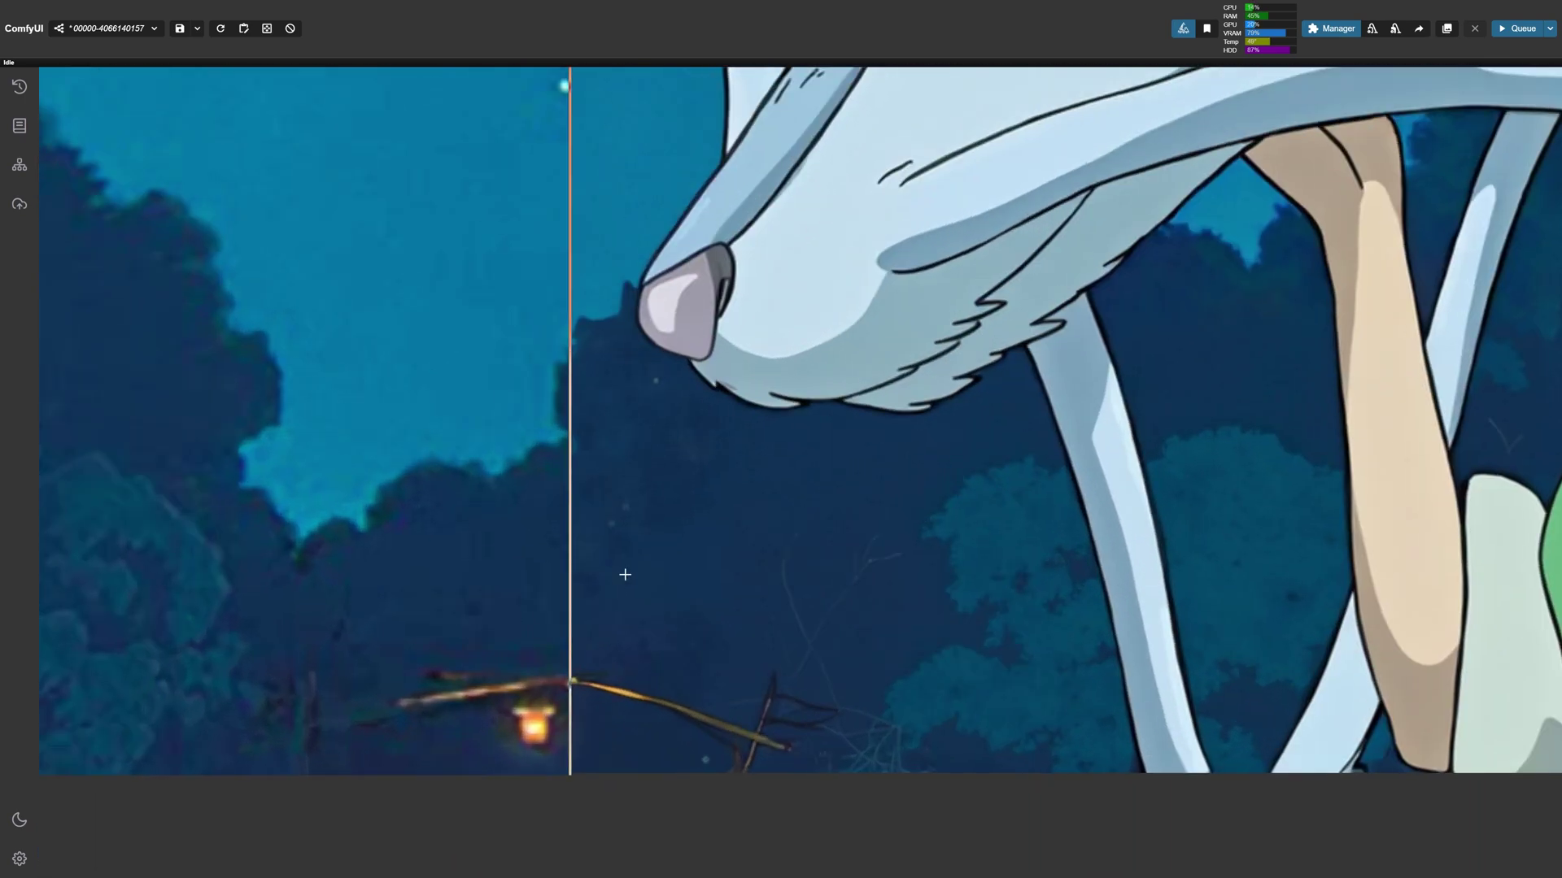
{"action": "left_click_drag", "start_coordinate": [1092, 549], "coordinate": [743, 509]}
{"action": "left_click_drag", "start_coordinate": [993, 545], "coordinate": [951, 613]}
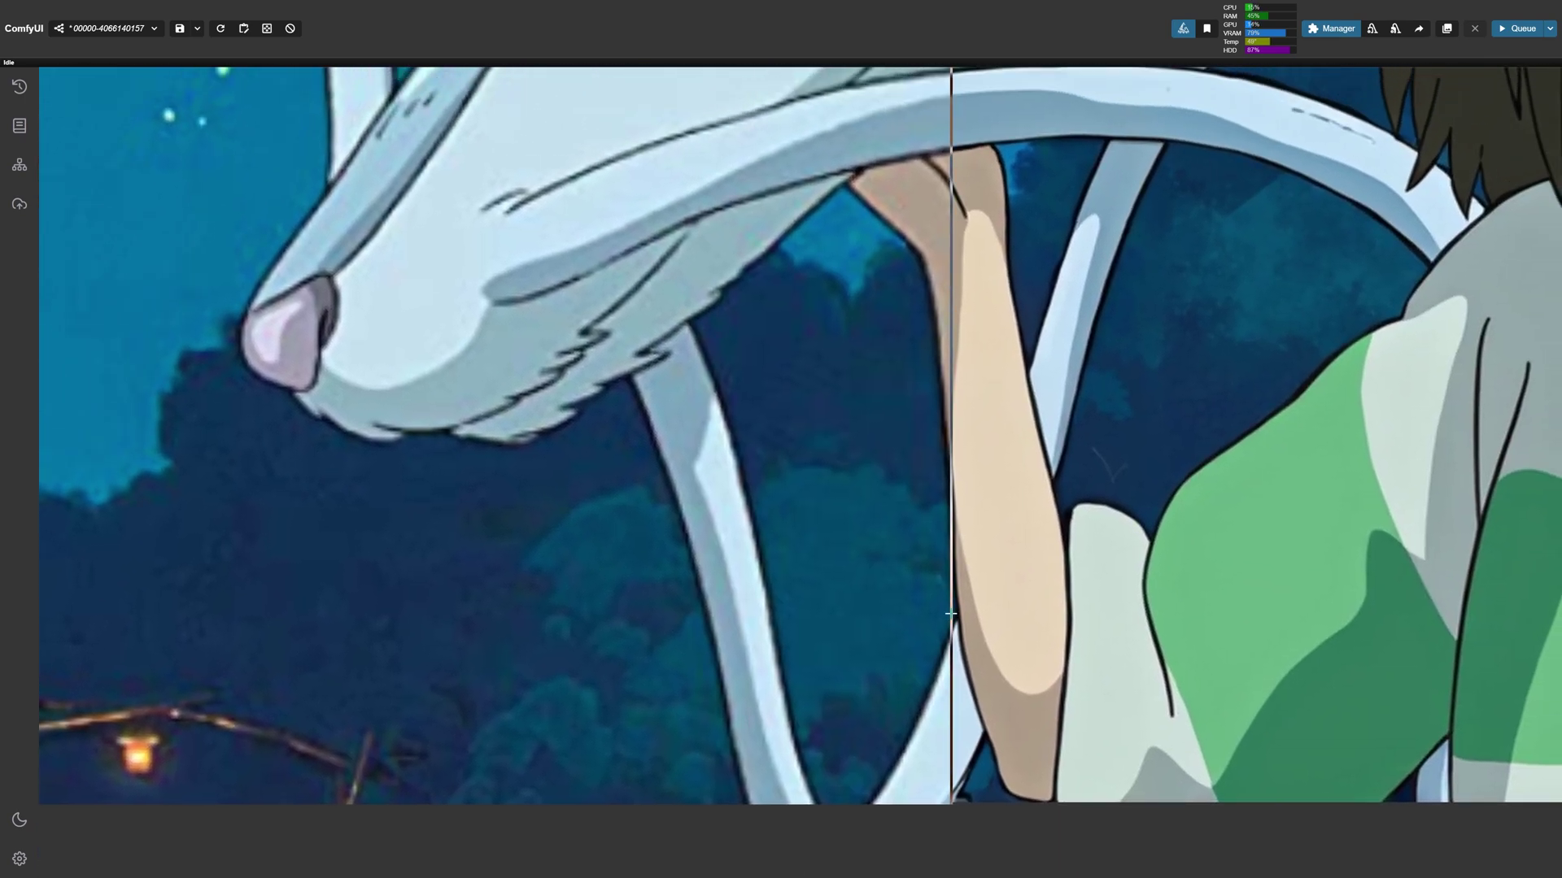
{"action": "scroll", "coordinate": [943, 602], "scroll_direction": "up", "scroll_amount": 1}
{"action": "scroll", "coordinate": [968, 455], "scroll_direction": "down", "scroll_amount": 3}
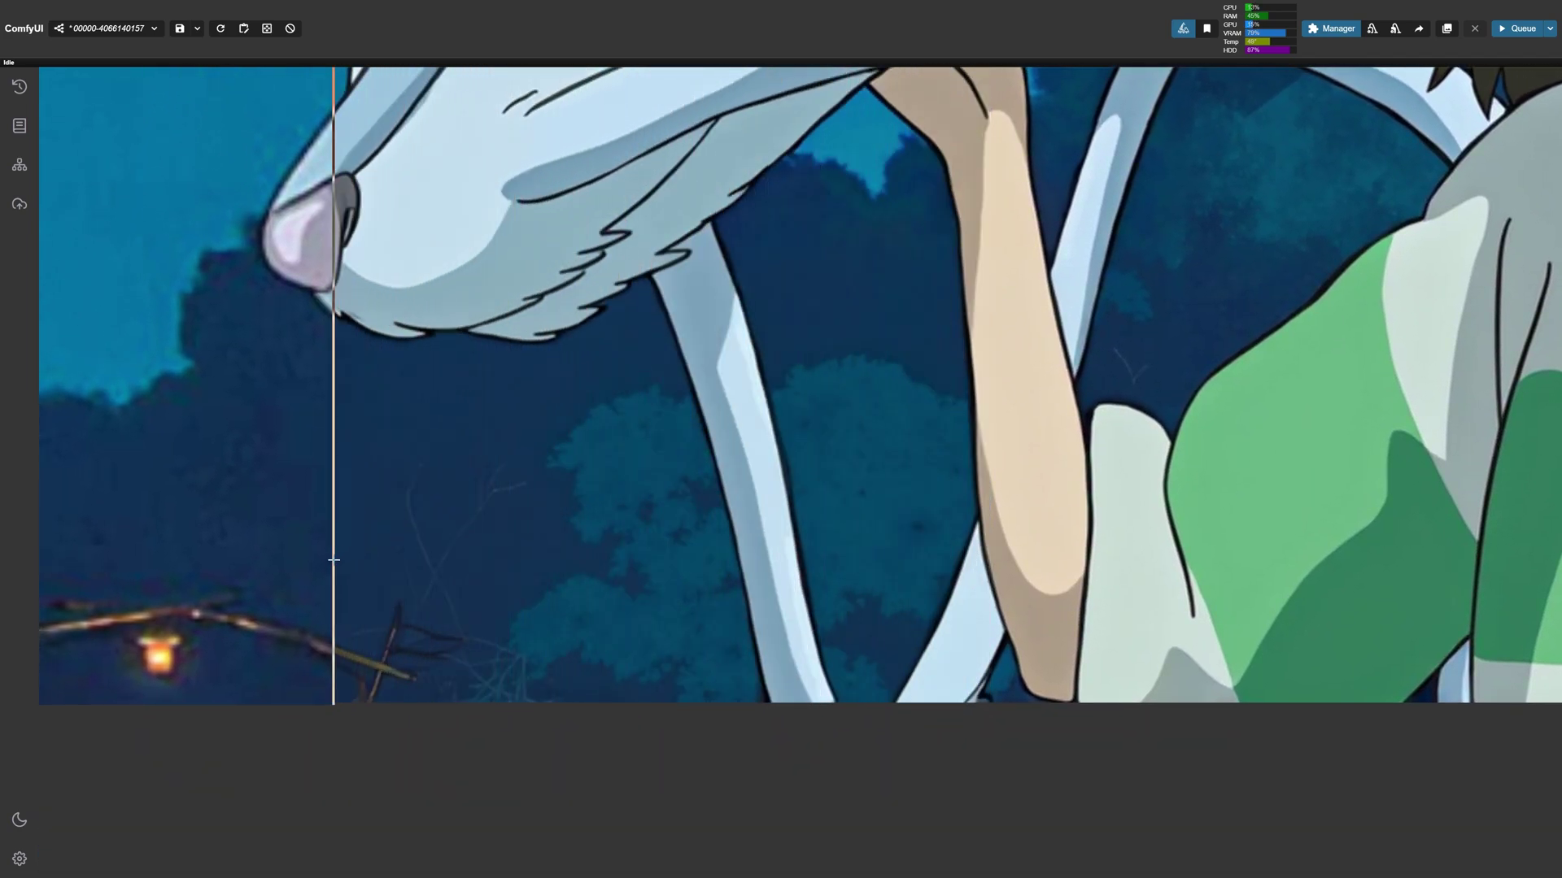
{"action": "scroll", "coordinate": [579, 551], "scroll_direction": "left", "scroll_amount": 4}
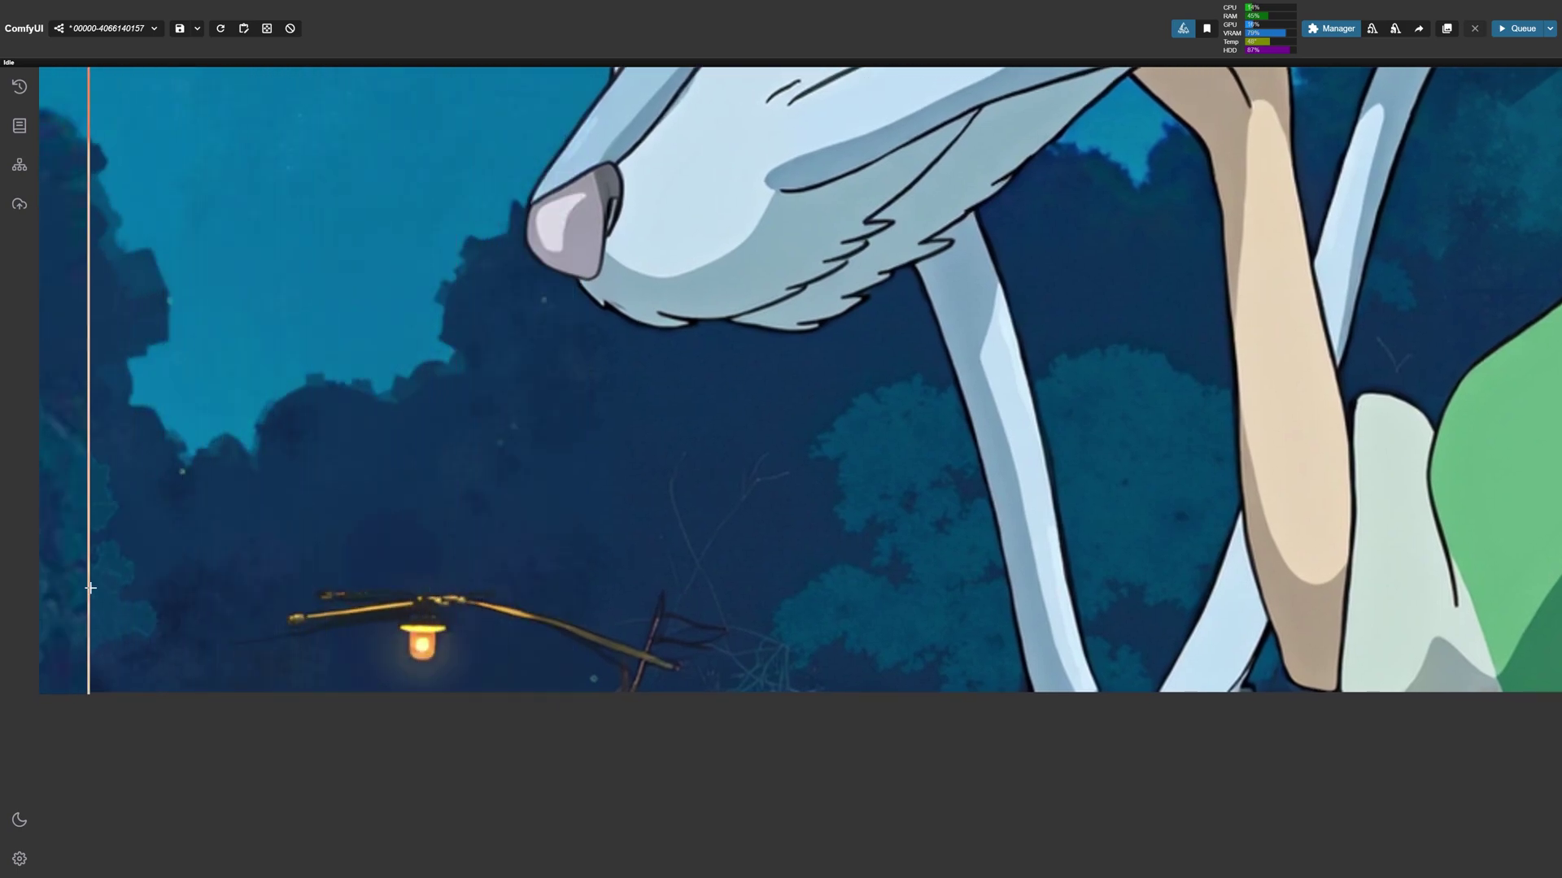
{"action": "left_click_drag", "start_coordinate": [90, 588], "coordinate": [675, 636]}
{"action": "scroll", "coordinate": [612, 584], "scroll_direction": "down", "scroll_amount": 11}
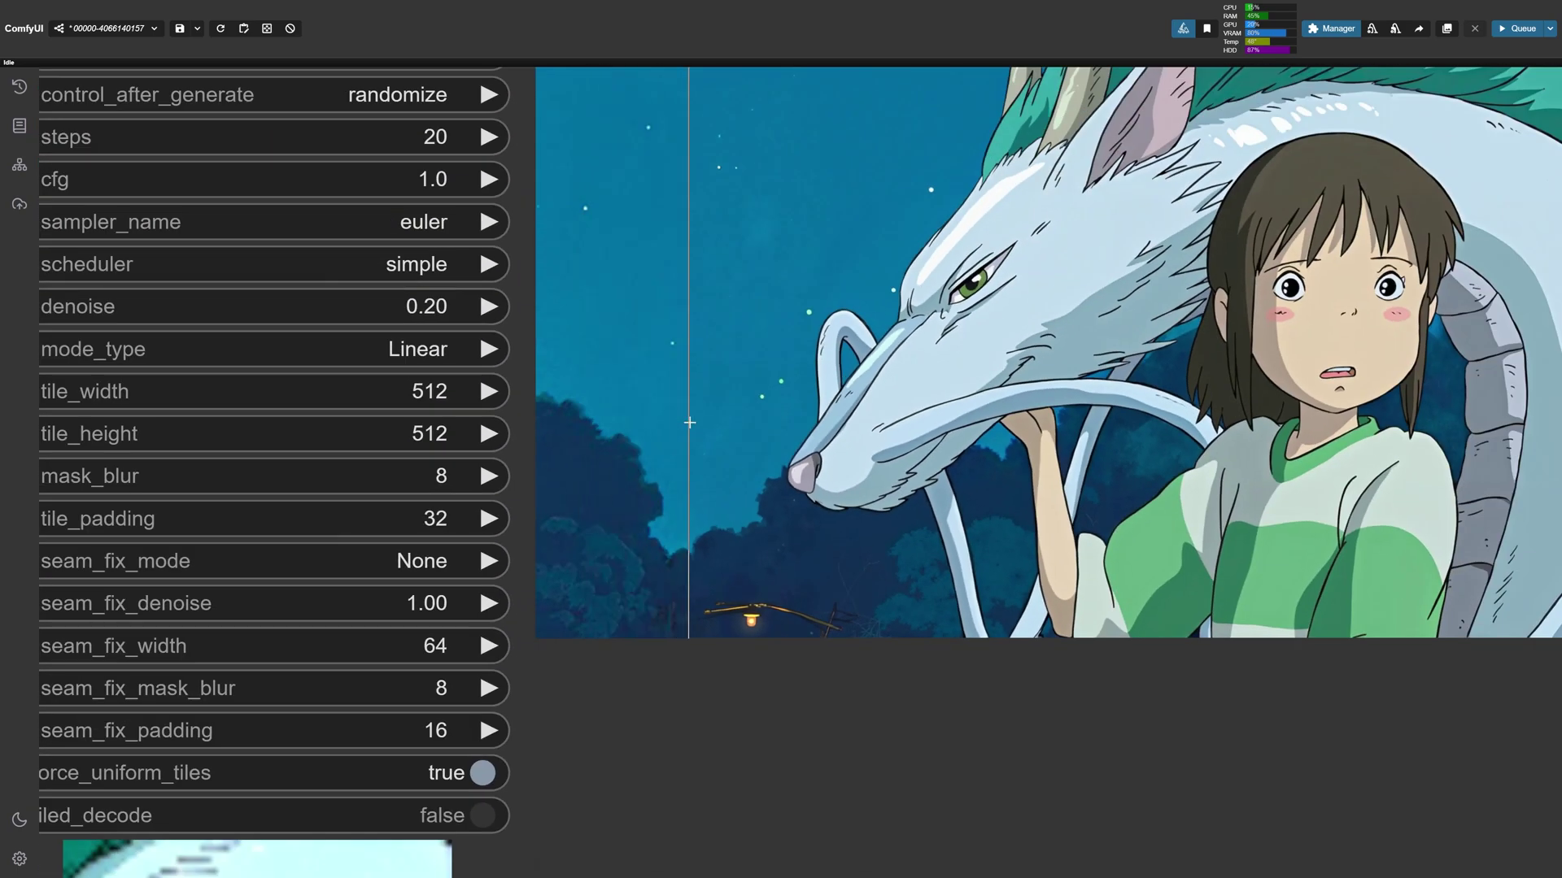
{"action": "scroll", "coordinate": [690, 422], "scroll_direction": "down", "scroll_amount": 6}
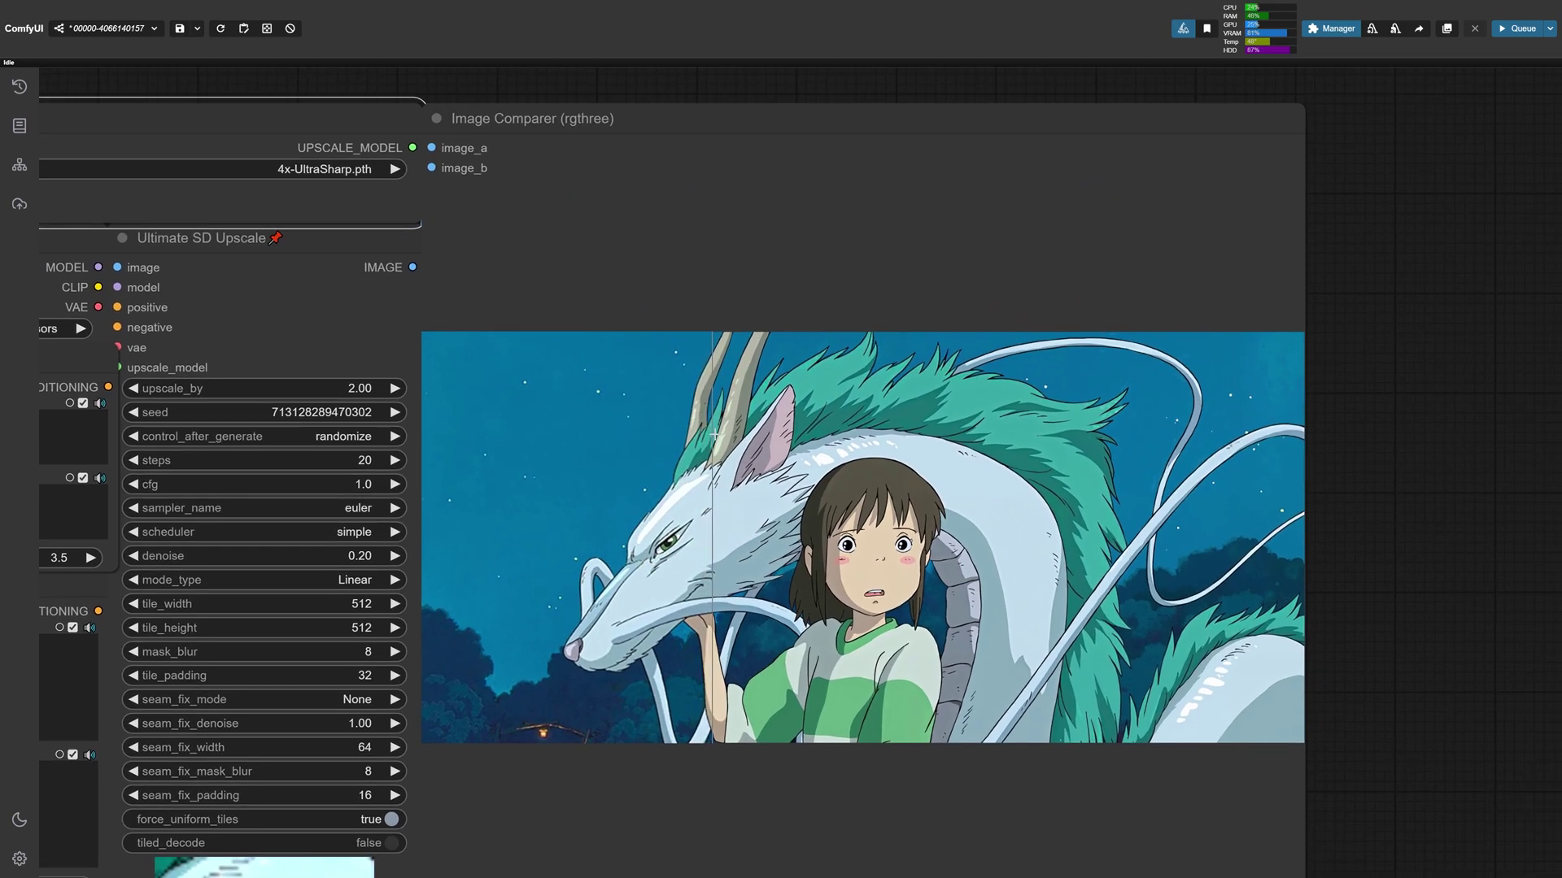
{"action": "scroll", "coordinate": [712, 434], "scroll_direction": "up", "scroll_amount": 8}
{"action": "scroll", "coordinate": [743, 613], "scroll_direction": "down", "scroll_amount": 6}
{"action": "left_click_drag", "start_coordinate": [777, 634], "coordinate": [1047, 526]}
- Set the Ultimate SD Upscale denoise to 0.50
{"action": "scroll", "coordinate": [750, 659], "scroll_direction": "up", "scroll_amount": 3}
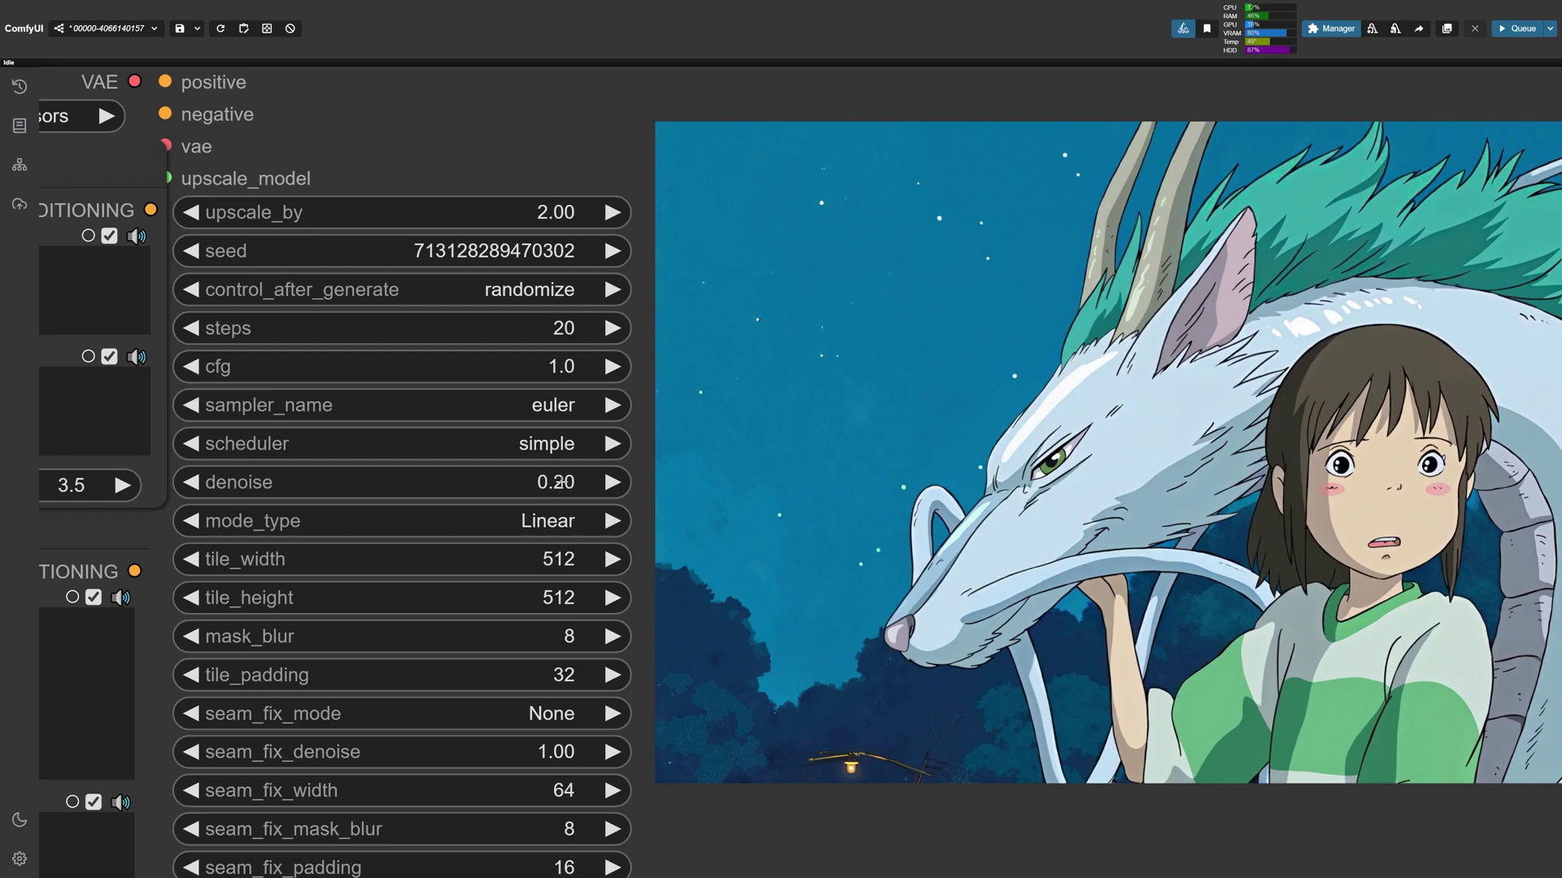
{"action": "double_click", "coordinate": [562, 483]}
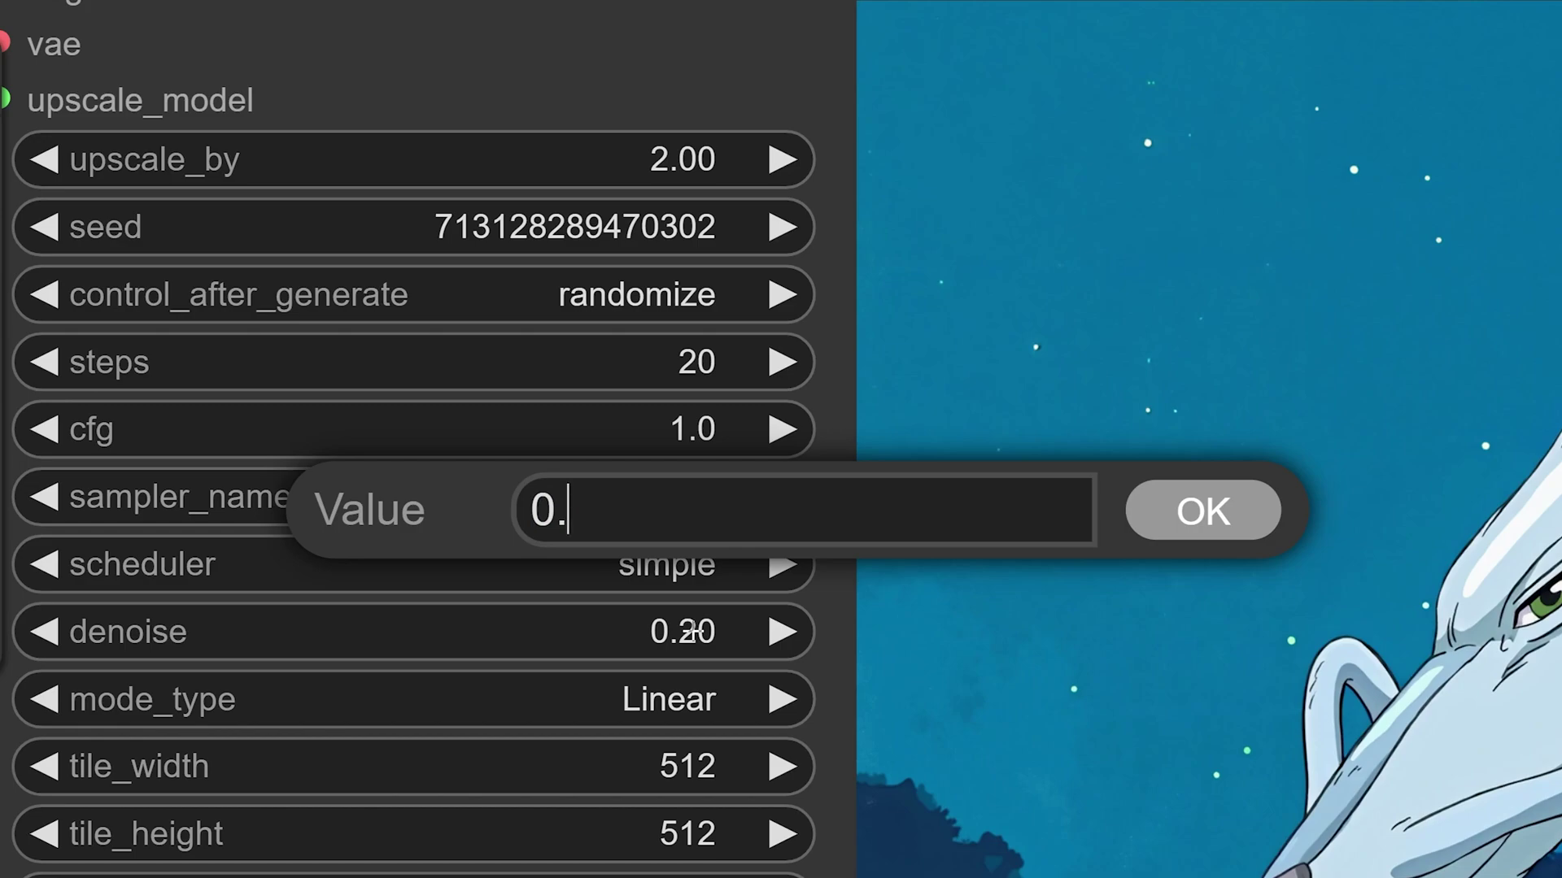
{"action": "key", "text": "Return"}
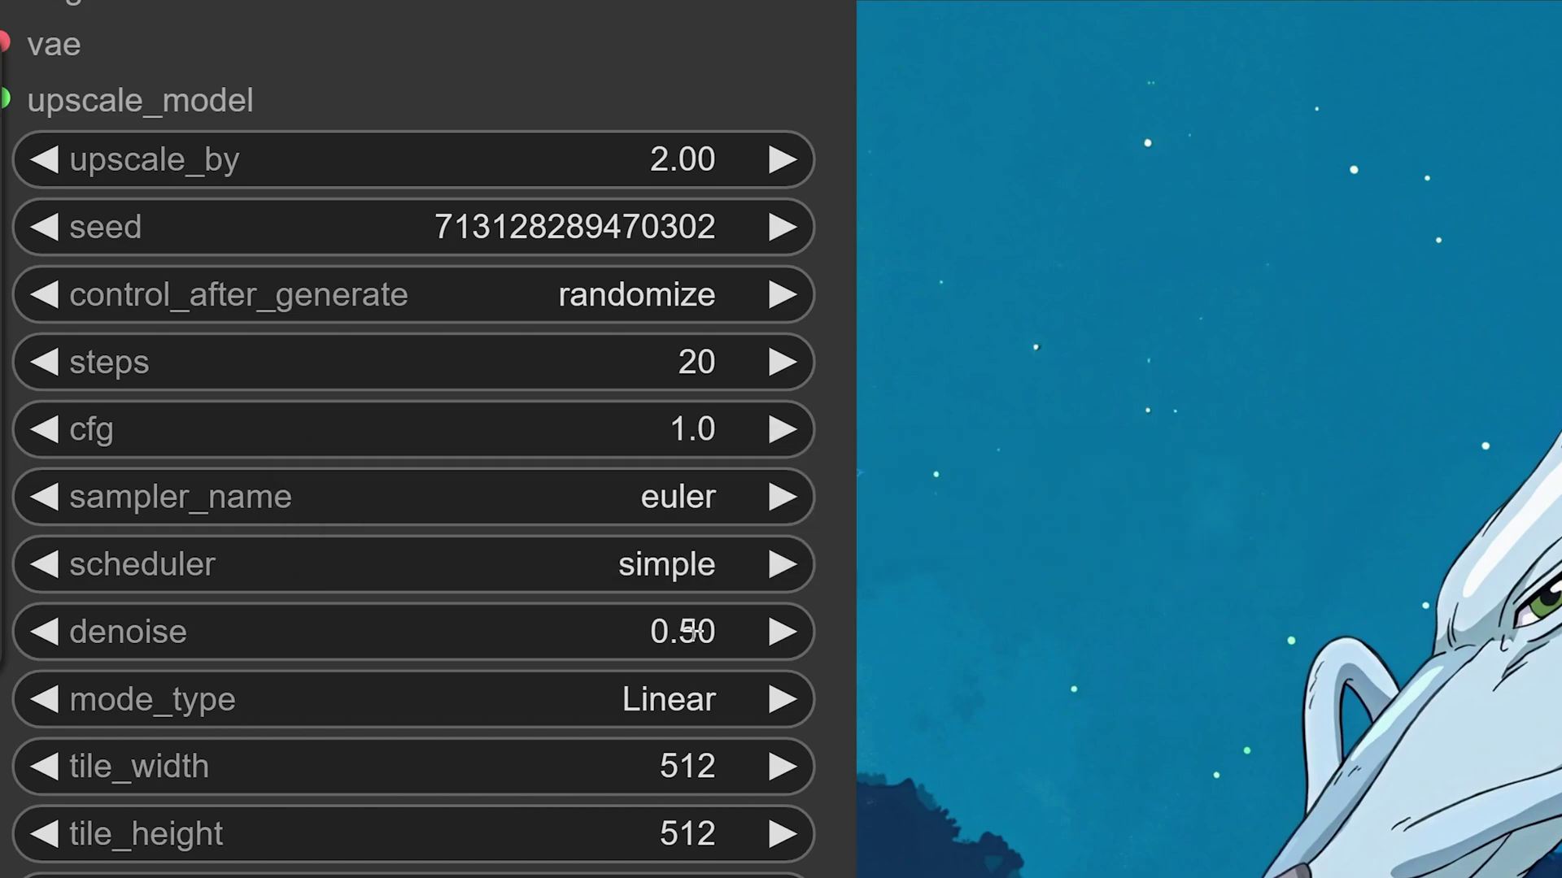
- Compare the 0.50-denoise upscale with the original around the mane, the girl's face, the dragon's snout and the lantern background
{"action": "scroll", "coordinate": [982, 645], "scroll_direction": "up", "scroll_amount": 5}
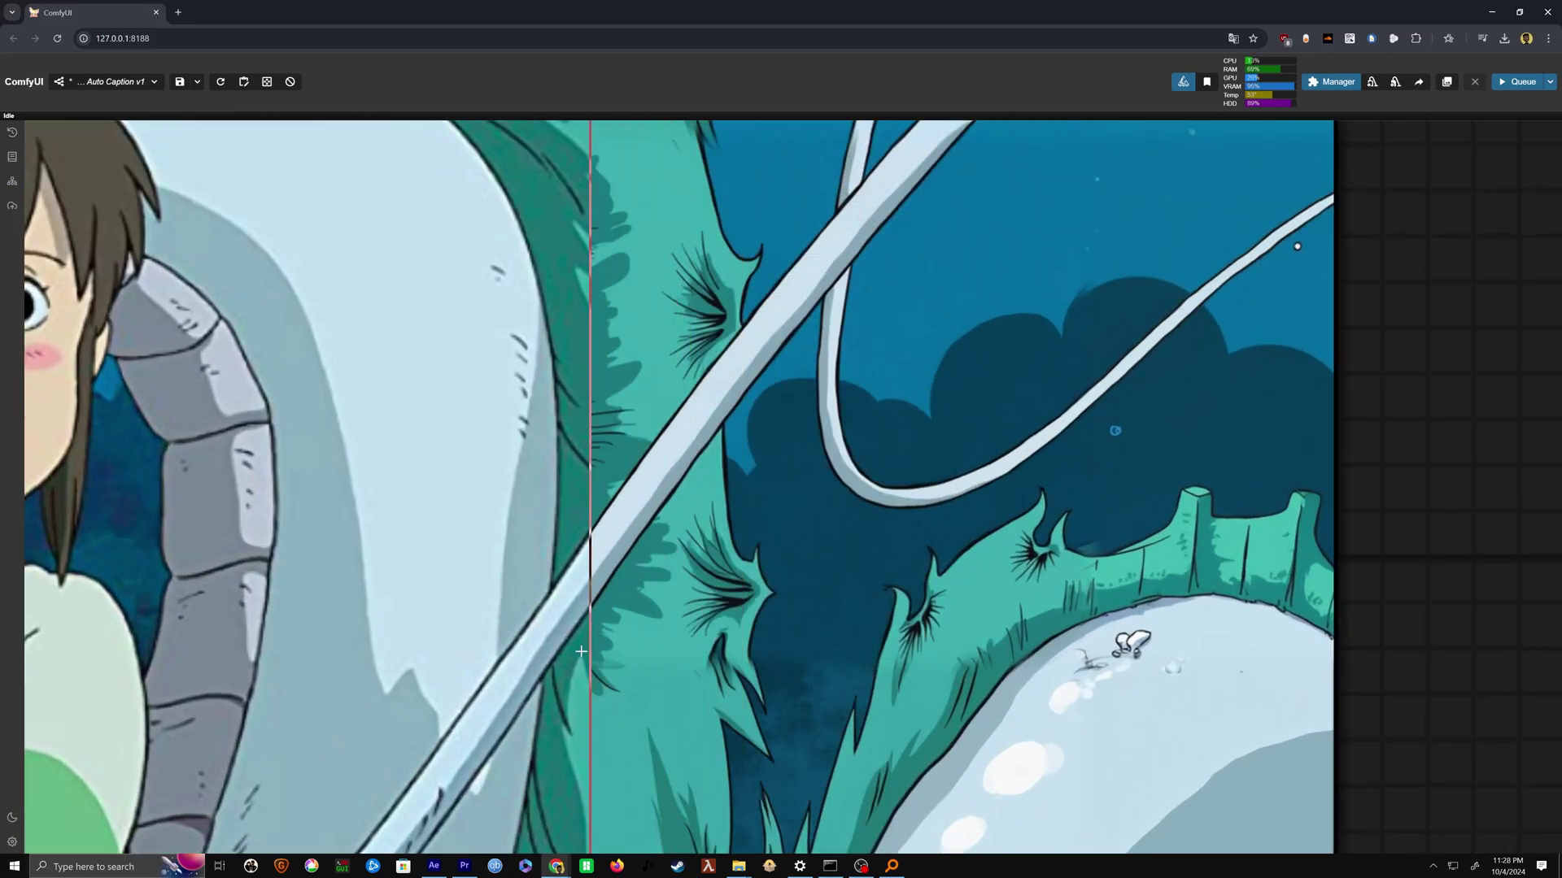
{"action": "left_click_drag", "start_coordinate": [465, 506], "coordinate": [945, 603]}
{"action": "left_click_drag", "start_coordinate": [210, 543], "coordinate": [1059, 513]}
{"action": "left_click_drag", "start_coordinate": [225, 576], "coordinate": [460, 451]}
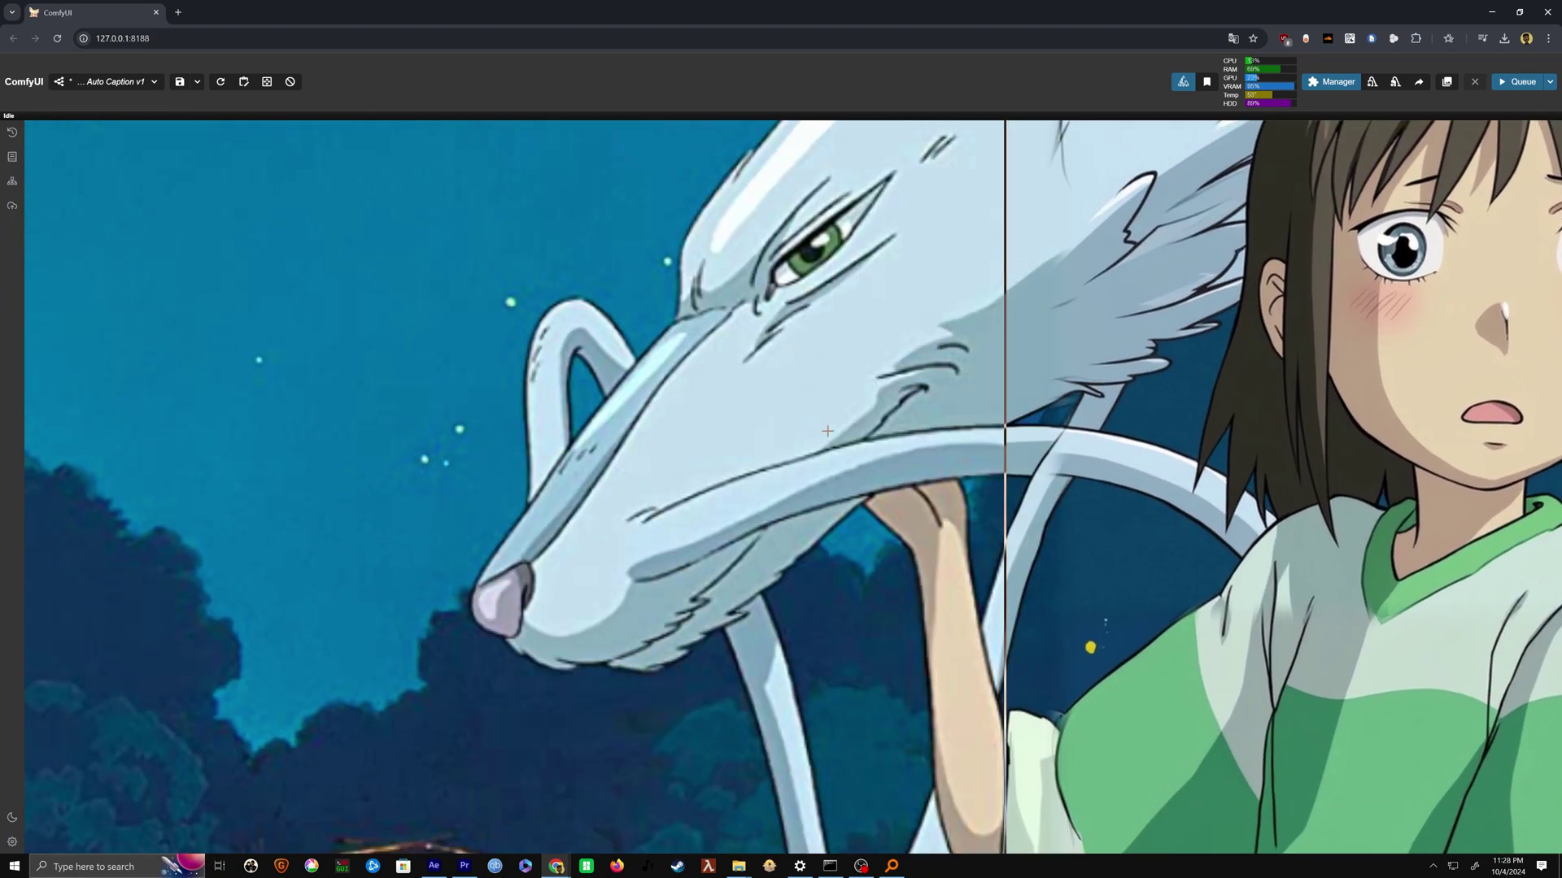
{"action": "left_click_drag", "start_coordinate": [394, 512], "coordinate": [597, 248]}
{"action": "scroll", "coordinate": [275, 465], "scroll_direction": "up", "scroll_amount": 1}
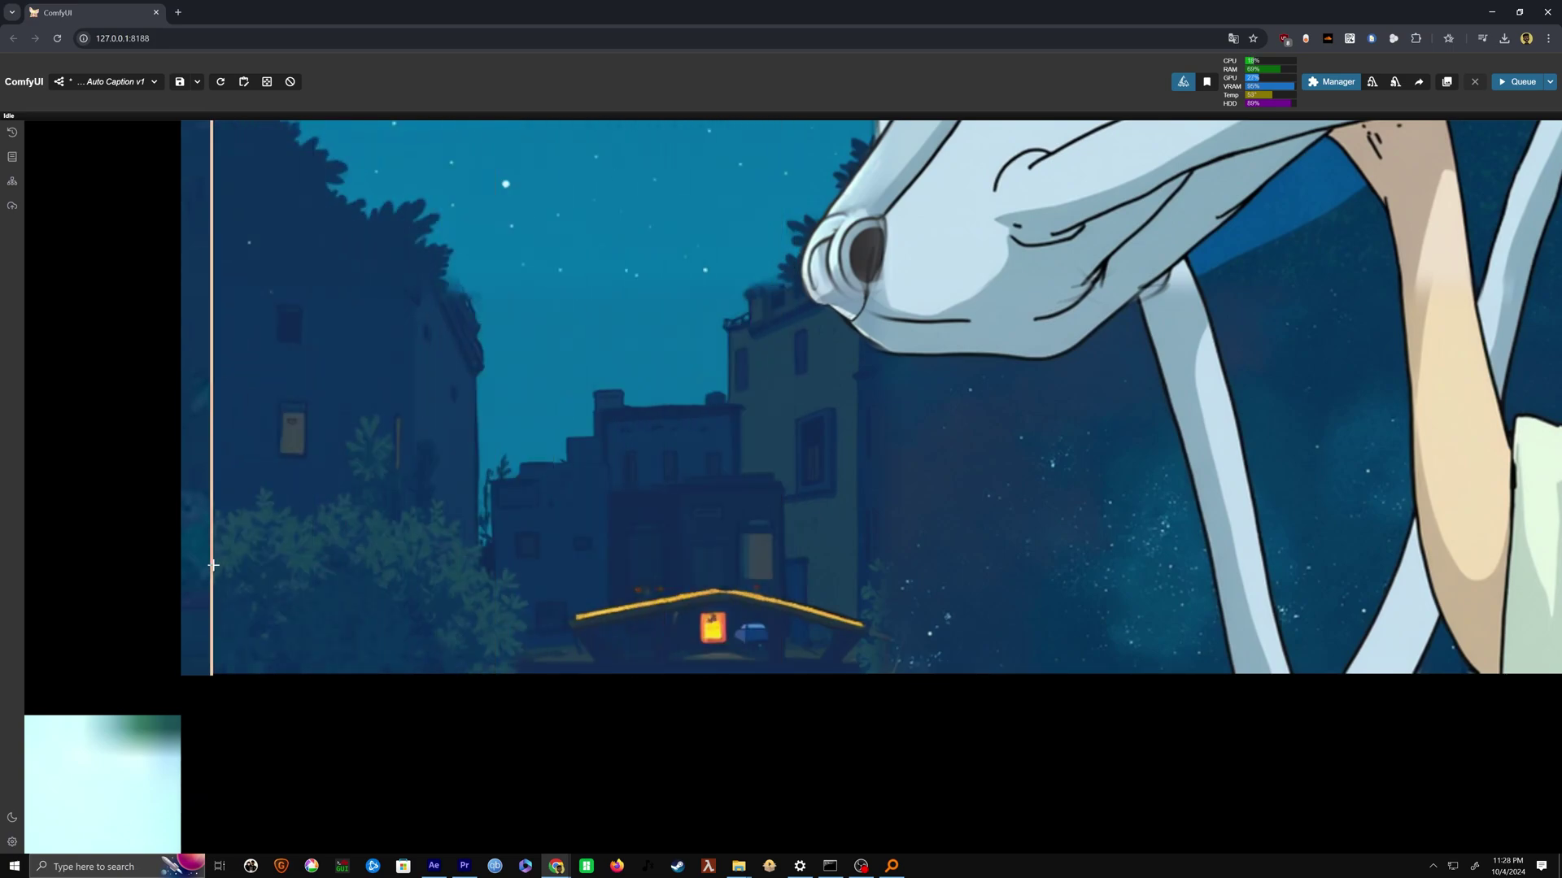
{"action": "scroll", "coordinate": [143, 510], "scroll_direction": "up", "scroll_amount": 3}
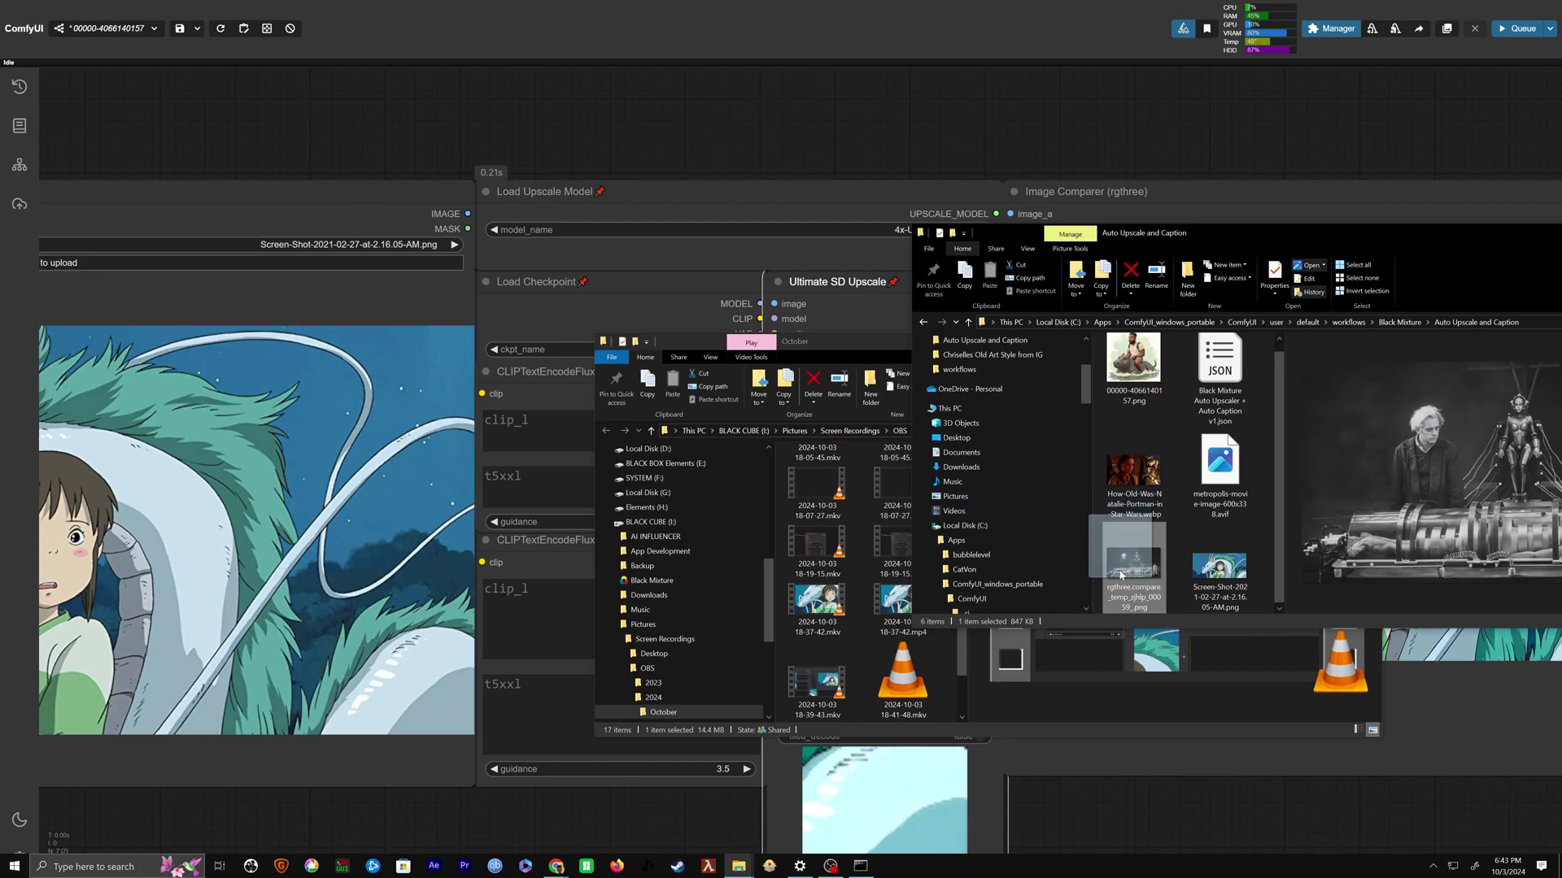
{"action": "left_click_drag", "start_coordinate": [1120, 574], "coordinate": [663, 518]}
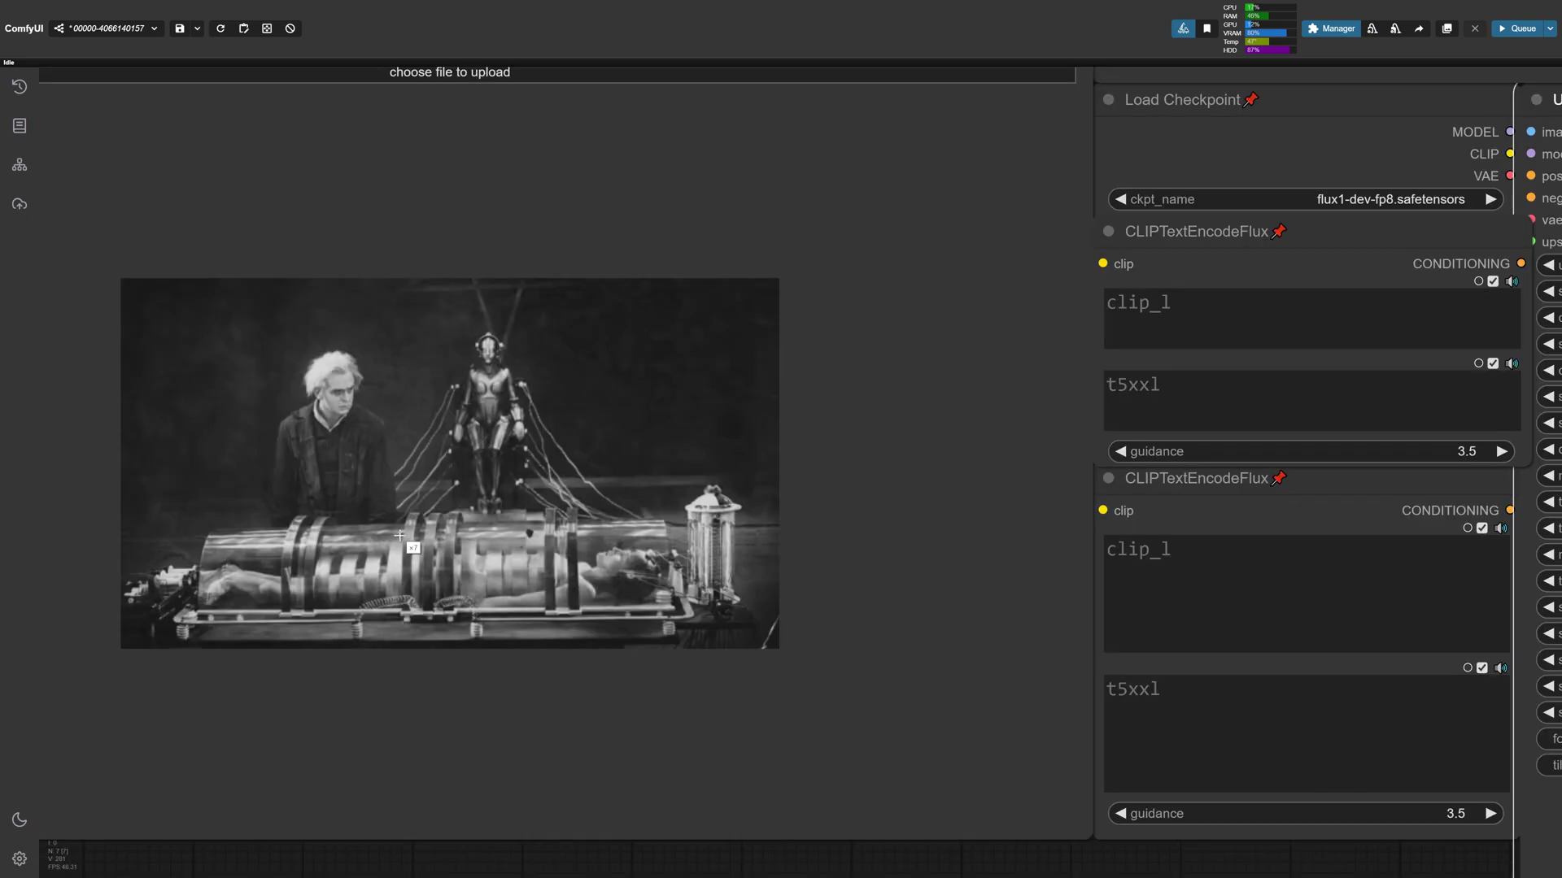
{"action": "left_click_drag", "start_coordinate": [413, 549], "coordinate": [680, 623]}
- Check the loaded metropolis-movie-image-600x338.avif in Load Image and queue the workflow
{"action": "scroll", "coordinate": [681, 614], "scroll_direction": "up", "scroll_amount": 2}
{"action": "scroll", "coordinate": [682, 614], "scroll_direction": "up", "scroll_amount": 2}
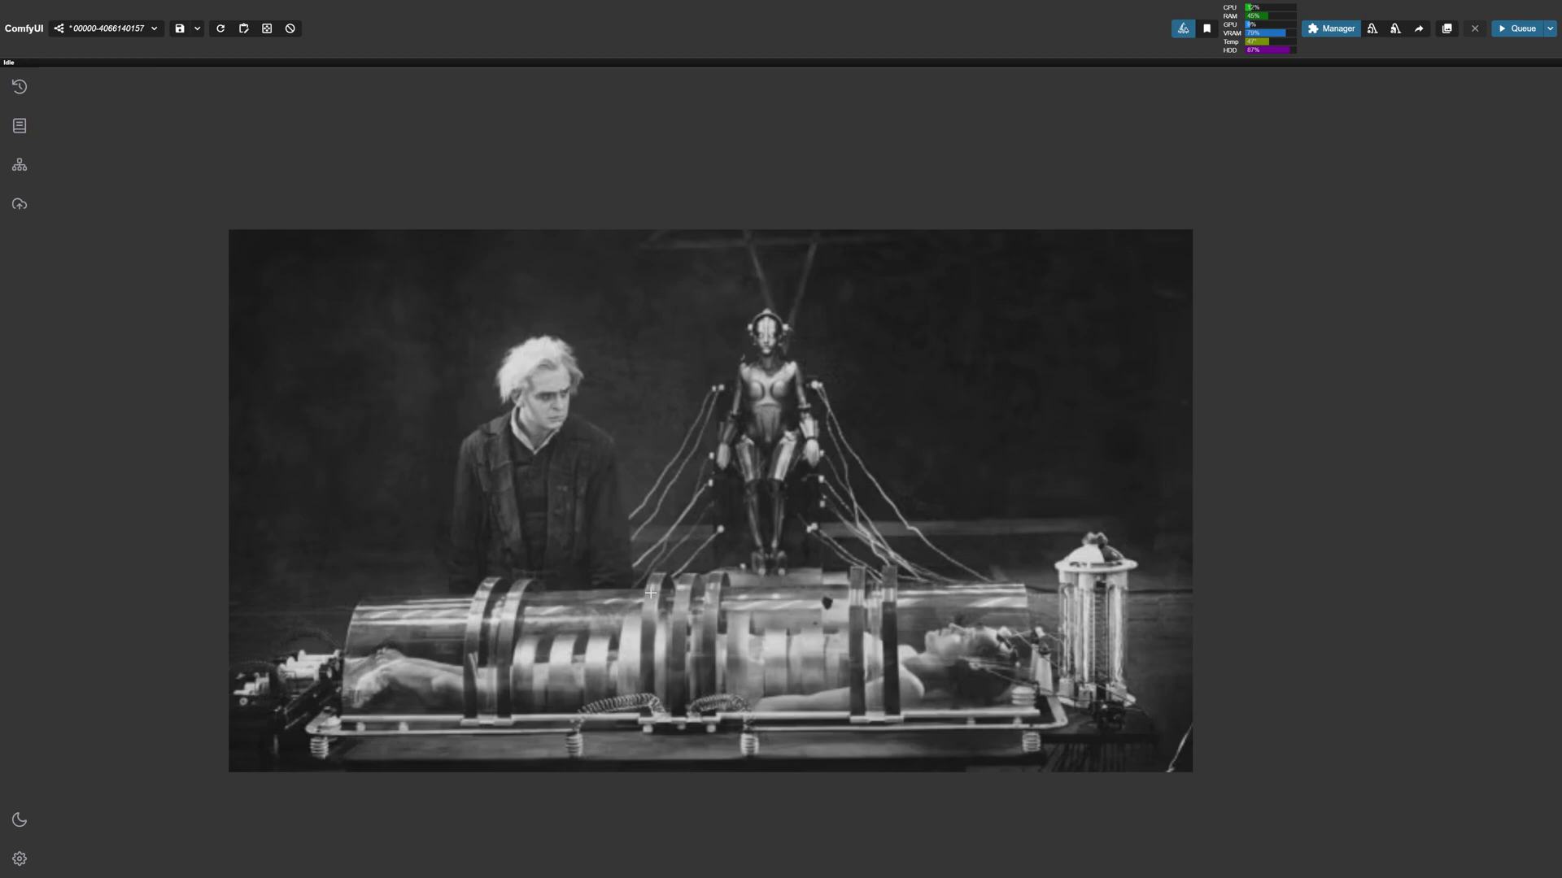
{"action": "scroll", "coordinate": [821, 577], "scroll_direction": "down", "scroll_amount": 5}
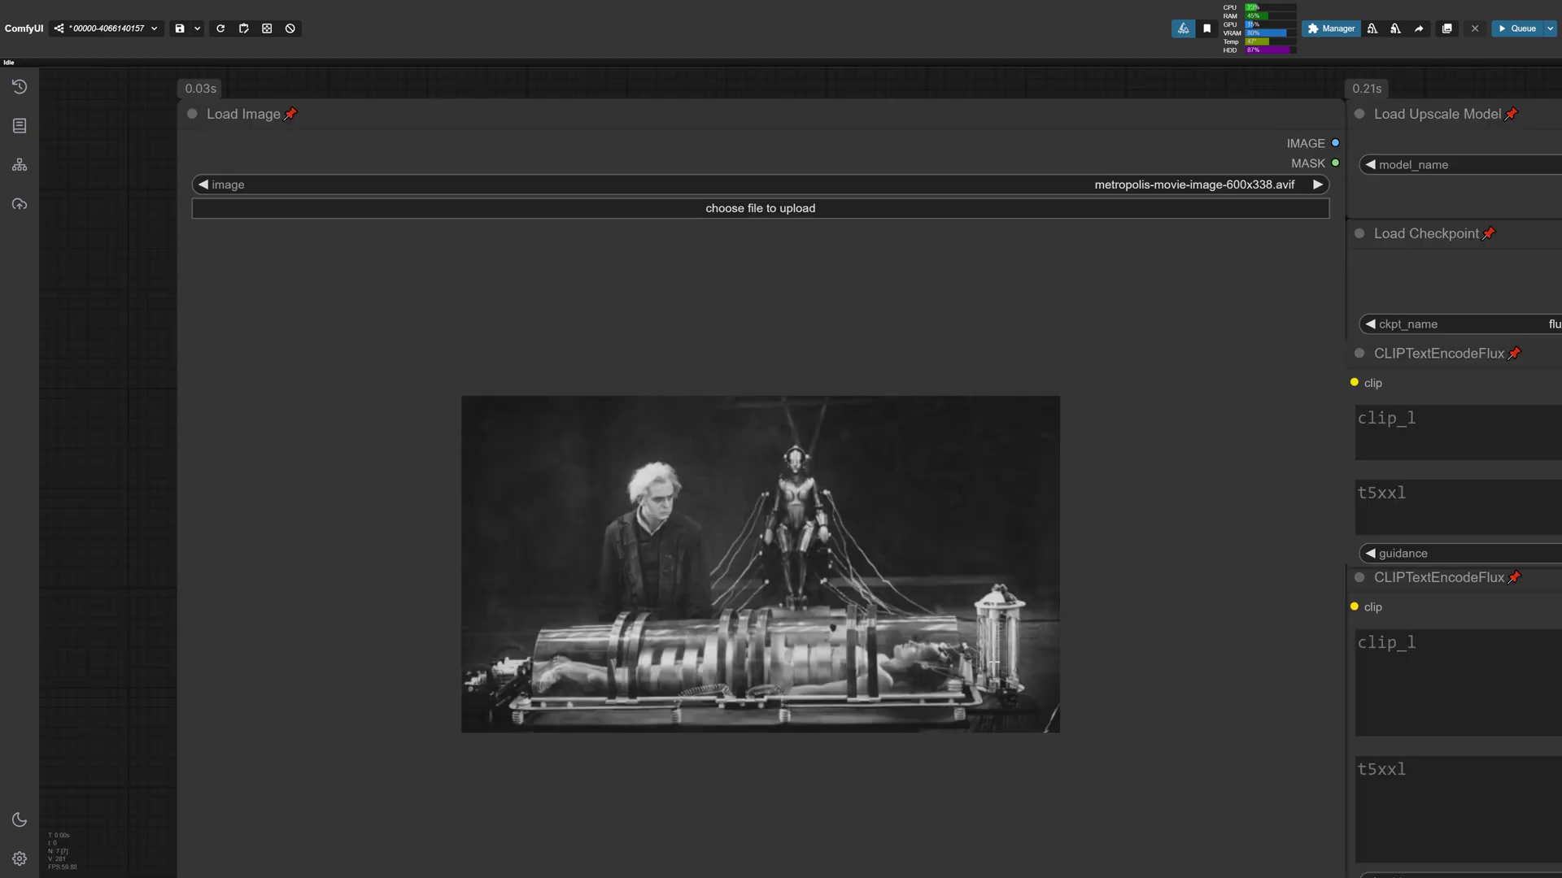
{"action": "left_click_drag", "start_coordinate": [994, 662], "coordinate": [391, 488]}
{"action": "scroll", "coordinate": [390, 488], "scroll_direction": "down", "scroll_amount": 4}
{"action": "left_click_drag", "start_coordinate": [567, 495], "coordinate": [462, 561]}
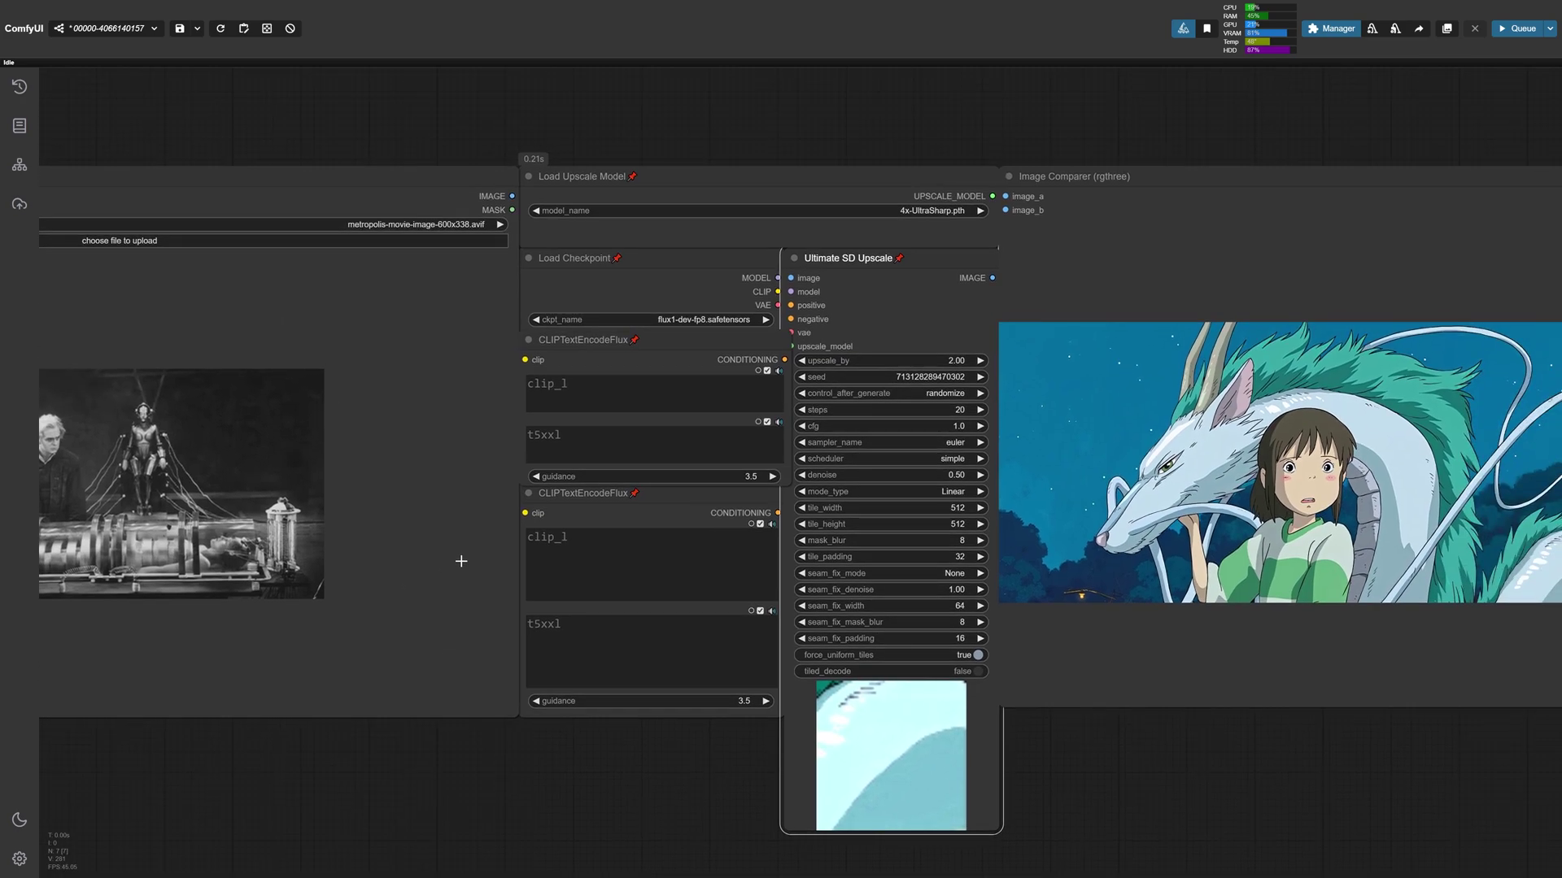
{"action": "left_click", "coordinate": [1518, 29]}
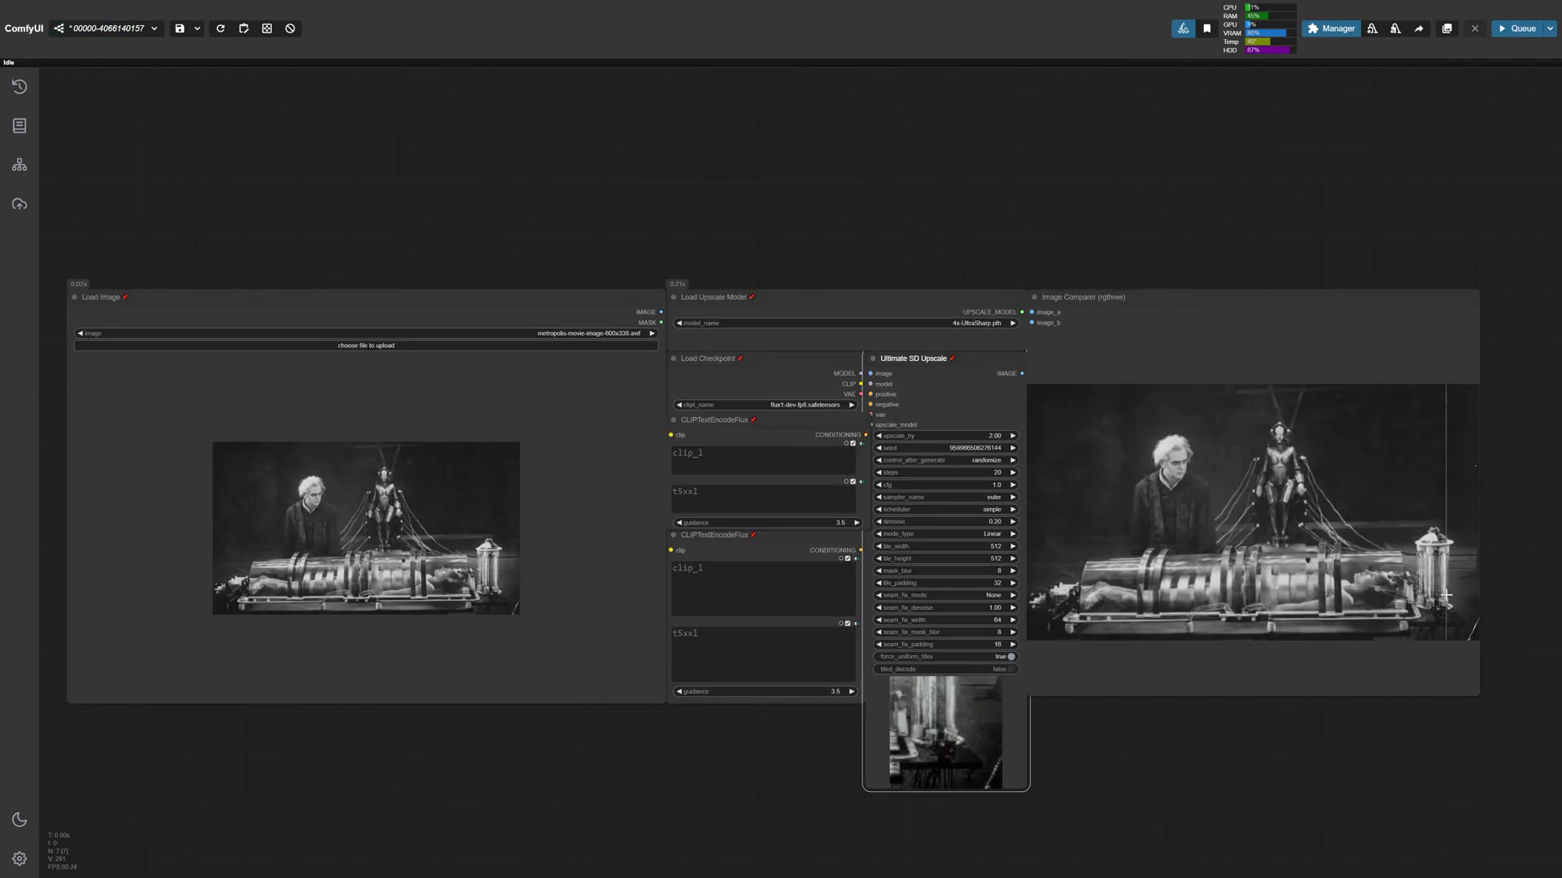
- Compare the original and upscaled Metropolis images around the robot, wires, glass tube and lidded canister, then review the denoise setting
{"action": "scroll", "coordinate": [1018, 564], "scroll_direction": "up", "scroll_amount": 5}
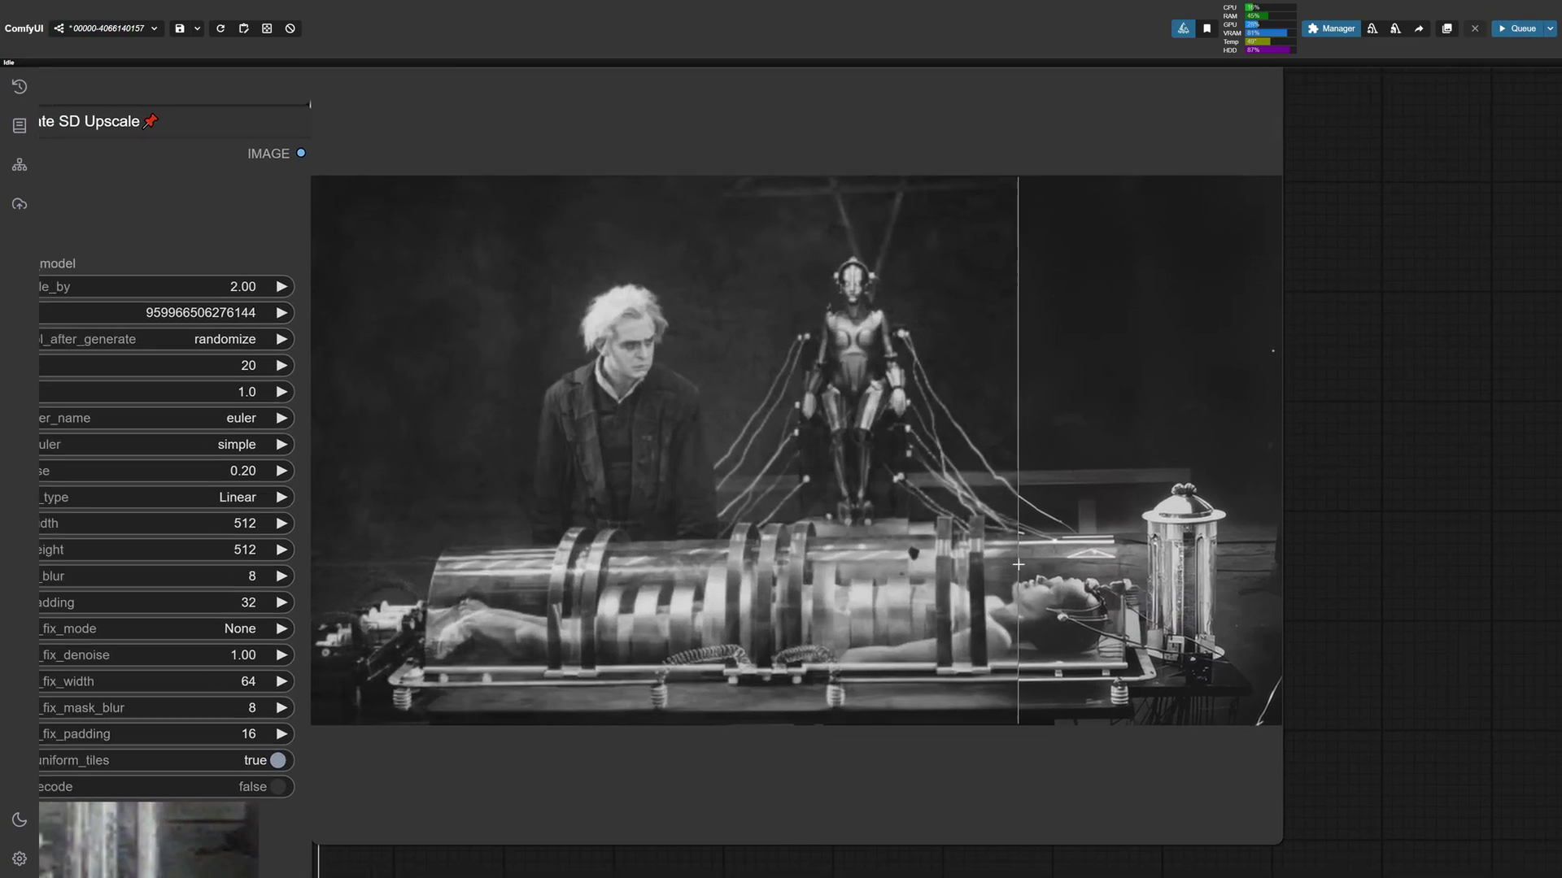
{"action": "scroll", "coordinate": [721, 488], "scroll_direction": "up", "scroll_amount": 3}
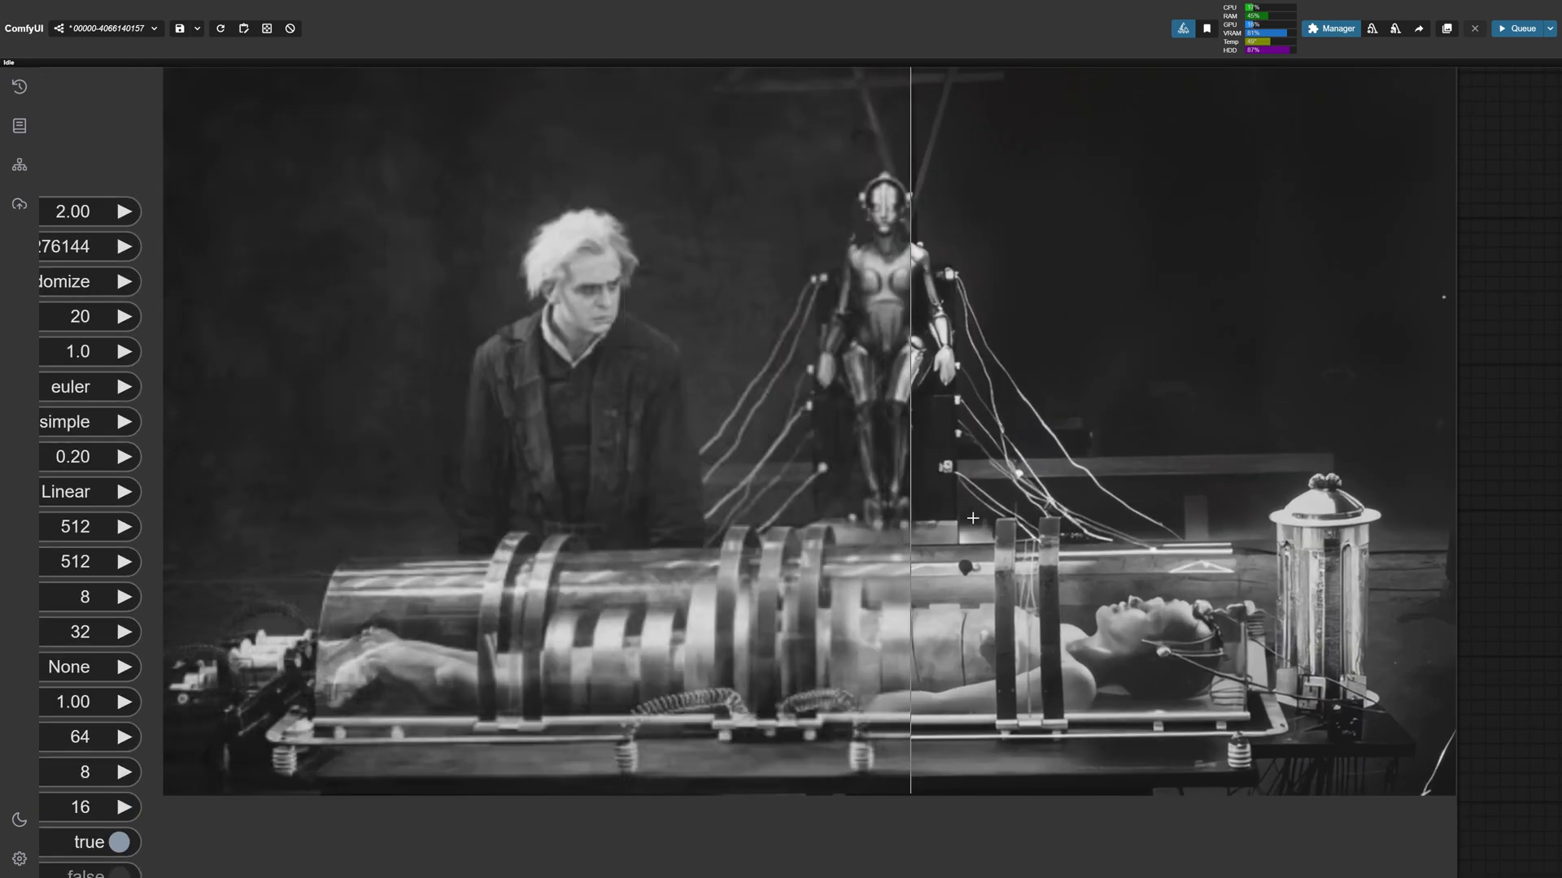
{"action": "left_click_drag", "start_coordinate": [1118, 519], "coordinate": [802, 518]}
{"action": "scroll", "coordinate": [895, 561], "scroll_direction": "up", "scroll_amount": 5}
{"action": "left_click_drag", "start_coordinate": [951, 561], "coordinate": [764, 569]}
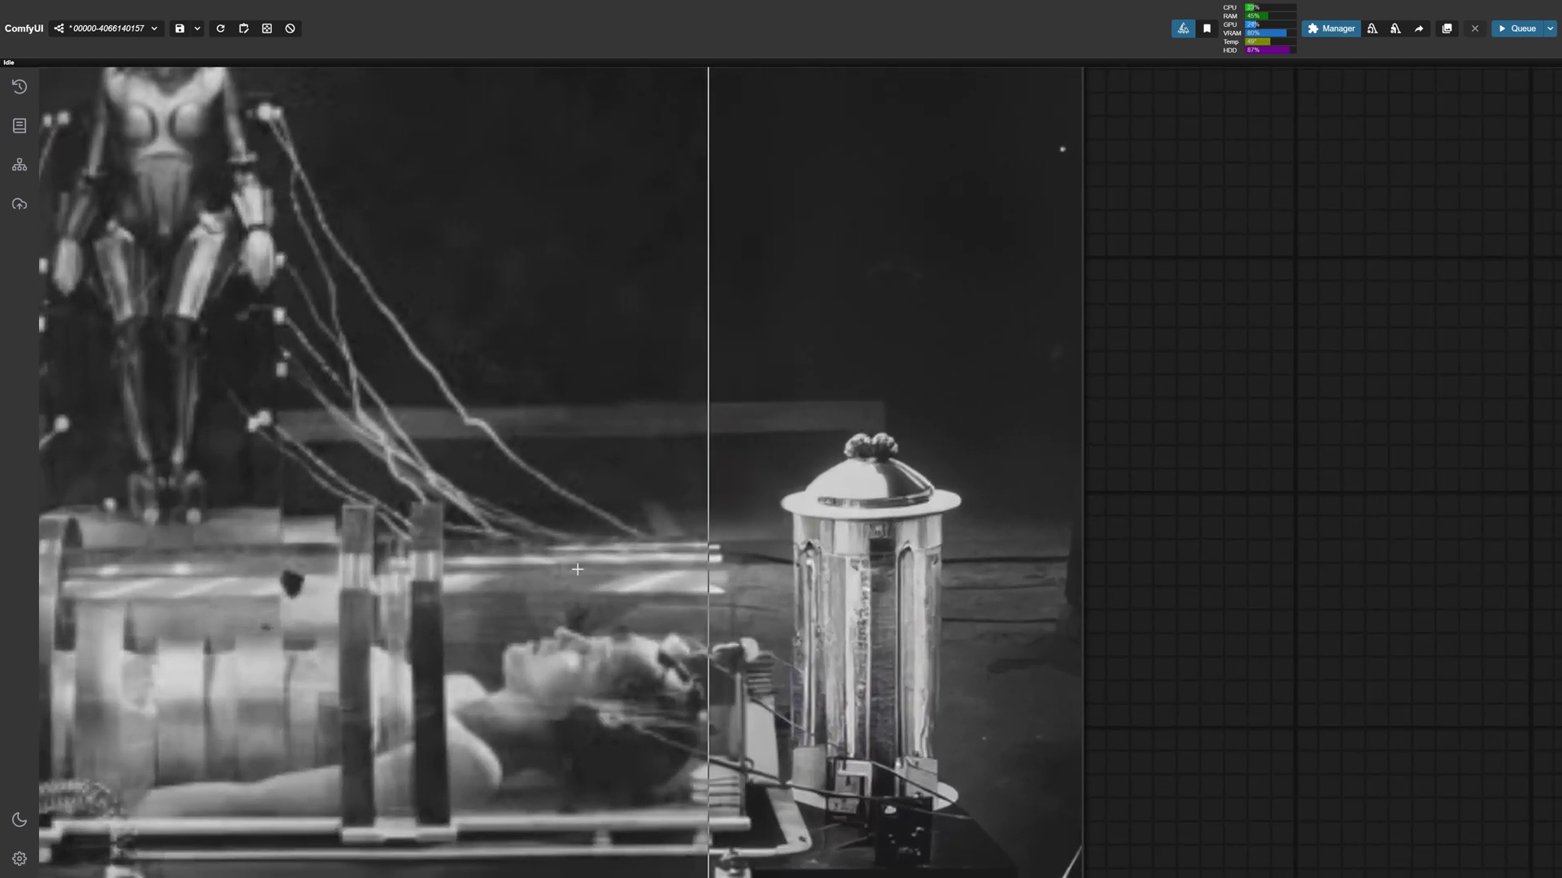
{"action": "left_click_drag", "start_coordinate": [964, 606], "coordinate": [846, 496]}
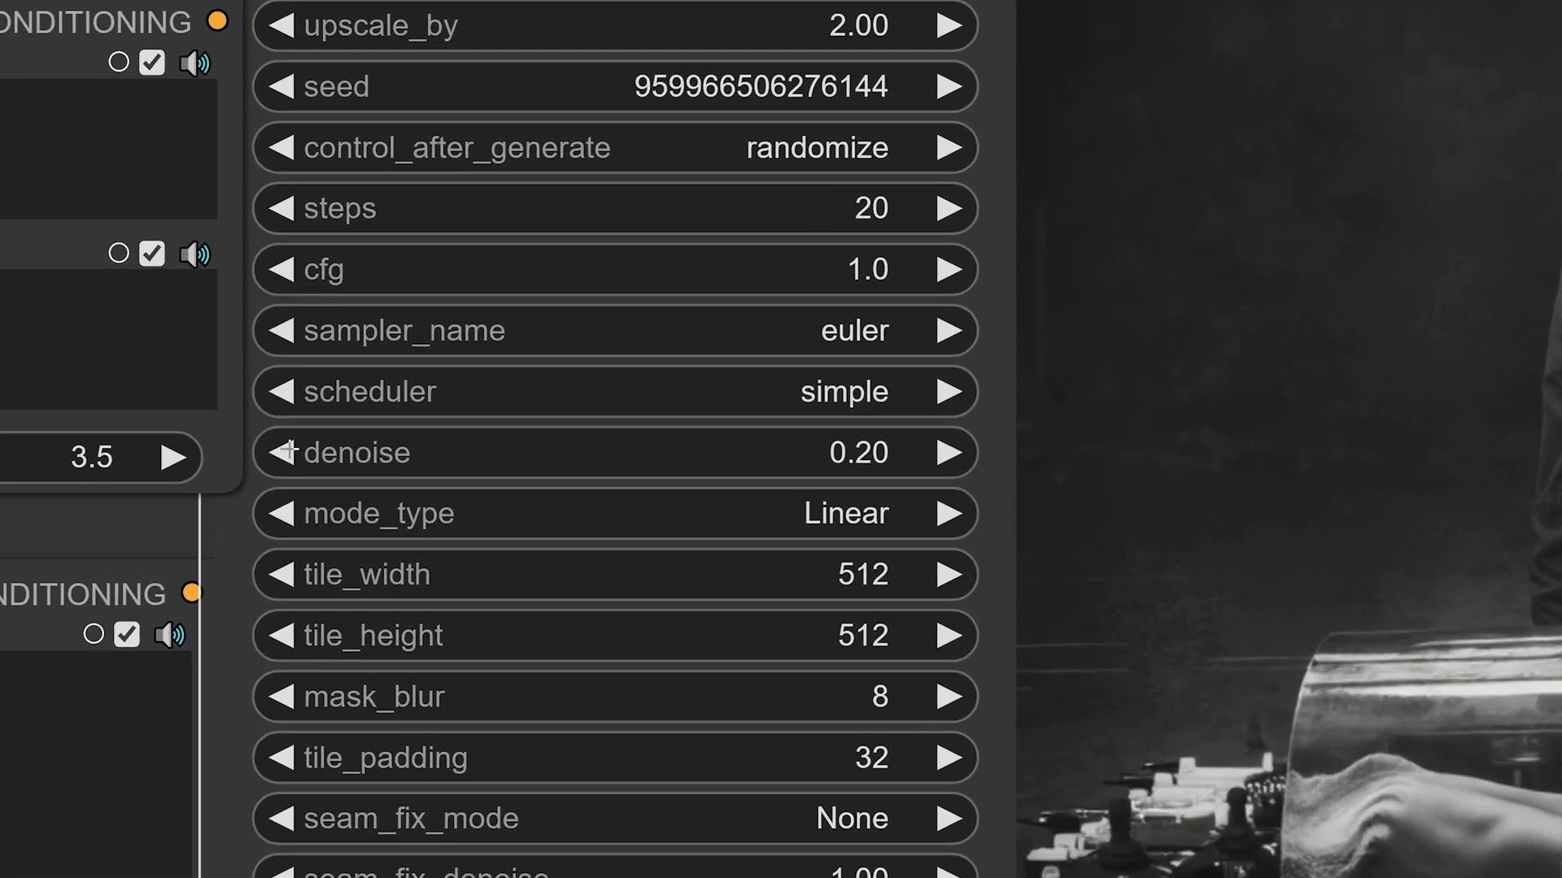
{"action": "left_click", "coordinate": [276, 479]}
{"action": "left_click", "coordinate": [277, 479]}
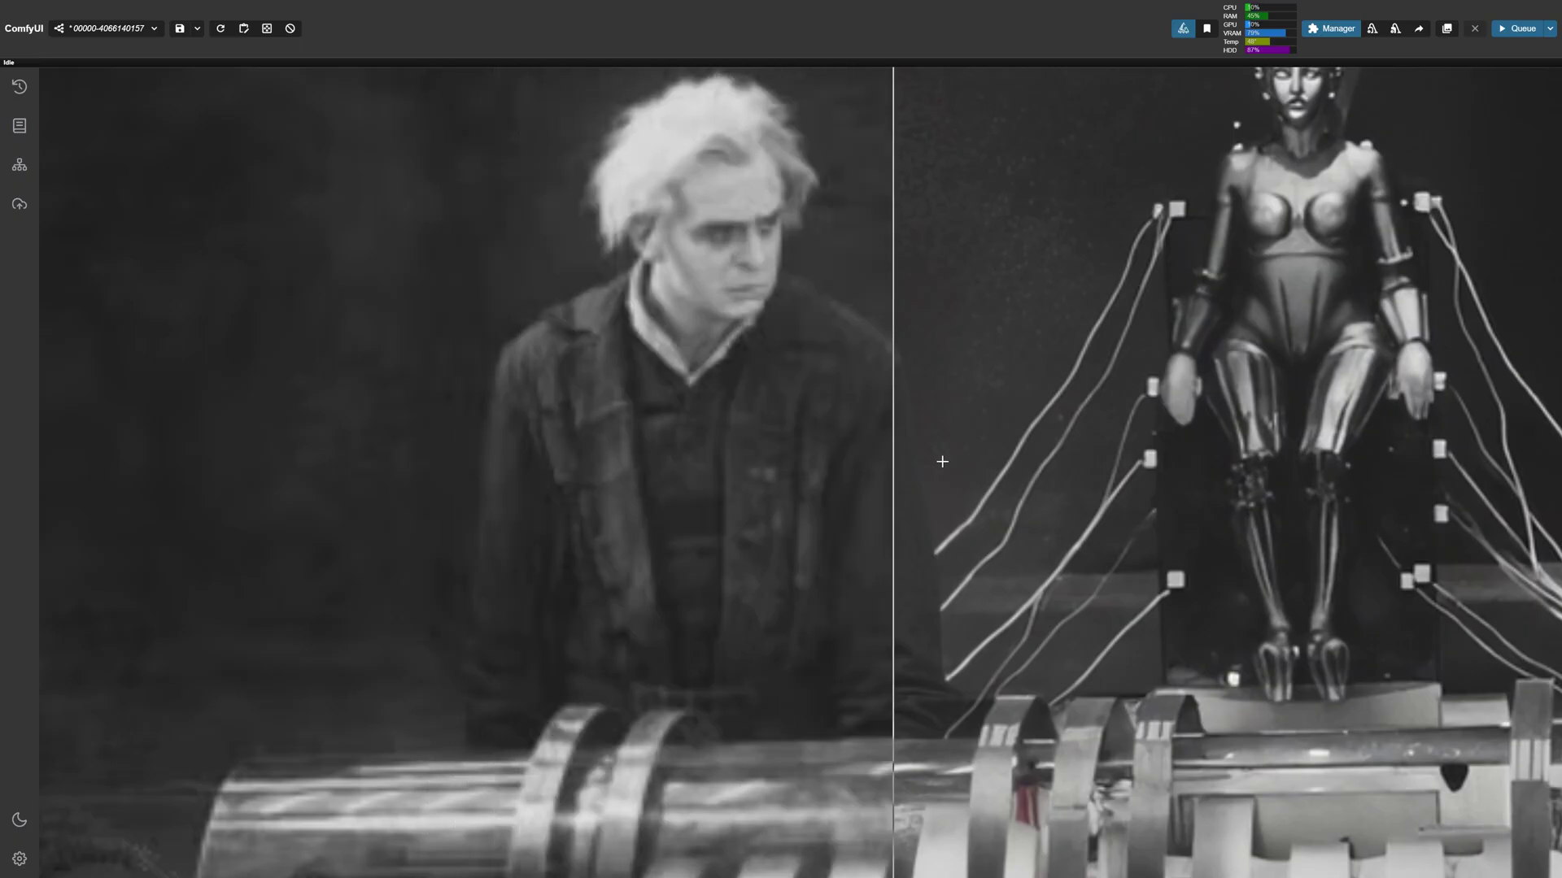
- Compare both Metropolis images around the white-haired man and the robot's face and body
{"action": "left_click_drag", "start_coordinate": [967, 469], "coordinate": [797, 530]}
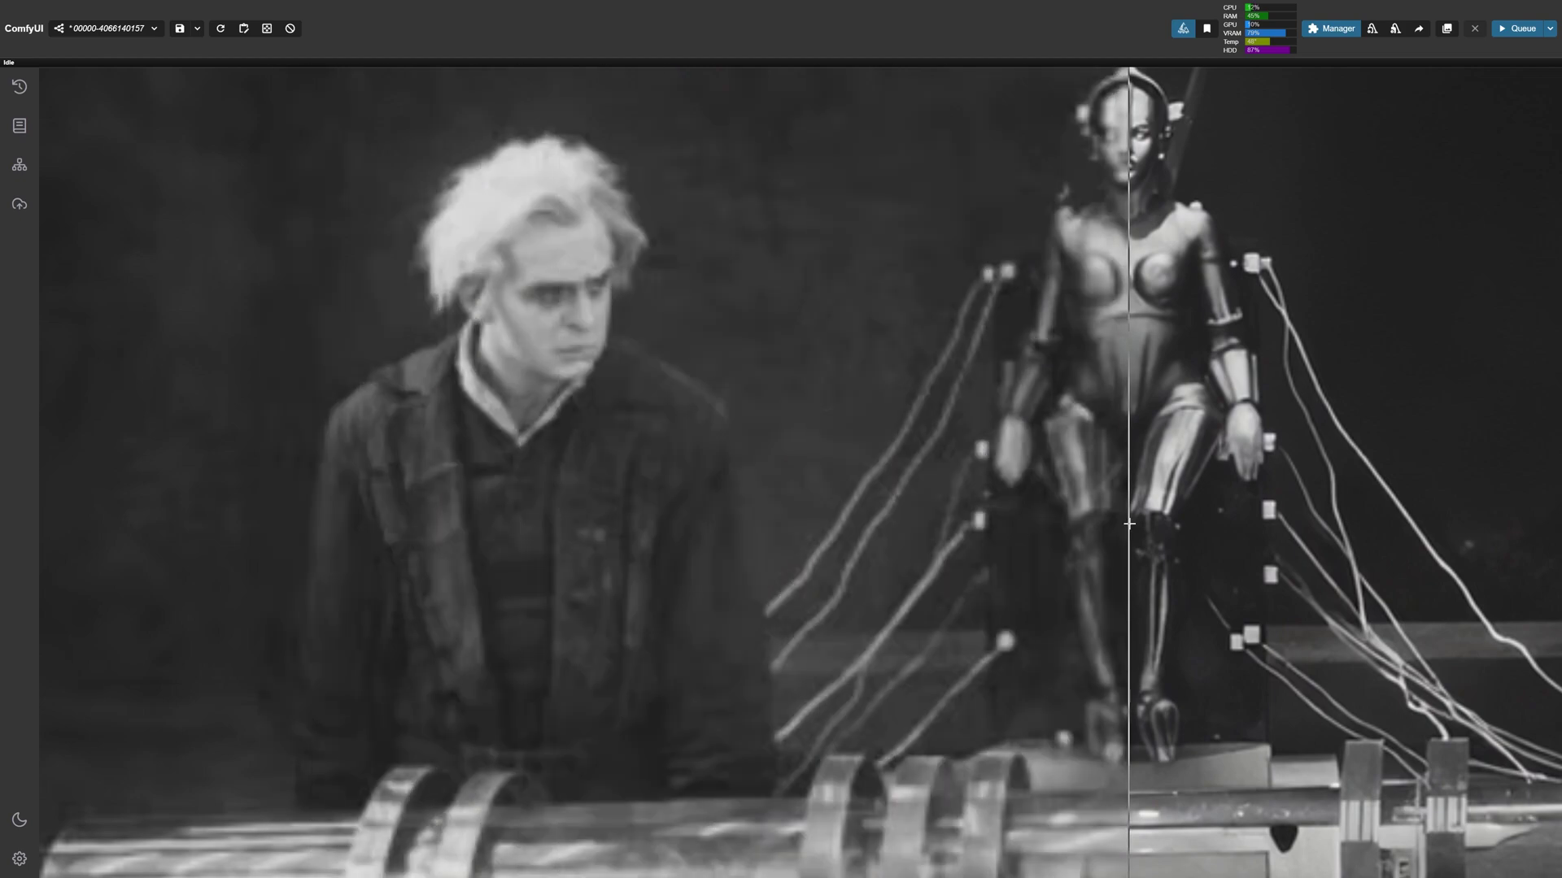
{"action": "left_click_drag", "start_coordinate": [1086, 354], "coordinate": [793, 534]}
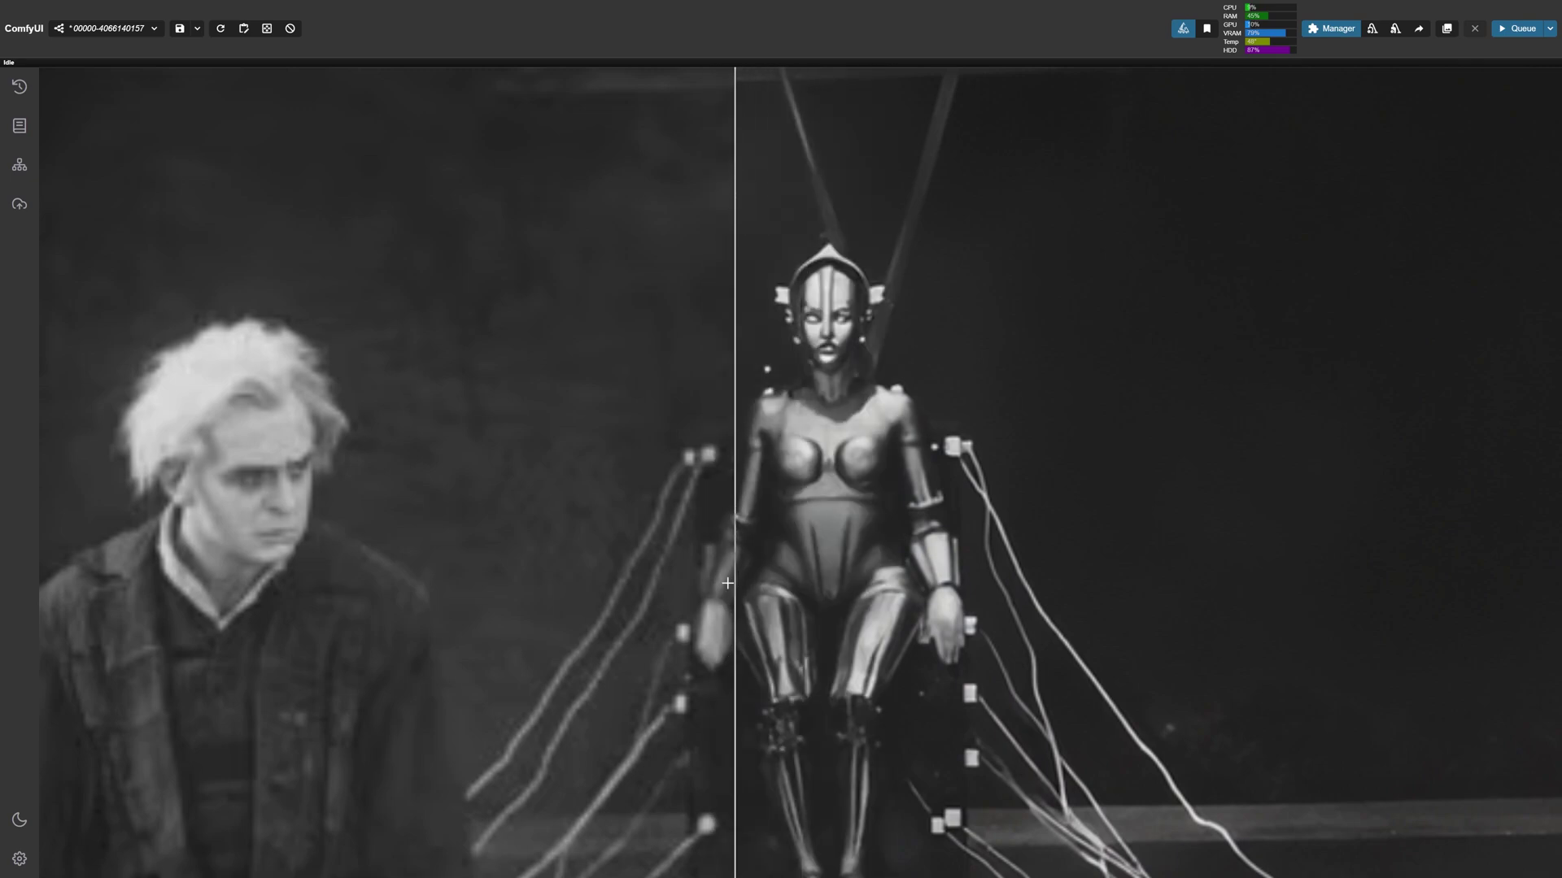
{"action": "left_click_drag", "start_coordinate": [509, 578], "coordinate": [764, 431]}
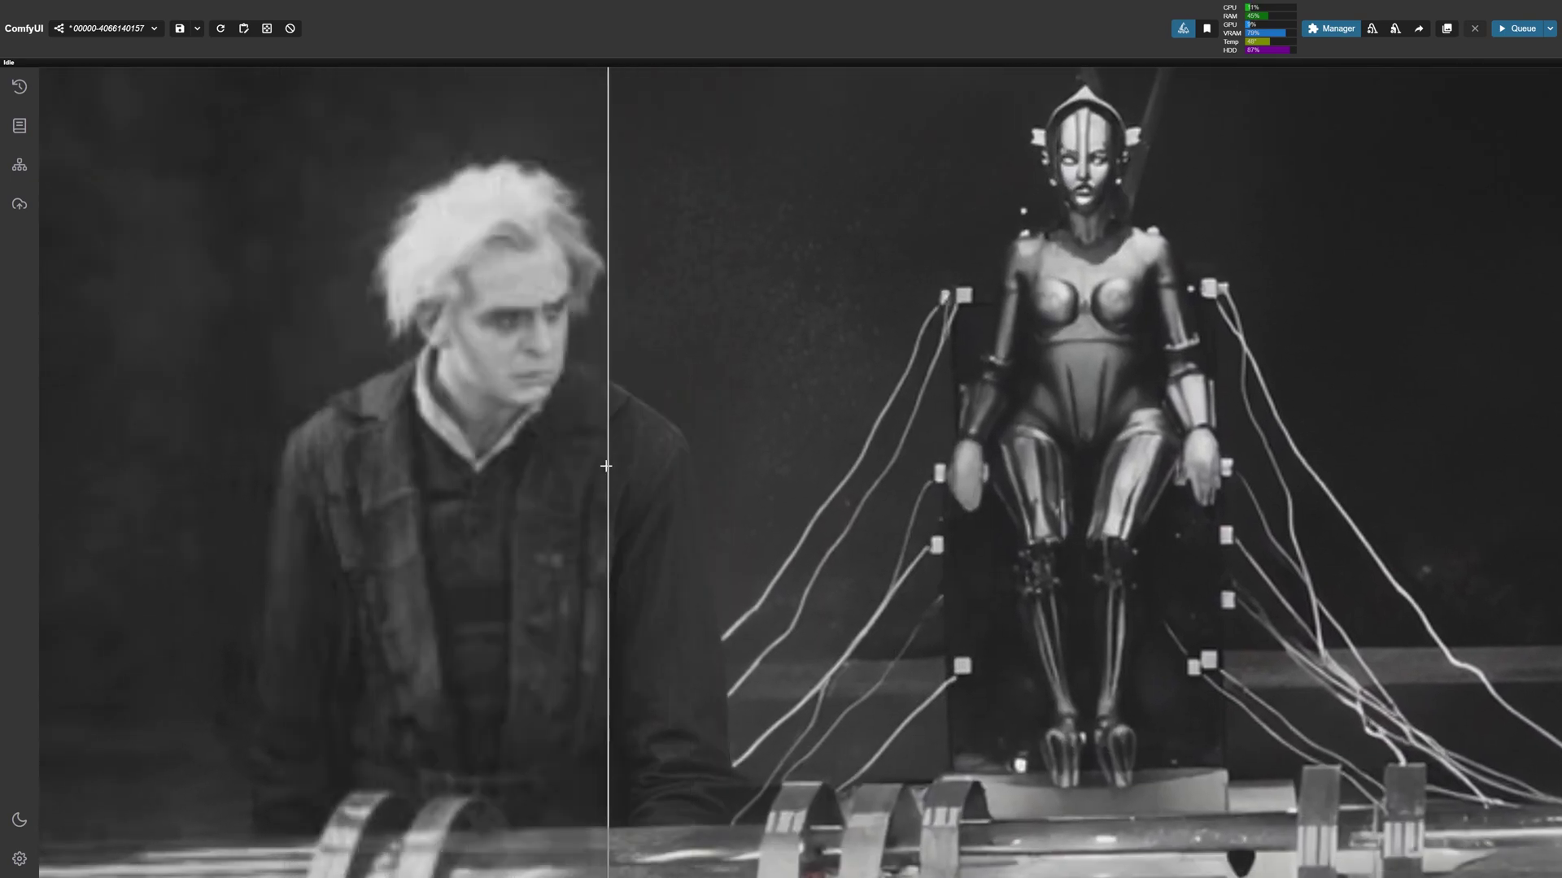
- Compare the original and upscaled Metropolis images around the white-haired man's jacket, collar and face and the wires beside the robot
{"action": "scroll", "coordinate": [374, 500], "scroll_direction": "up", "scroll_amount": 5}
{"action": "scroll", "coordinate": [311, 586], "scroll_direction": "down", "scroll_amount": 4}
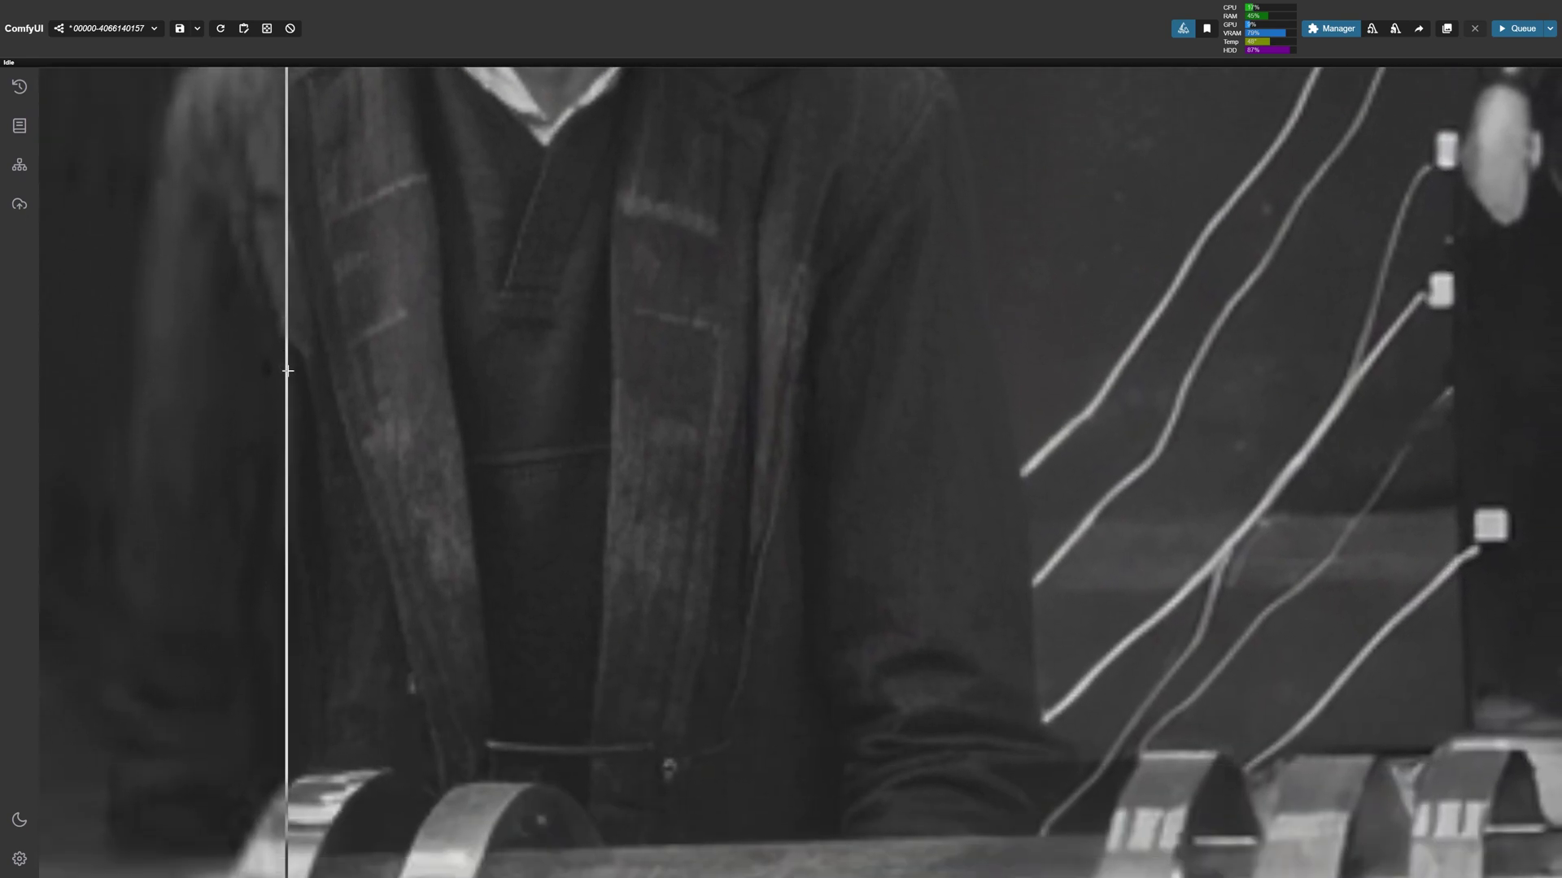
{"action": "scroll", "coordinate": [384, 663], "scroll_direction": "right", "scroll_amount": 3}
{"action": "scroll", "coordinate": [318, 691], "scroll_direction": "up", "scroll_amount": 4}
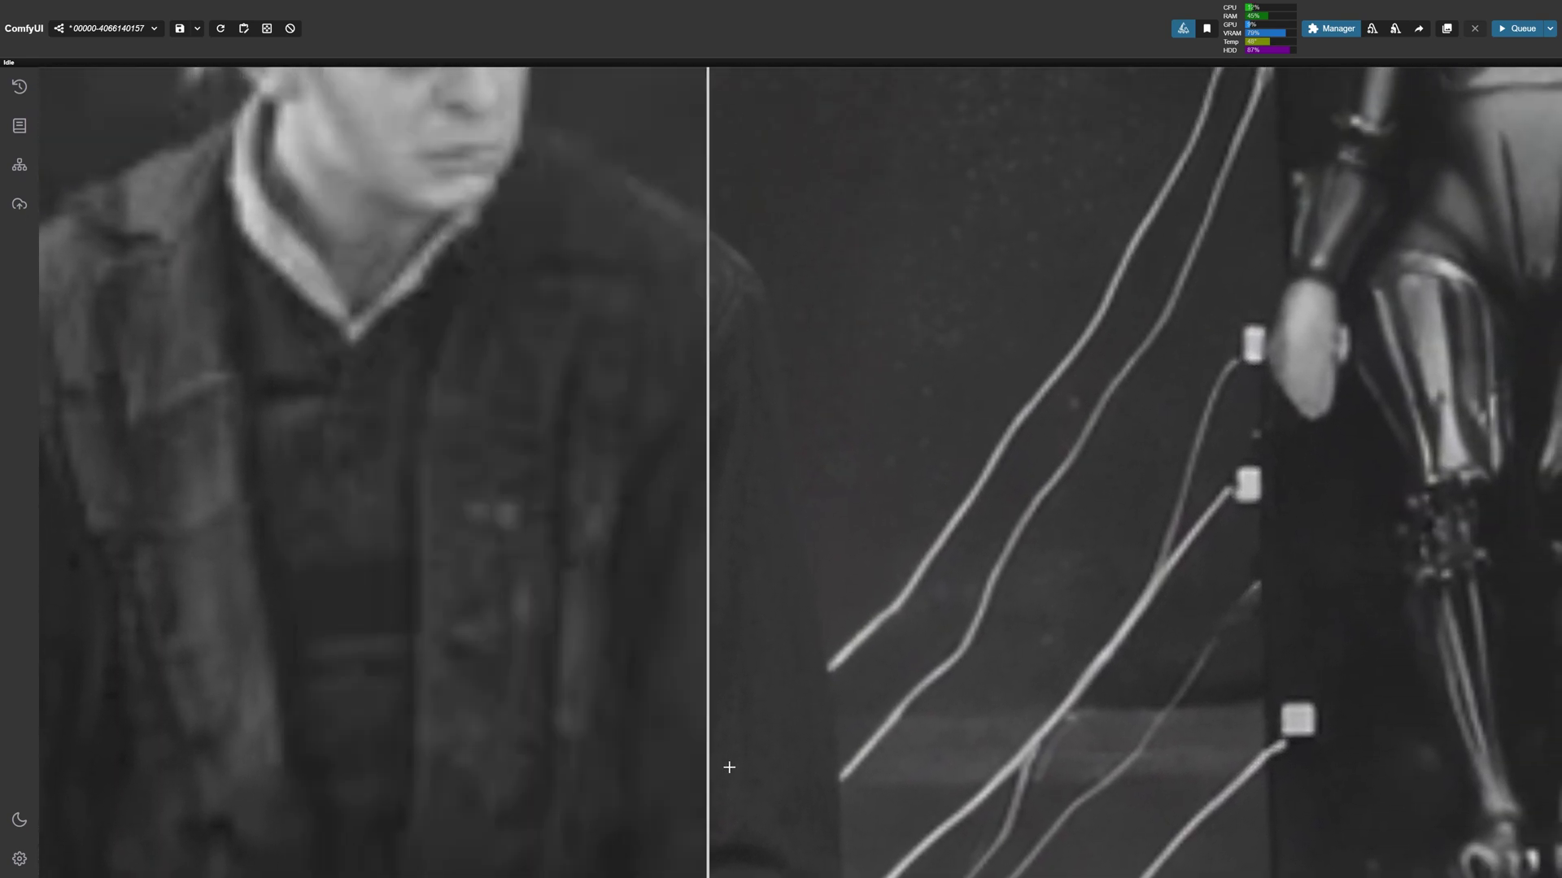
{"action": "left_click_drag", "start_coordinate": [727, 766], "coordinate": [610, 512]}
{"action": "left_click_drag", "start_coordinate": [819, 550], "coordinate": [931, 642]}
{"action": "scroll", "coordinate": [930, 641], "scroll_direction": "down", "scroll_amount": 3}
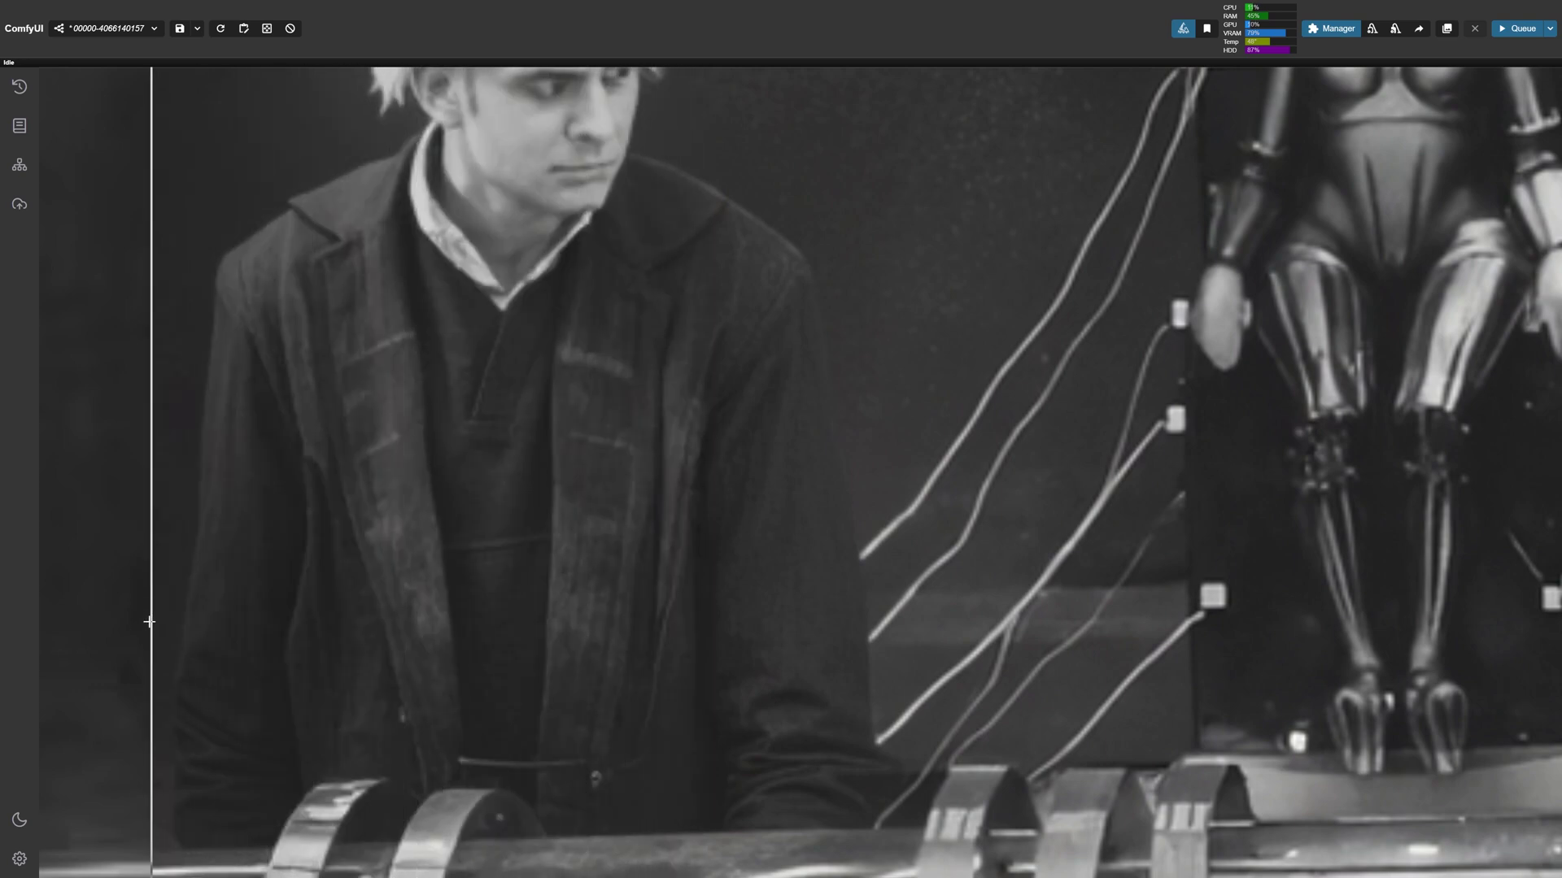
{"action": "scroll", "coordinate": [150, 618], "scroll_direction": "down", "scroll_amount": 3}
{"action": "scroll", "coordinate": [167, 583], "scroll_direction": "down", "scroll_amount": 2}
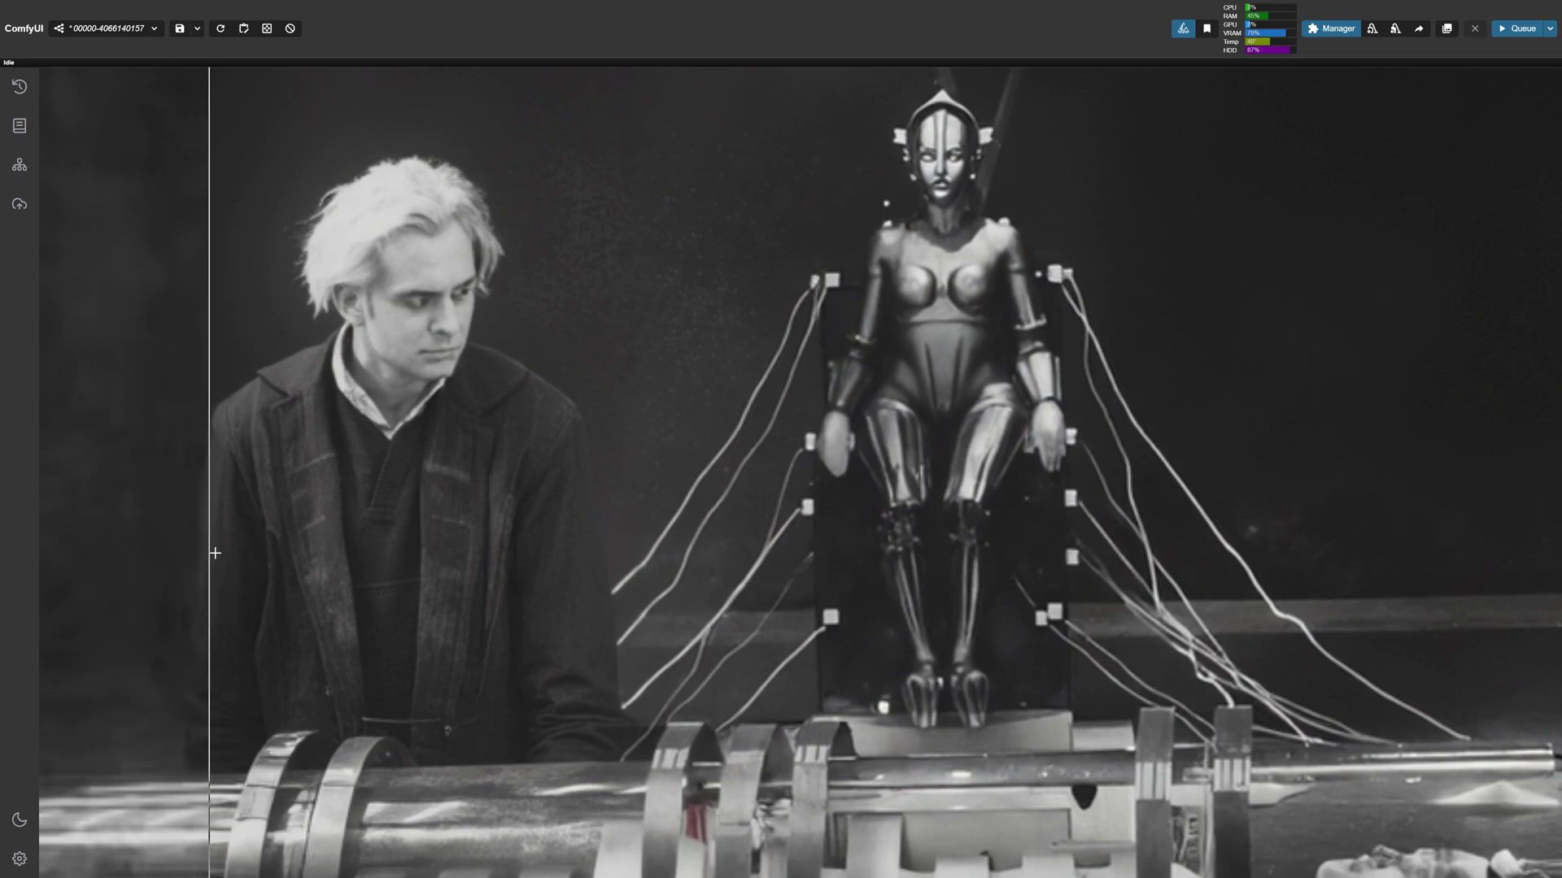
- Compare the full Metropolis upscale with its original, examining the machinery and the foot end of the glass tube up close
{"action": "scroll", "coordinate": [215, 553], "scroll_direction": "down", "scroll_amount": 3}
{"action": "scroll", "coordinate": [275, 569], "scroll_direction": "down", "scroll_amount": 1}
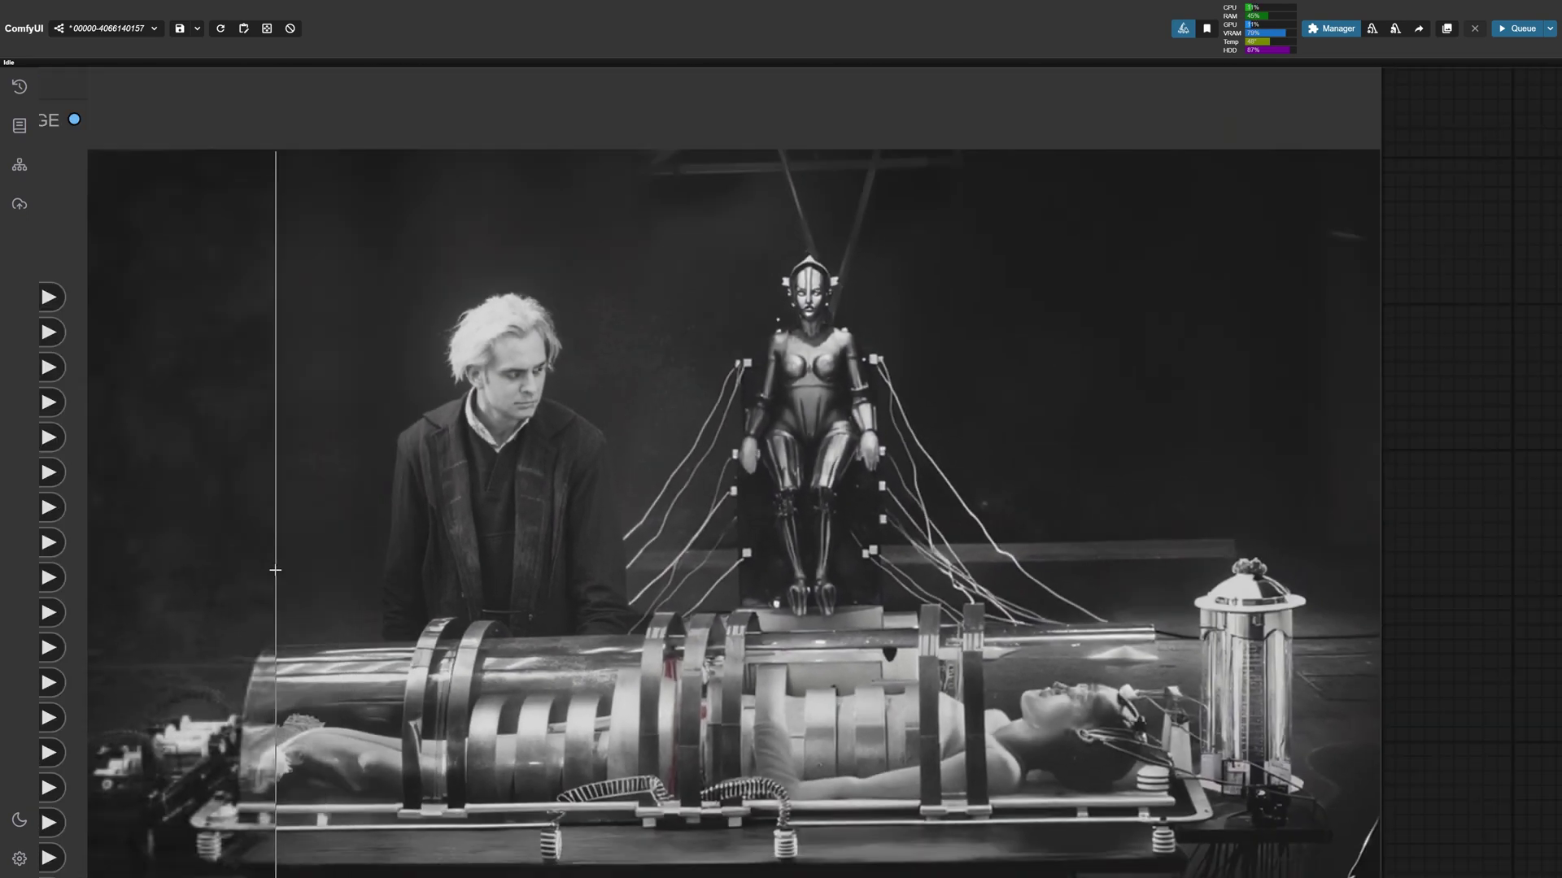
{"action": "scroll", "coordinate": [268, 578], "scroll_direction": "down", "scroll_amount": 1}
{"action": "scroll", "coordinate": [252, 610], "scroll_direction": "up", "scroll_amount": 4}
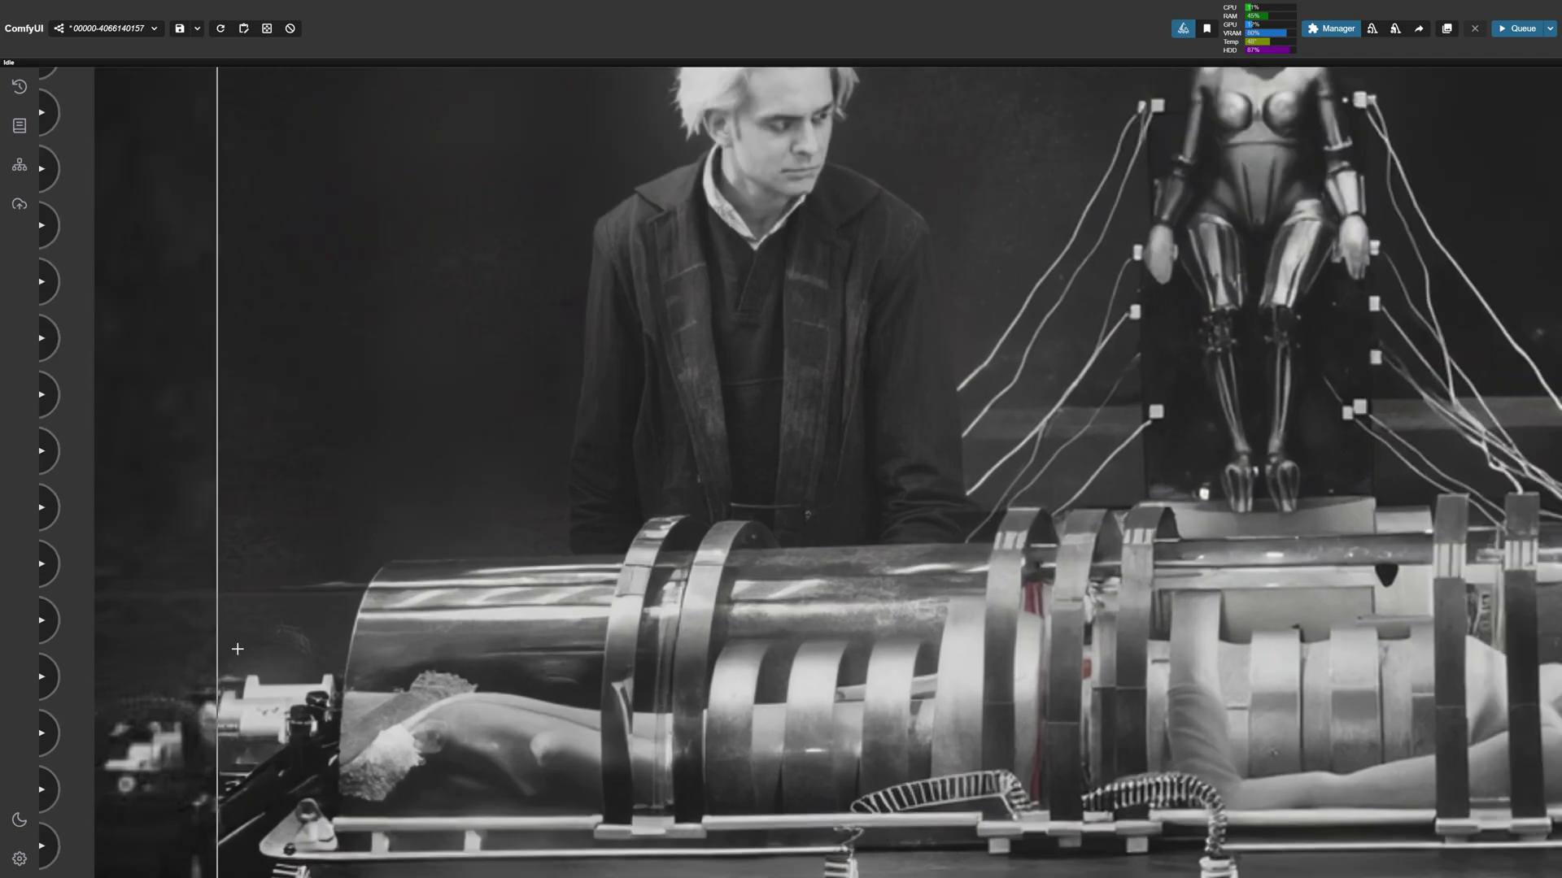
{"action": "scroll", "coordinate": [238, 649], "scroll_direction": "up", "scroll_amount": 4}
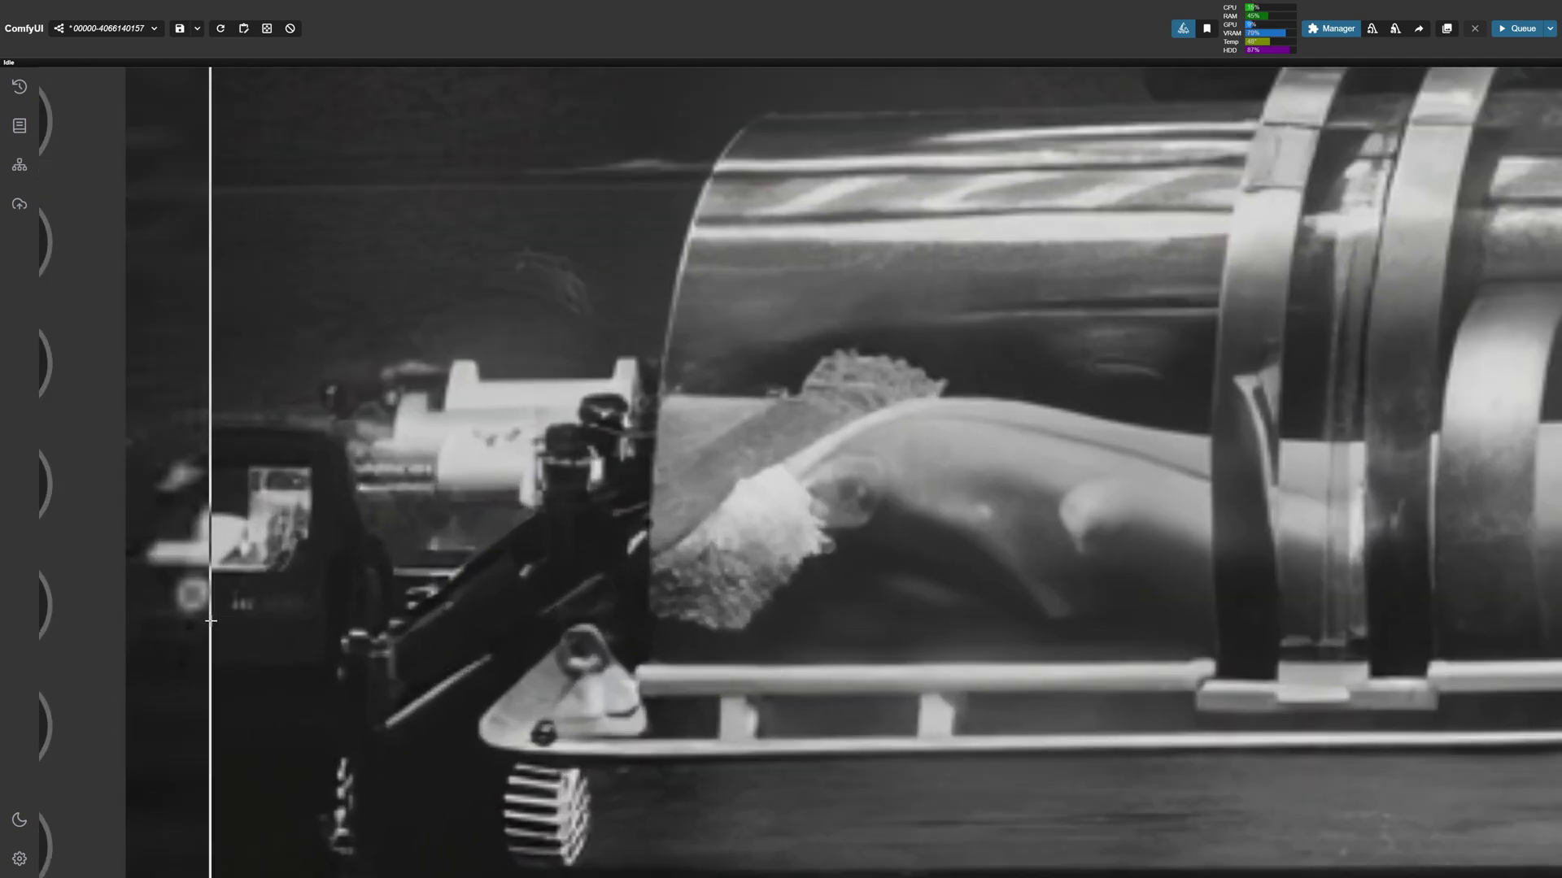
{"action": "scroll", "coordinate": [210, 620], "scroll_direction": "down", "scroll_amount": 12}
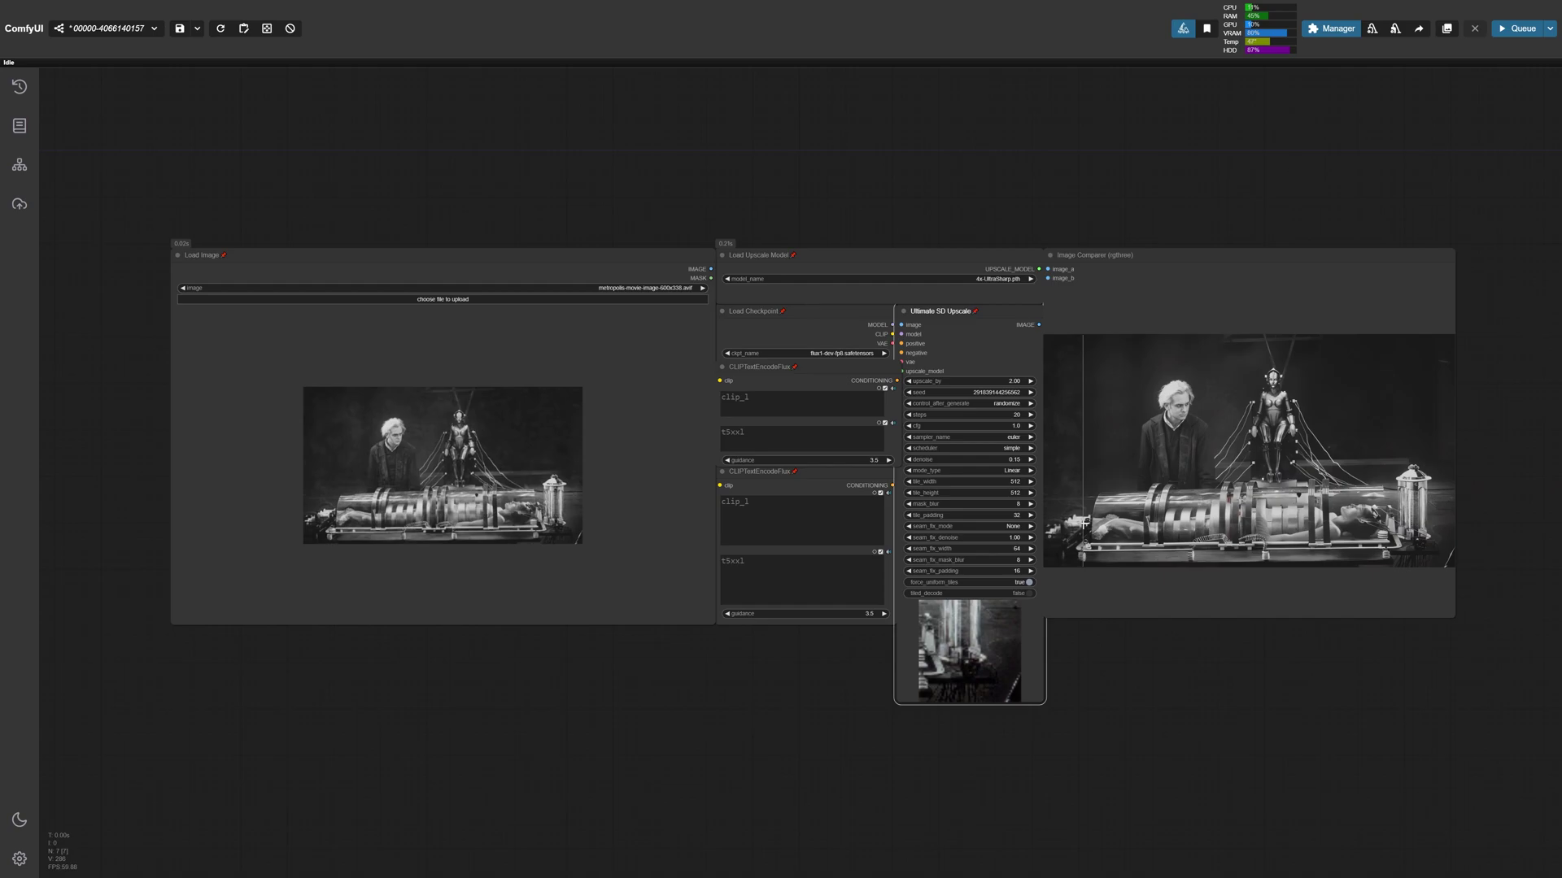
{"action": "left_click_drag", "start_coordinate": [1085, 486], "coordinate": [1009, 524]}
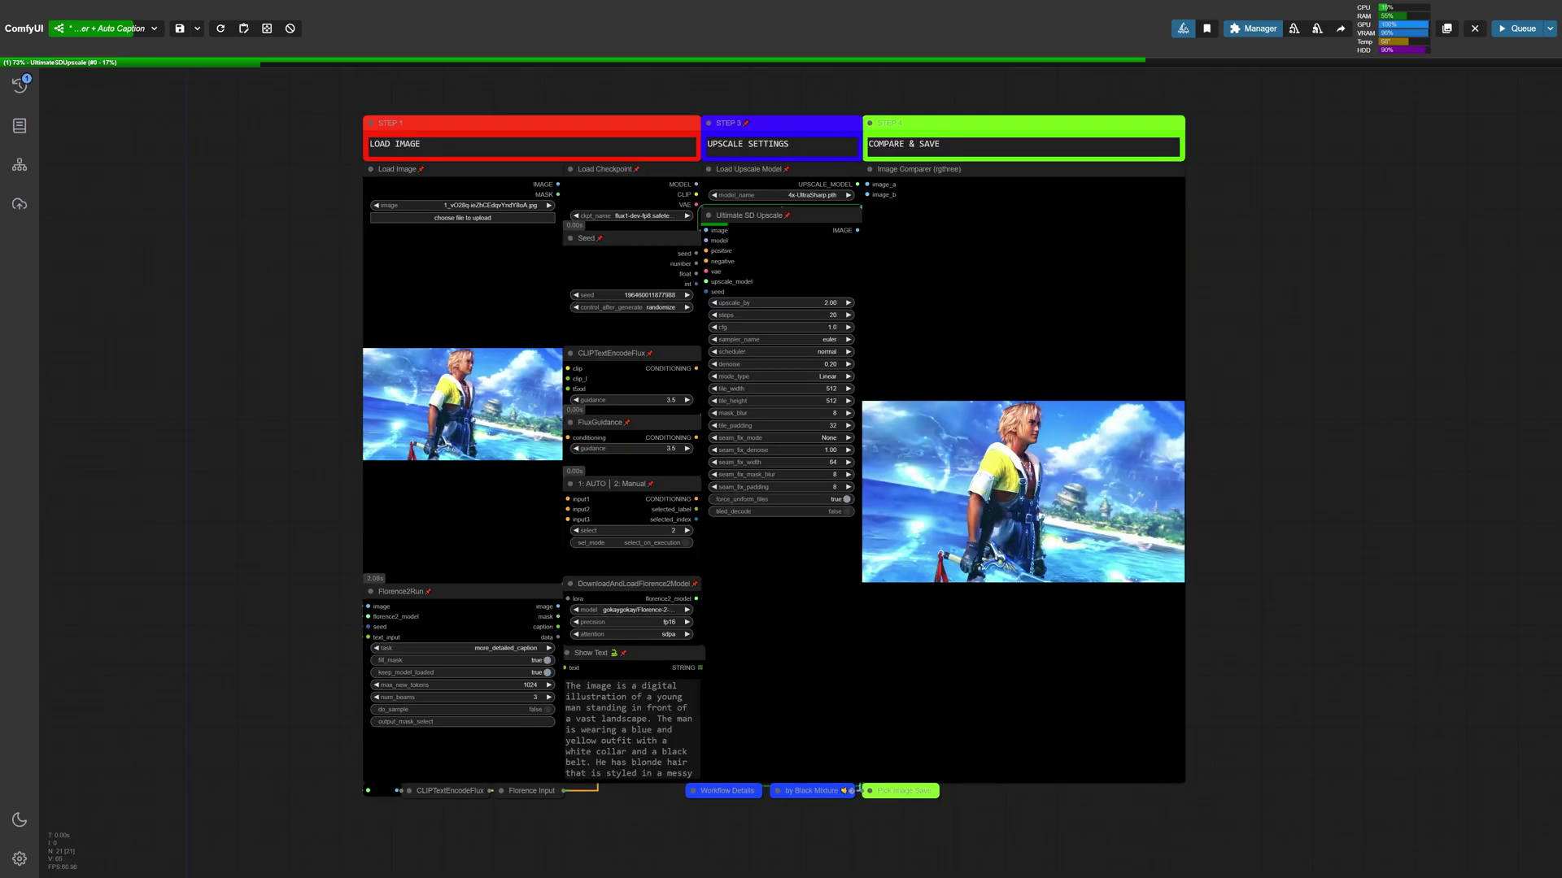
{"action": "scroll", "coordinate": [1252, 547], "scroll_direction": "up", "scroll_amount": 1}
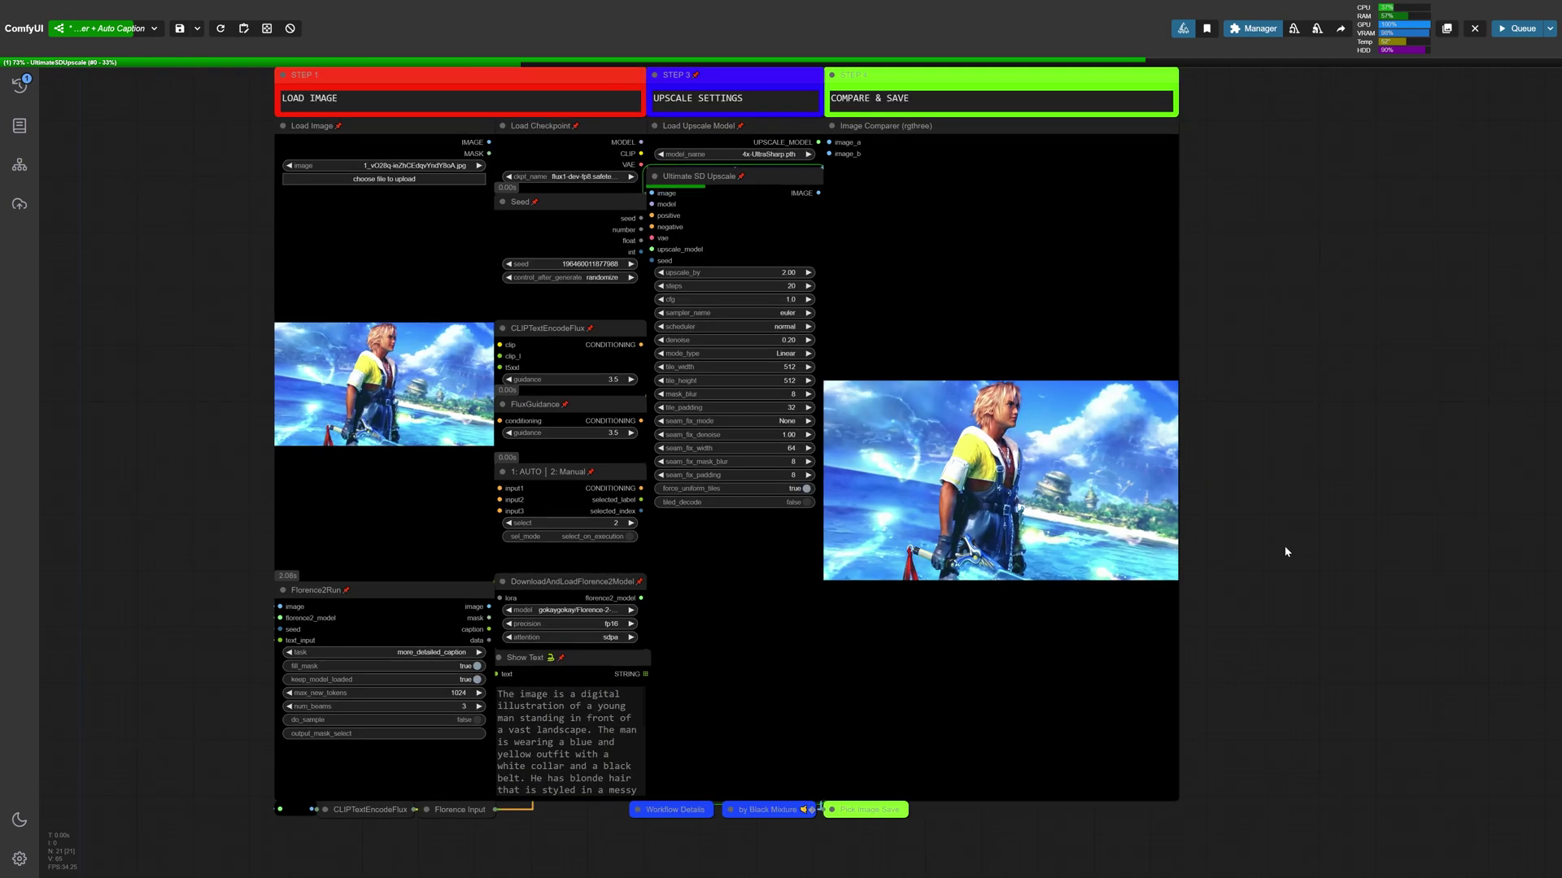
{"action": "scroll", "coordinate": [1295, 564], "scroll_direction": "up", "scroll_amount": 2}
{"action": "scroll", "coordinate": [1296, 565], "scroll_direction": "left", "scroll_amount": 1}
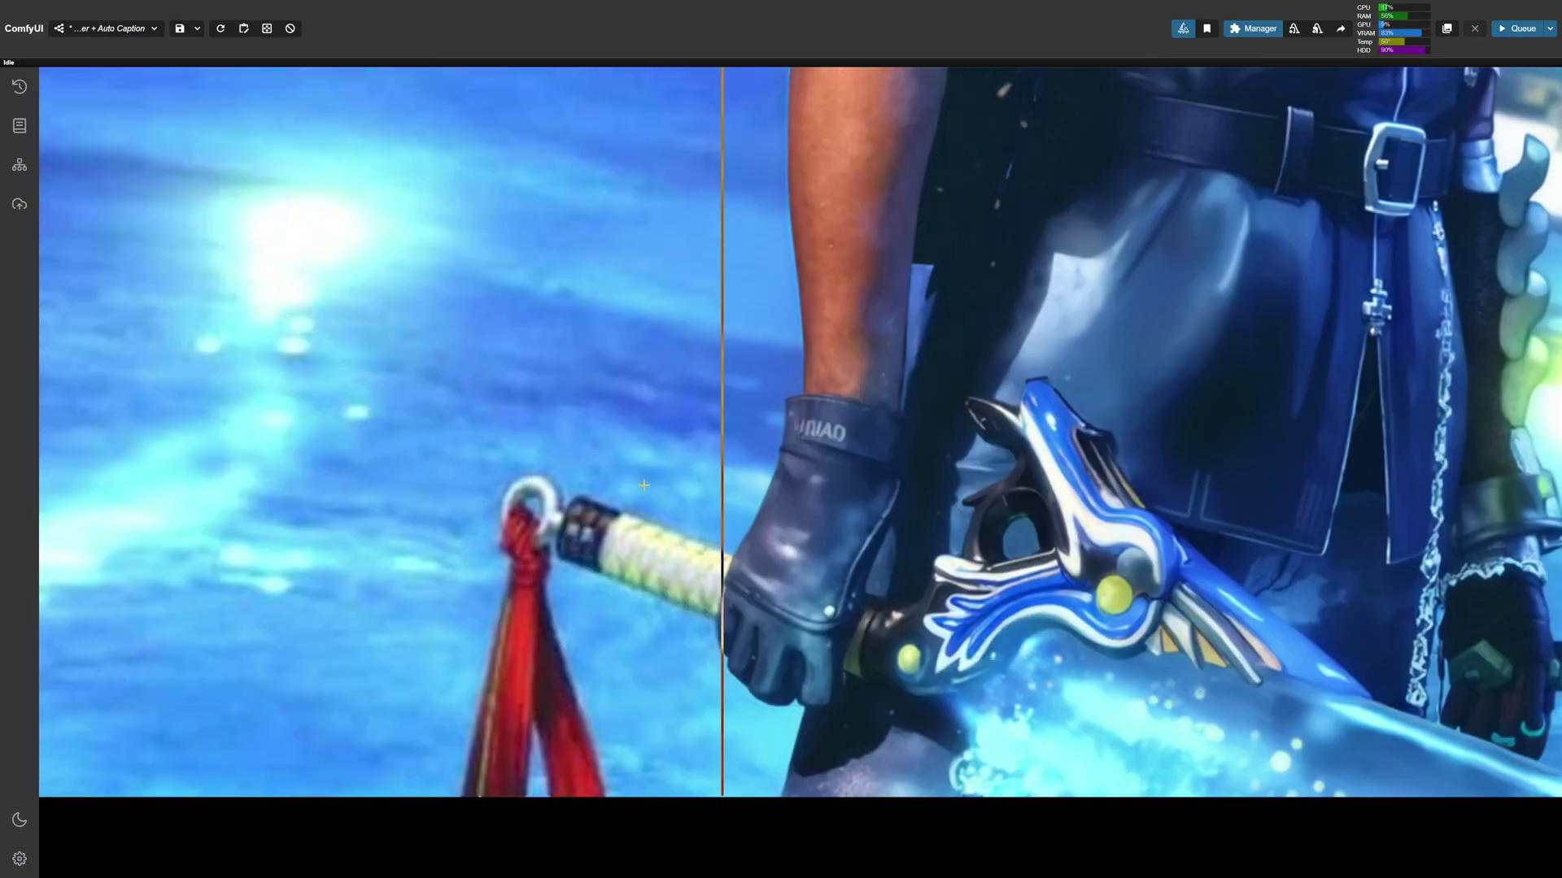
- Switch to the Patreon page and review the features listed in the Ultimate ComfyUI Magic Upscale V1.0 post
{"action": "scroll", "coordinate": [555, 546], "scroll_direction": "down", "scroll_amount": 5}
{"action": "scroll", "coordinate": [590, 490], "scroll_direction": "down", "scroll_amount": 5}
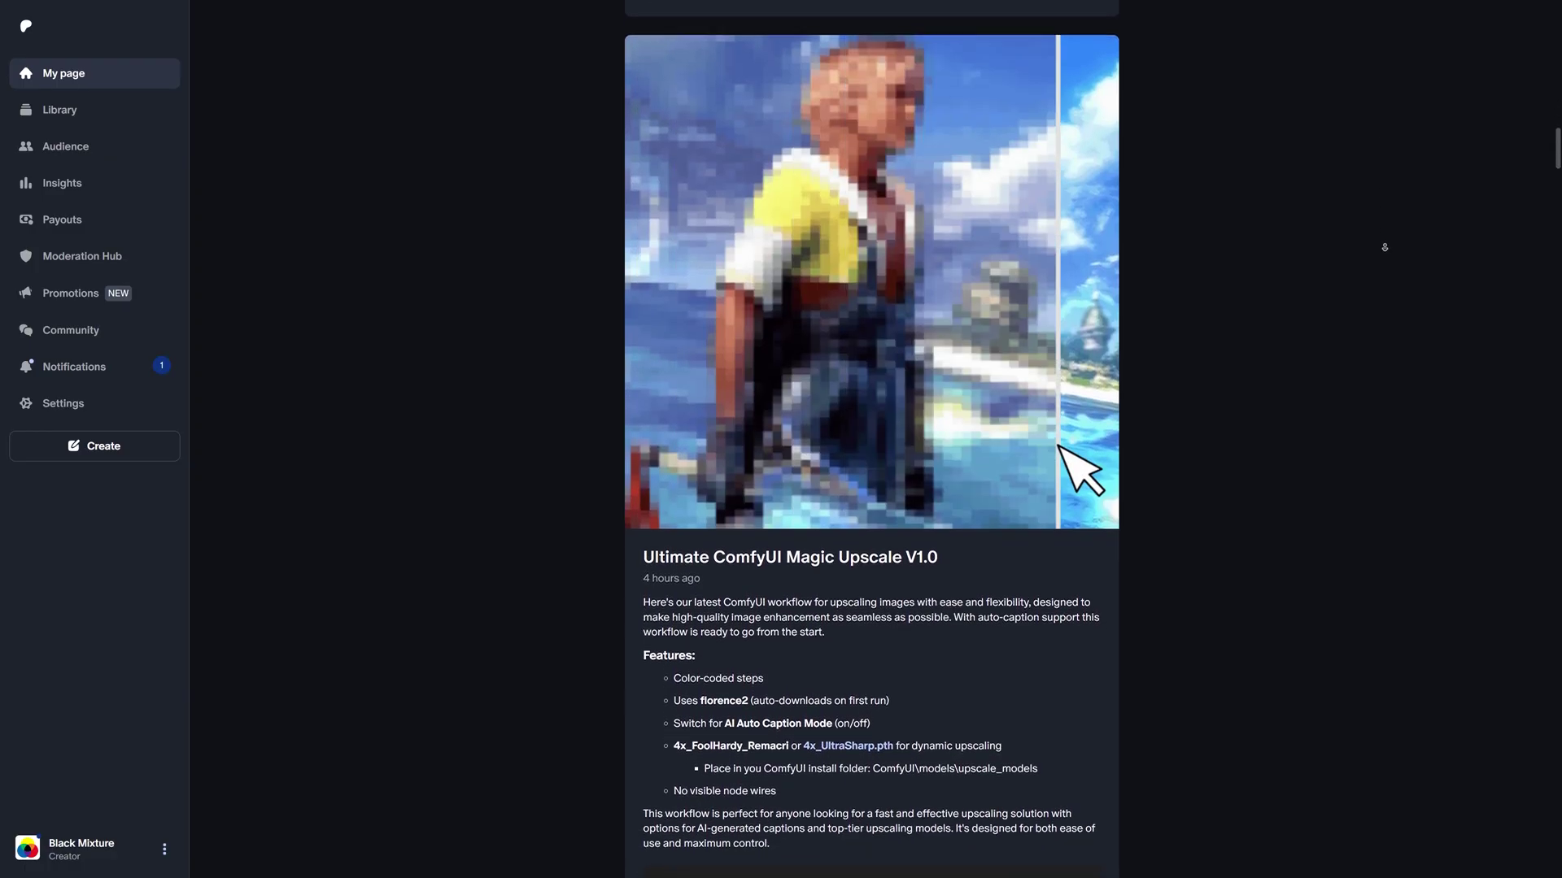
{"action": "scroll", "coordinate": [1384, 247], "scroll_direction": "down", "scroll_amount": 1}
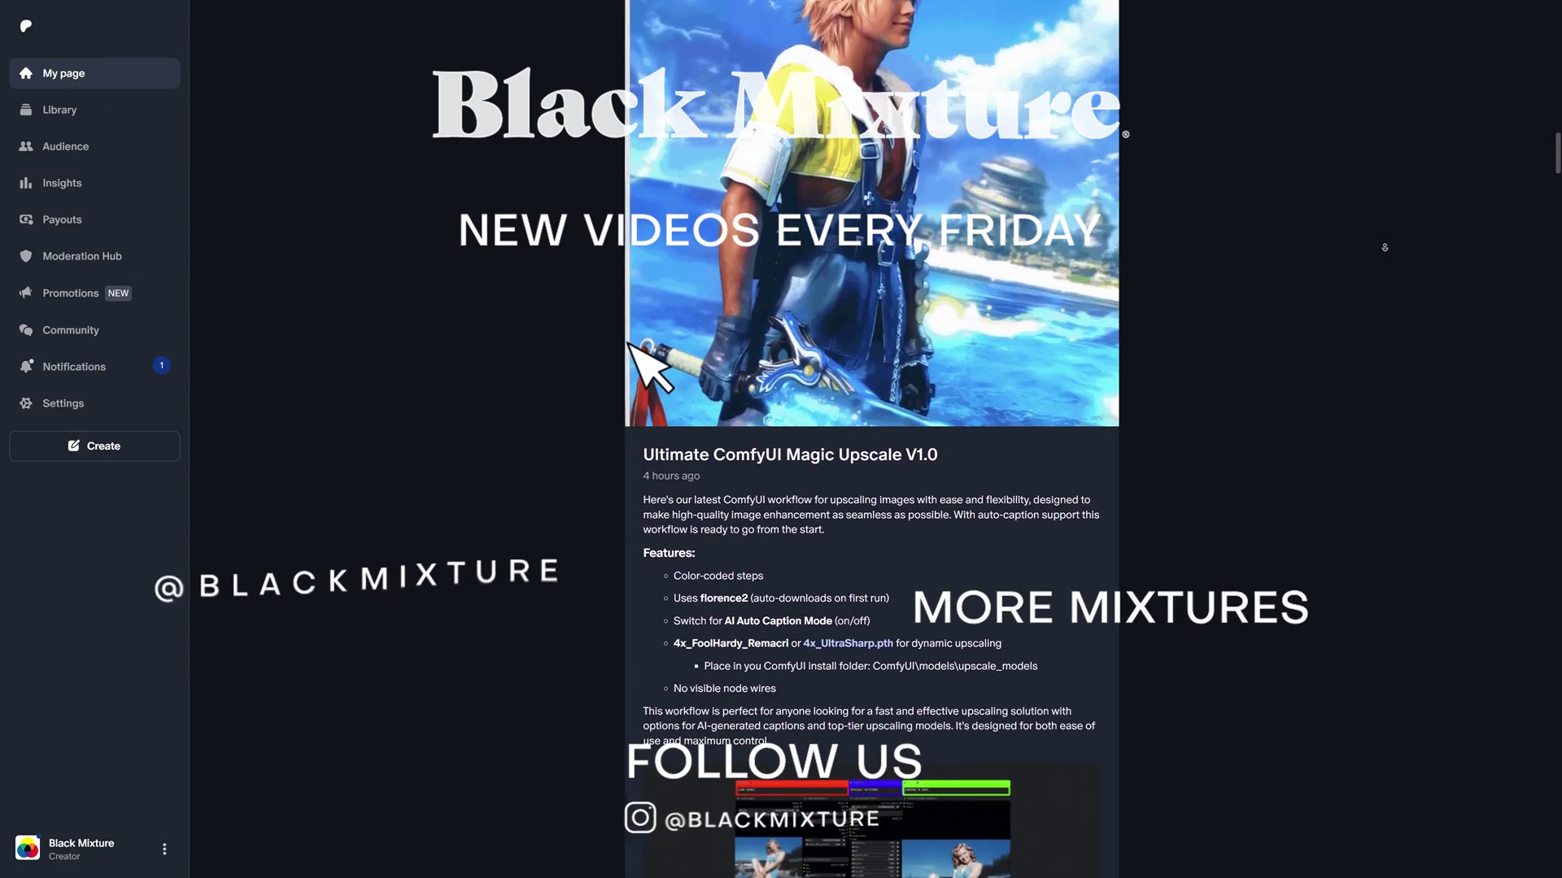